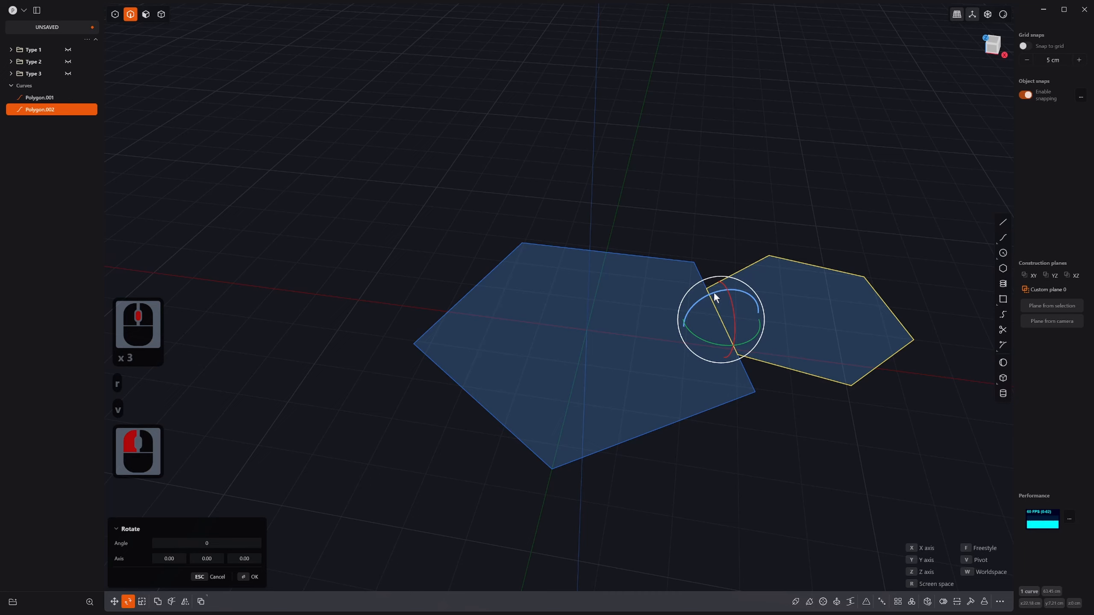
# Step: Rotate Polygon.002 exactly 45° about the edge it shares with the pentagon
pyautogui.moveTo(715, 294); pyautogui.dragTo(701, 303)
pyautogui.press('Tab')
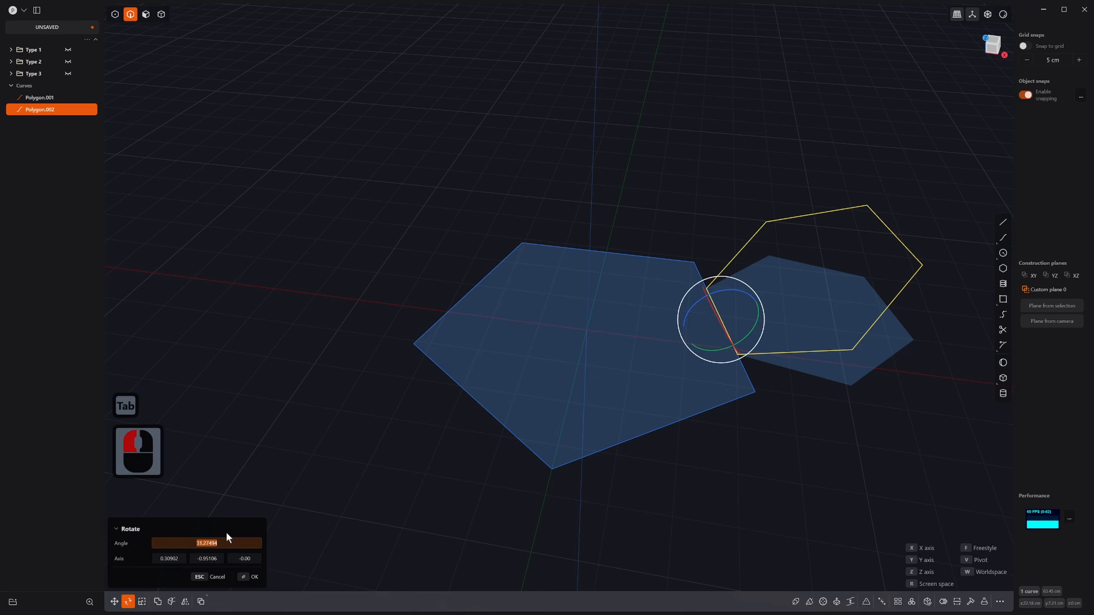
pyautogui.write('45')
pyautogui.press('Return')
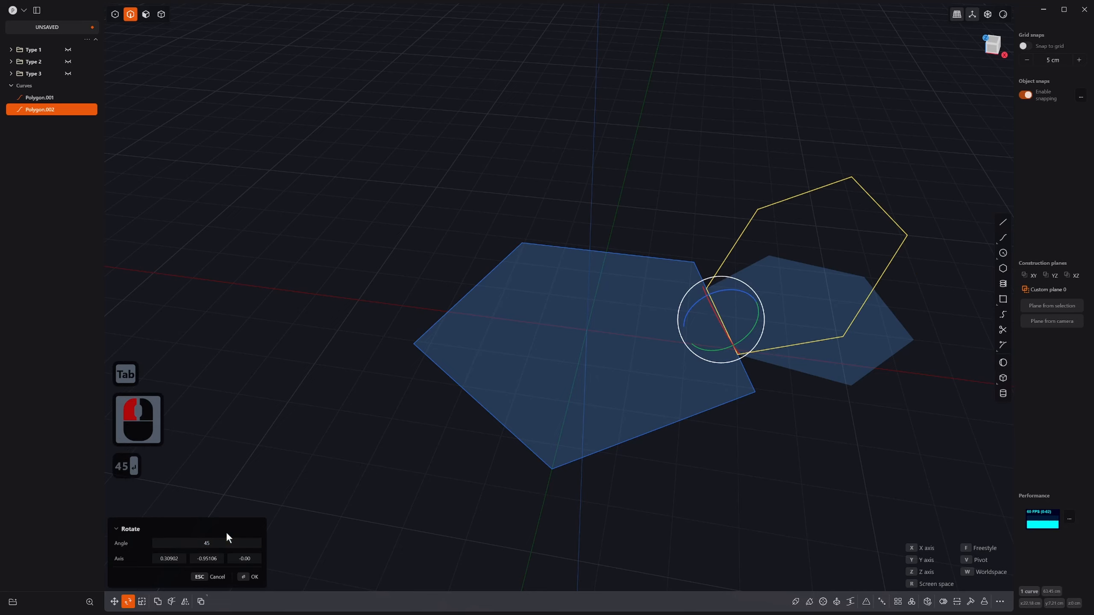
pyautogui.rightClick(642, 372)
pyautogui.moveTo(671, 384); pyautogui.dragTo(749, 412, button='middle')
pyautogui.scroll(-2, 749, 412)
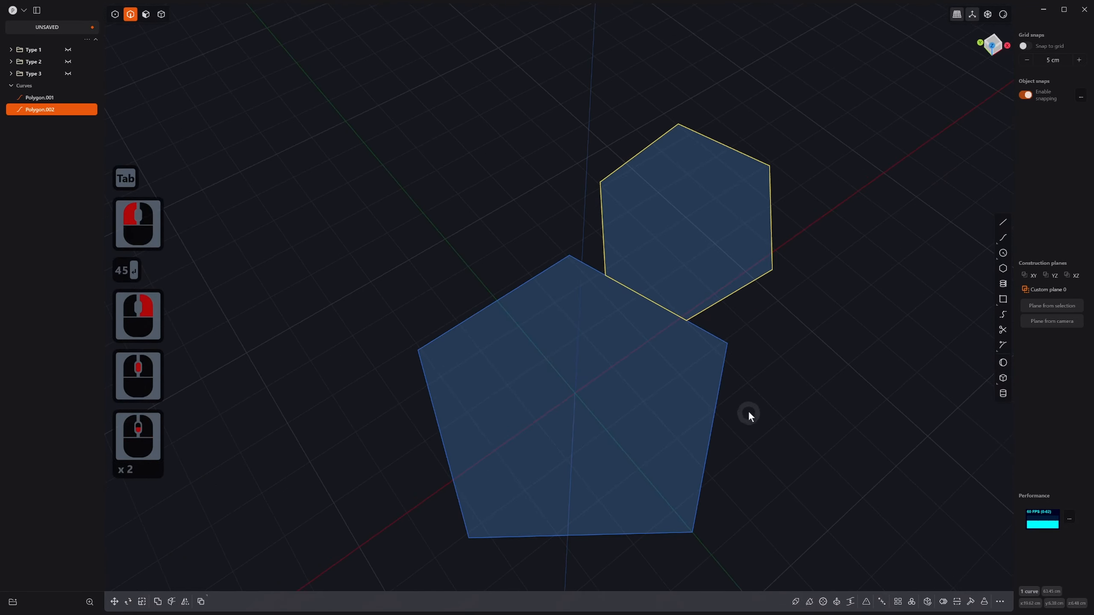
# Step: Start a radial array of the hexagon, then cancel it and orbit around the shapes
pyautogui.click(906, 602)
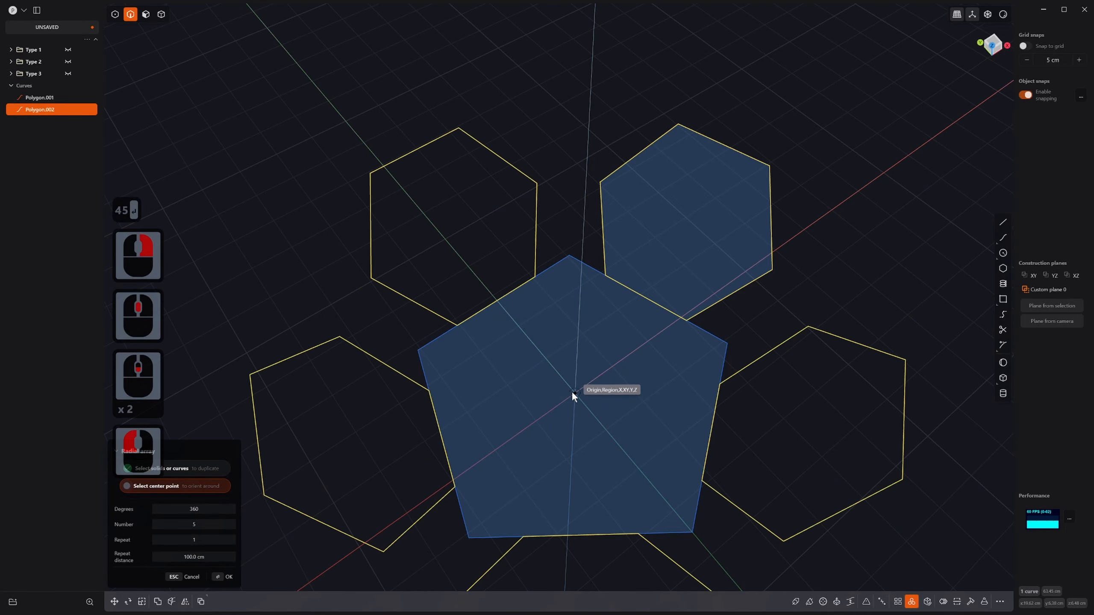
pyautogui.press('Escape')
pyautogui.moveTo(752, 424); pyautogui.dragTo(800, 367, button='middle')
pyautogui.moveTo(742, 301); pyautogui.dragTo(805, 296, button='middle')
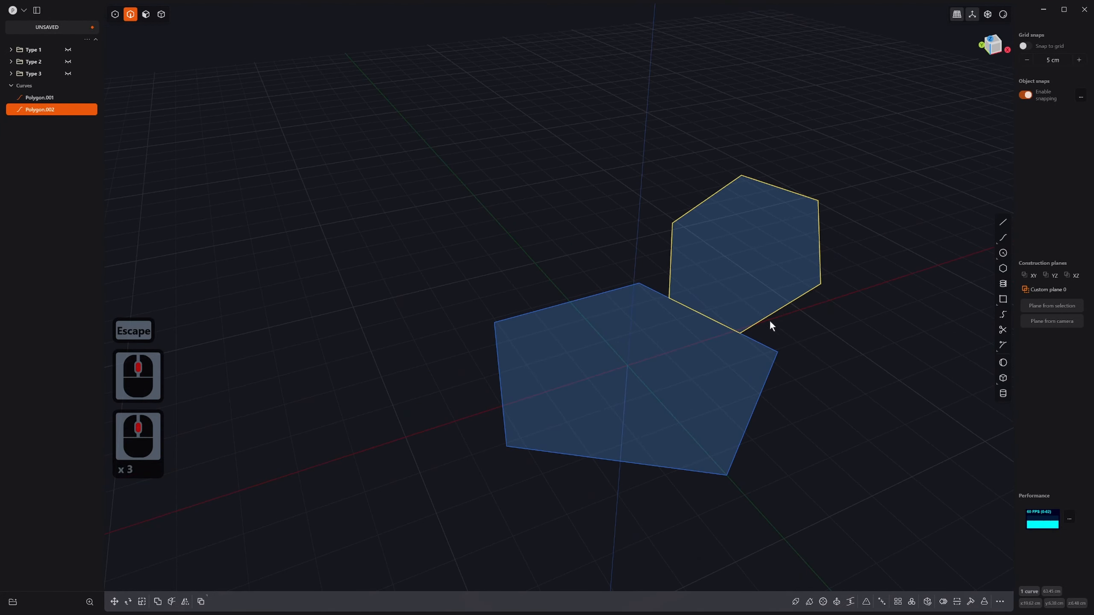
# Step: Try moving the hexagon from a new base point with snapping, then cancel the move
pyautogui.press('g')
pyautogui.press('v')
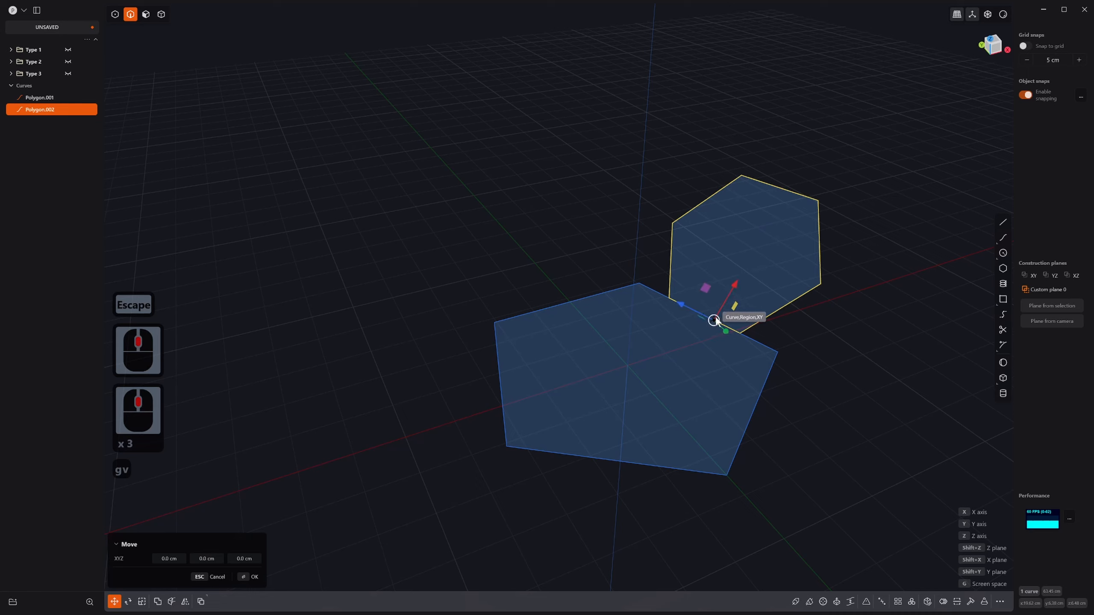
pyautogui.click(704, 316)
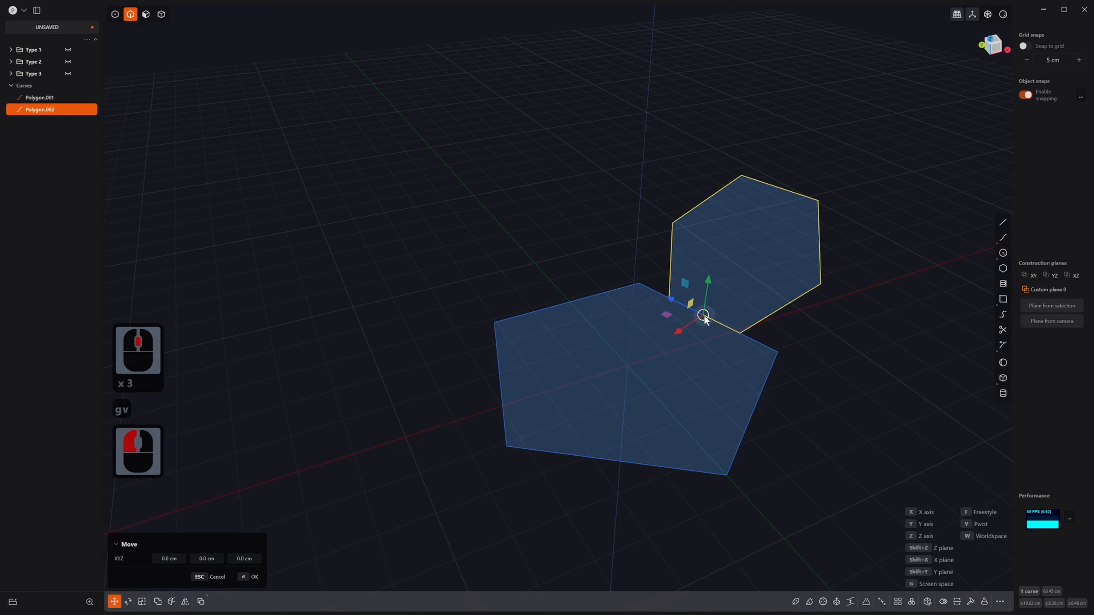
pyautogui.press('g')
pyautogui.press('g')
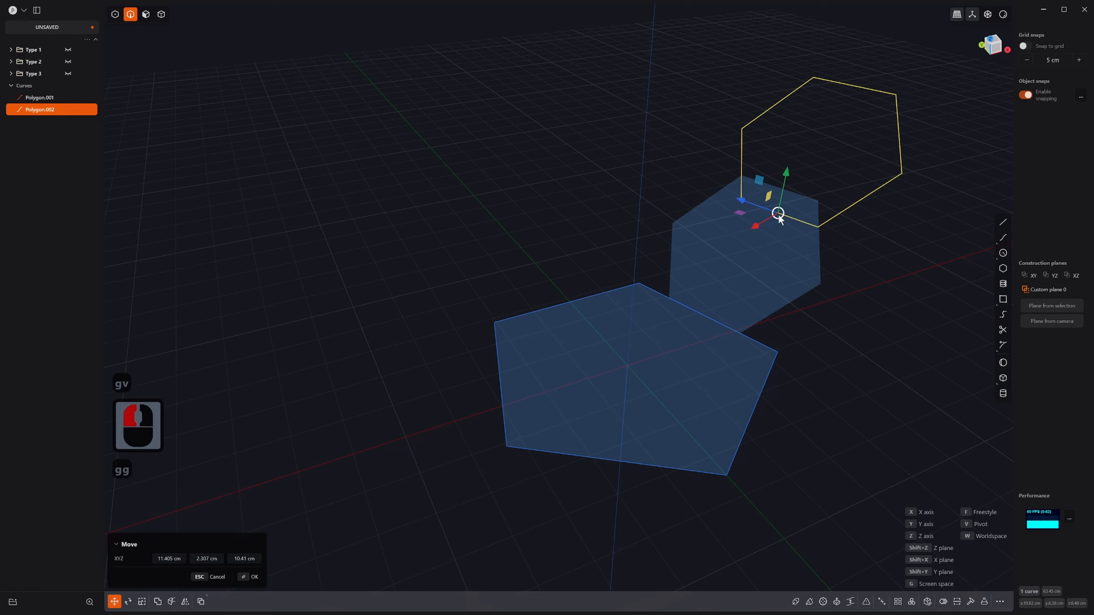
pyautogui.press('ctrl')
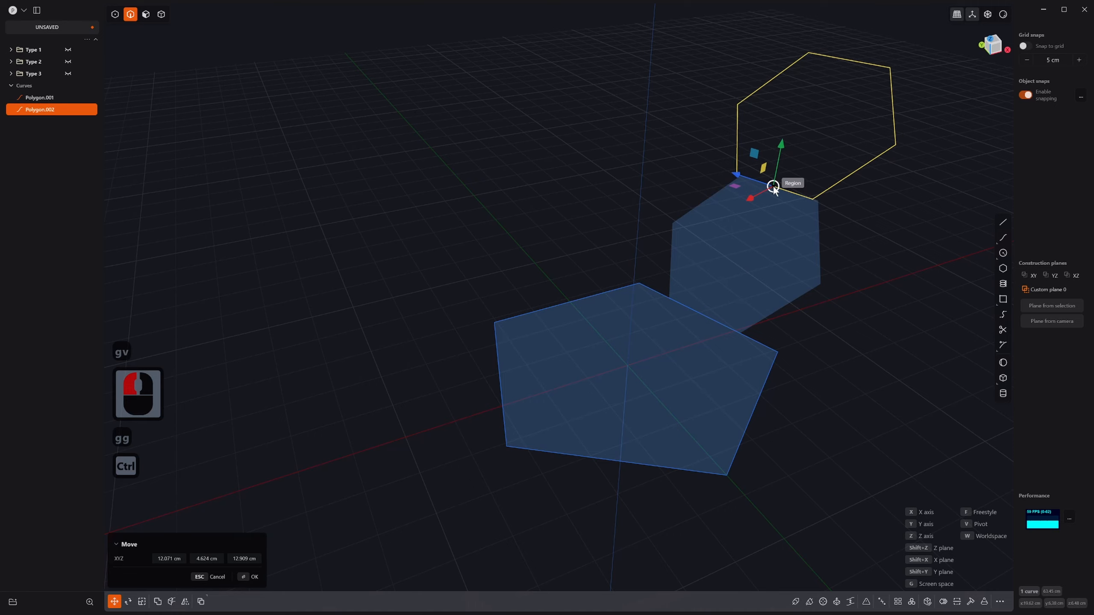
pyautogui.scroll(3, 755, 279)
pyautogui.press('Escape')
pyautogui.scroll(2, 784, 242)
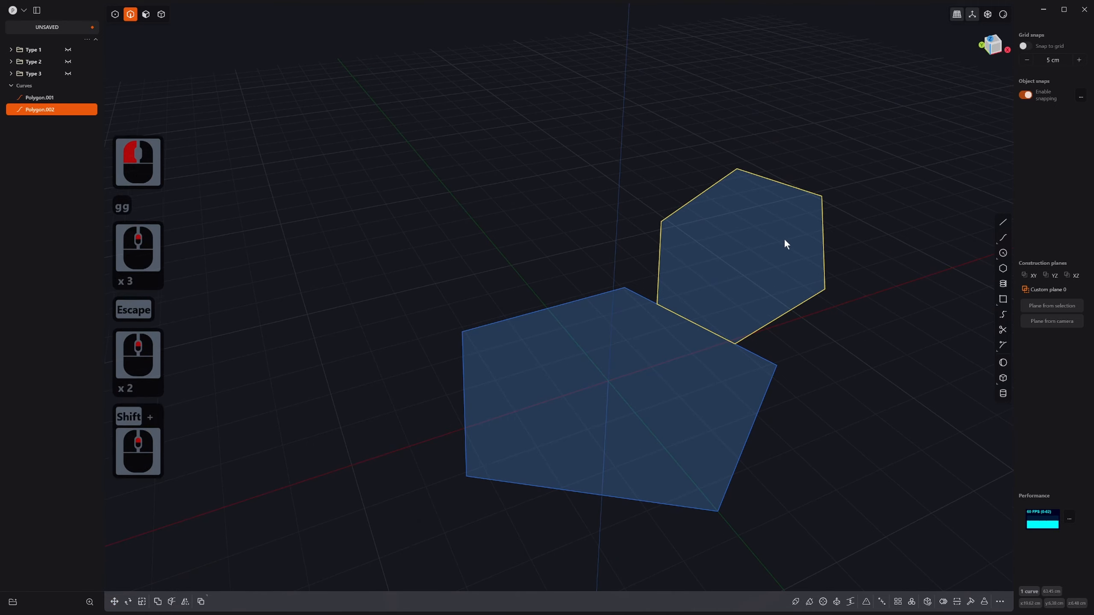
pyautogui.keyDown('shift'); pyautogui.moveTo(784, 242); pyautogui.dragTo(727, 321, button='middle'); pyautogui.keyUp('shift')
# Step: Duplicate the hexagon and snap the copy by its corner onto the first hexagon's outer edge
pyautogui.press('d')
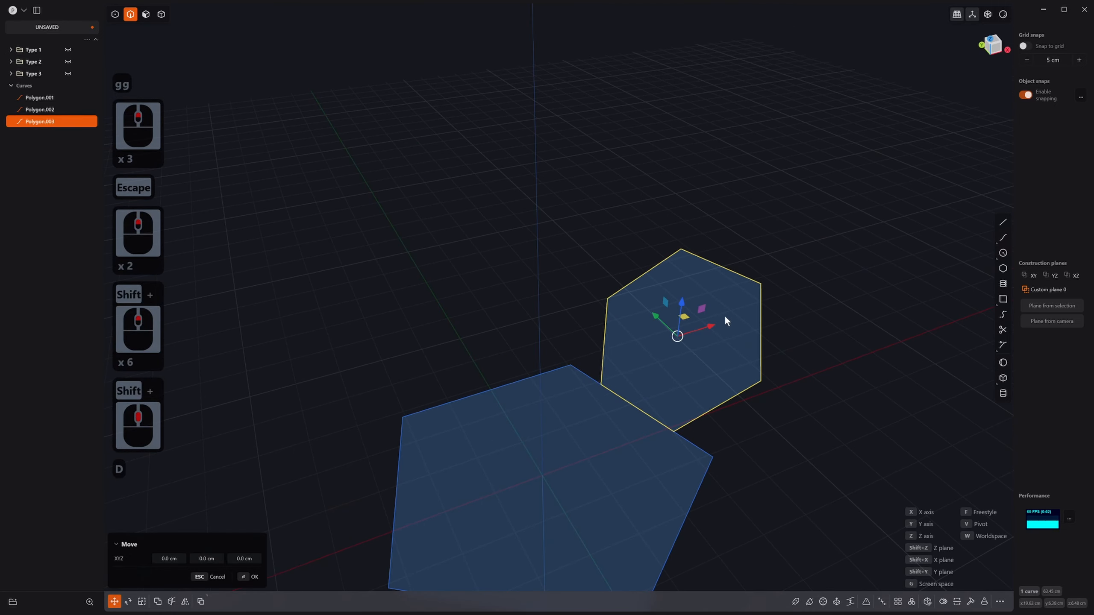
pyautogui.press('g')
pyautogui.press('v')
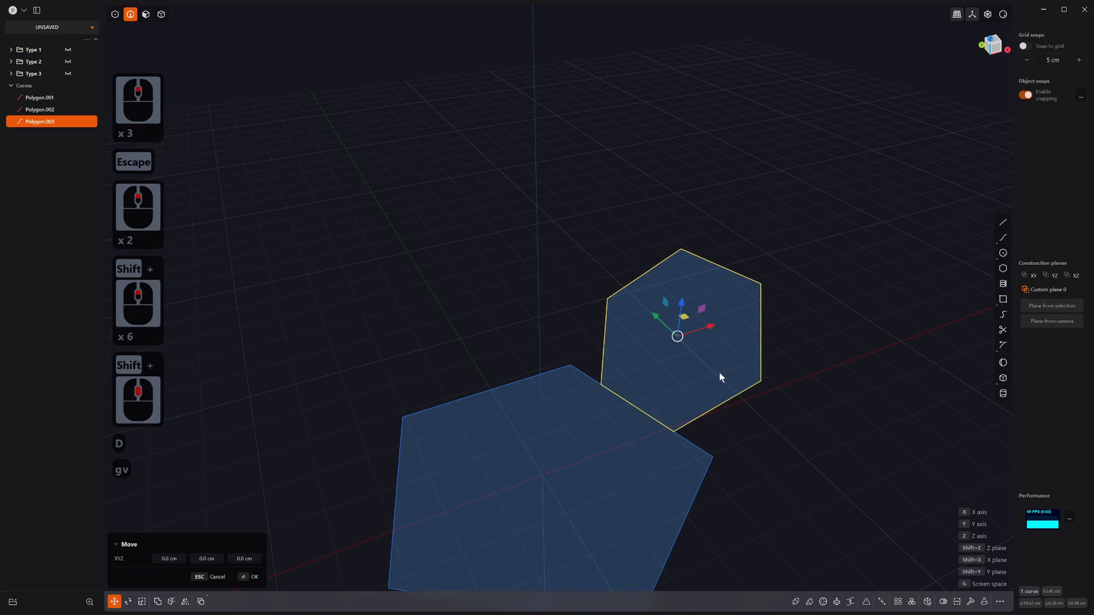
pyautogui.click(637, 408)
pyautogui.press('g')
pyautogui.press('g')
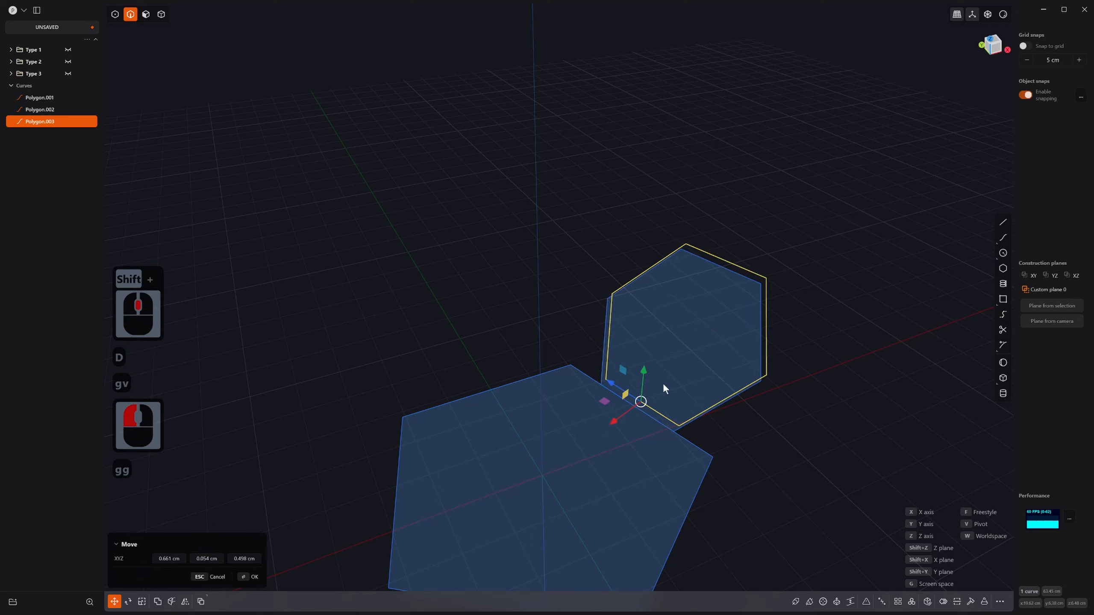
pyautogui.press('ctrl')
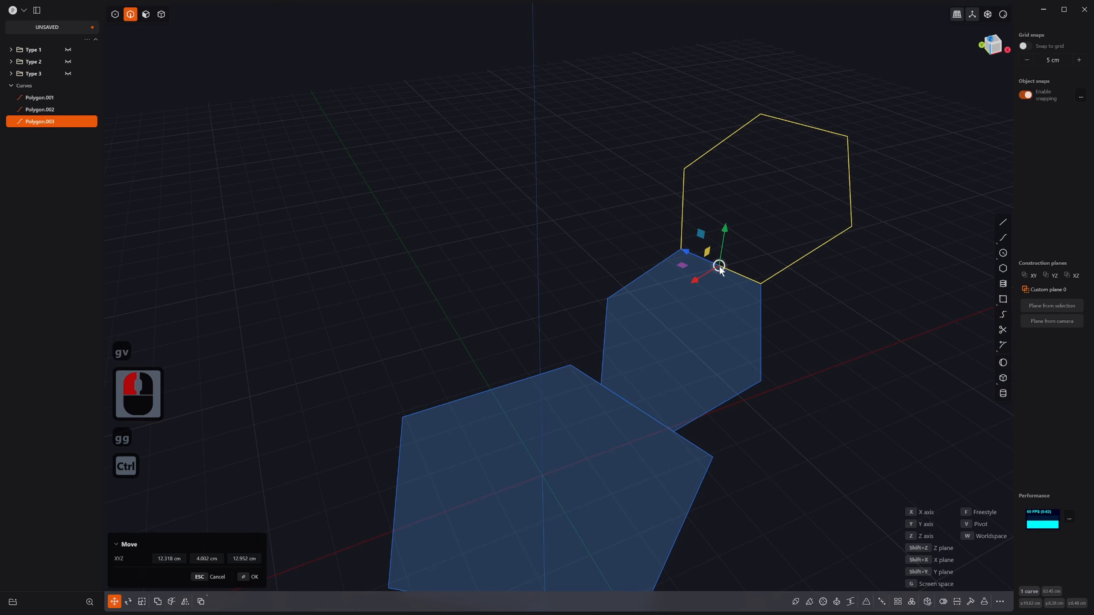
pyautogui.keyDown('ctrl'); pyautogui.click(719, 266); pyautogui.keyUp('ctrl')
pyautogui.moveTo(819, 308); pyautogui.dragTo(783, 295, button='middle')
pyautogui.scroll(9, 783, 297)
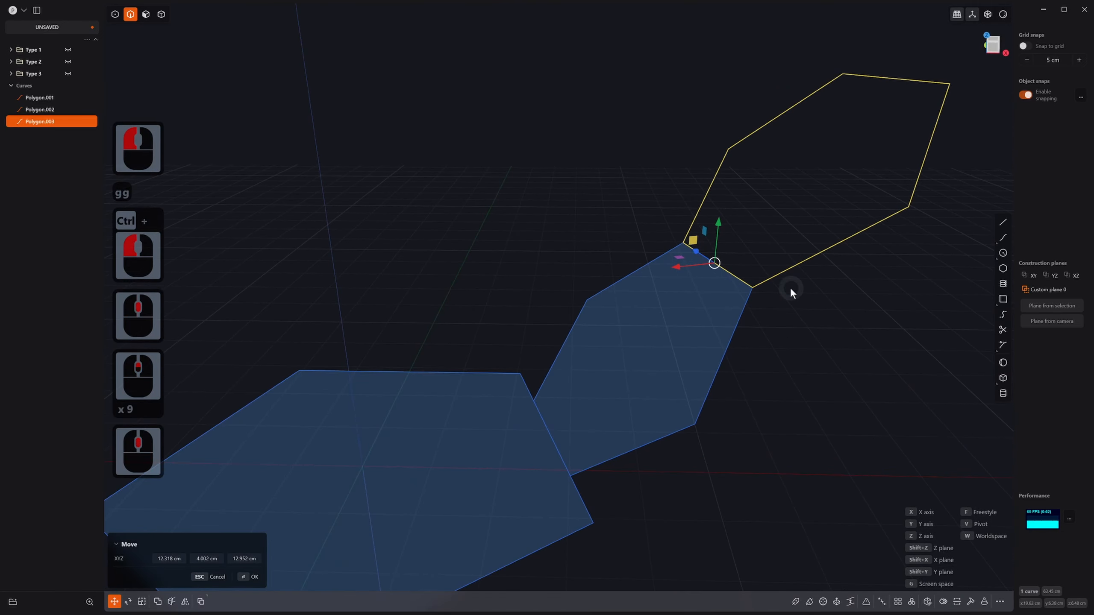
# Step: Rotate the copied hexagon 45° about its shared edge
pyautogui.press('r')
pyautogui.press('v')
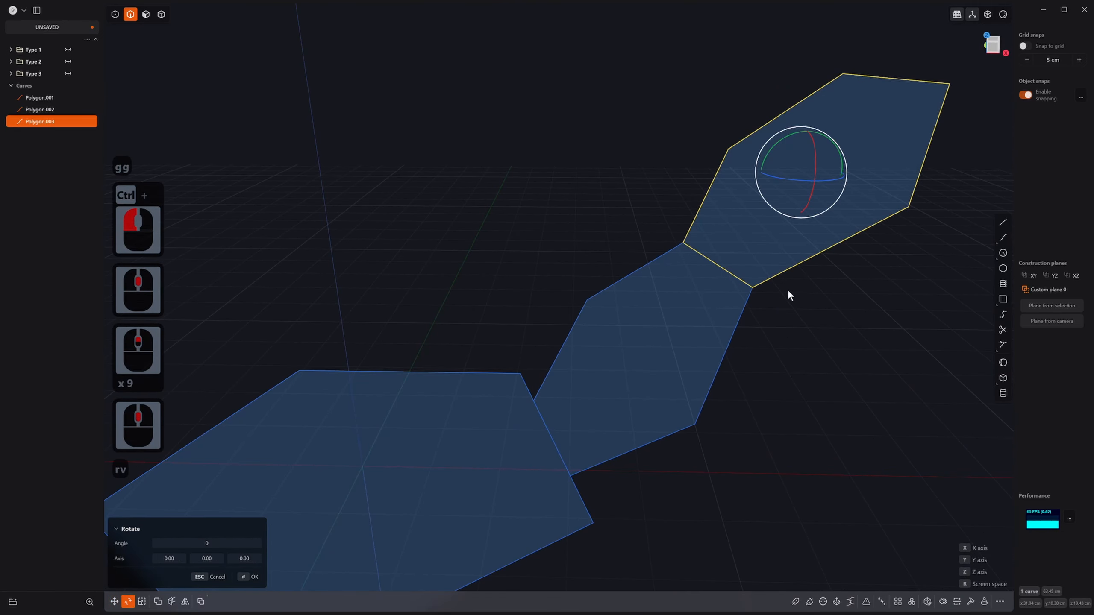
pyautogui.click(715, 265)
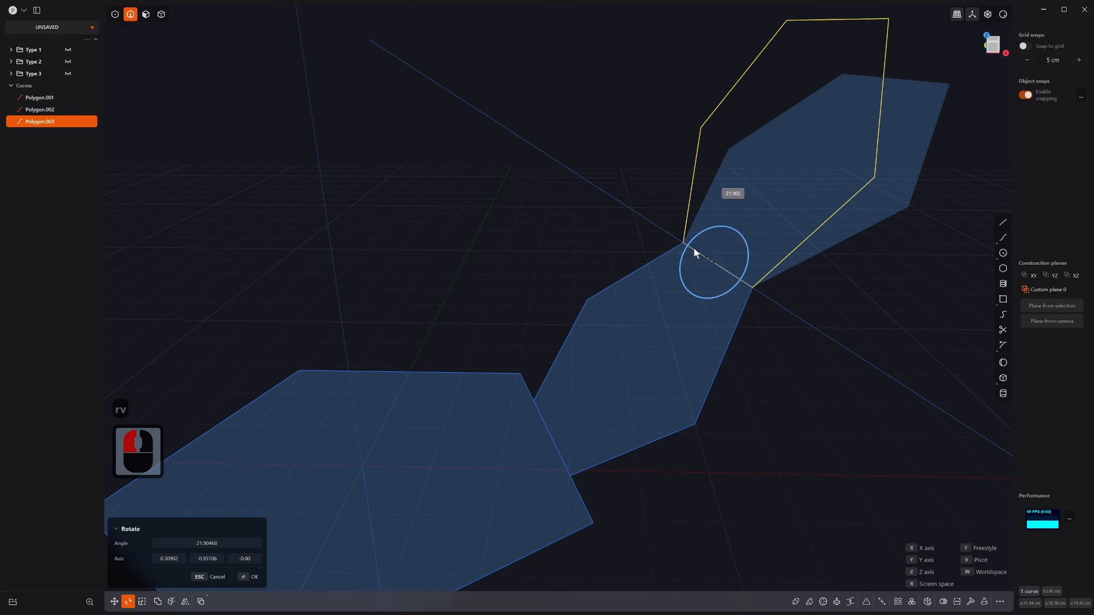
pyautogui.press('Tab')
pyautogui.click(694, 247)
pyautogui.write('45')
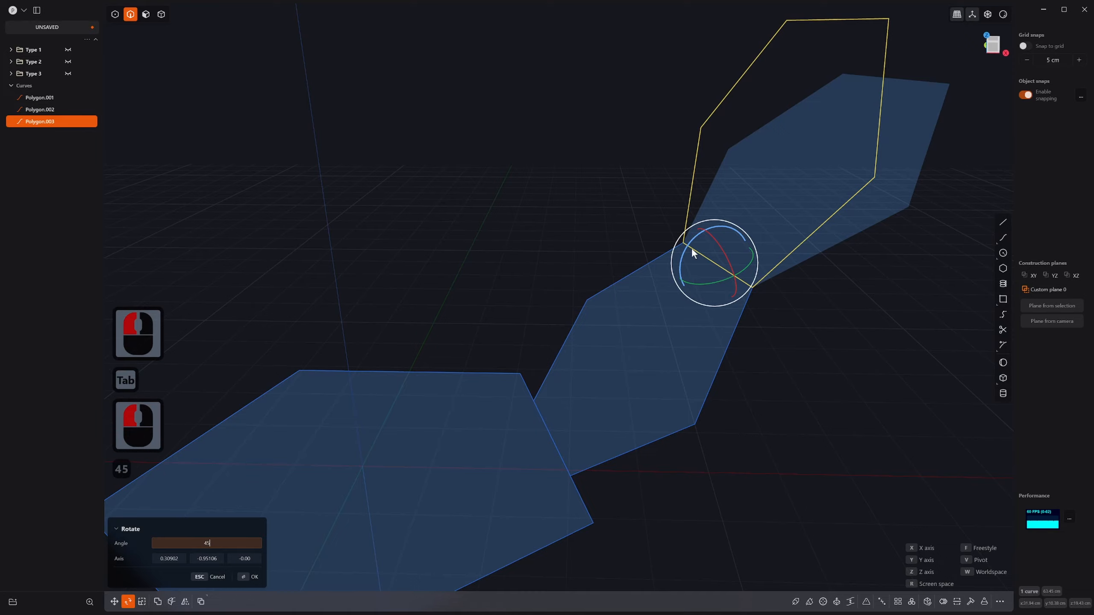
pyautogui.press('Return')
pyautogui.rightClick(598, 140)
pyautogui.scroll(-3, 603, 294)
pyautogui.scroll(-6, 604, 294)
# Step: Deselect the copy and select the middle hexagon
pyautogui.moveTo(604, 295); pyautogui.dragTo(800, 433, button='middle')
pyautogui.scroll(1, 799, 433)
pyautogui.click(870, 393)
pyautogui.moveTo(870, 393); pyautogui.dragTo(825, 420, button='middle')
pyautogui.keyDown('shift'); pyautogui.scroll(1, 825, 420); pyautogui.keyUp('shift')
pyautogui.keyDown('shift'); pyautogui.moveTo(825, 420); pyautogui.dragTo(740, 310, button='middle'); pyautogui.keyUp('shift')
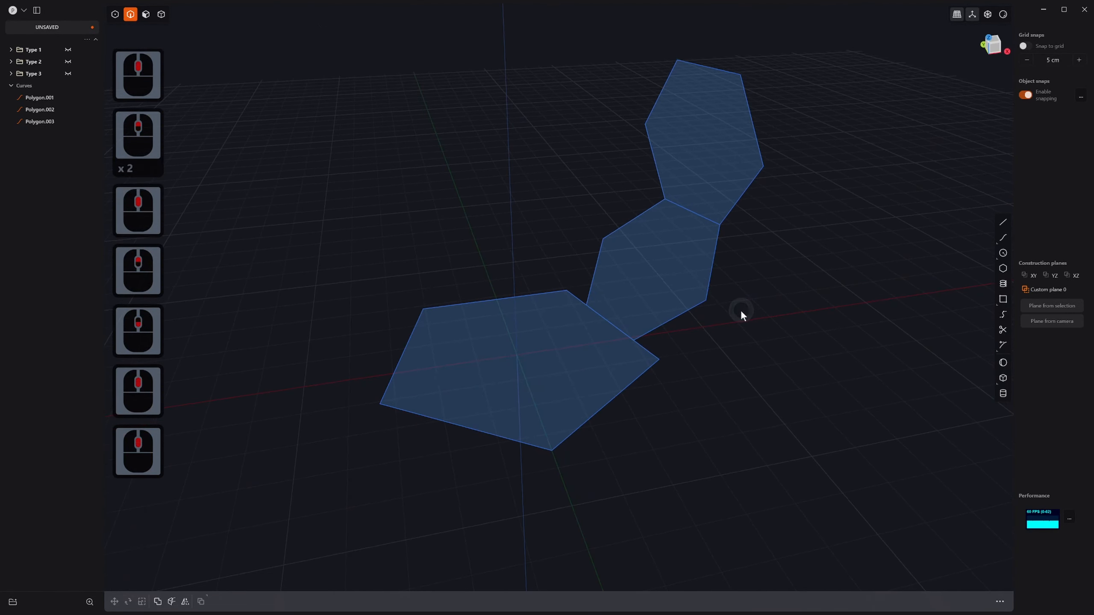
pyautogui.click(716, 276)
# Step: Radially array both hexagons five times around the origin
pyautogui.keyDown('shift'); pyautogui.click(736, 211); pyautogui.keyUp('shift')
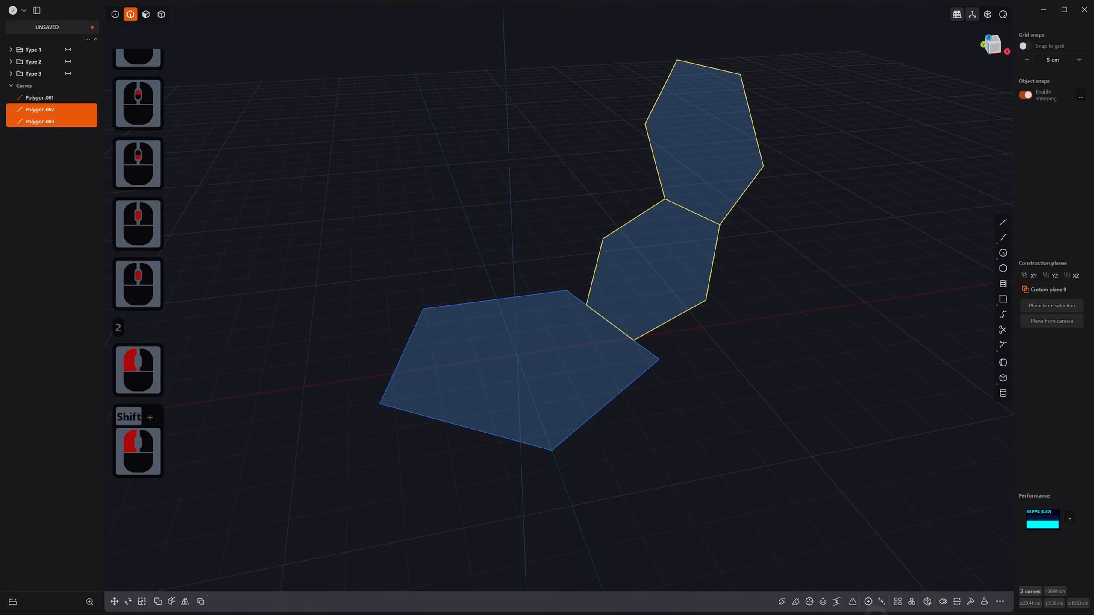
pyautogui.click(912, 602)
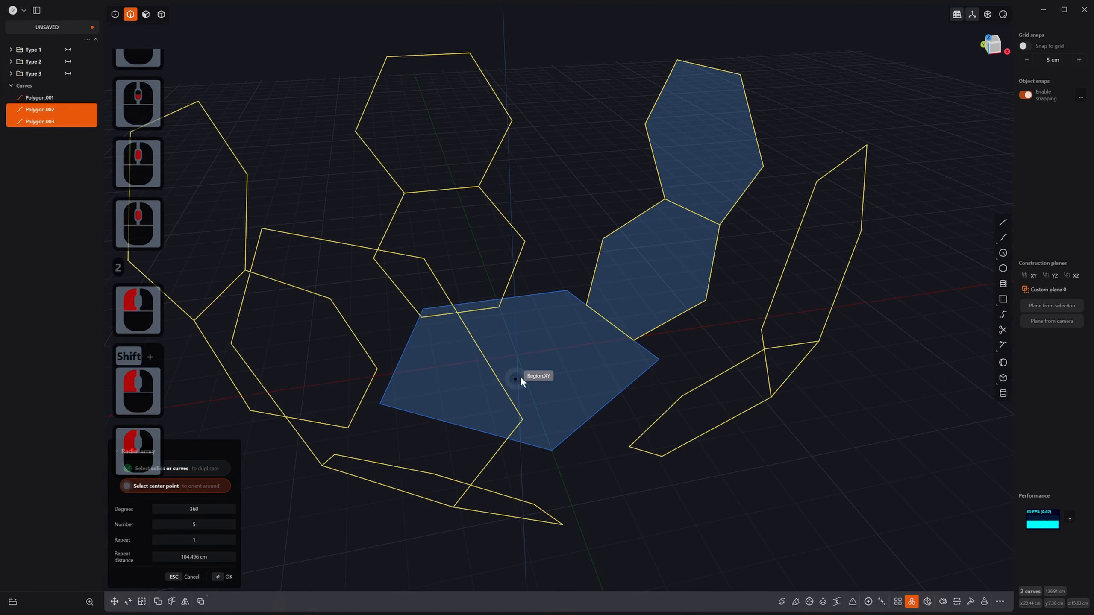
pyautogui.click(512, 356)
pyautogui.moveTo(512, 356); pyautogui.dragTo(610, 359, button='middle')
pyautogui.rightClick(610, 360)
pyautogui.scroll(-8, 796, 359)
pyautogui.moveTo(766, 406); pyautogui.dragTo(834, 371, button='middle')
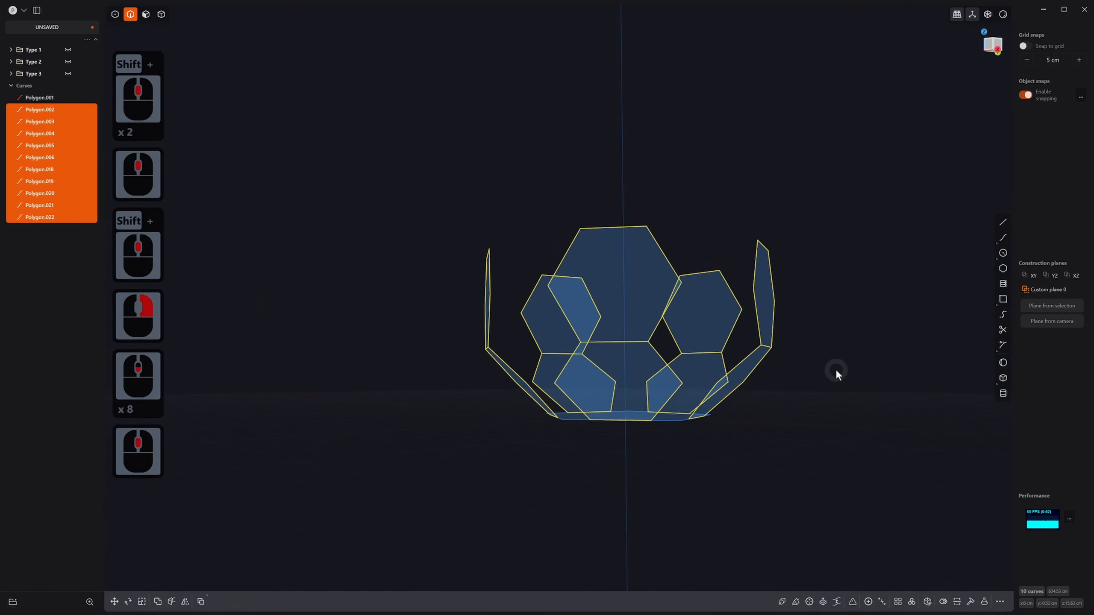
pyautogui.click(835, 371)
pyautogui.moveTo(761, 423); pyautogui.dragTo(765, 449, button='middle')
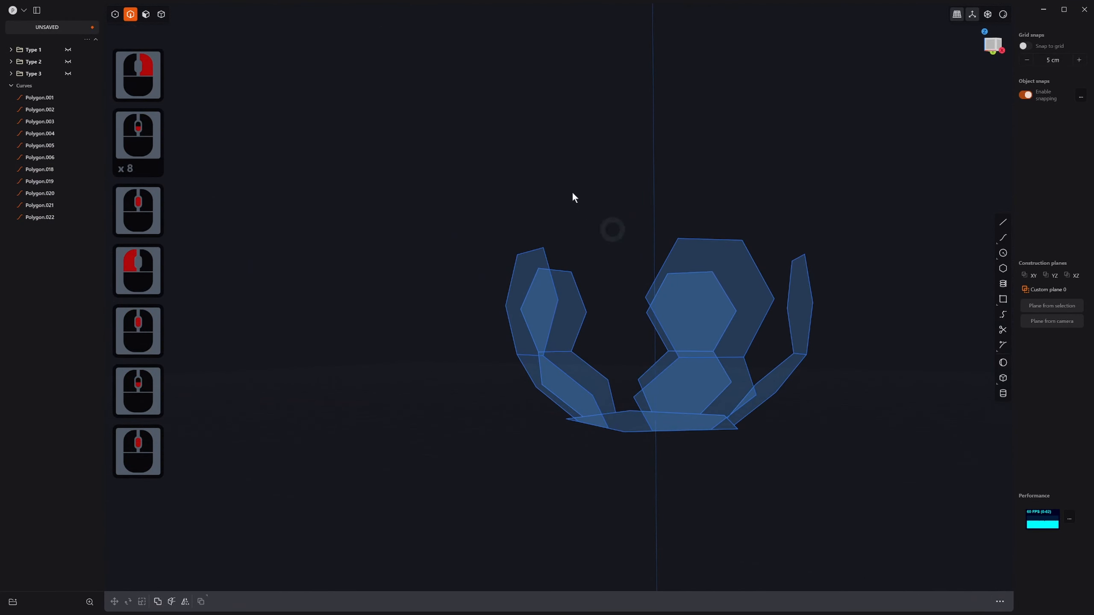
# Step: Fill all eleven polygon curves with Patch surface sheets
pyautogui.press('2')
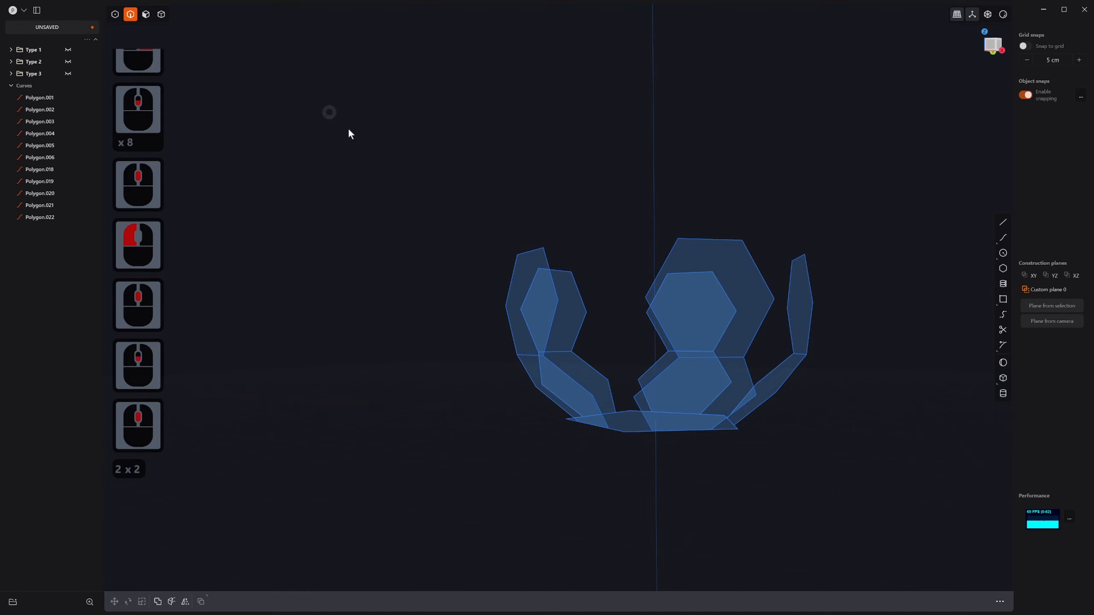
pyautogui.moveTo(329, 112); pyautogui.dragTo(842, 487)
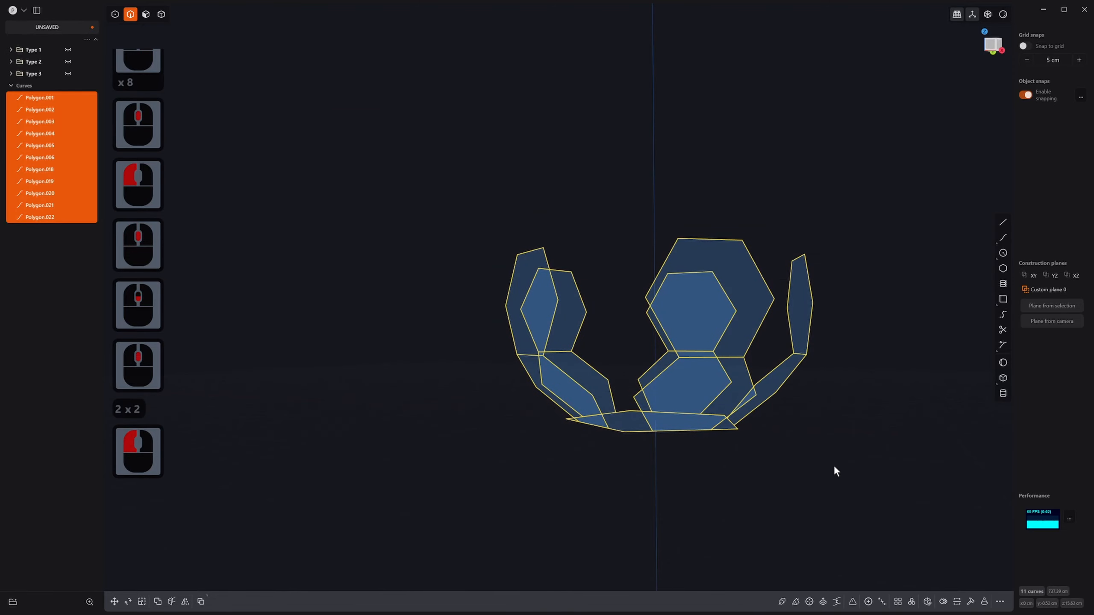
pyautogui.write('f')
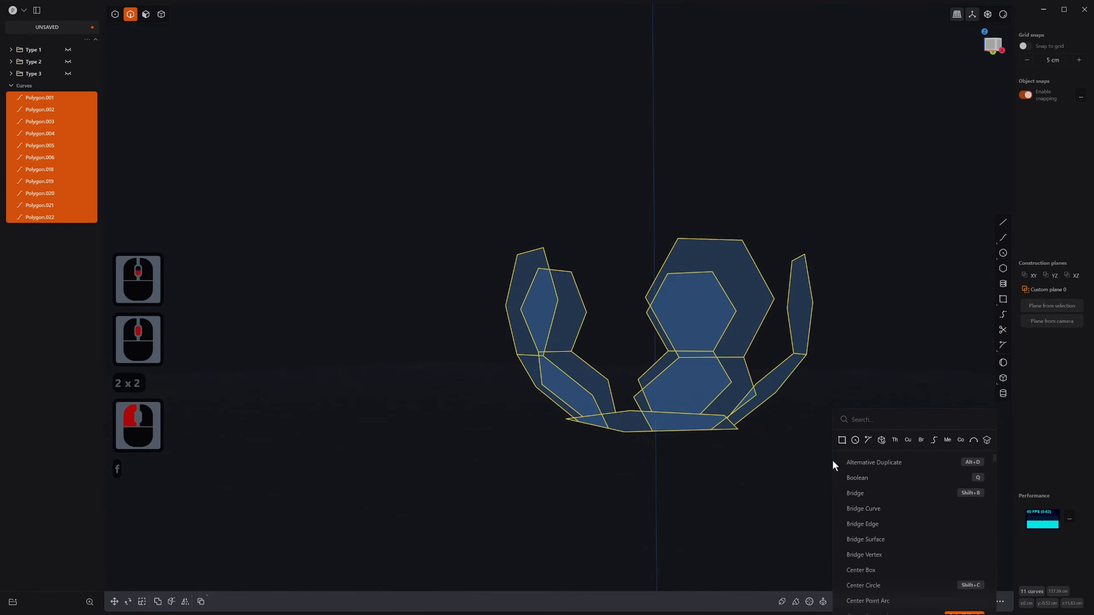
pyautogui.write('patch')
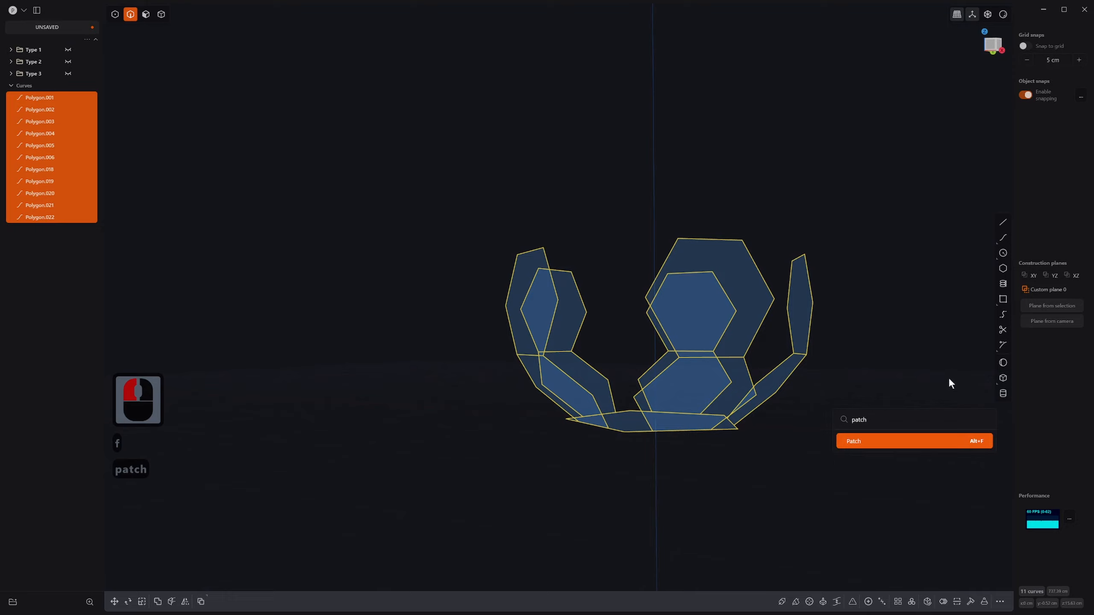
pyautogui.click(970, 444)
pyautogui.moveTo(811, 230); pyautogui.dragTo(850, 284)
pyautogui.scroll(1, 853, 341)
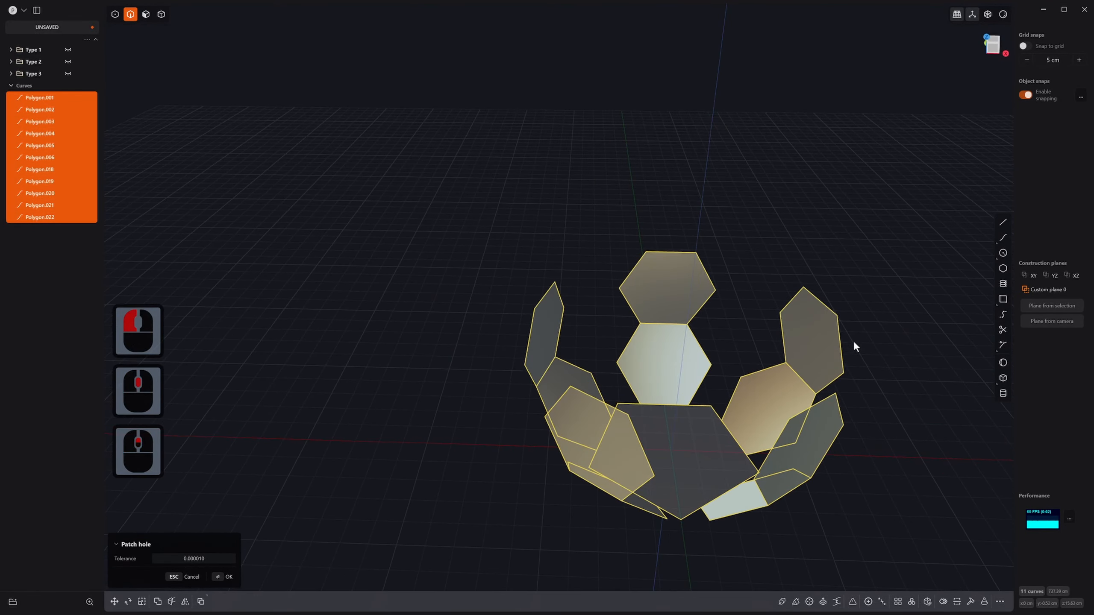
pyautogui.keyDown('shift'); pyautogui.moveTo(854, 340); pyautogui.dragTo(779, 282, button='middle'); pyautogui.keyUp('shift')
pyautogui.moveTo(644, 293); pyautogui.dragTo(785, 267, button='middle')
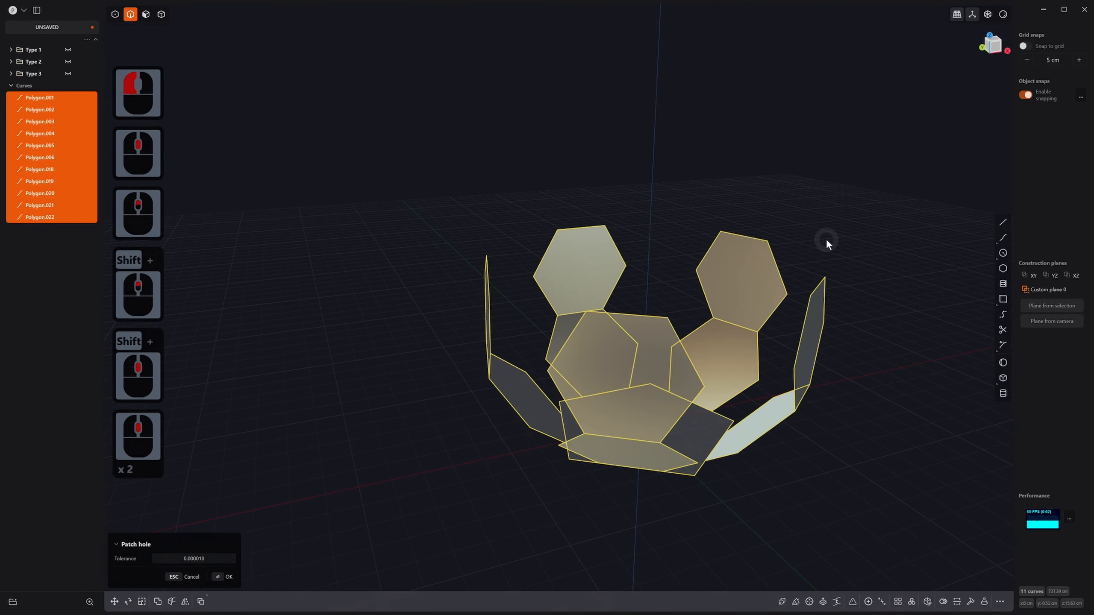
pyautogui.rightClick(826, 240)
pyautogui.moveTo(892, 259); pyautogui.dragTo(754, 242, button='middle')
# Step: Apply a bluish matcap preview material to the viewport
pyautogui.scroll(1, 753, 242)
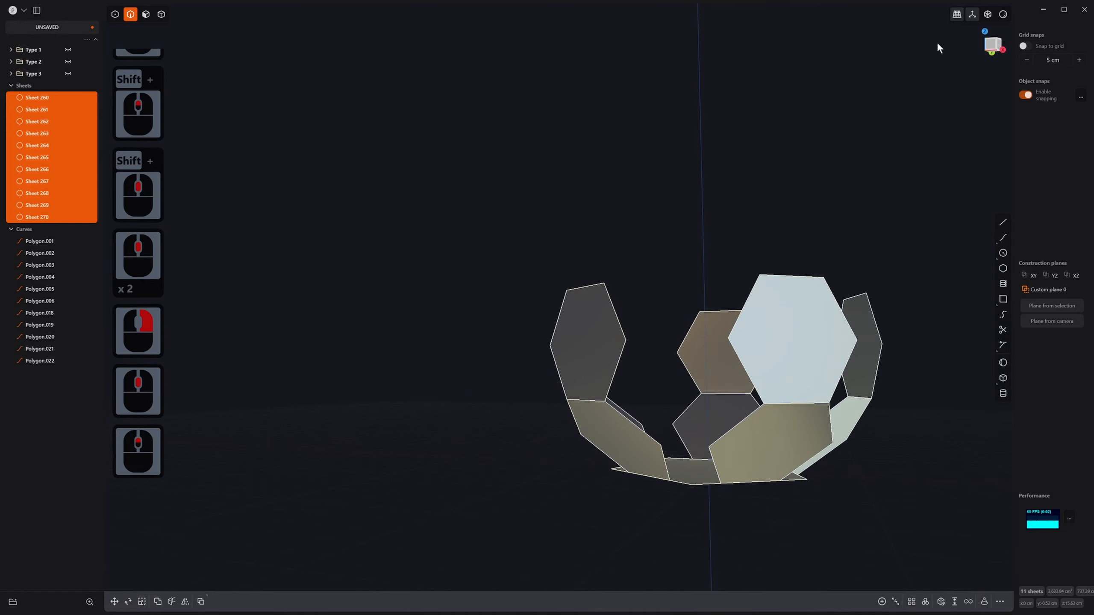
pyautogui.rightClick(1008, 13)
pyautogui.rightClick(1002, 18)
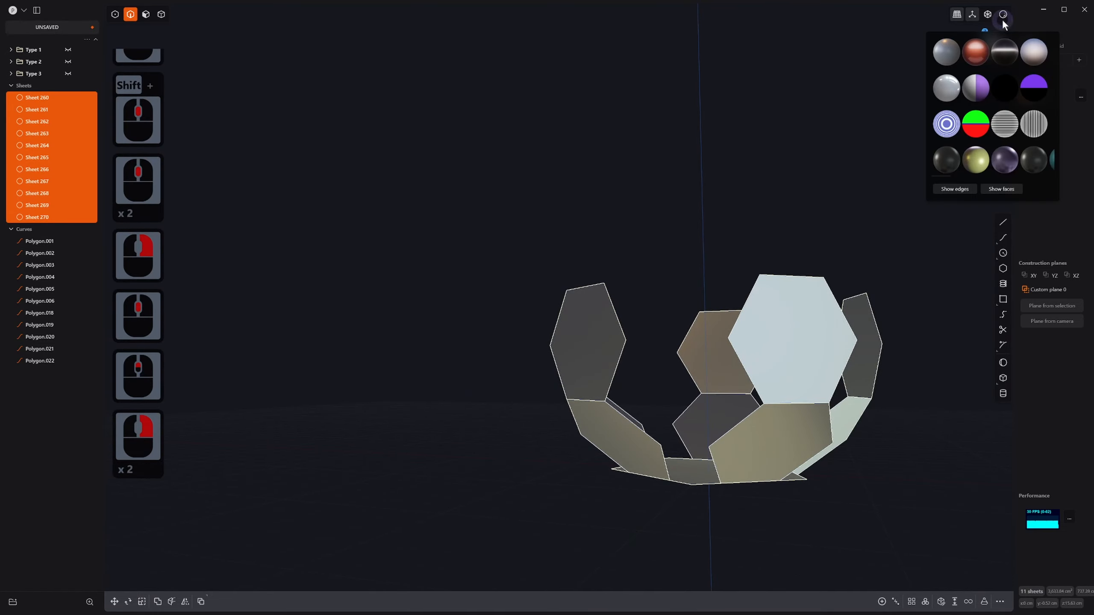
pyautogui.click(948, 53)
pyautogui.keyDown('shift'); pyautogui.moveTo(872, 212); pyautogui.dragTo(778, 328, button='middle'); pyautogui.keyUp('shift')
pyautogui.keyDown('shift'); pyautogui.moveTo(635, 297); pyautogui.dragTo(743, 283, button='middle'); pyautogui.keyUp('shift')
pyautogui.moveTo(670, 282)
pyautogui.mouseDown(button='middle')
pyautogui.moveTo(736, 298)
pyautogui.moveTo(649, 304)
pyautogui.moveTo(663, 302)
pyautogui.mouseUp(button='middle')
pyautogui.rightClick(1004, 15)
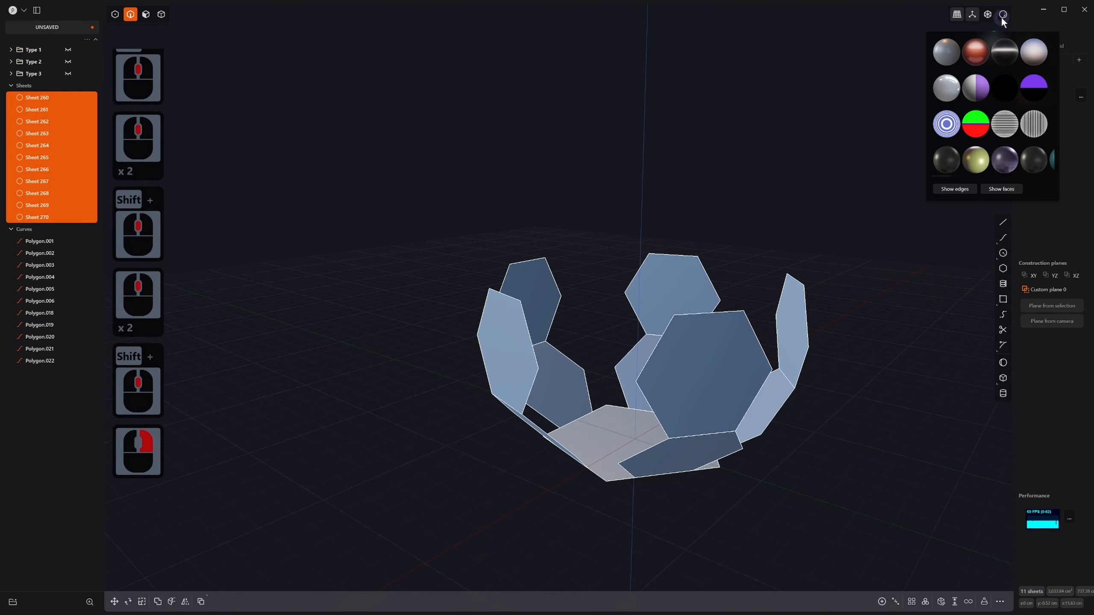
pyautogui.click(947, 52)
pyautogui.moveTo(496, 297); pyautogui.dragTo(516, 293, button='middle')
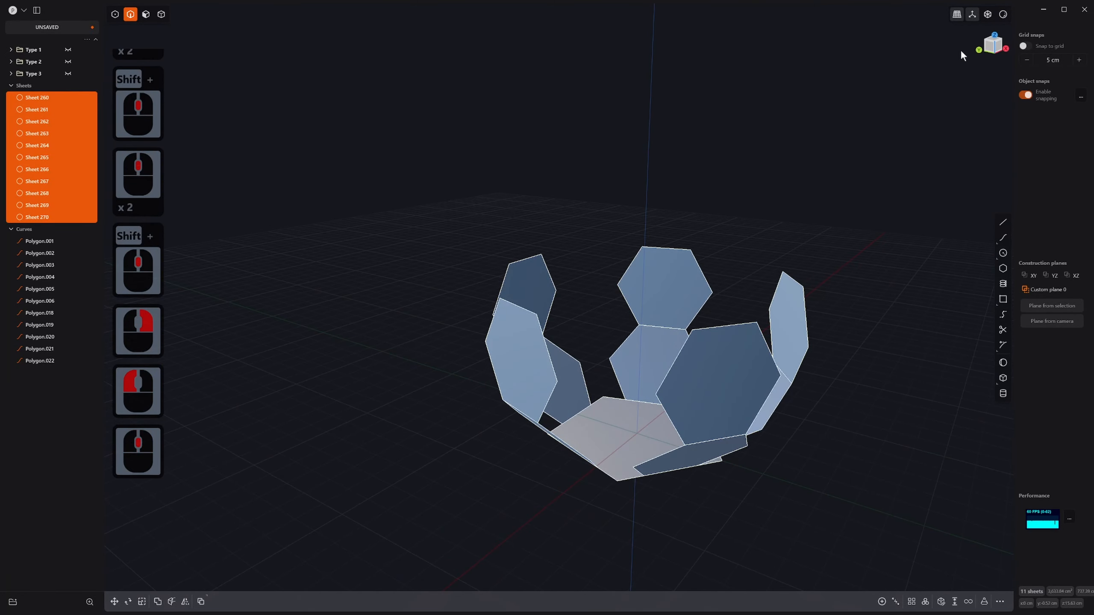
# Step: Hide curves Polygon.001 through Polygon.022 from the outliner
pyautogui.click(54, 242)
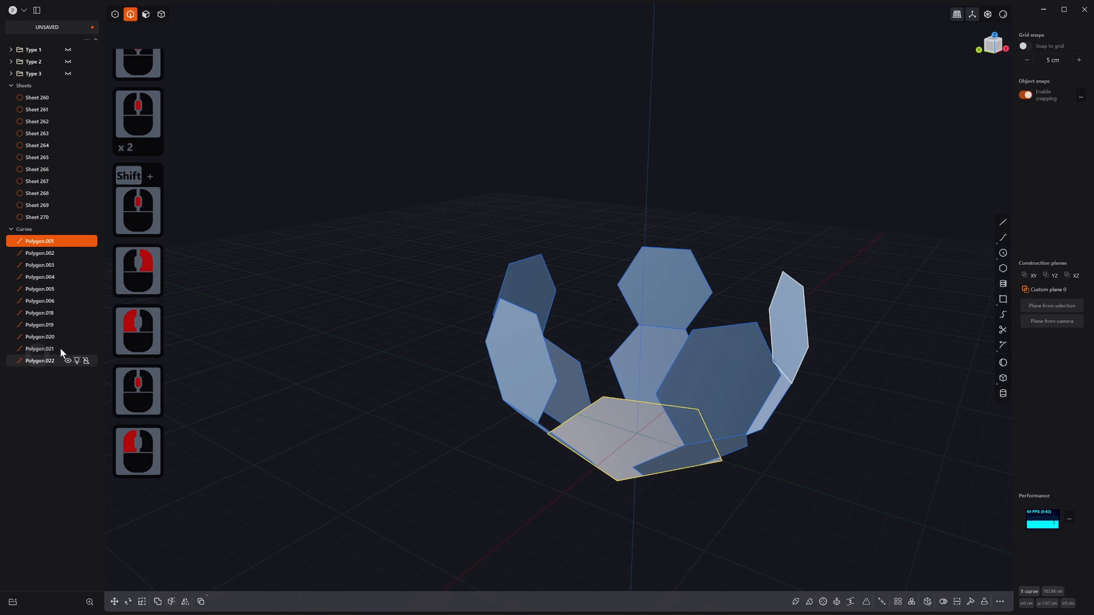
pyautogui.keyDown('shift'); pyautogui.click(30, 364); pyautogui.keyUp('shift')
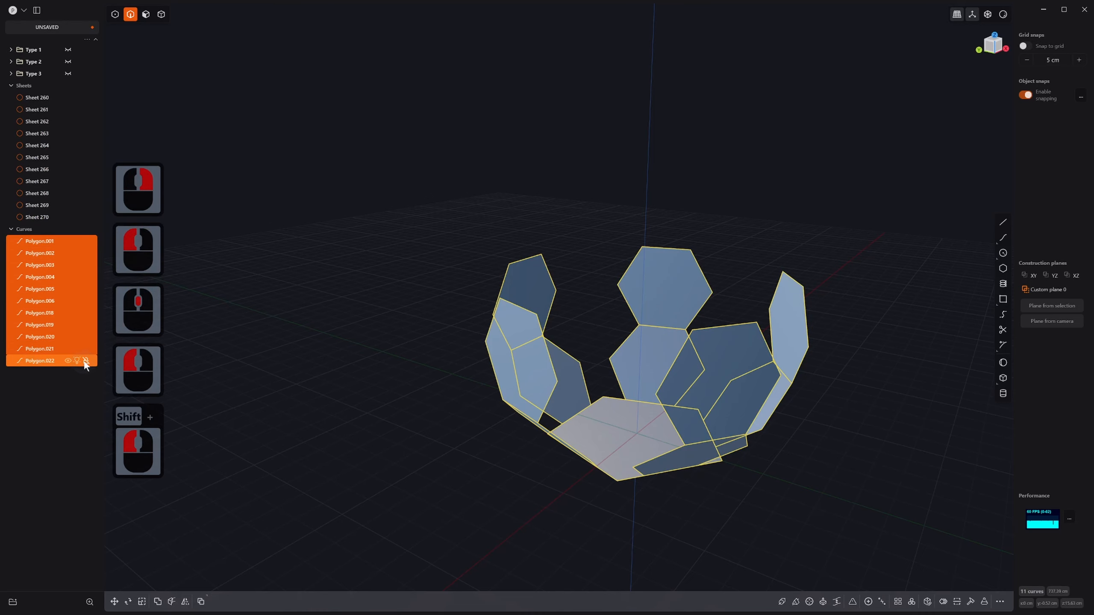
pyautogui.press('h')
pyautogui.click(740, 249)
pyautogui.moveTo(770, 305); pyautogui.dragTo(649, 380, button='middle')
# Step: Delete four hexagon panels, including Sheet 270
pyautogui.press('4')
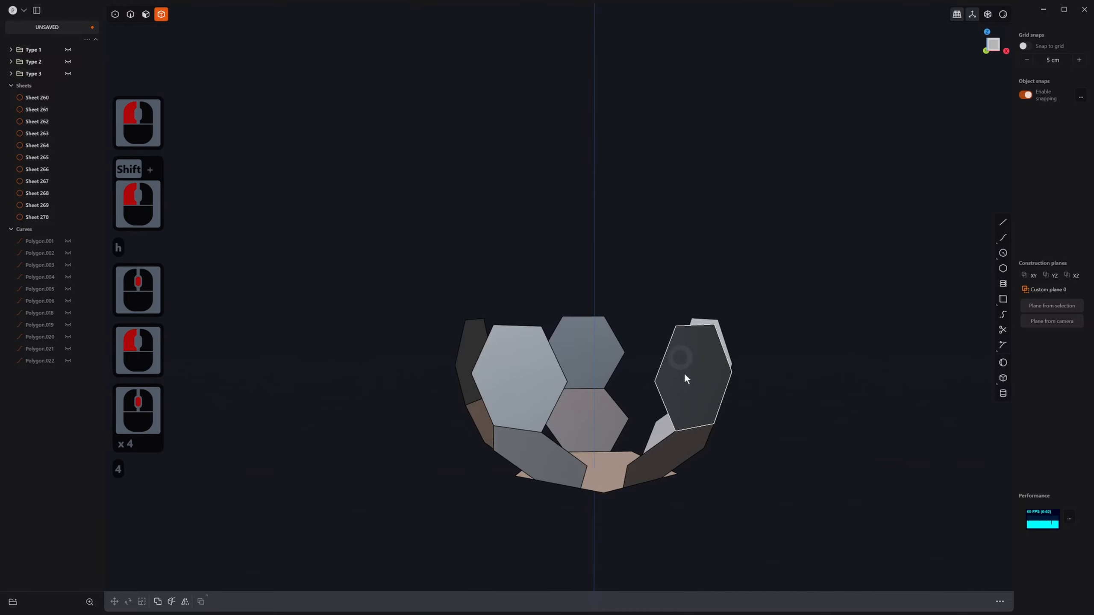
pyautogui.click(698, 361)
pyautogui.moveTo(719, 340); pyautogui.dragTo(728, 395, button='middle')
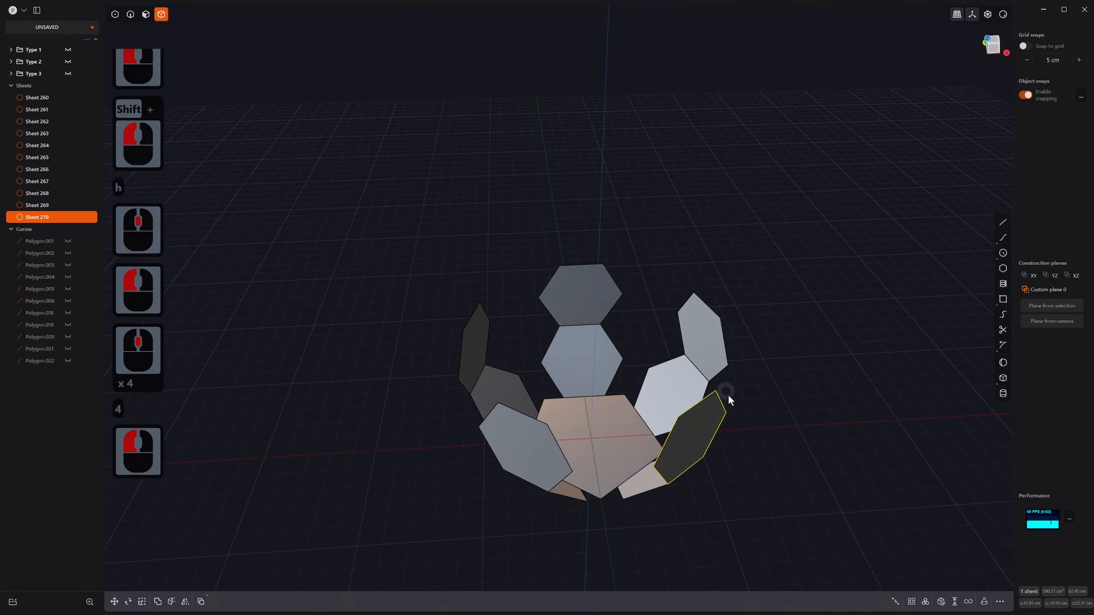
pyautogui.keyDown('shift'); pyautogui.click(701, 324); pyautogui.keyUp('shift')
pyautogui.keyDown('shift'); pyautogui.click(572, 282); pyautogui.keyUp('shift')
pyautogui.keyDown('shift'); pyautogui.click(476, 353); pyautogui.keyUp('shift')
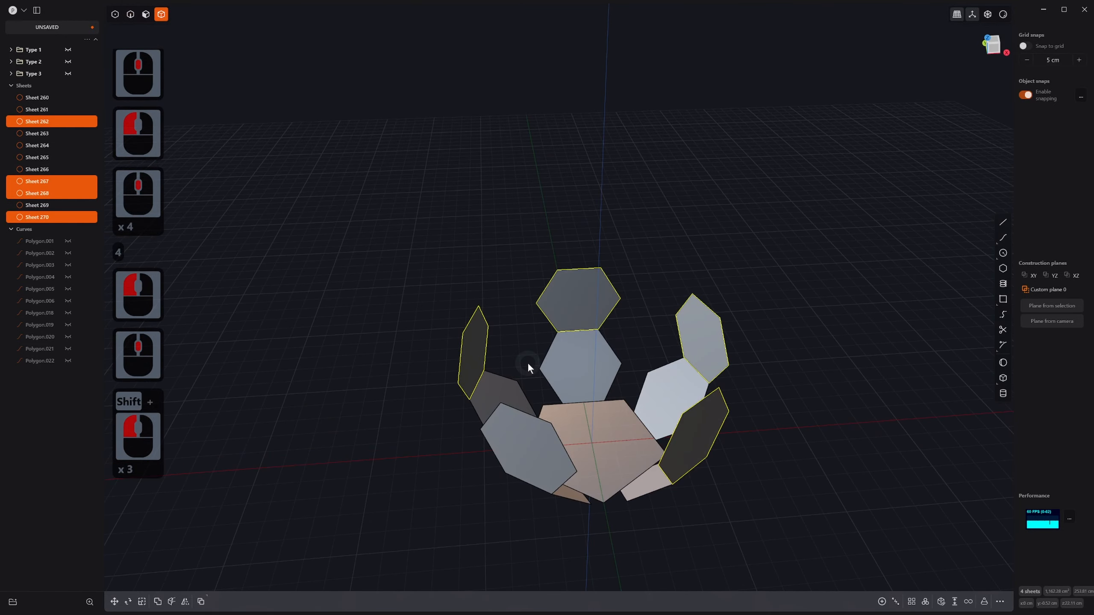
pyautogui.press('x')
pyautogui.moveTo(528, 360); pyautogui.dragTo(523, 484, button='middle')
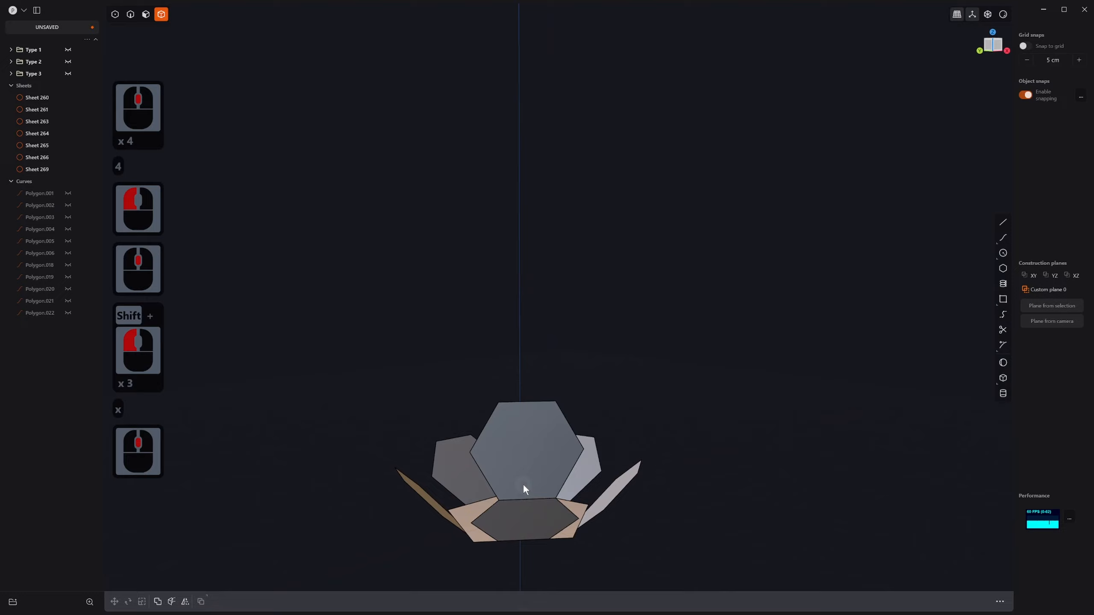
# Step: Cut the front hexagon, Sheet 269, horizontally across its face
pyautogui.click(539, 452)
pyautogui.hotkey('ctrl', 'r')
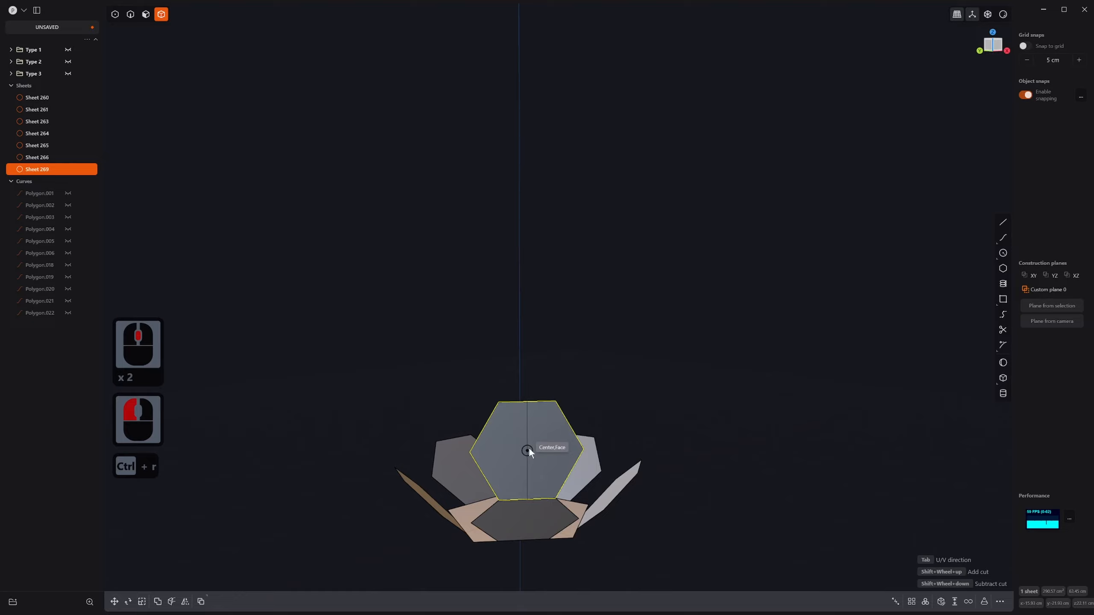
pyautogui.press('Tab')
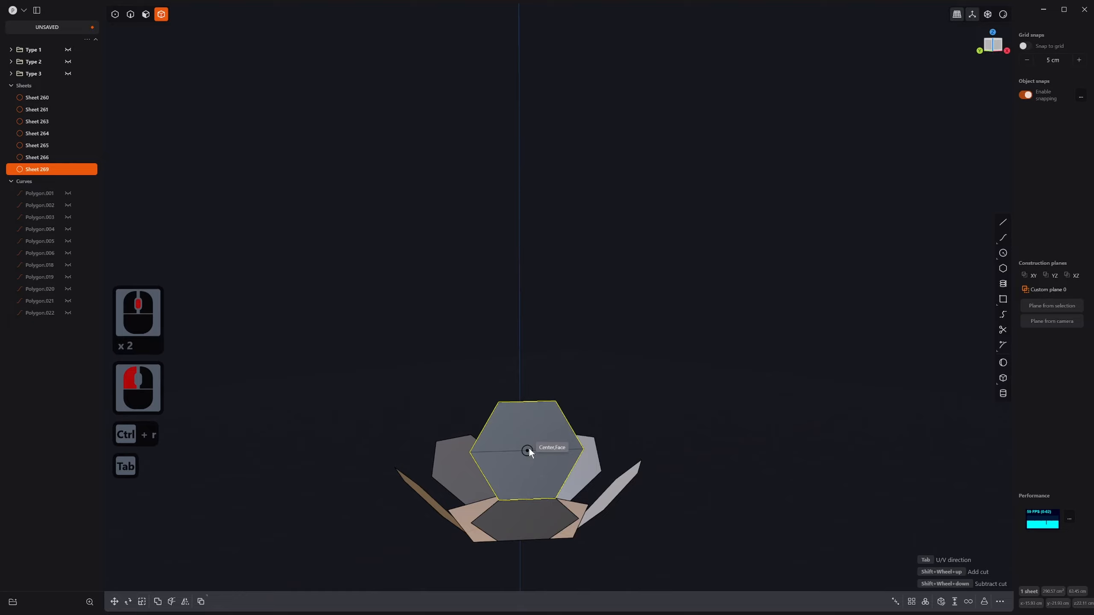
pyautogui.click(581, 450)
pyautogui.rightClick(658, 444)
pyautogui.moveTo(658, 444); pyautogui.dragTo(645, 442, button='middle')
# Step: Delete the hexagon's upper half and select the remaining half-hexagon, Sheet 269
pyautogui.press('3')
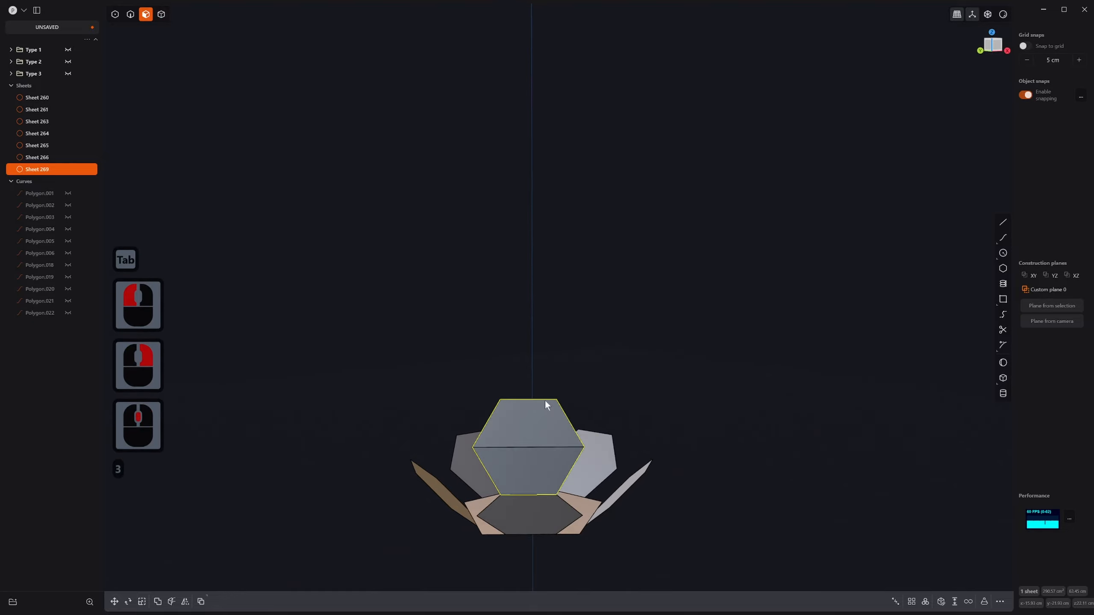
pyautogui.click(151, 19)
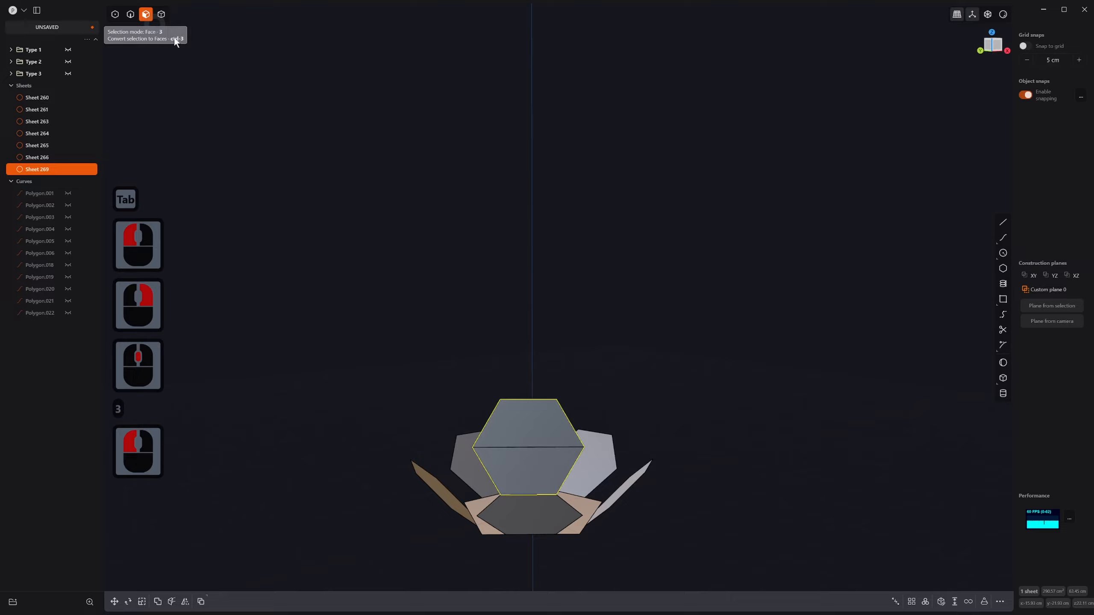
pyautogui.doubleClick(516, 423)
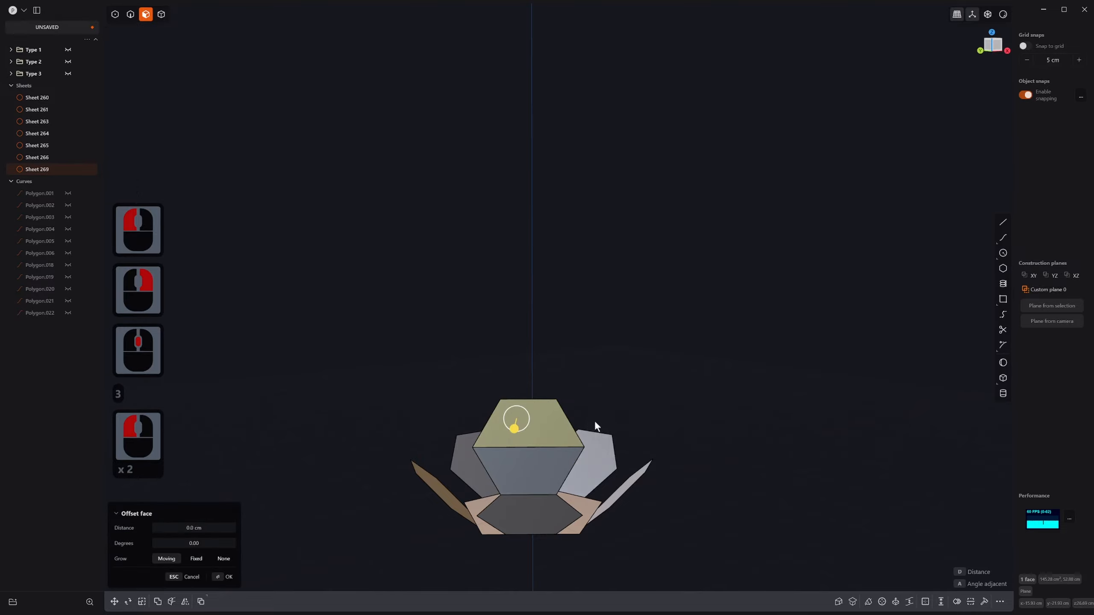
pyautogui.press('x')
pyautogui.moveTo(597, 418); pyautogui.dragTo(401, 447, button='middle')
pyautogui.click(589, 352)
pyautogui.rightClick(590, 353)
pyautogui.keyDown('shift'); pyautogui.moveTo(344, 433); pyautogui.dragTo(457, 439, button='middle'); pyautogui.keyUp('shift')
pyautogui.moveTo(487, 436); pyautogui.dragTo(497, 431, button='middle')
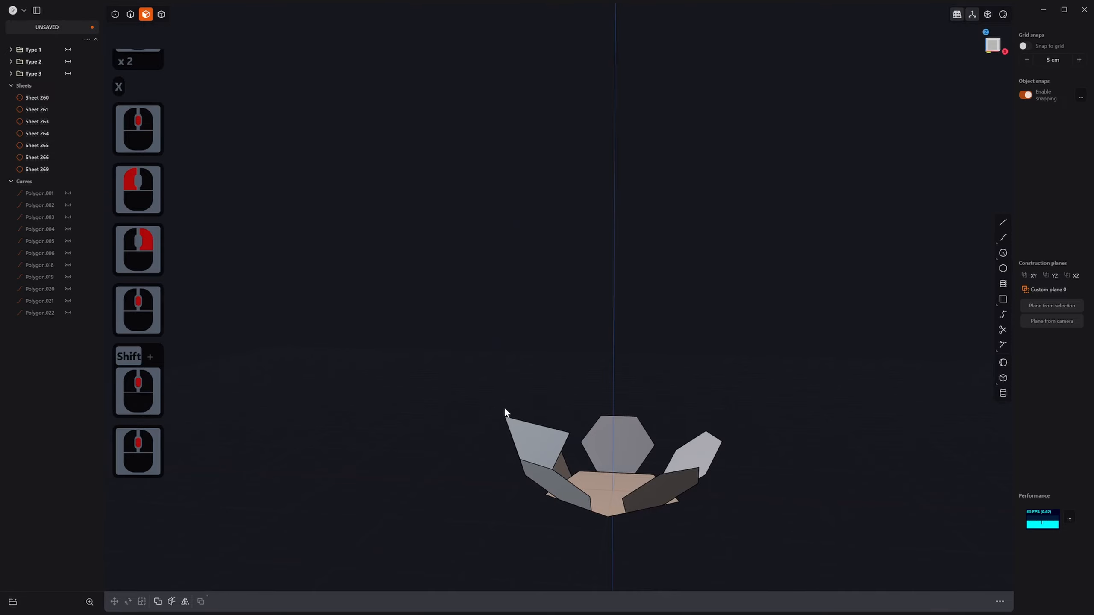
pyautogui.press('4')
pyautogui.click(514, 424)
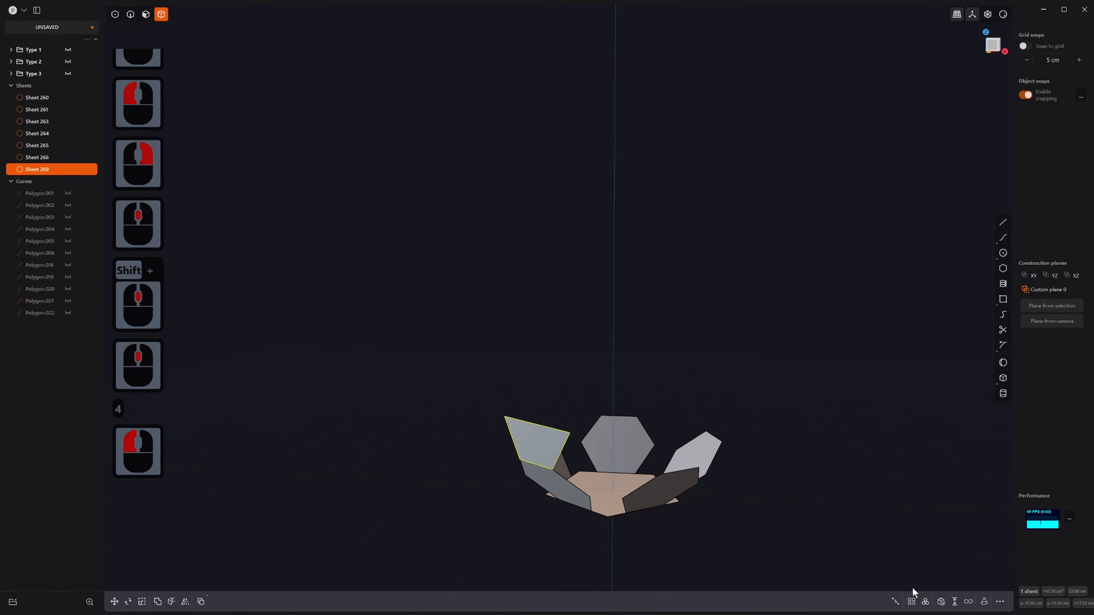
# Step: Radially array the half-hexagon five times around the base pentagon's centre
pyautogui.click(925, 602)
pyautogui.moveTo(904, 582); pyautogui.dragTo(604, 484, button='middle')
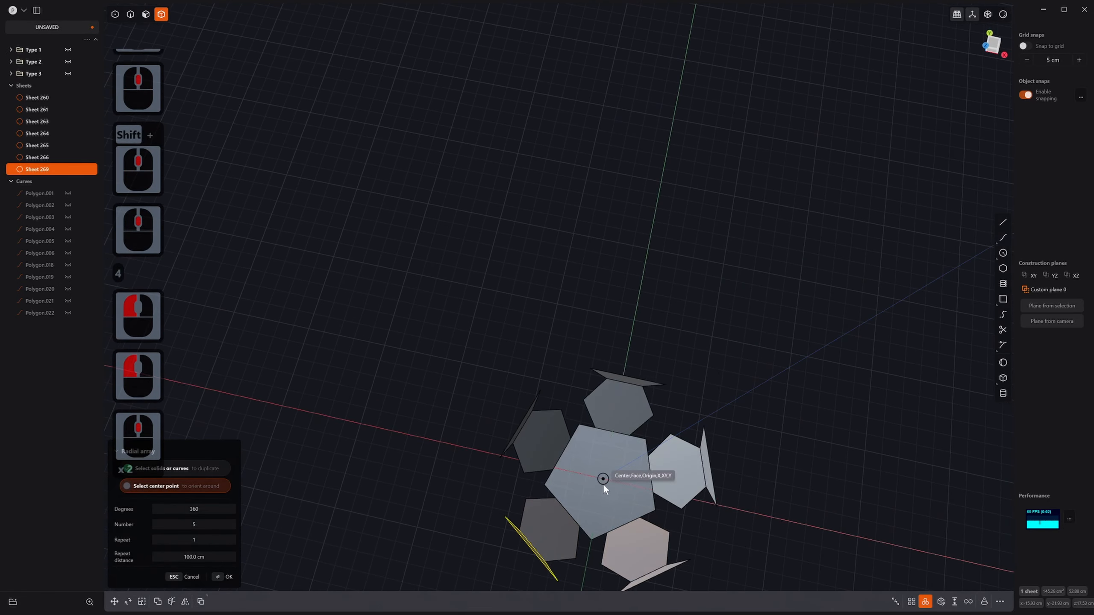
pyautogui.click(603, 481)
pyautogui.rightClick(628, 445)
pyautogui.moveTo(627, 446); pyautogui.dragTo(725, 305, button='middle')
pyautogui.rightClick(685, 346)
pyautogui.click(688, 341)
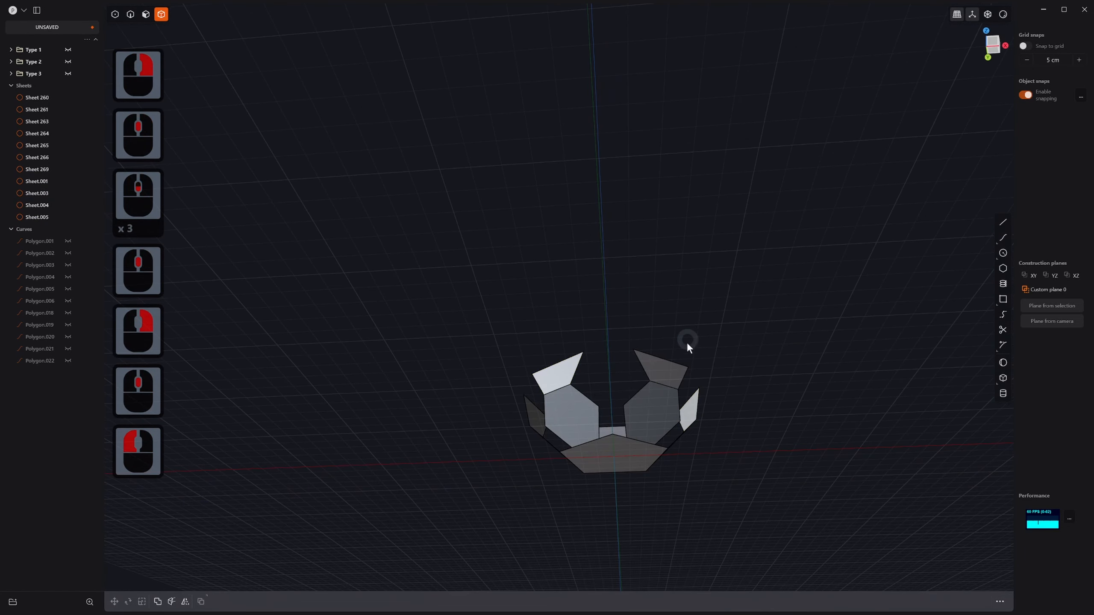
pyautogui.moveTo(687, 342); pyautogui.dragTo(677, 379, button='middle')
# Step: Box-select all eleven panels and join them into Sheet 260
pyautogui.moveTo(503, 294); pyautogui.dragTo(771, 506)
pyautogui.moveTo(773, 507); pyautogui.dragTo(746, 471, button='middle')
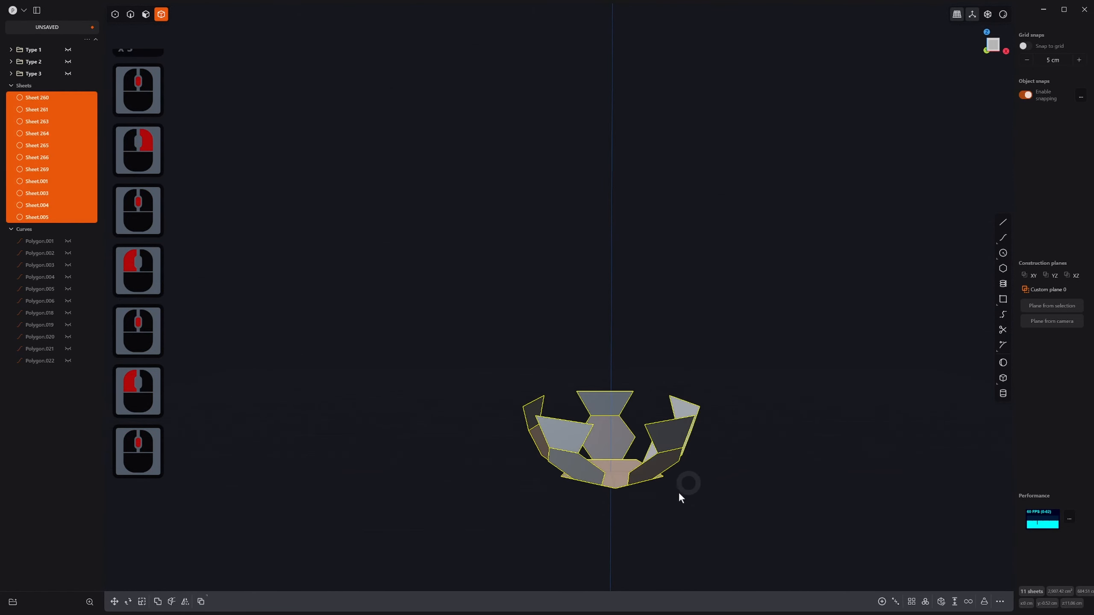
pyautogui.moveTo(679, 492); pyautogui.dragTo(674, 481, button='middle')
pyautogui.press('j')
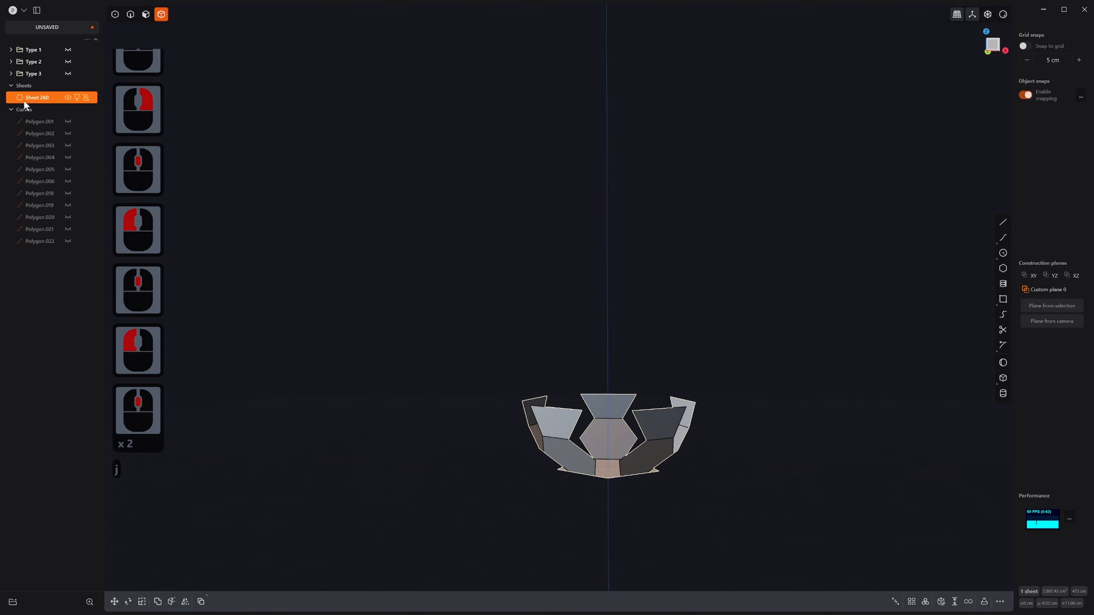
pyautogui.moveTo(428, 349); pyautogui.dragTo(613, 487, button='middle')
pyautogui.middleClick(610, 482)
# Step: Select the five upper rim edges and span them with an XNurbs.001 cap surface
pyautogui.press('2')
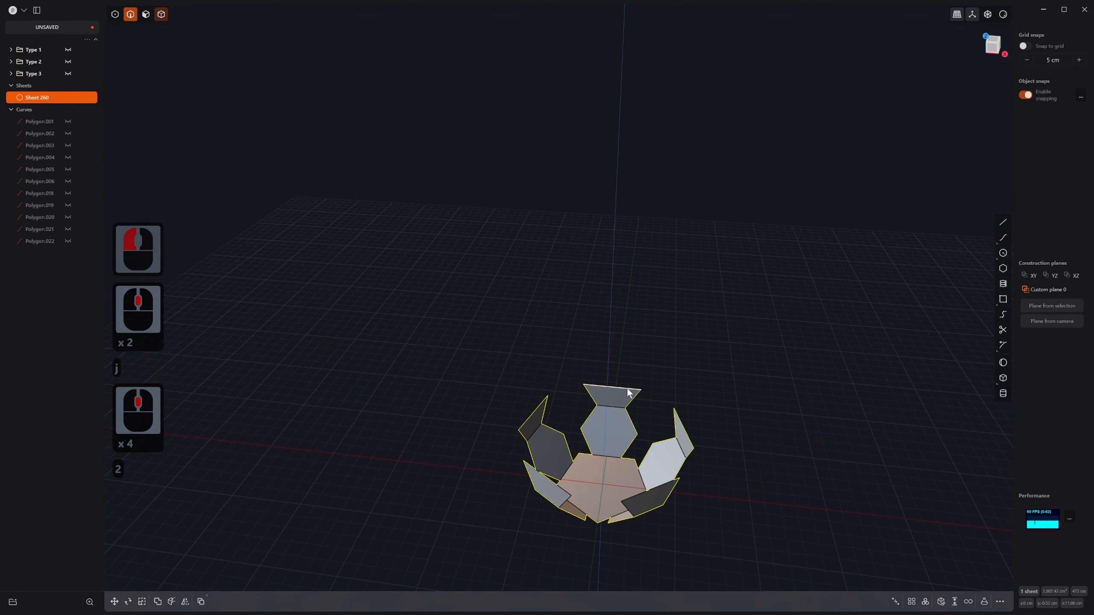
pyautogui.click(600, 405)
pyautogui.keyDown('shift'); pyautogui.click(538, 414); pyautogui.keyUp('shift')
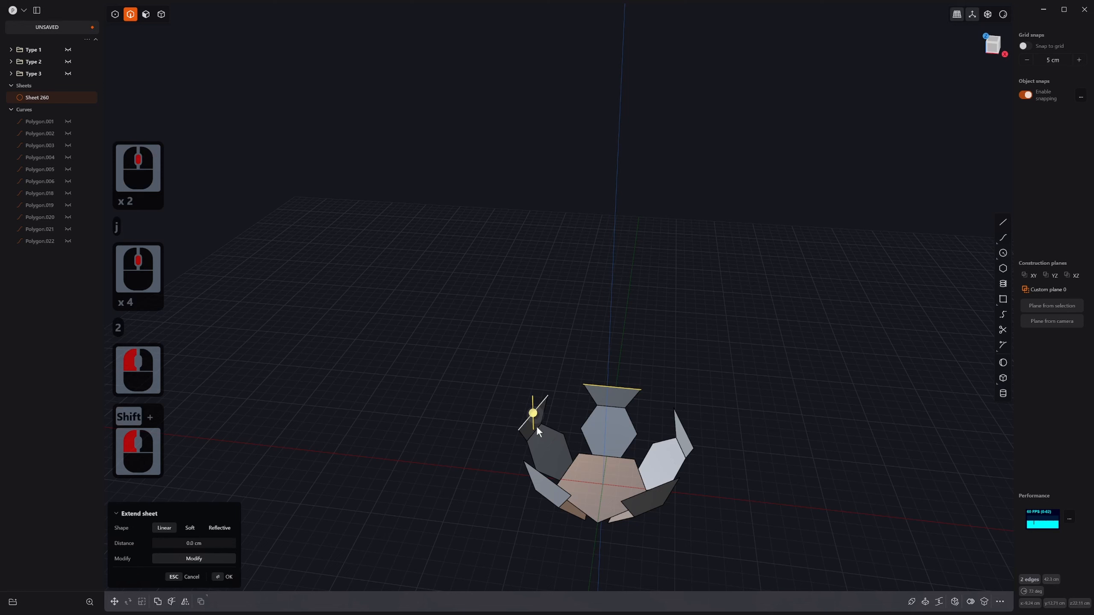
pyautogui.keyDown('shift'); pyautogui.click(545, 477); pyautogui.keyUp('shift')
pyautogui.keyDown('shift'); pyautogui.click(636, 495); pyautogui.keyUp('shift')
pyautogui.keyDown('shift'); pyautogui.click(687, 434); pyautogui.keyUp('shift')
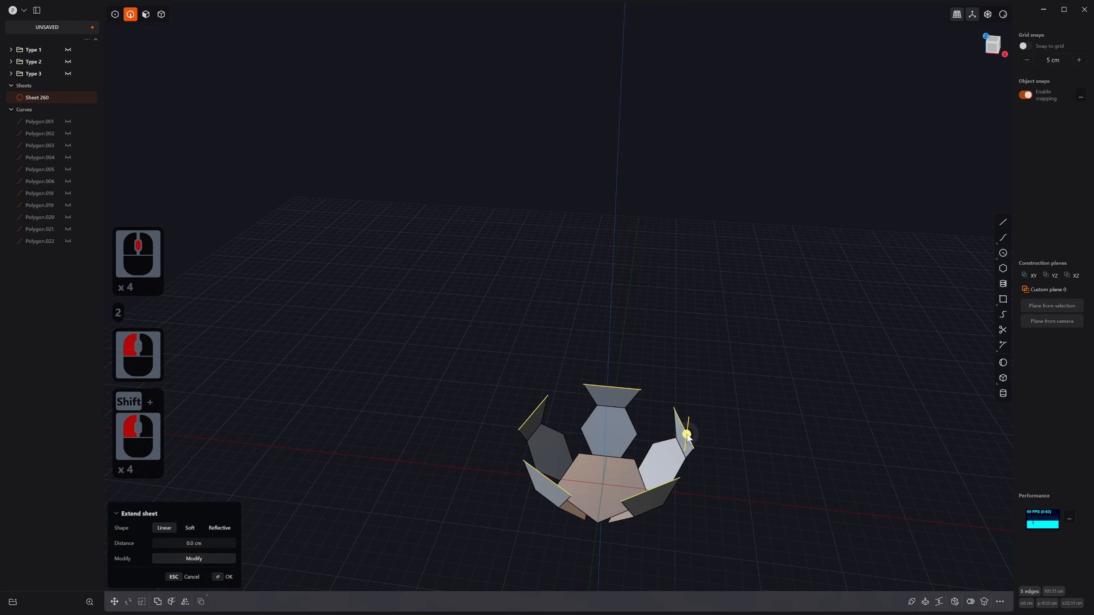
pyautogui.write('fxnu')
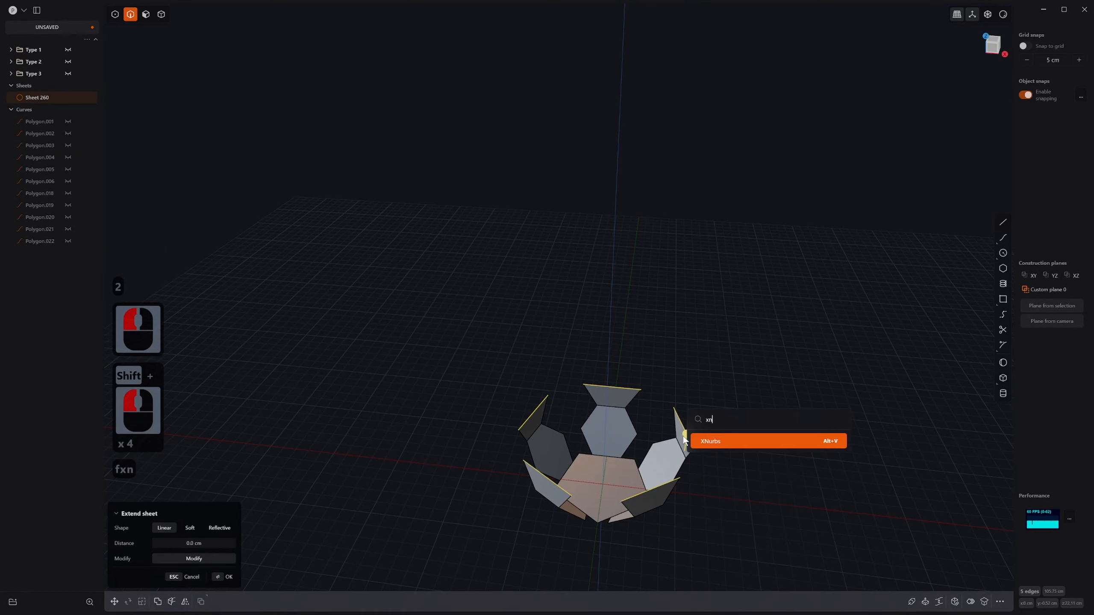
pyautogui.click(726, 442)
pyautogui.moveTo(717, 440); pyautogui.dragTo(687, 459, button='middle')
pyautogui.rightClick(720, 419)
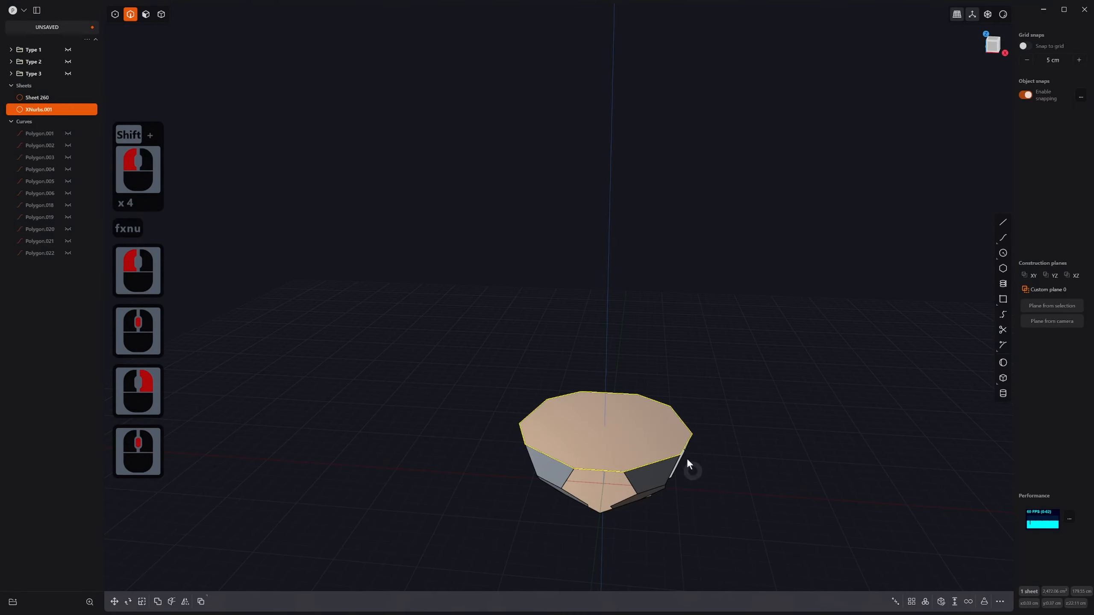
# Step: Place a construction plane on the cap's top face
pyautogui.press('3')
pyautogui.click(615, 425)
pyautogui.moveTo(636, 408); pyautogui.dragTo(666, 409, button='middle')
pyautogui.press('space')
# Step: Mirror the bowl, Sheet 260, about its rim to create the second half, Sheet 276
pyautogui.click(757, 376)
pyautogui.moveTo(704, 492); pyautogui.dragTo(682, 450, button='middle')
pyautogui.press('4')
pyautogui.click(655, 452)
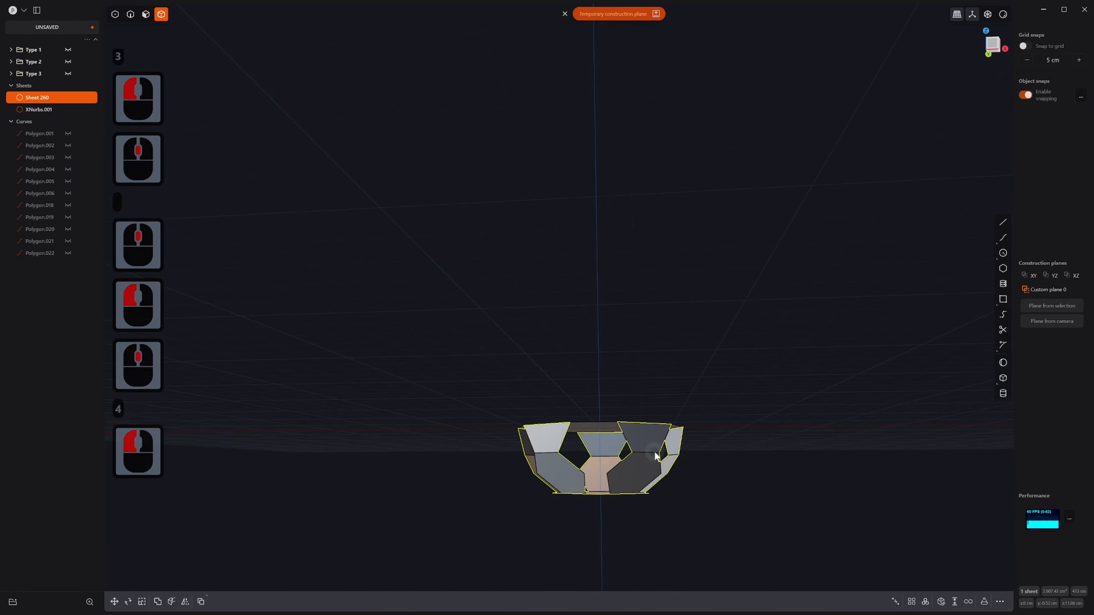
pyautogui.hotkey('alt', 'x')
pyautogui.click(810, 403)
pyautogui.moveTo(781, 406); pyautogui.dragTo(764, 440, button='middle')
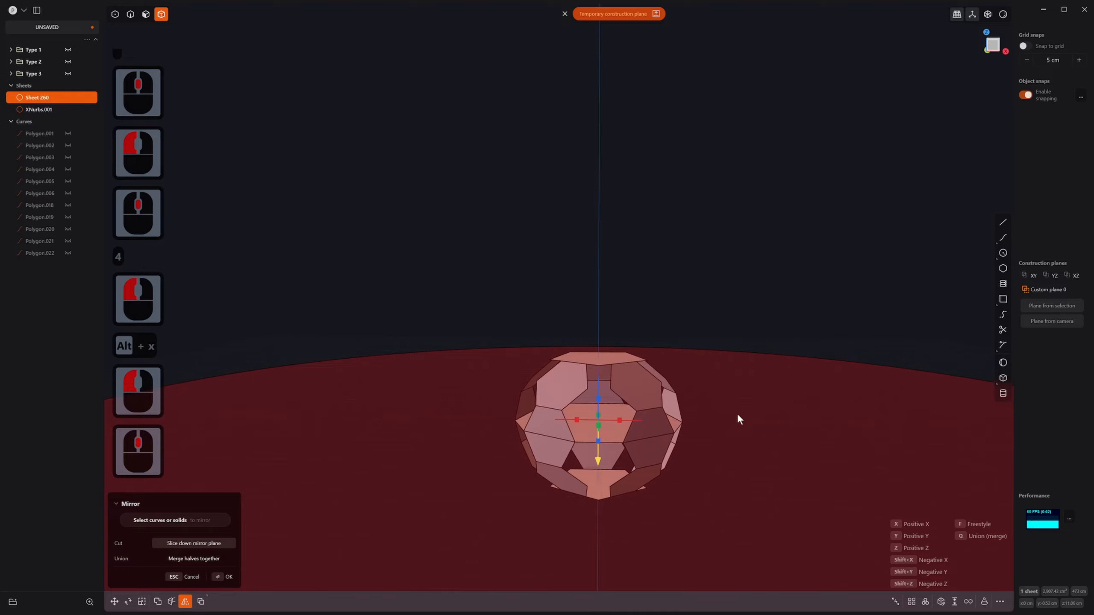
pyautogui.rightClick(735, 399)
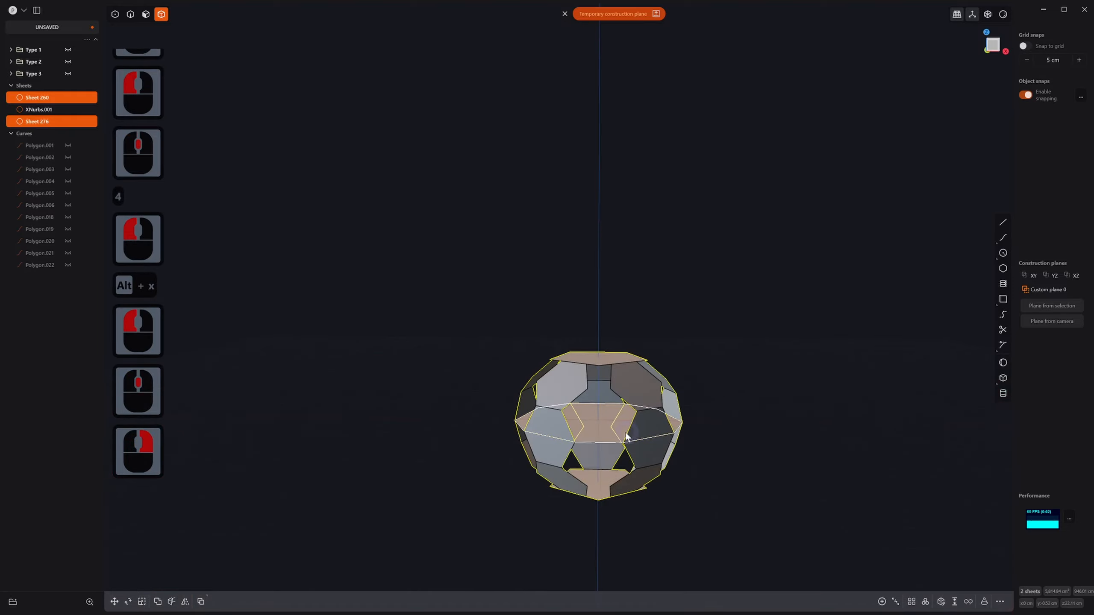
# Step: Delete the temporary XNurbs.001 cap and orbit around the hollow shell
pyautogui.press('4')
pyautogui.click(600, 417)
pyautogui.press('x')
pyautogui.moveTo(677, 439); pyautogui.dragTo(765, 371, button='middle')
pyautogui.scroll(10, 578, 426)
pyautogui.scroll(-2, 573, 407)
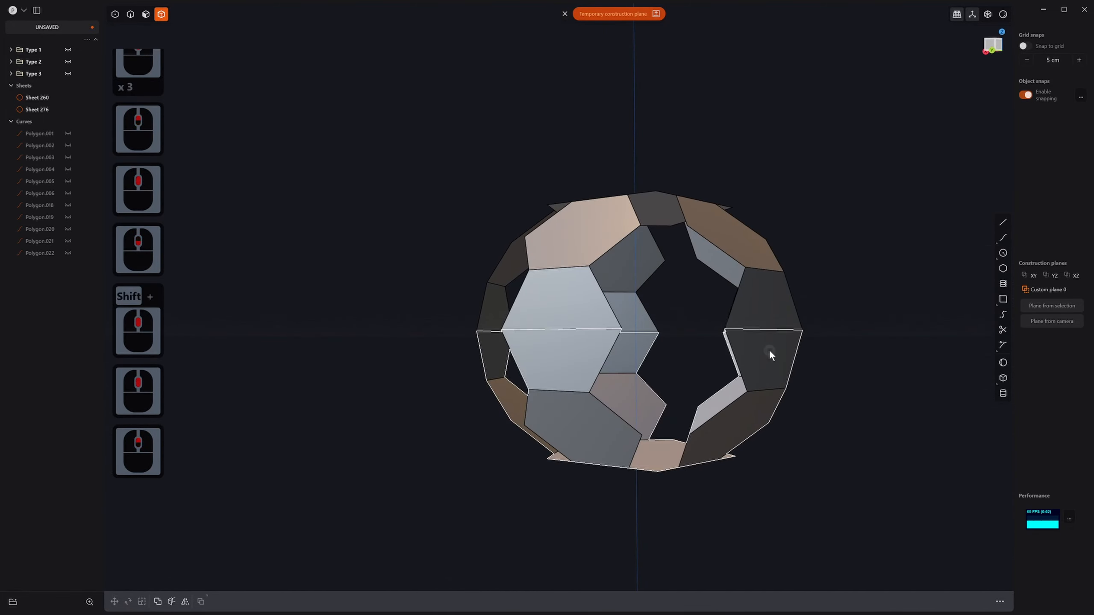
# Step: Join the lower and upper shell halves into one sheet
pyautogui.click(769, 350)
pyautogui.keyDown('shift'); pyautogui.click(760, 300); pyautogui.keyUp('shift')
pyautogui.moveTo(760, 300)
pyautogui.mouseDown(button='middle')
pyautogui.moveTo(754, 327)
pyautogui.moveTo(762, 321)
pyautogui.mouseUp(button='middle')
pyautogui.press('j')
# Step: Run Delete Redundant Topology on the joined sheet and orbit to inspect the ball
pyautogui.write('f')
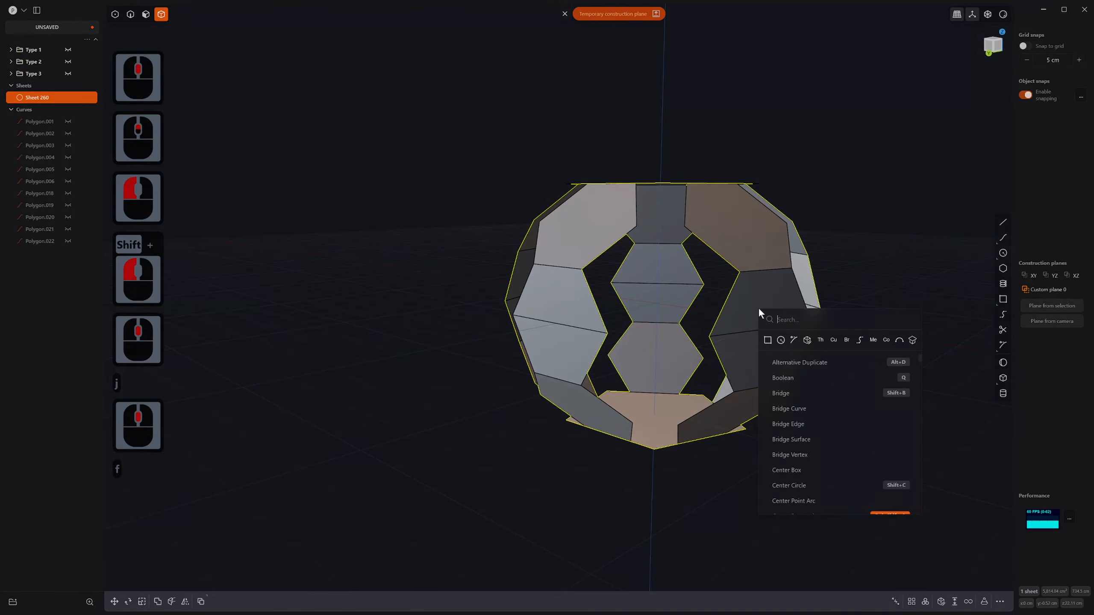
pyautogui.write('red')
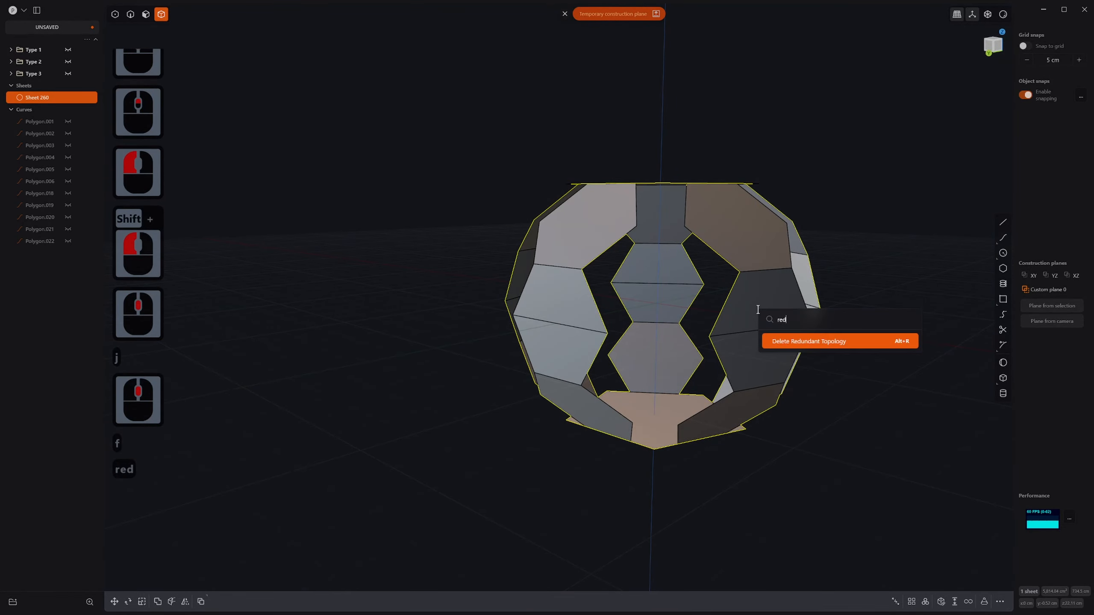
pyautogui.click(818, 342)
pyautogui.moveTo(706, 385); pyautogui.dragTo(728, 411, button='middle')
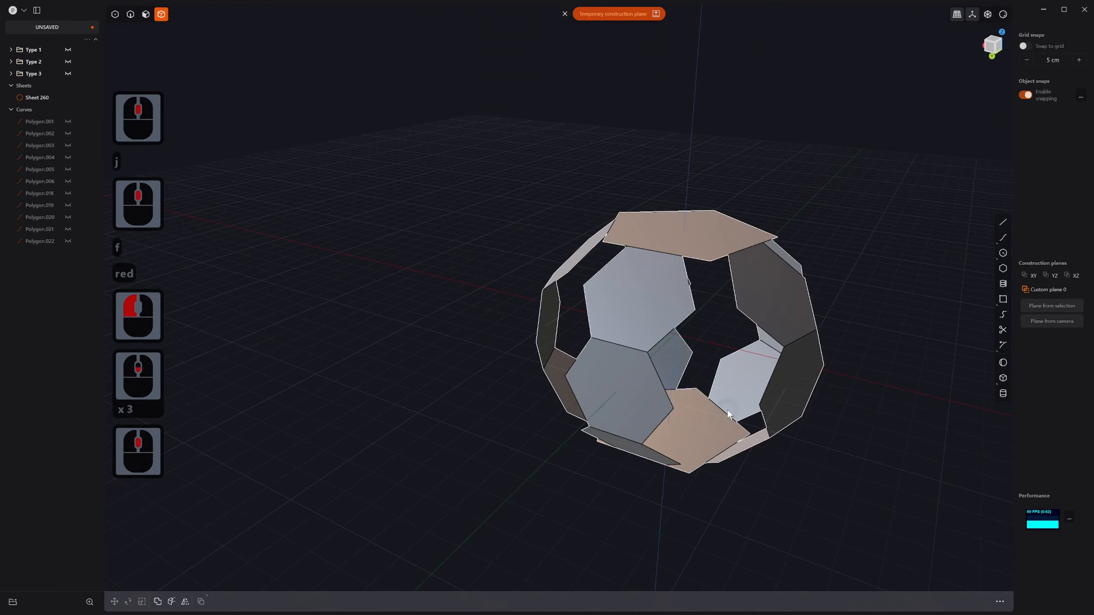
pyautogui.keyDown('shift'); pyautogui.moveTo(706, 321); pyautogui.dragTo(655, 252, button='middle'); pyautogui.keyUp('shift')
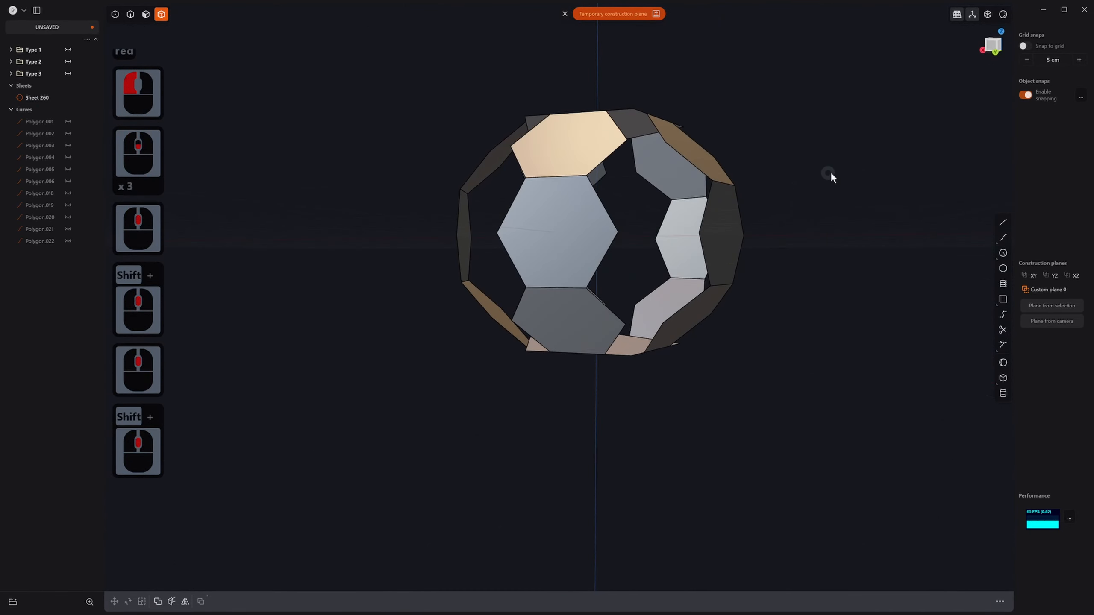
pyautogui.click(831, 171)
pyautogui.moveTo(830, 171); pyautogui.dragTo(765, 301, button='middle')
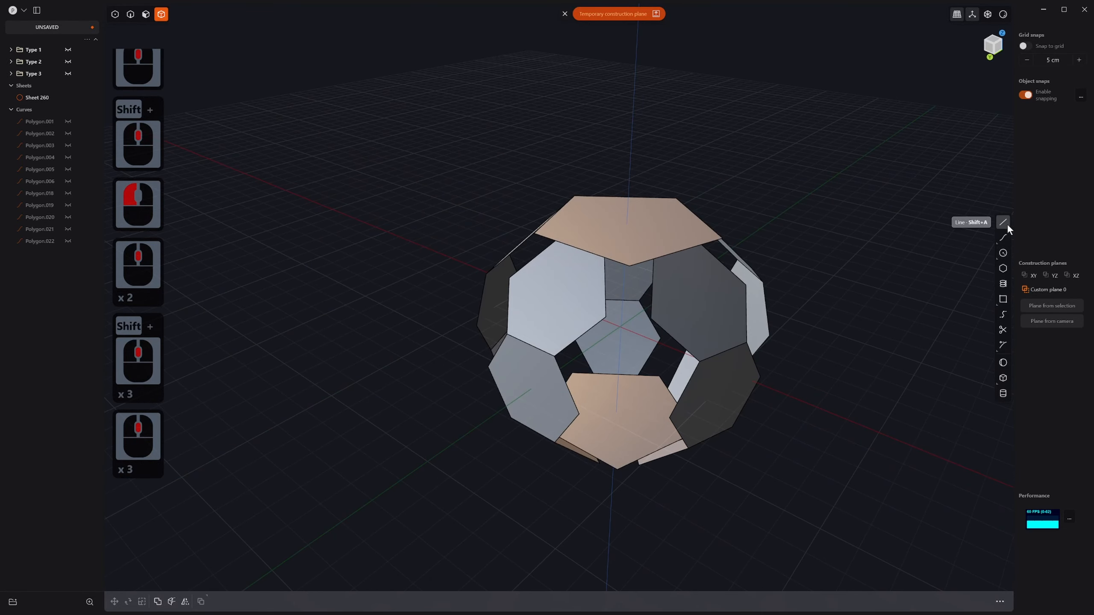
pyautogui.moveTo(939, 335); pyautogui.dragTo(708, 372, button='middle')
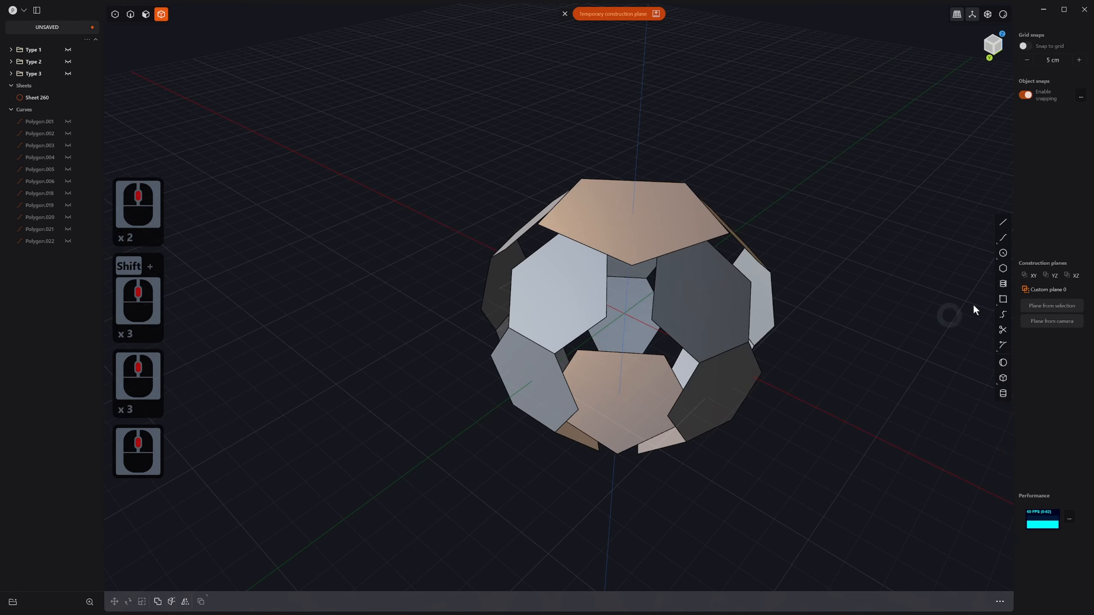
# Step: Create a straight G0 bridge curve between two neighbouring panel edges
pyautogui.click(1003, 314)
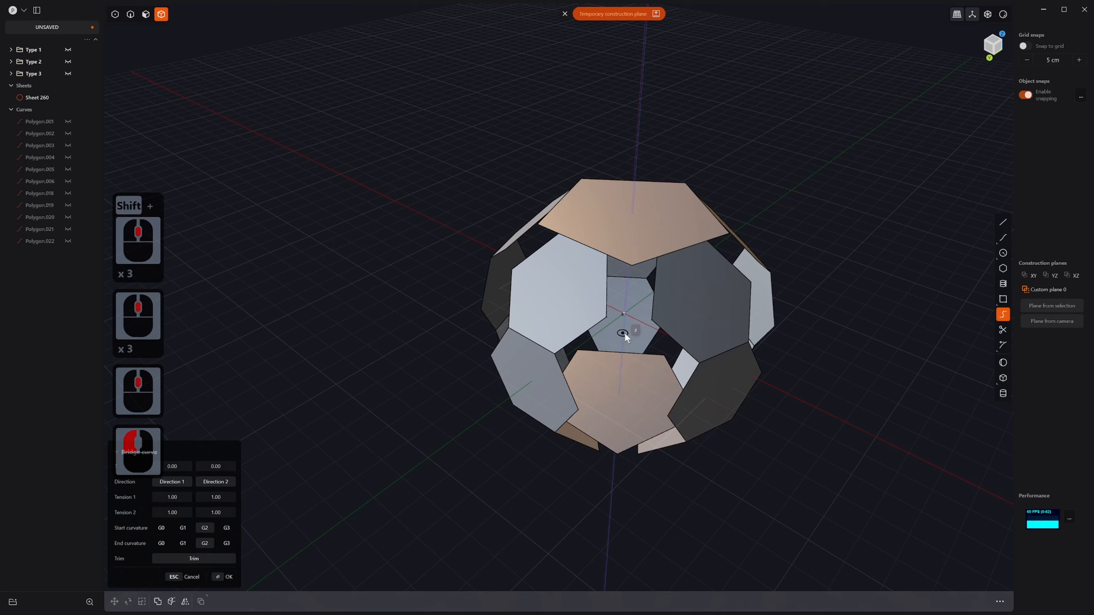
pyautogui.click(606, 320)
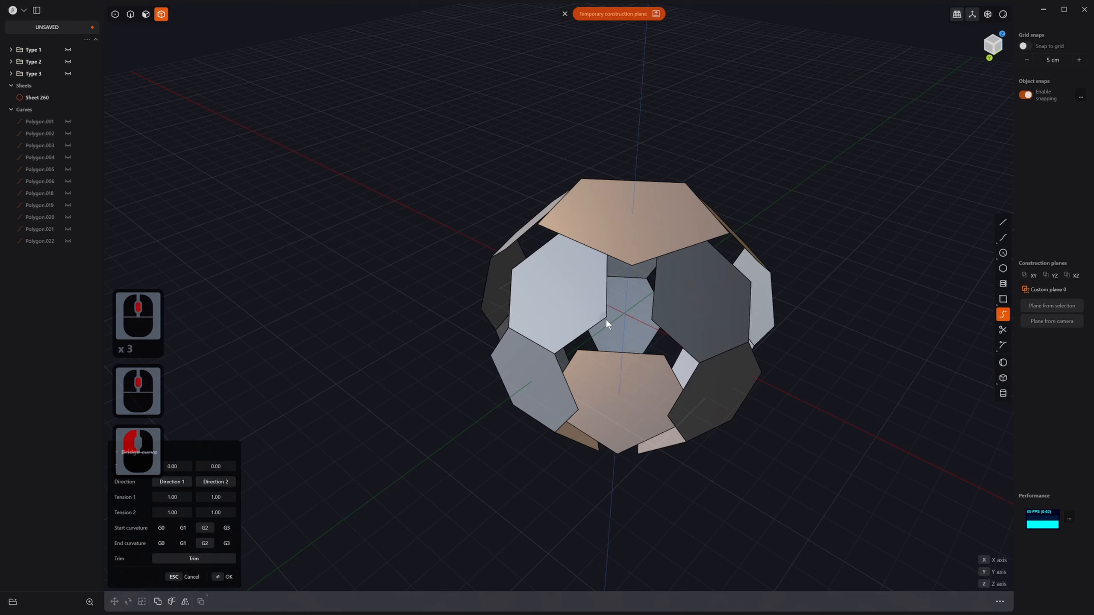
pyautogui.click(653, 320)
pyautogui.press('Tab')
pyautogui.press('Tab')
pyautogui.moveTo(654, 327)
pyautogui.mouseDown(button='middle')
pyautogui.moveTo(638, 298)
pyautogui.moveTo(628, 313)
pyautogui.moveTo(664, 338)
pyautogui.mouseUp(button='middle')
pyautogui.rightClick(633, 302)
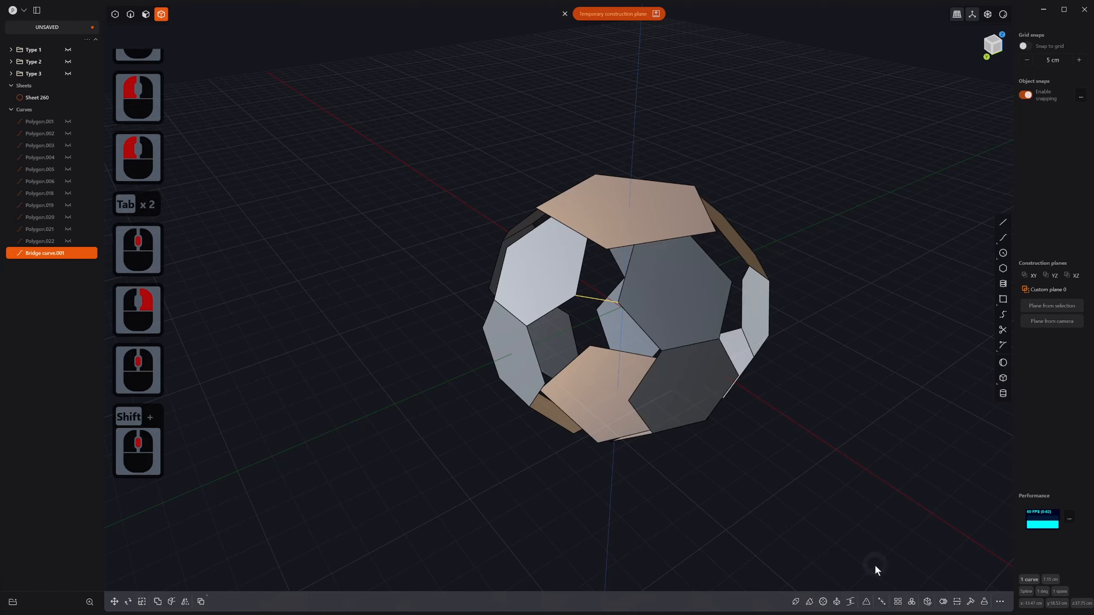
# Step: Radial-array the bridge curve 5 times about the top pentagon's centre
pyautogui.click(911, 602)
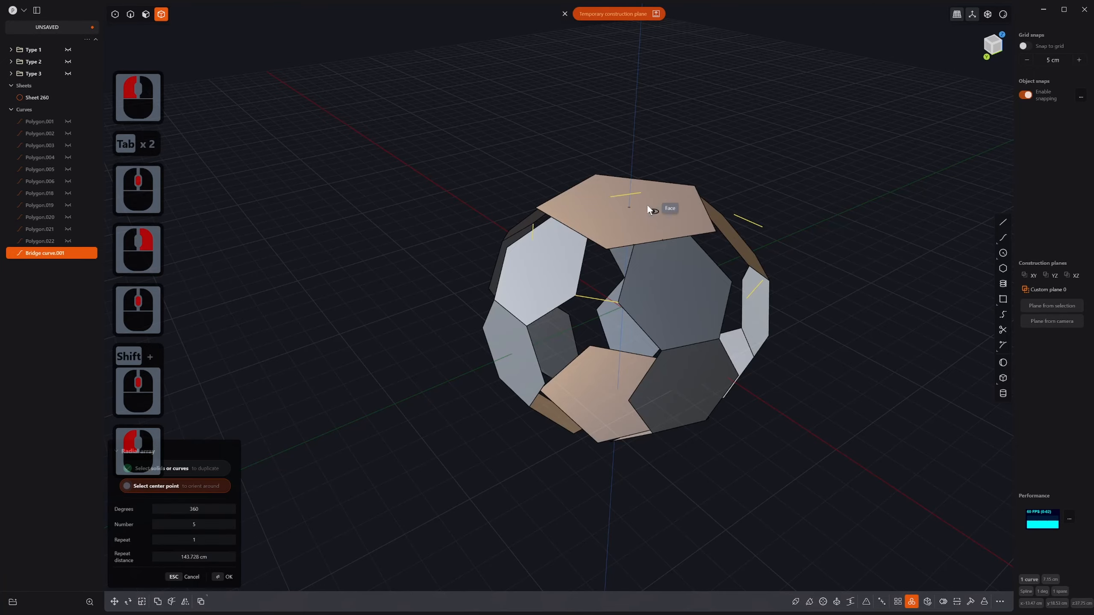
pyautogui.click(630, 206)
pyautogui.rightClick(636, 301)
pyautogui.scroll(8, 633, 285)
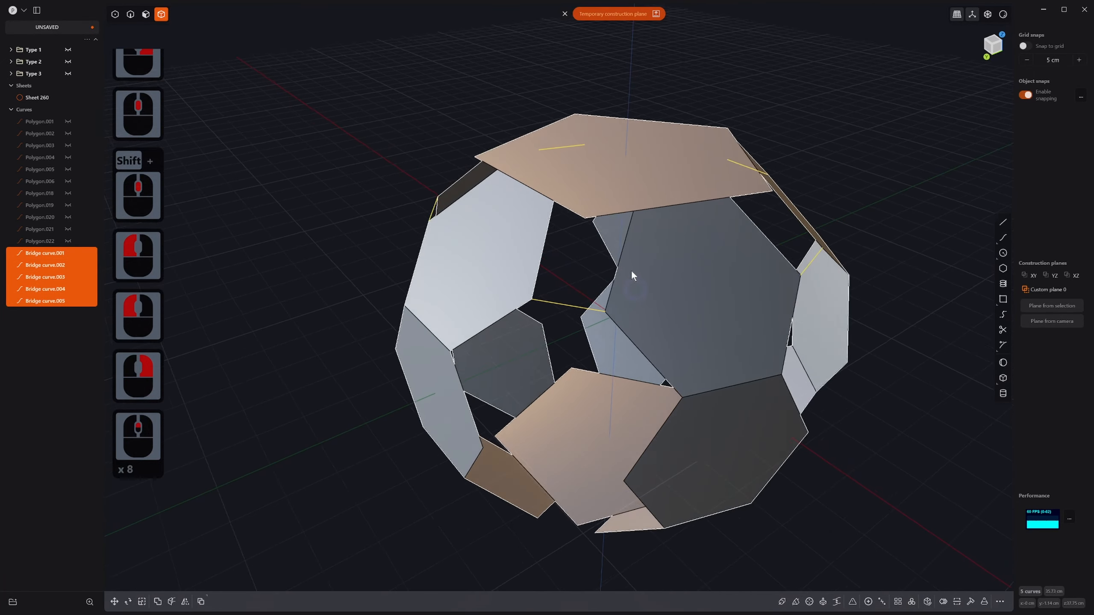
pyautogui.scroll(14, 632, 271)
pyautogui.keyDown('shift'); pyautogui.scroll(8, 632, 272); pyautogui.keyUp('shift')
pyautogui.keyDown('shift'); pyautogui.scroll(-1, 644, 363); pyautogui.keyUp('shift')
pyautogui.keyDown('shift'); pyautogui.moveTo(633, 275); pyautogui.dragTo(624, 379, button='middle'); pyautogui.keyUp('shift')
pyautogui.moveTo(807, 332); pyautogui.dragTo(693, 327, button='middle')
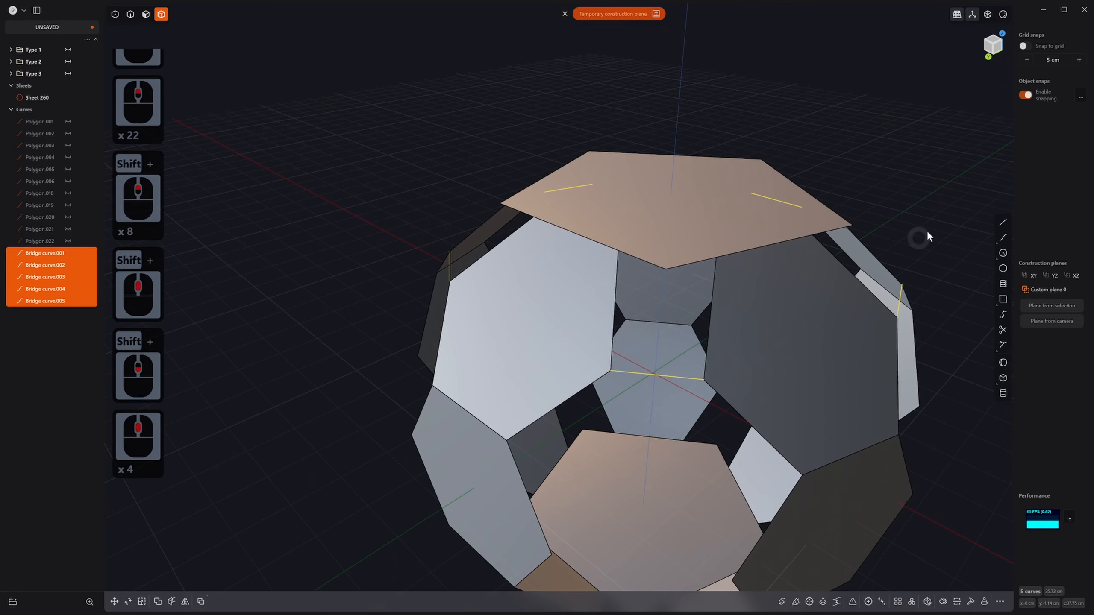
# Step: Start a line, cancel it, and select one of the bridge curves
pyautogui.click(1003, 222)
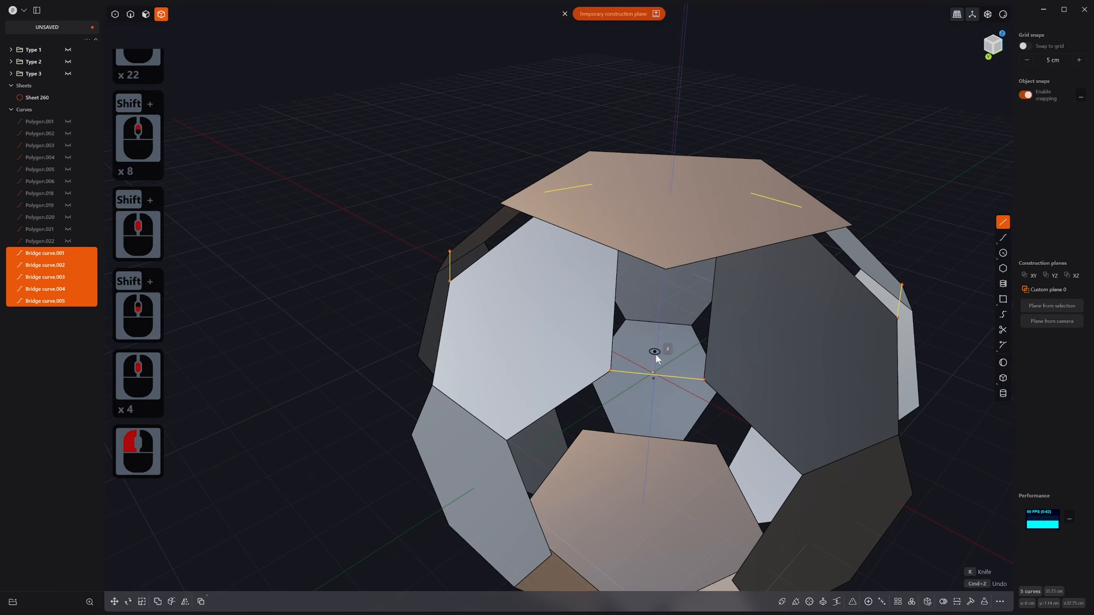
pyautogui.press('Escape')
pyautogui.click(654, 375)
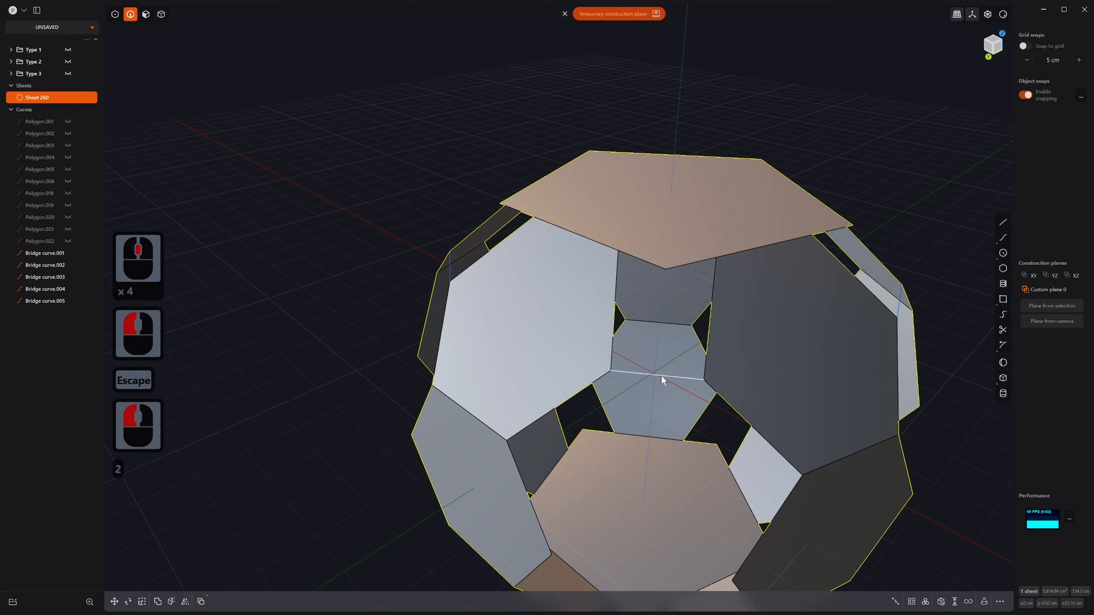
# Step: Draw a line from the pentagon's lower corner to the first bridge curve's centre
pyautogui.press('2')
pyautogui.click(661, 375)
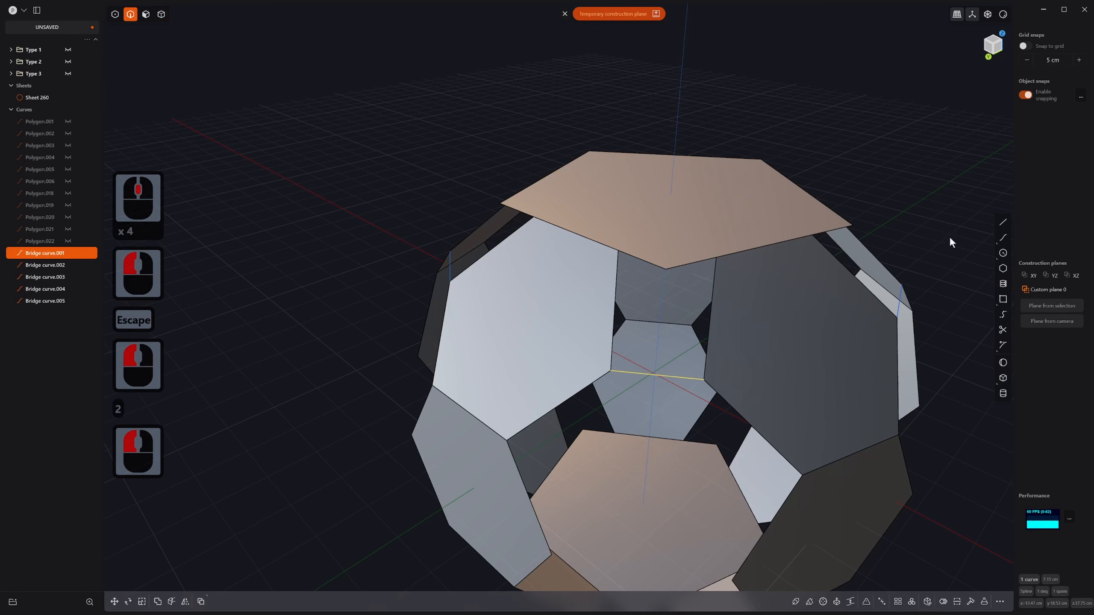
pyautogui.click(1003, 222)
pyautogui.click(670, 274)
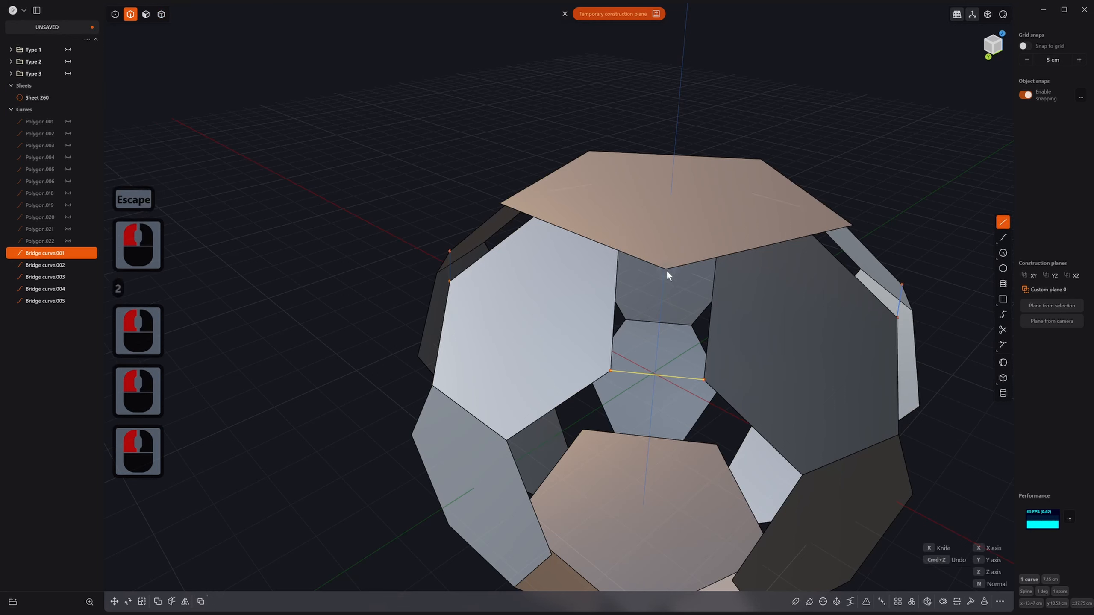
pyautogui.press('Escape')
pyautogui.click(1003, 221)
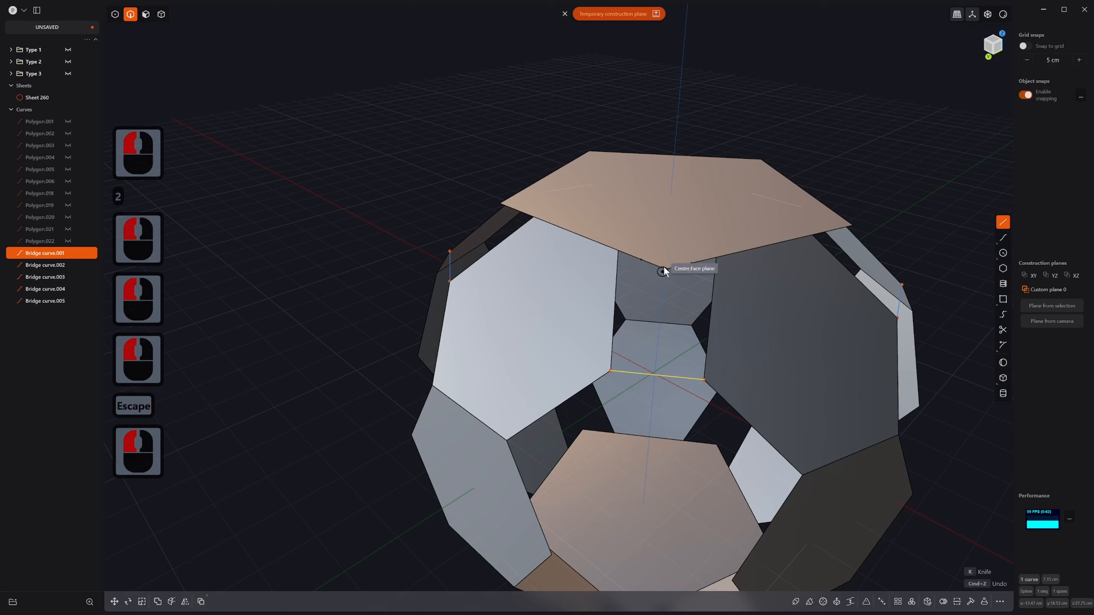
pyautogui.click(664, 266)
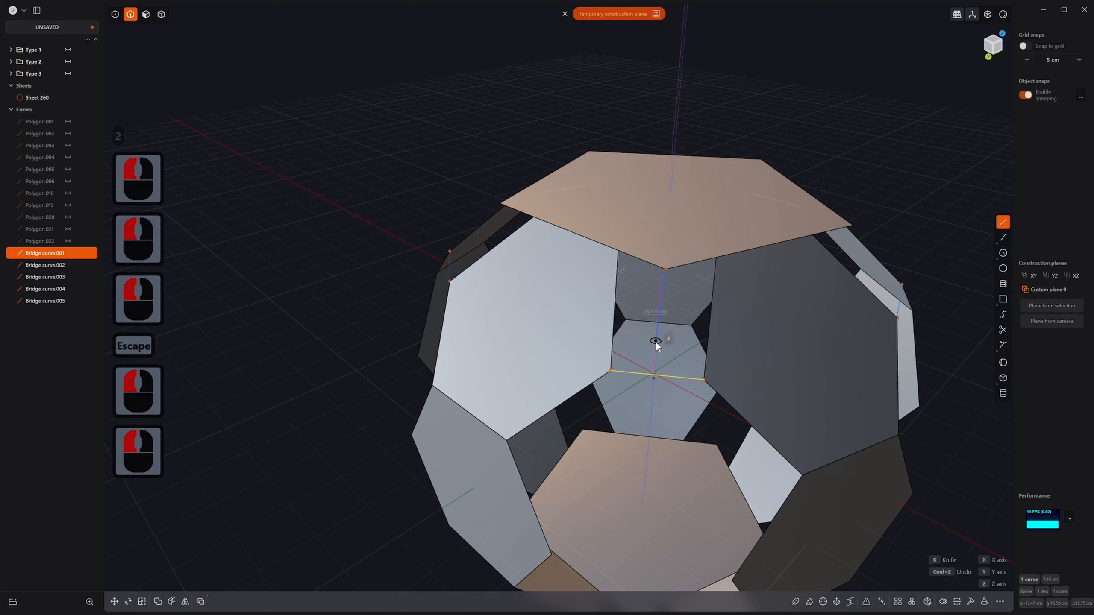
pyautogui.click(656, 376)
pyautogui.rightClick(674, 378)
pyautogui.click(677, 377)
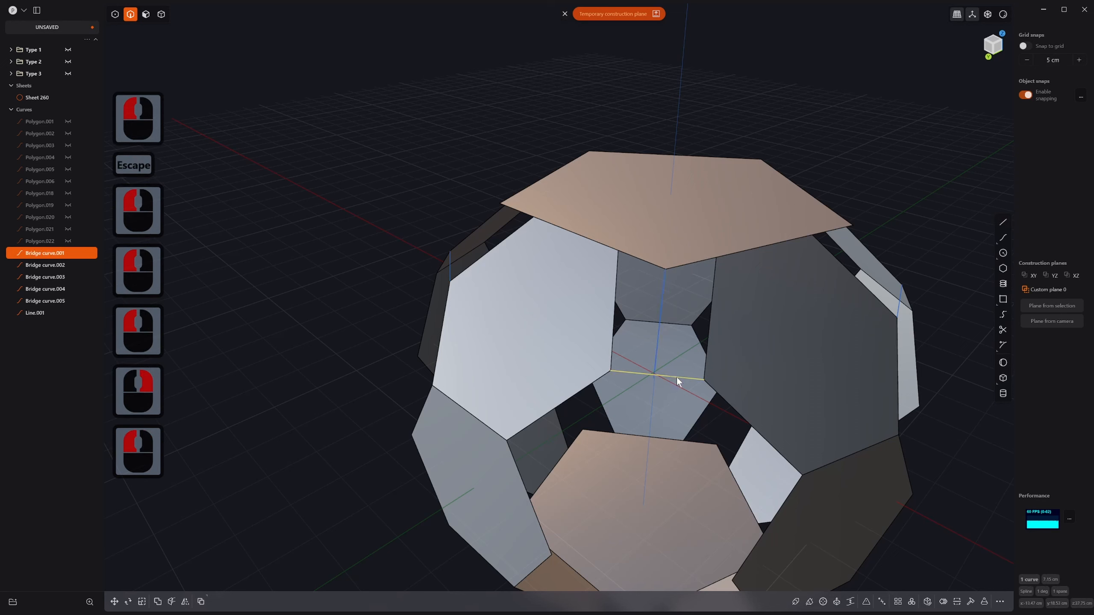
pyautogui.hotkey('ctrl', 'z')
# Step: Undo back to remove the line just drawn
pyautogui.click(1002, 222)
pyautogui.hotkey('ctrl', 'z')
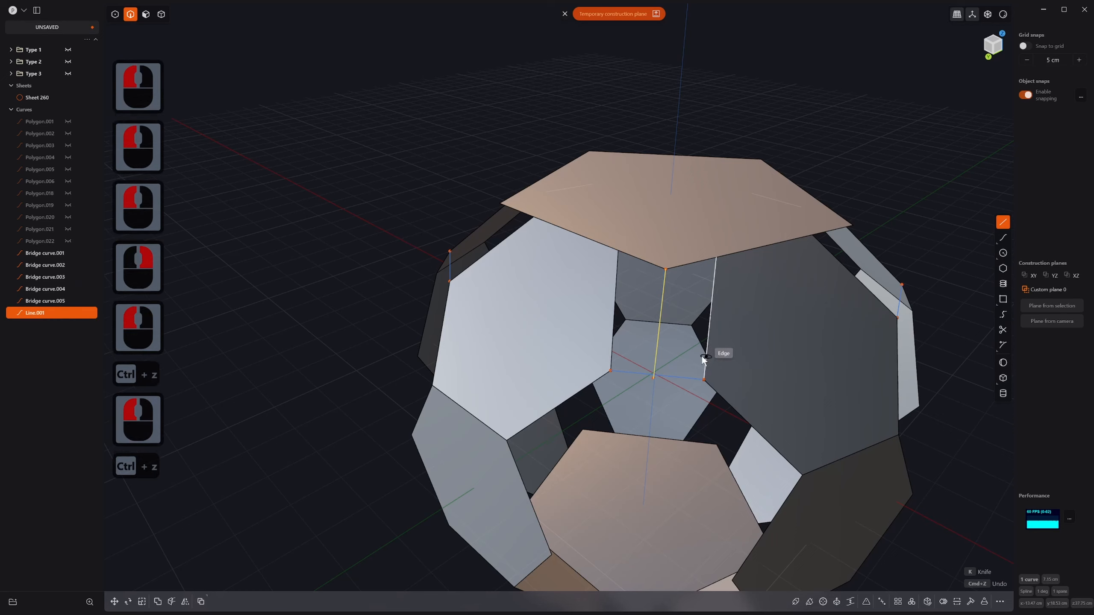
pyautogui.hotkey('ctrl', 'z')
pyautogui.press('Escape')
pyautogui.hotkey('ctrl', 'z')
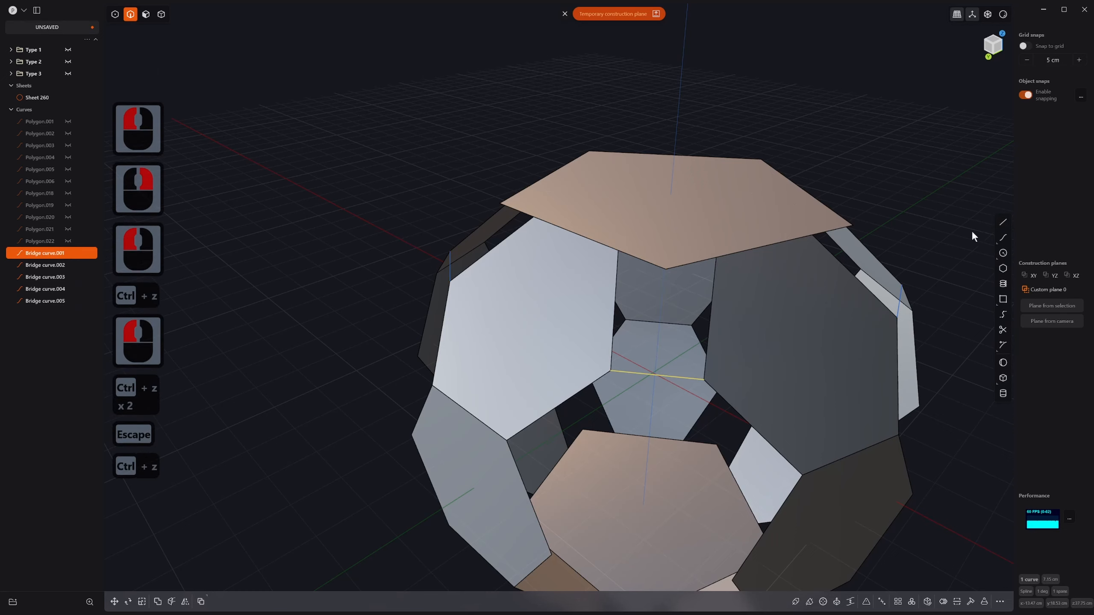
# Step: Draw a line from the bridge midpoint to the top pentagon's corner, then delete Bridge curve.001
pyautogui.click(1003, 221)
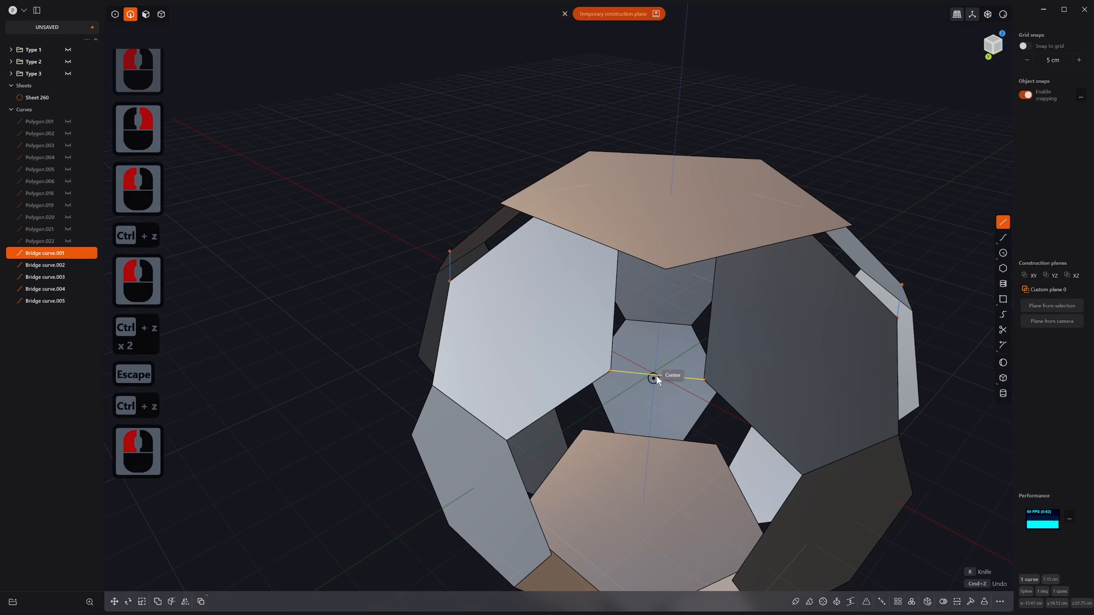
pyautogui.moveTo(657, 374); pyautogui.dragTo(669, 339, button='right')
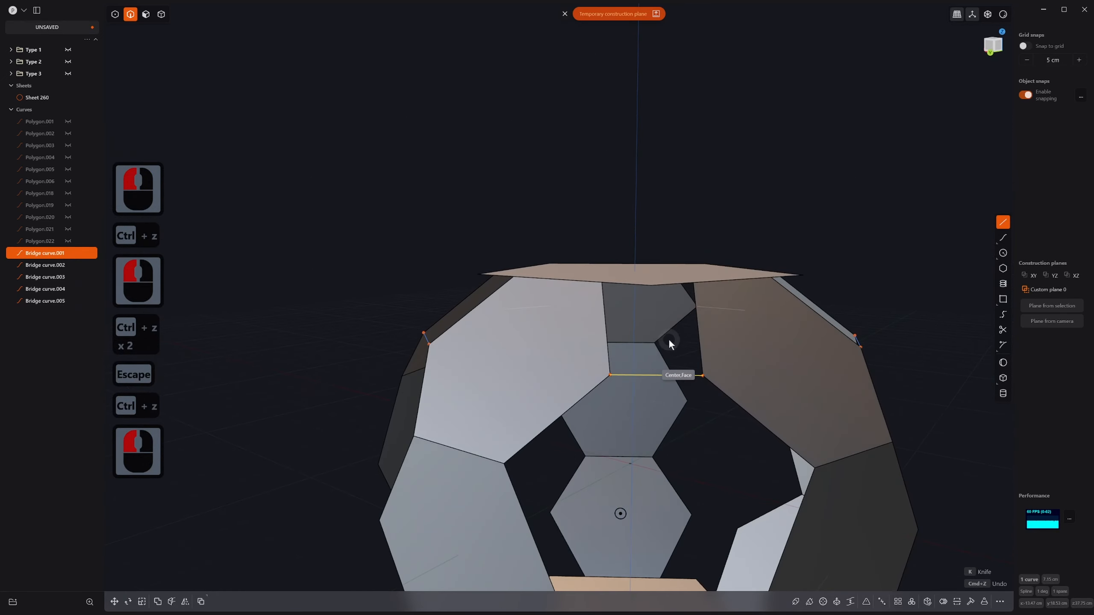
pyautogui.click(657, 375)
pyautogui.click(648, 285)
pyautogui.moveTo(652, 283); pyautogui.dragTo(641, 346, button='right')
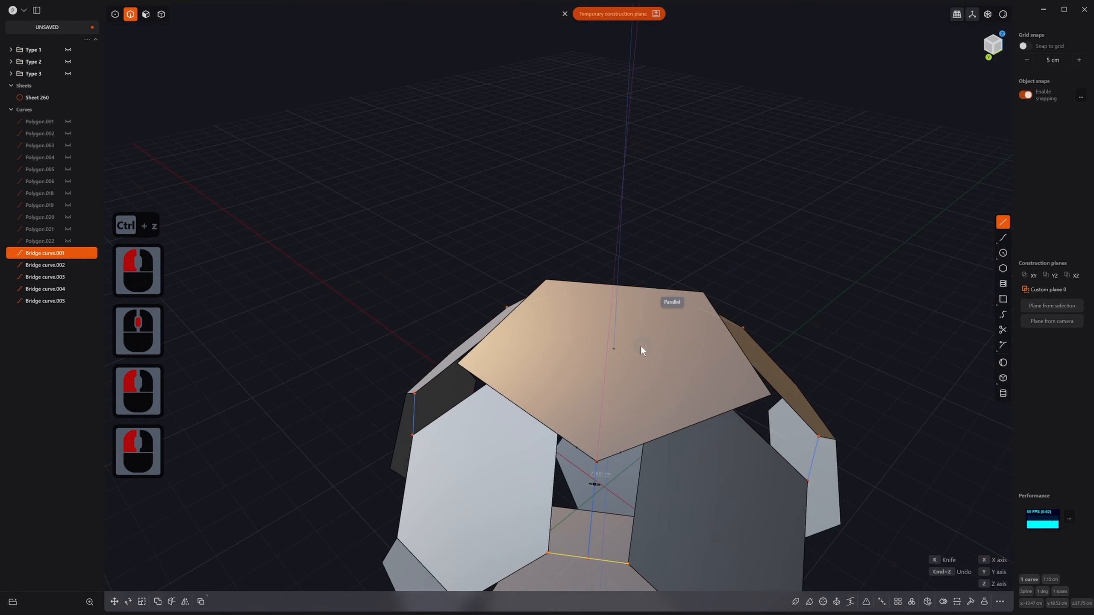
pyautogui.click(603, 562)
pyautogui.press('x')
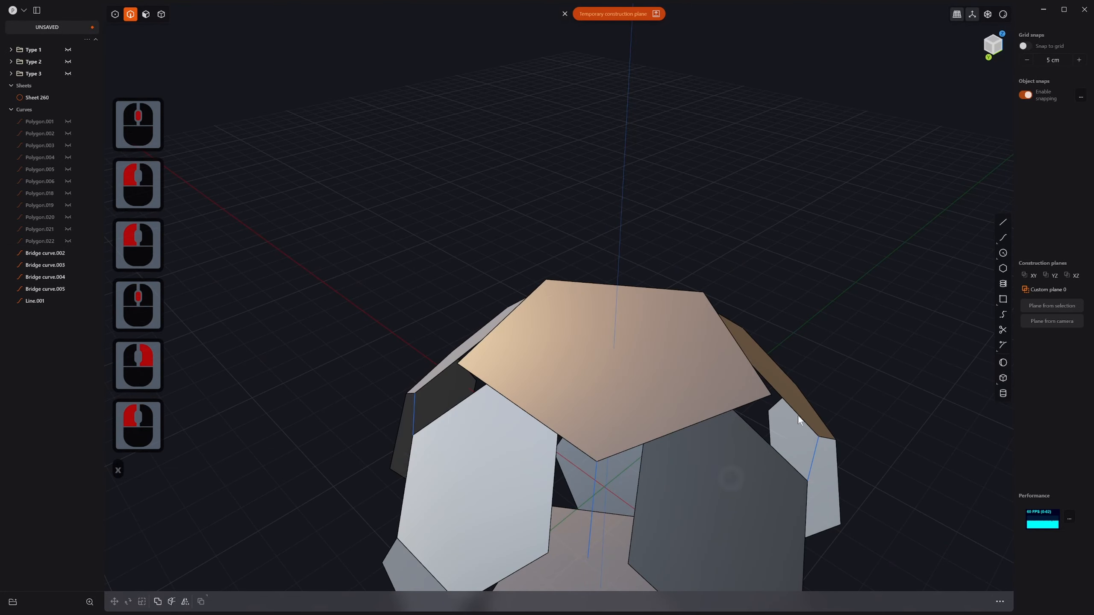
# Step: Draw a line ending at the adjacent panel edge's endpoint
pyautogui.click(1006, 224)
pyautogui.keyDown('shift'); pyautogui.moveTo(759, 390); pyautogui.dragTo(826, 243, button='middle'); pyautogui.keyUp('shift')
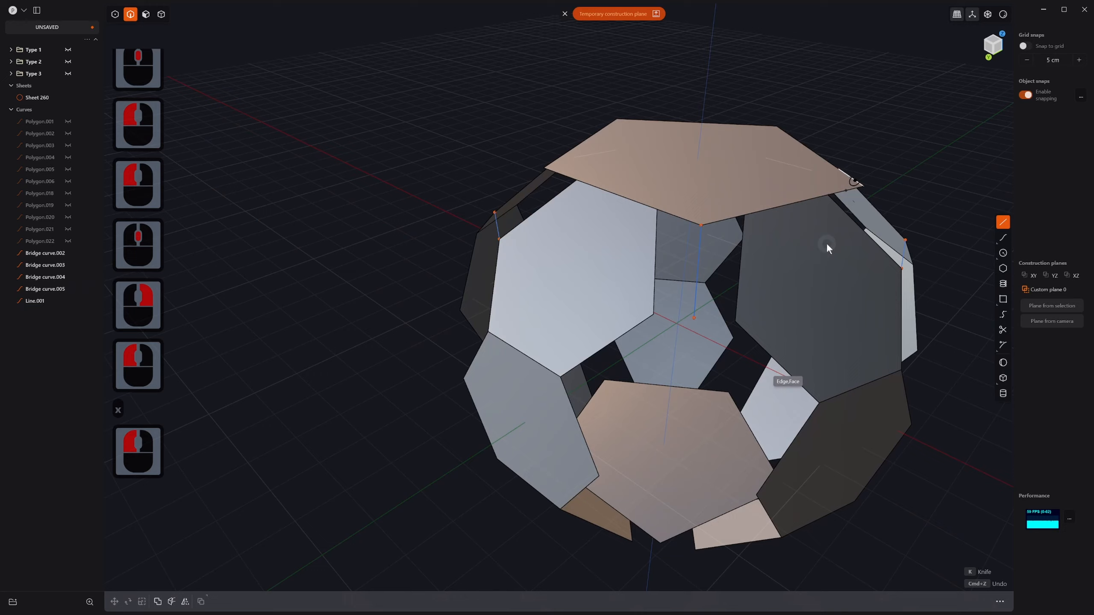
pyautogui.click(696, 317)
pyautogui.click(655, 315)
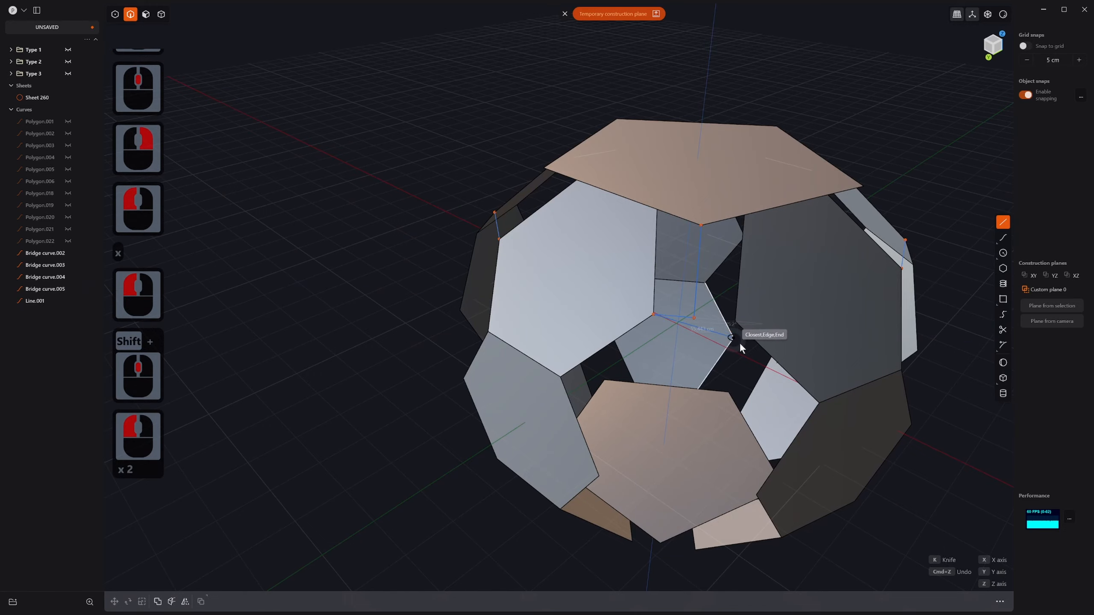
pyautogui.rightClick(732, 366)
pyautogui.scroll(19, 609, 330)
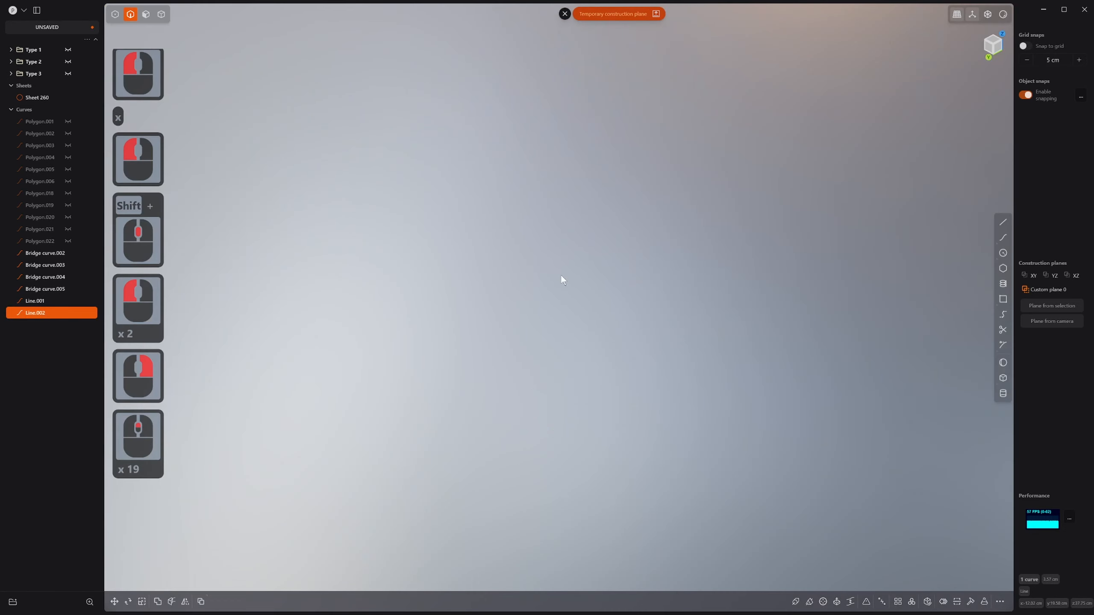
pyautogui.scroll(-4, 561, 275)
pyautogui.keyDown('shift'); pyautogui.scroll(-4, 561, 275); pyautogui.keyUp('shift')
pyautogui.keyDown('shift'); pyautogui.moveTo(781, 336); pyautogui.dragTo(571, 360, button='middle'); pyautogui.keyUp('shift')
pyautogui.scroll(-10, 638, 311)
# Step: Draw a boundary line from a snapped edge endpoint to the neighbouring panel edge
pyautogui.click(1003, 222)
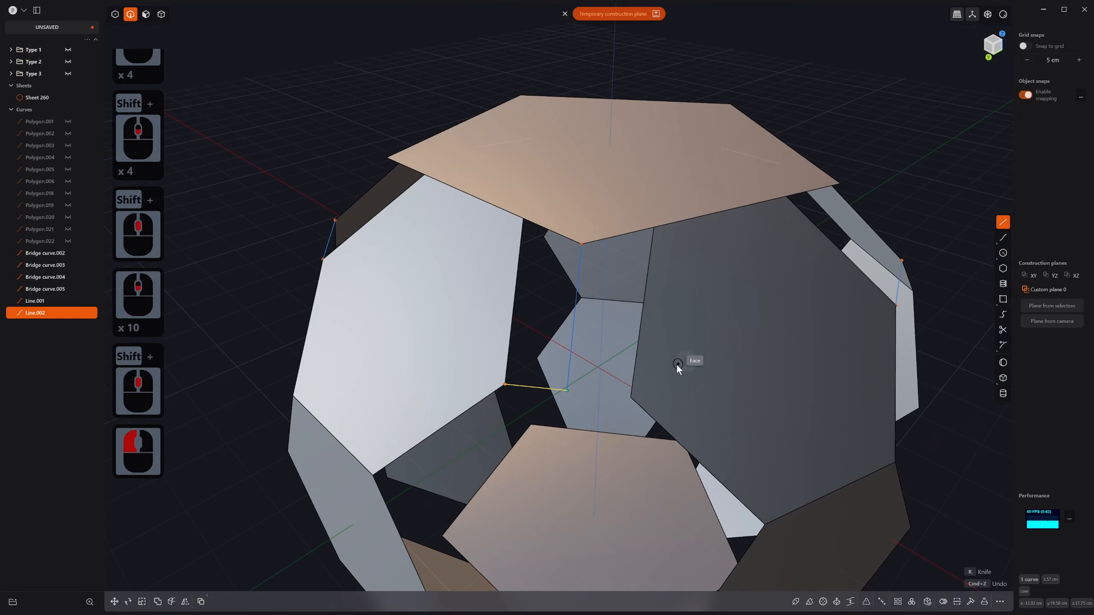
pyautogui.click(567, 392)
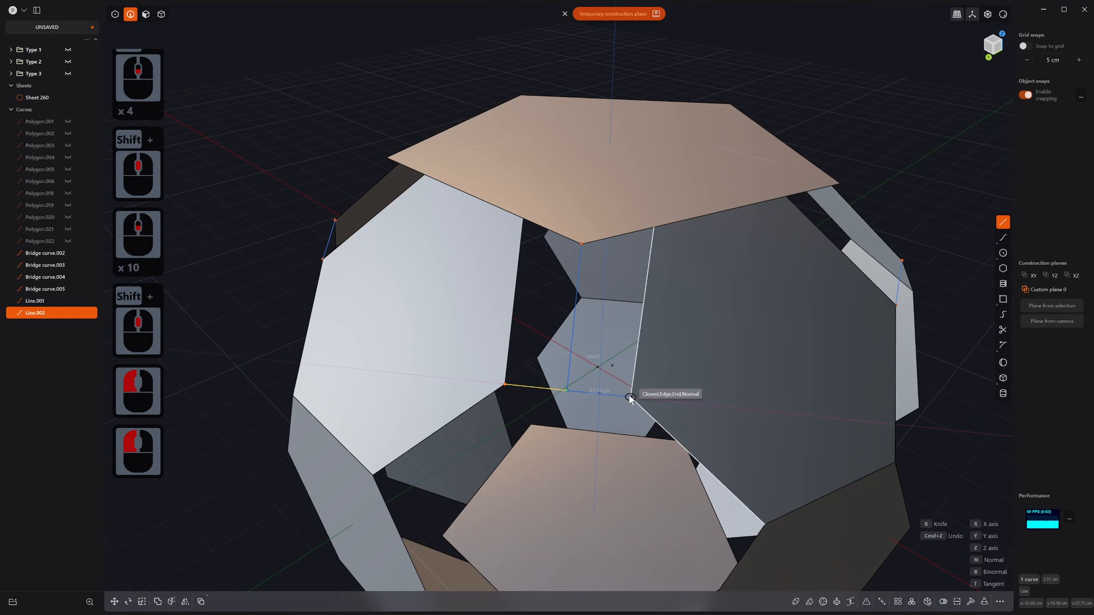
pyautogui.click(629, 395)
pyautogui.rightClick(629, 396)
# Step: Select several of the sheet's edges, undoing an extra edge pick
pyautogui.press('2')
pyautogui.click(650, 311)
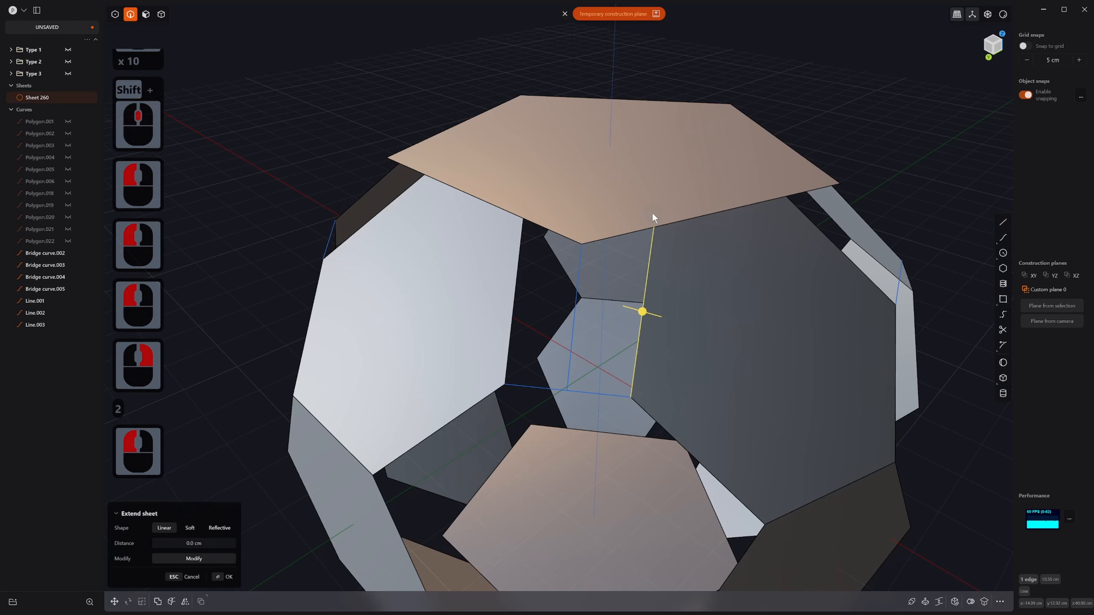
pyautogui.keyDown('shift'); pyautogui.click(637, 231); pyautogui.keyUp('shift')
pyautogui.keyDown('shift'); pyautogui.click(577, 295); pyautogui.keyUp('shift')
pyautogui.keyDown('shift'); pyautogui.click(580, 342); pyautogui.keyUp('shift')
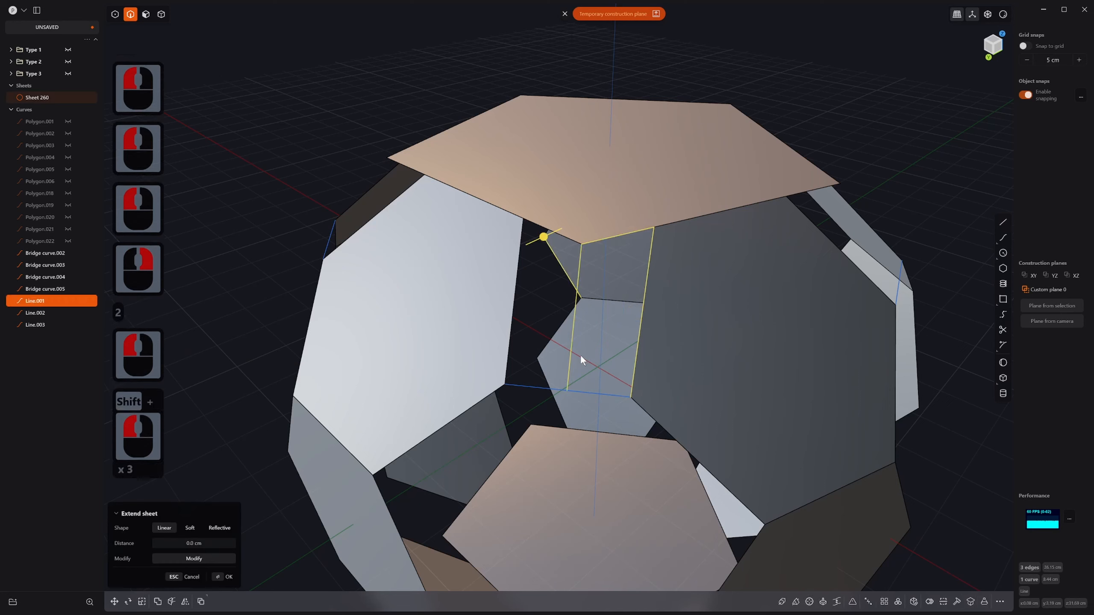
pyautogui.hotkey('ctrl', 'z')
pyautogui.press('z')
# Step: Select the gap's four boundary edges and lines, preview a patch, then discard it
pyautogui.keyDown('shift'); pyautogui.click(570, 340); pyautogui.keyUp('shift')
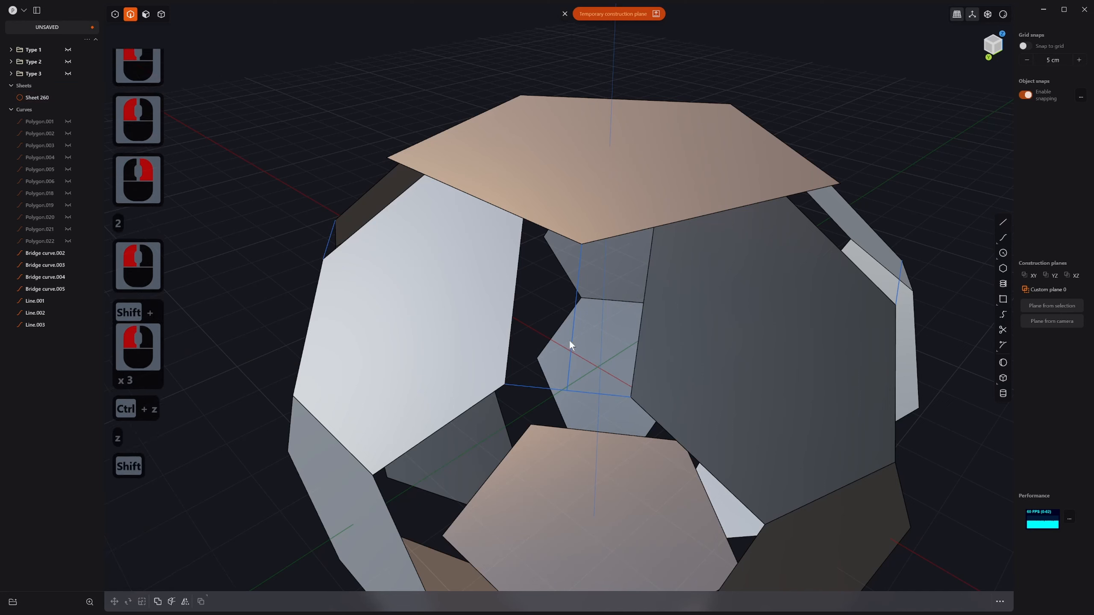
pyautogui.keyDown('shift'); pyautogui.click(602, 239); pyautogui.keyUp('shift')
pyautogui.keyDown('shift'); pyautogui.click(648, 284); pyautogui.keyUp('shift')
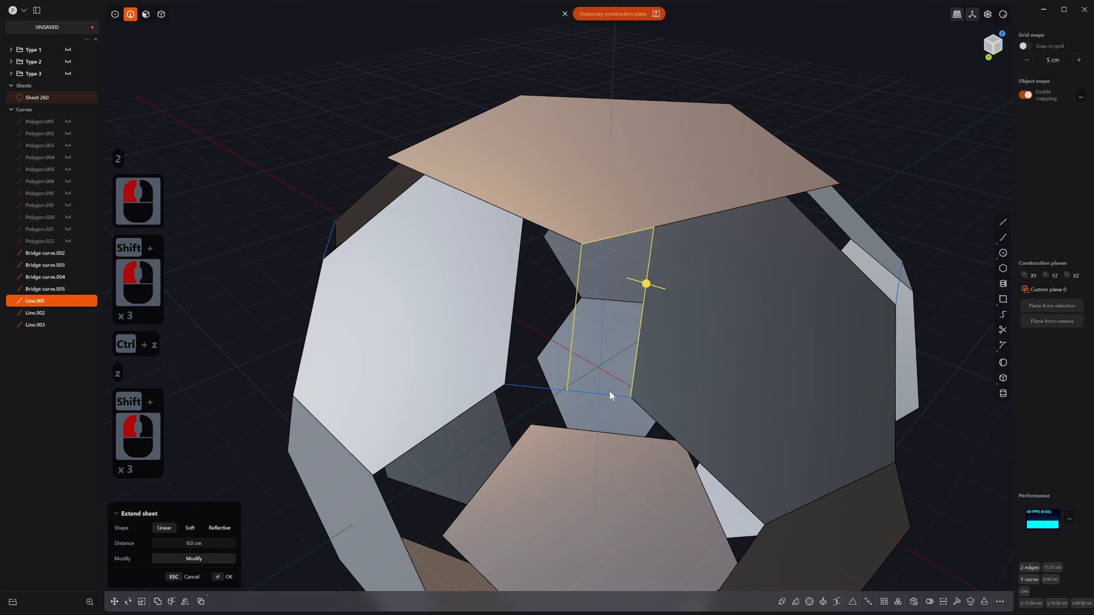
pyautogui.keyDown('shift'); pyautogui.click(609, 391); pyautogui.keyUp('shift')
pyautogui.hotkey('alt', 'f')
pyautogui.moveTo(612, 391); pyautogui.dragTo(621, 350, button='middle')
pyautogui.rightClick(620, 350)
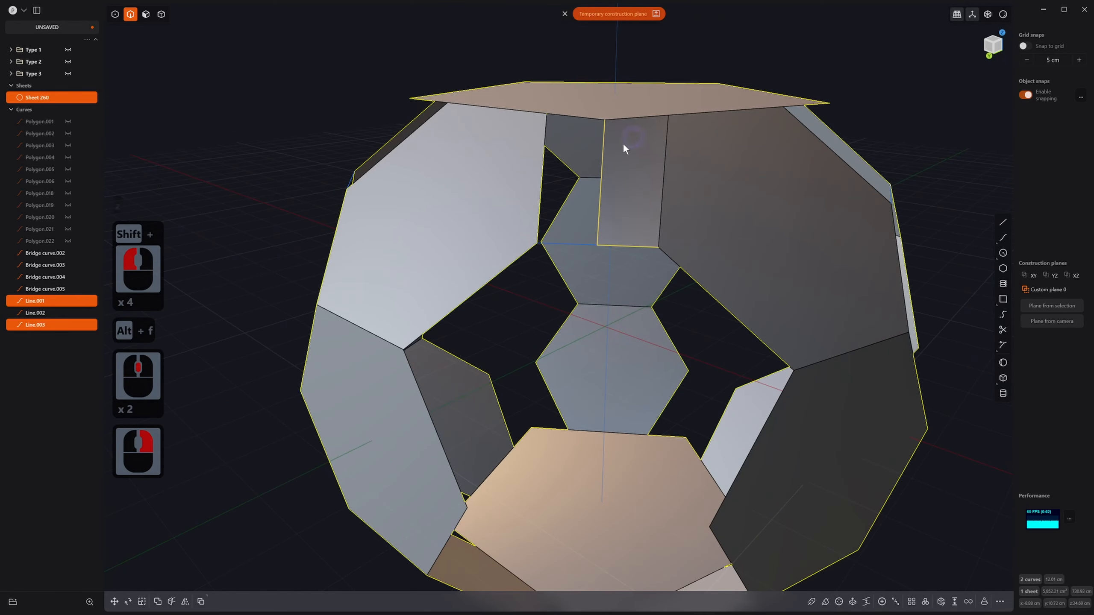
# Step: Reselect the left boundary line and gap edges, preview a patch again, then cancel
pyautogui.click(603, 144)
pyautogui.keyDown('shift'); pyautogui.click(594, 120); pyautogui.keyUp('shift')
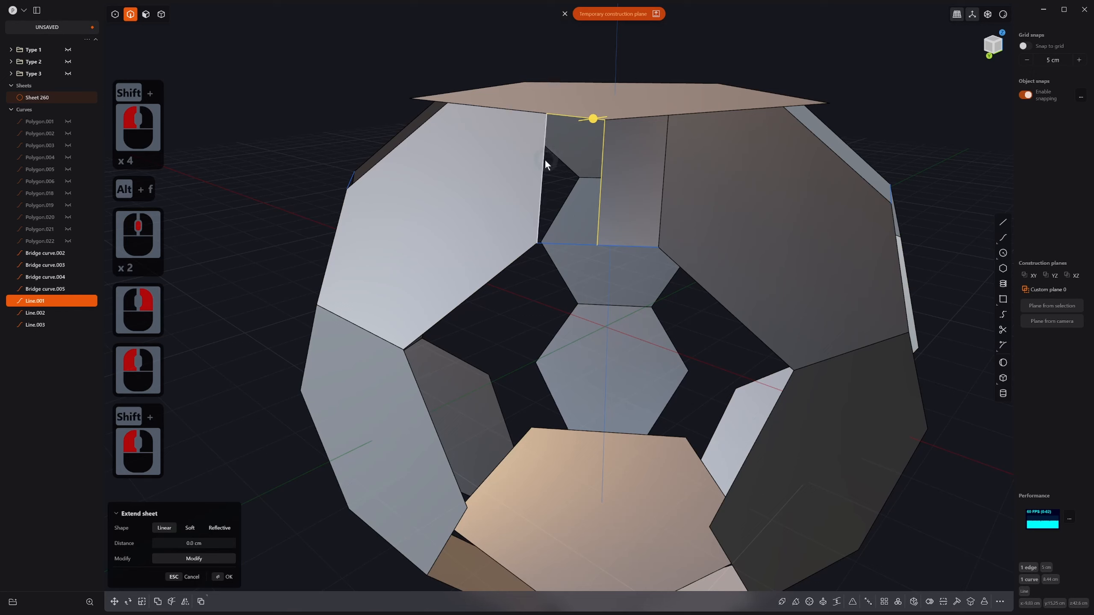
pyautogui.keyDown('shift'); pyautogui.click(544, 162); pyautogui.keyUp('shift')
pyautogui.keyDown('shift'); pyautogui.click(562, 244); pyautogui.keyUp('shift')
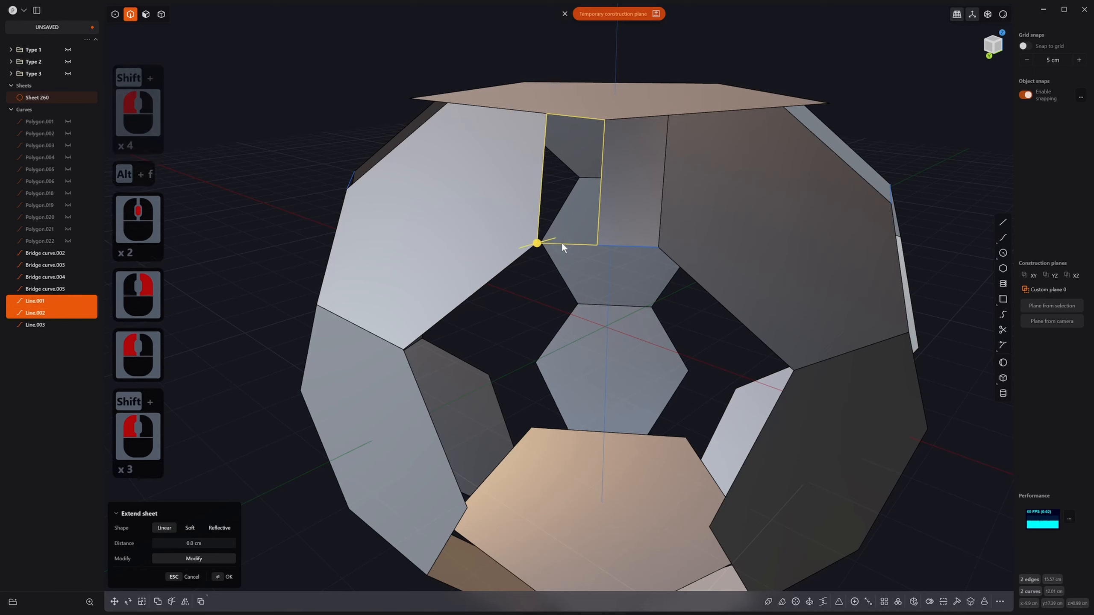
pyautogui.hotkey('alt', 'f')
pyautogui.press('Escape')
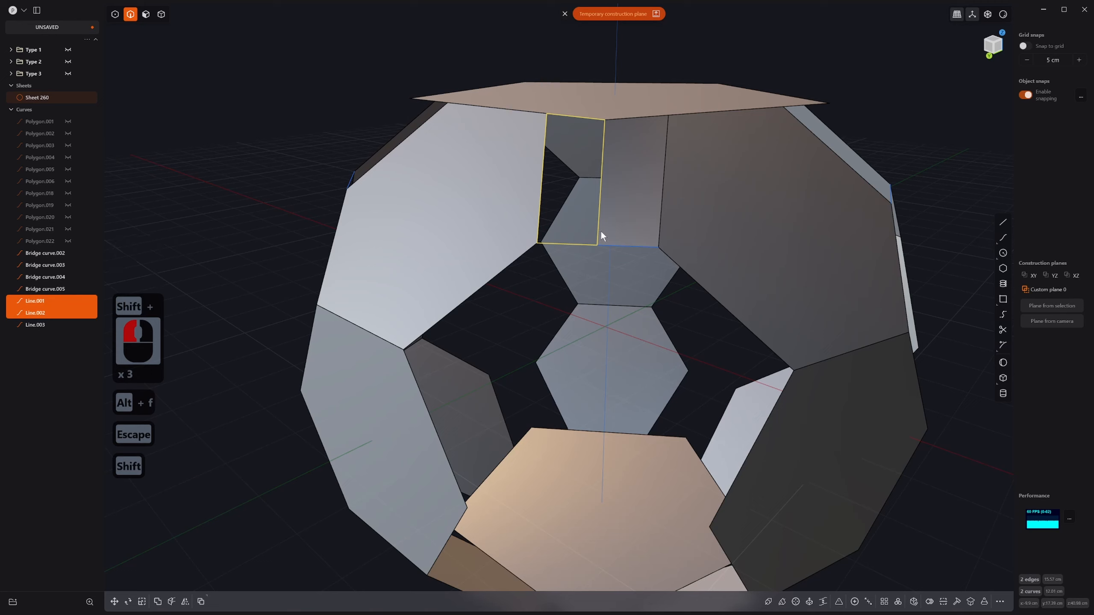
# Step: Copy the gap's left and top edges as curves, join them with the boundary lines, and patch
pyautogui.click(597, 226)
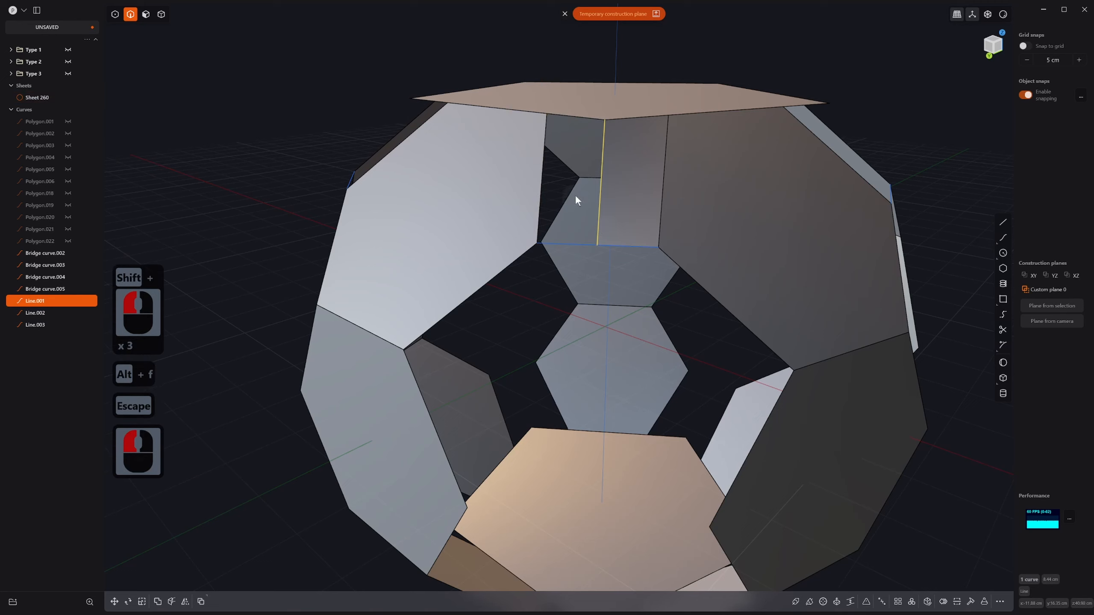
pyautogui.keyDown('shift'); pyautogui.click(542, 189); pyautogui.keyUp('shift')
pyautogui.keyDown('shift'); pyautogui.click(576, 115); pyautogui.keyUp('shift')
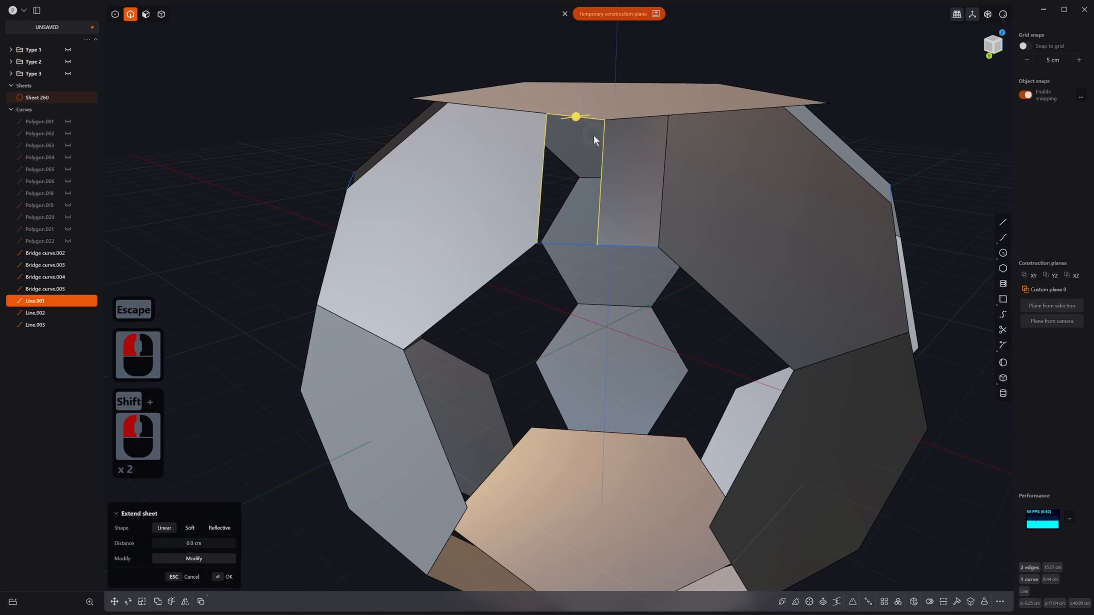
pyautogui.hotkey('shift', 'd')
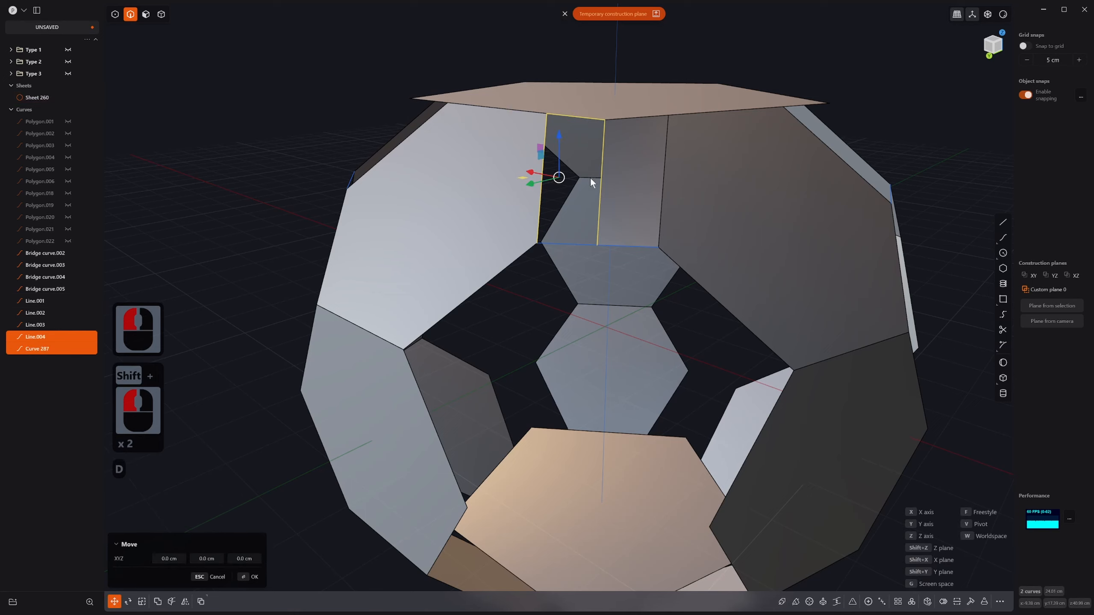
pyautogui.keyDown('shift'); pyautogui.click(578, 245); pyautogui.keyUp('shift')
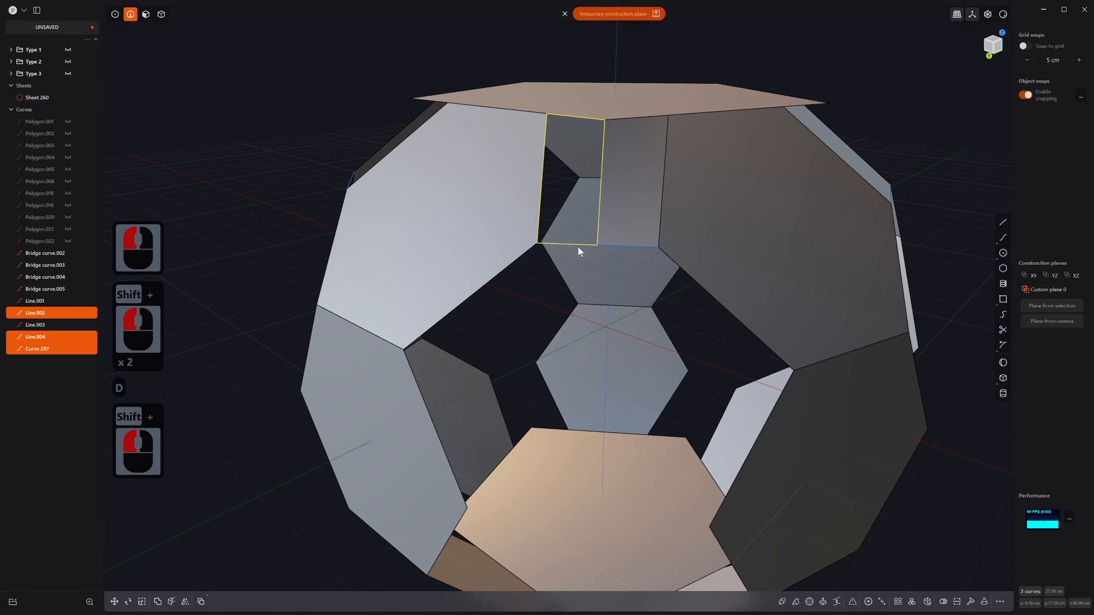
pyautogui.press('j')
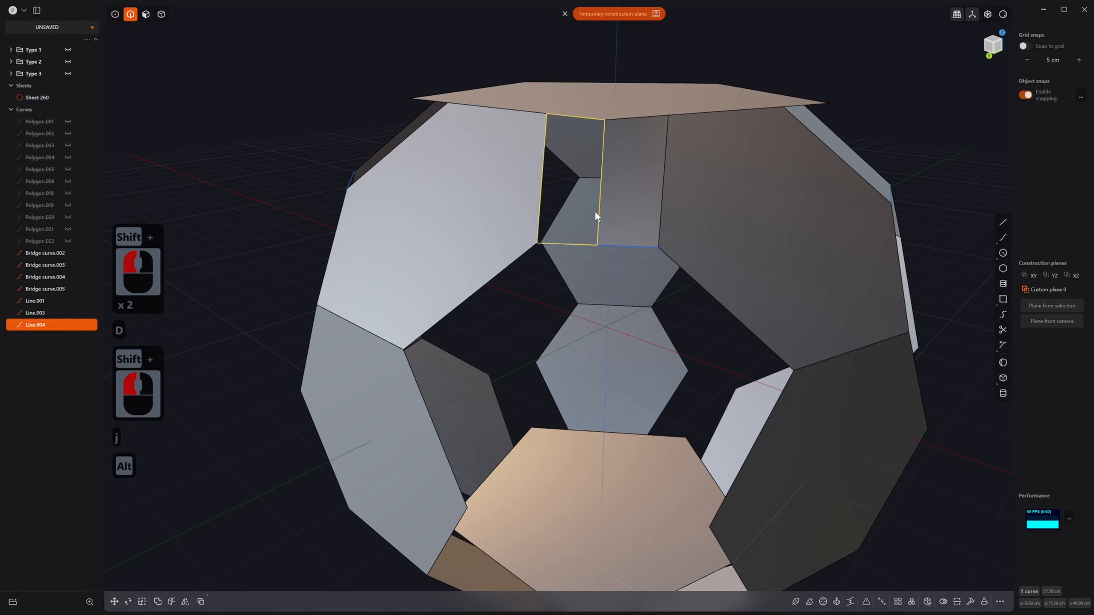
pyautogui.hotkey('alt', 'f')
pyautogui.moveTo(595, 210); pyautogui.dragTo(589, 229, button='middle')
# Step: Confirm the patch as Sheet 288 and delete helper lines Line.001, Line.003 and Line.004
pyautogui.rightClick(601, 246)
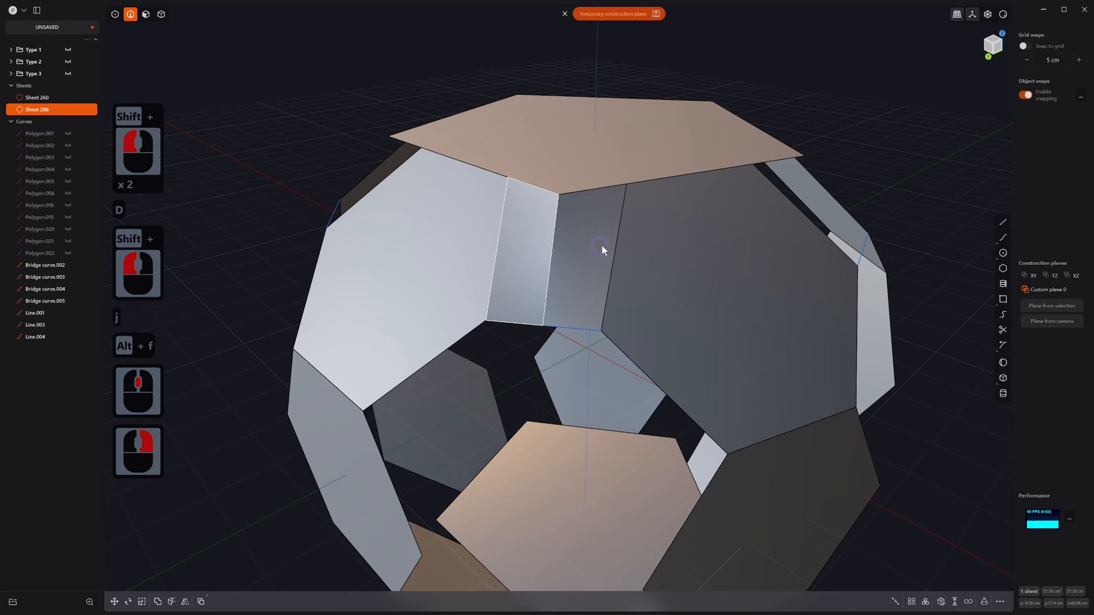
pyautogui.press('4')
pyautogui.press('2')
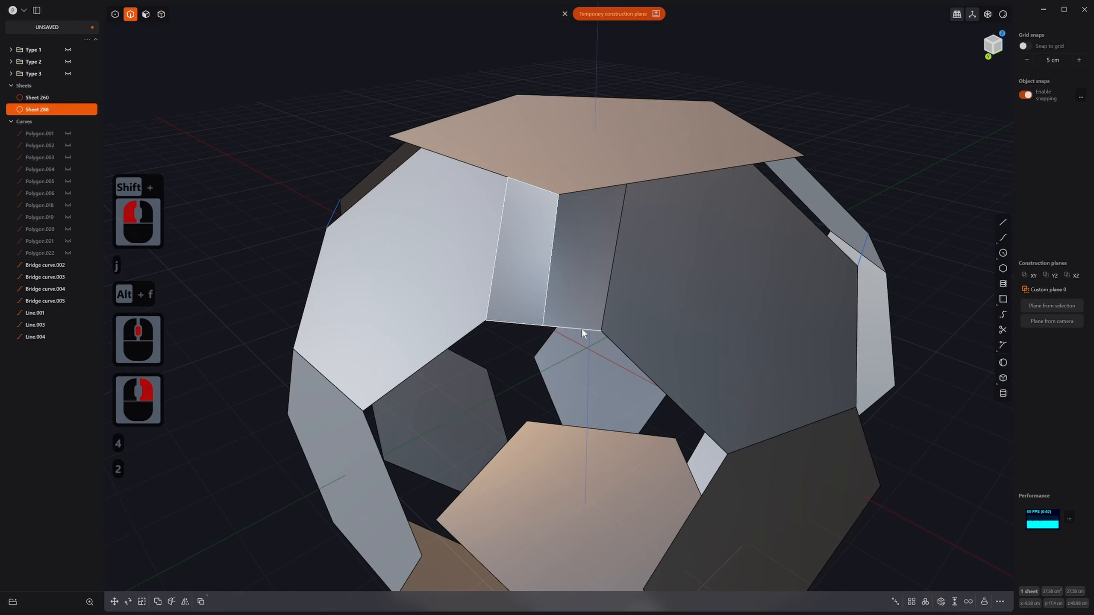
pyautogui.click(581, 330)
pyautogui.keyDown('shift'); pyautogui.click(547, 302); pyautogui.keyUp('shift')
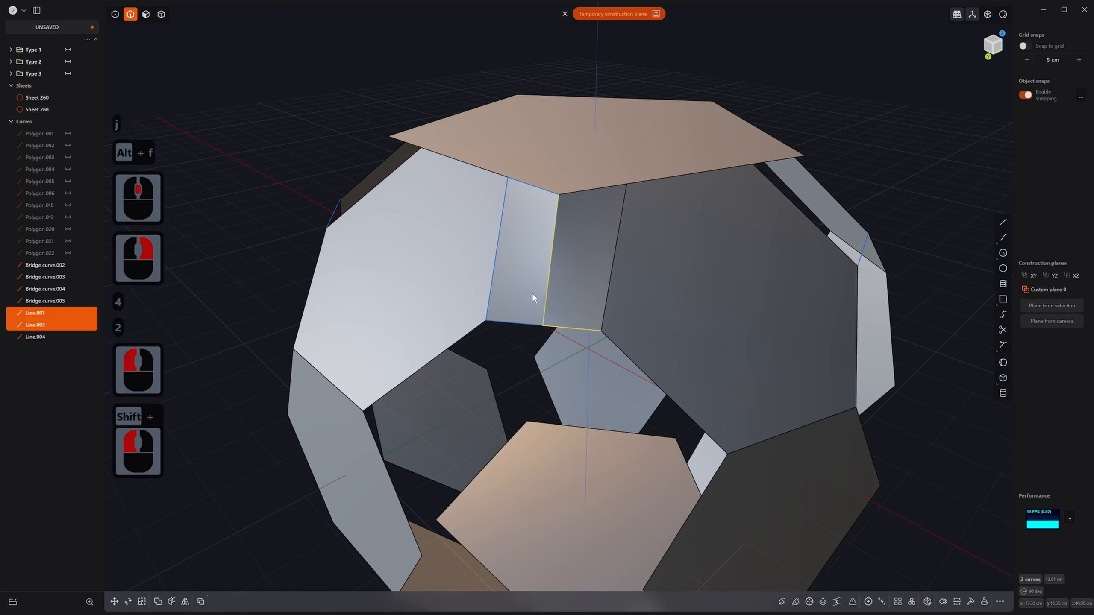
pyautogui.keyDown('shift'); pyautogui.click(495, 280); pyautogui.keyUp('shift')
pyautogui.press('x')
# Step: Select the left and right strip faces and split them off the sheet
pyautogui.moveTo(603, 325); pyautogui.dragTo(559, 345, button='middle')
pyautogui.press('4')
pyautogui.press('3')
pyautogui.click(562, 272)
pyautogui.keyDown('shift'); pyautogui.click(536, 272); pyautogui.keyUp('shift')
pyautogui.hotkey('alt', 'j')
pyautogui.rightClick(657, 252)
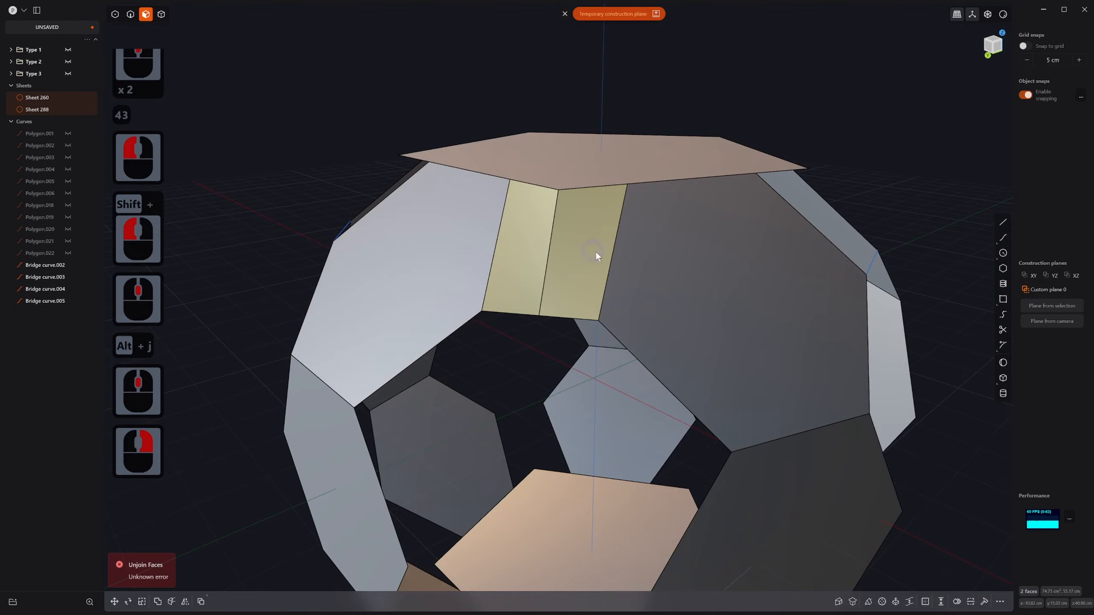
# Step: Select the whole ball sheet, Sheet 260, and orbit to inspect it from low and high angles
pyautogui.press('4')
pyautogui.doubleClick(585, 235)
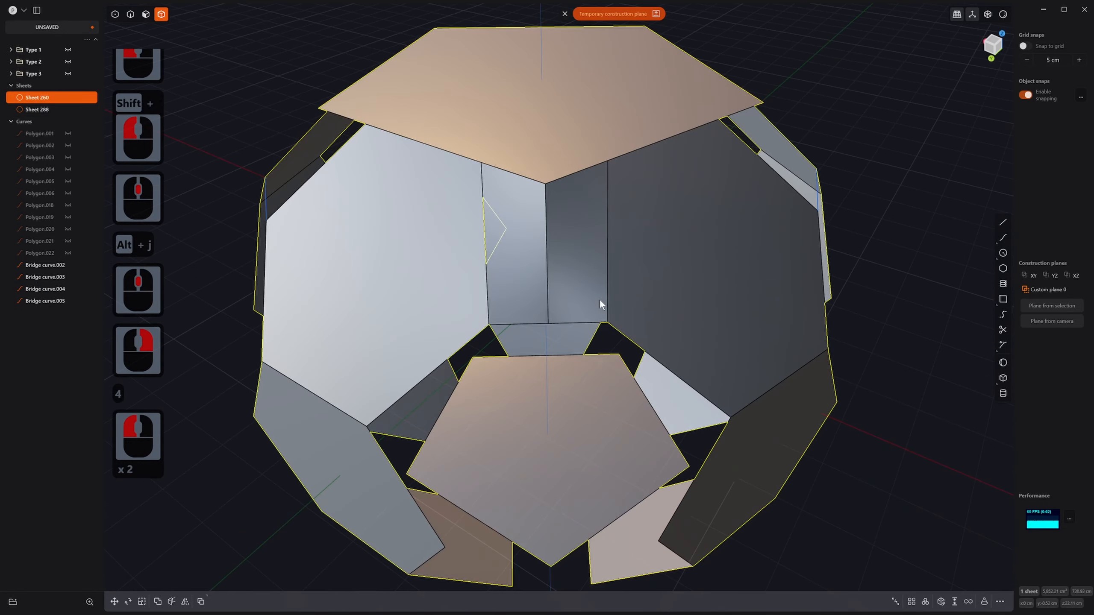
pyautogui.click(582, 238)
pyautogui.click(566, 259)
pyautogui.moveTo(566, 260); pyautogui.dragTo(566, 316, button='middle')
pyautogui.click(566, 189)
pyautogui.moveTo(566, 190); pyautogui.dragTo(583, 251, button='middle')
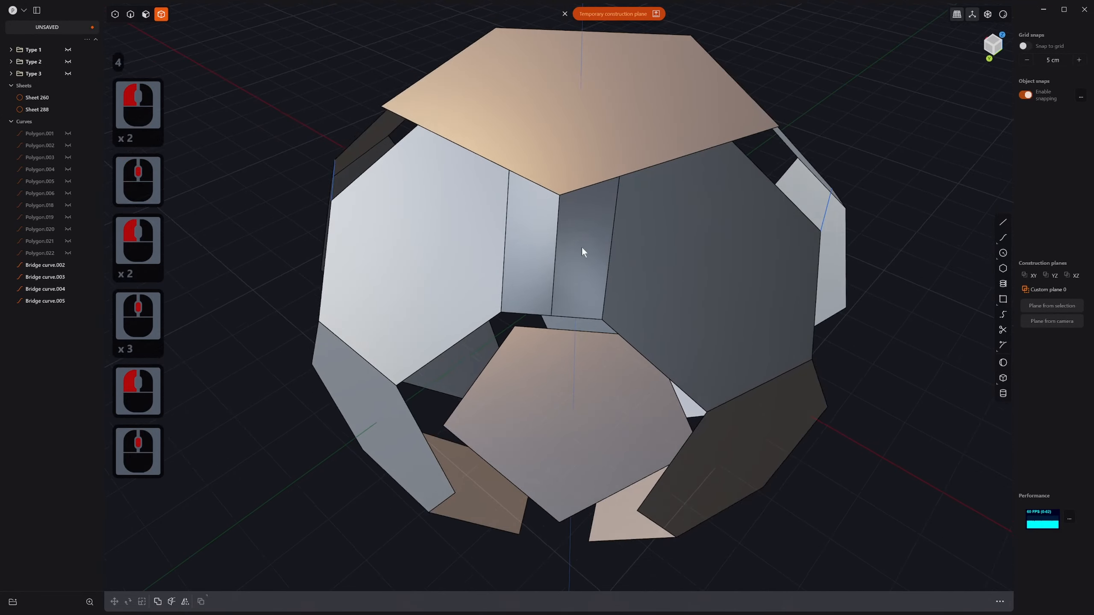
pyautogui.scroll(-10, 582, 251)
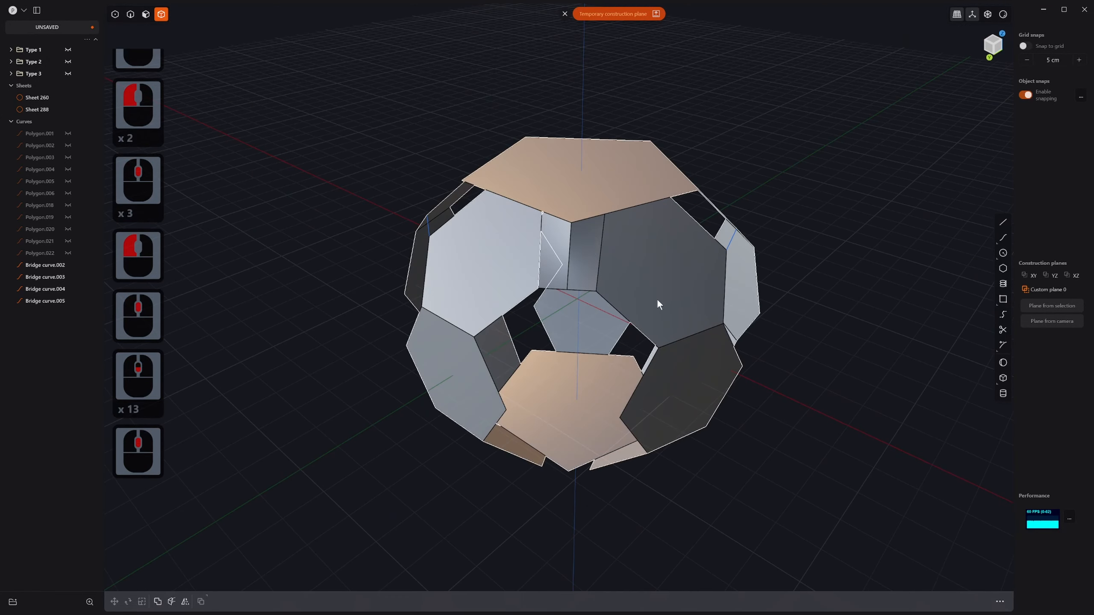
# Step: Try moving the ball sheet, cancel the move, and clear the selection
pyautogui.press('g')
pyautogui.press('g')
pyautogui.click(645, 307)
pyautogui.press('g')
pyautogui.press('g')
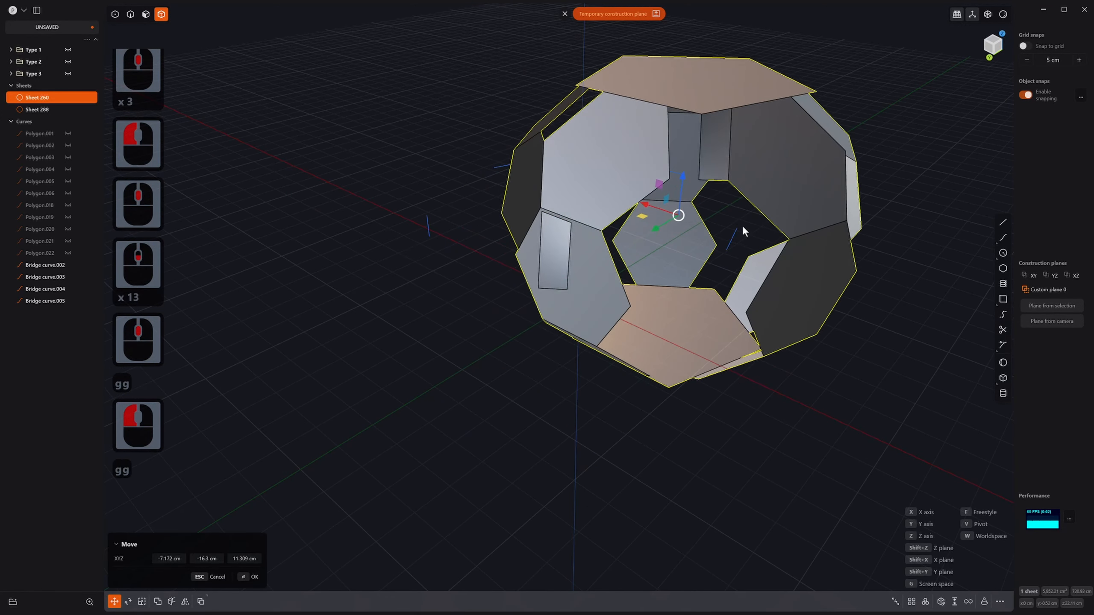
pyautogui.press('Escape')
pyautogui.click(590, 268)
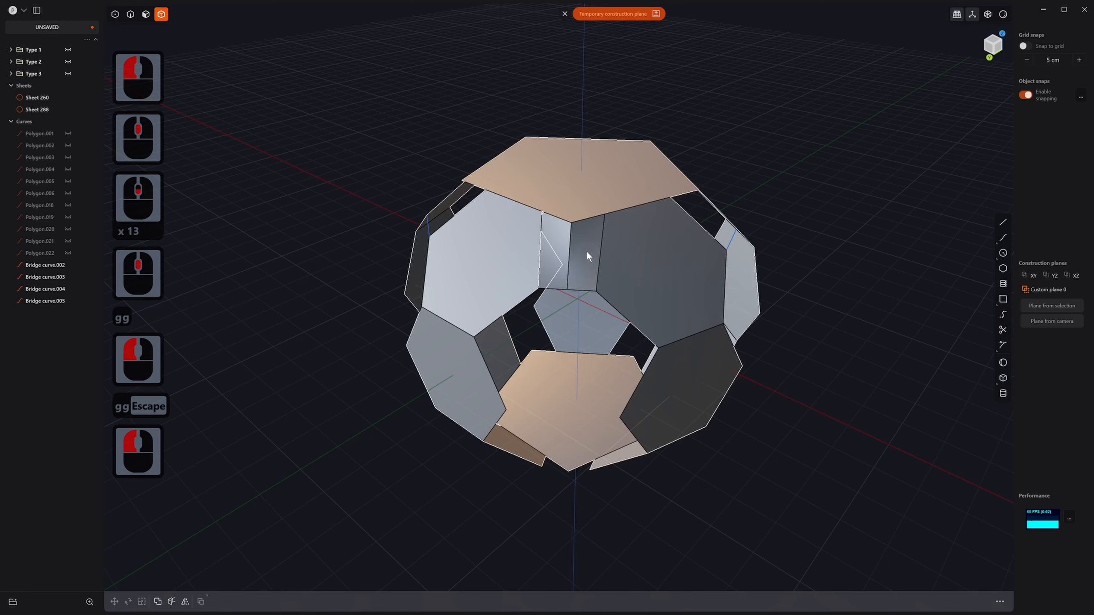
pyautogui.press('4')
pyautogui.press('5')
# Step: Split the thin strip face beside the patch off the ball as its own sheet with Alt+J
pyautogui.click(584, 242)
pyautogui.press('4')
pyautogui.click(584, 249)
pyautogui.press('3')
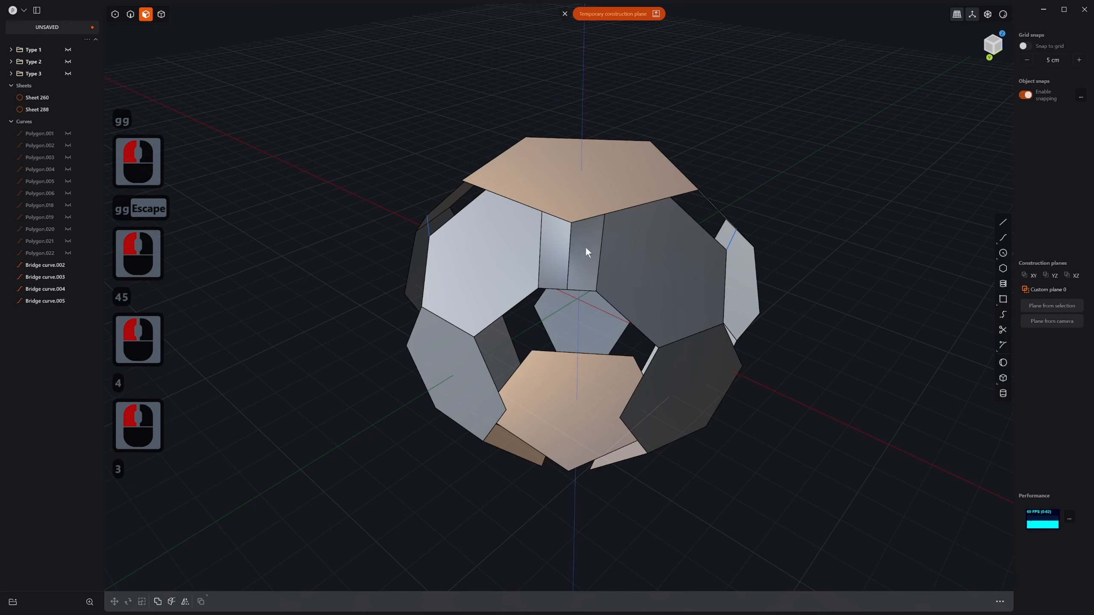
pyautogui.click(584, 246)
pyautogui.hotkey('alt', 'j')
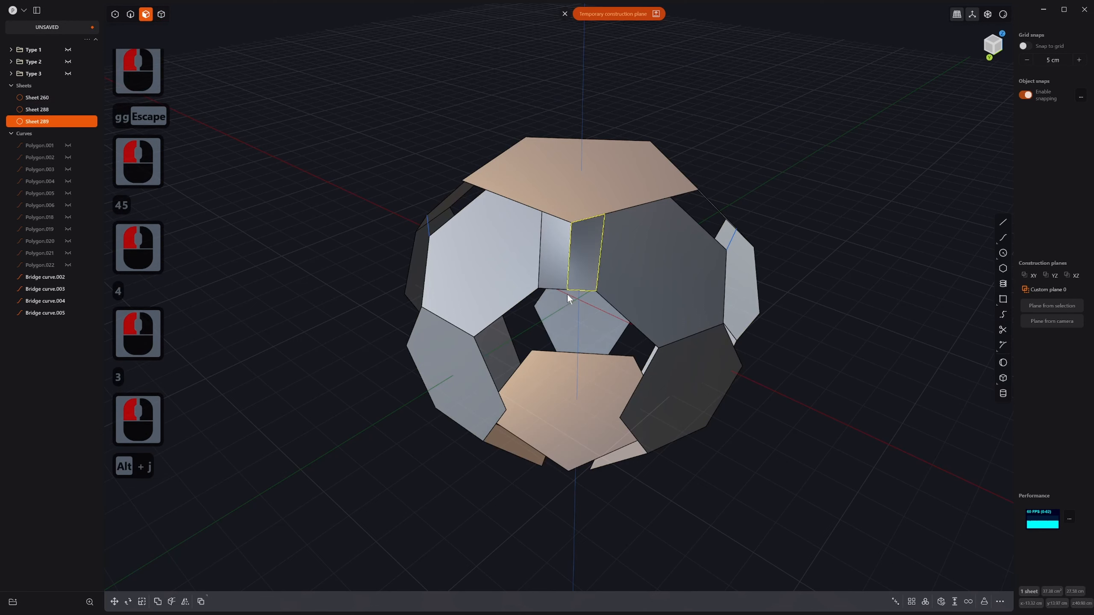
pyautogui.click(567, 294)
# Step: Join Sheet 288 and the split-off thin sheet into one two-panel strip
pyautogui.press('4')
pyautogui.click(560, 253)
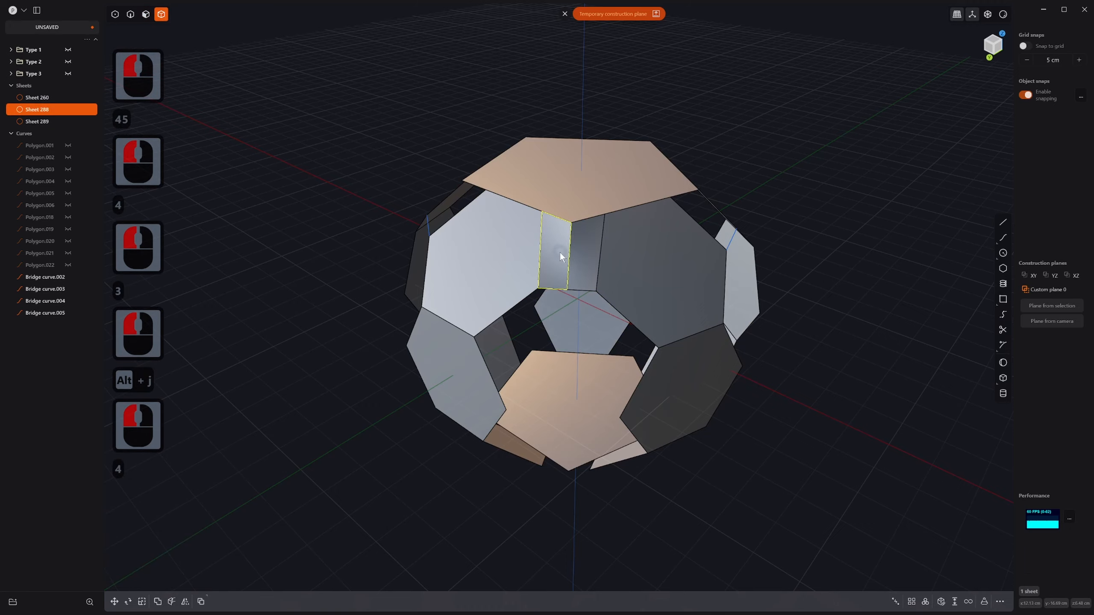
pyautogui.keyDown('shift'); pyautogui.click(586, 250); pyautogui.keyUp('shift')
pyautogui.press('j')
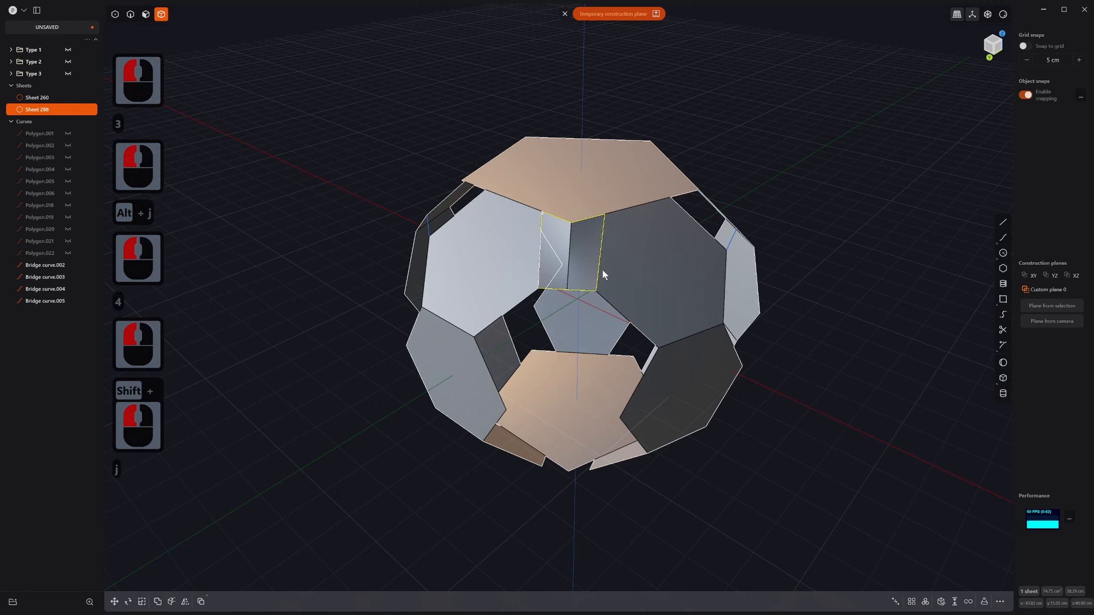
pyautogui.moveTo(602, 268); pyautogui.dragTo(572, 263, button='middle')
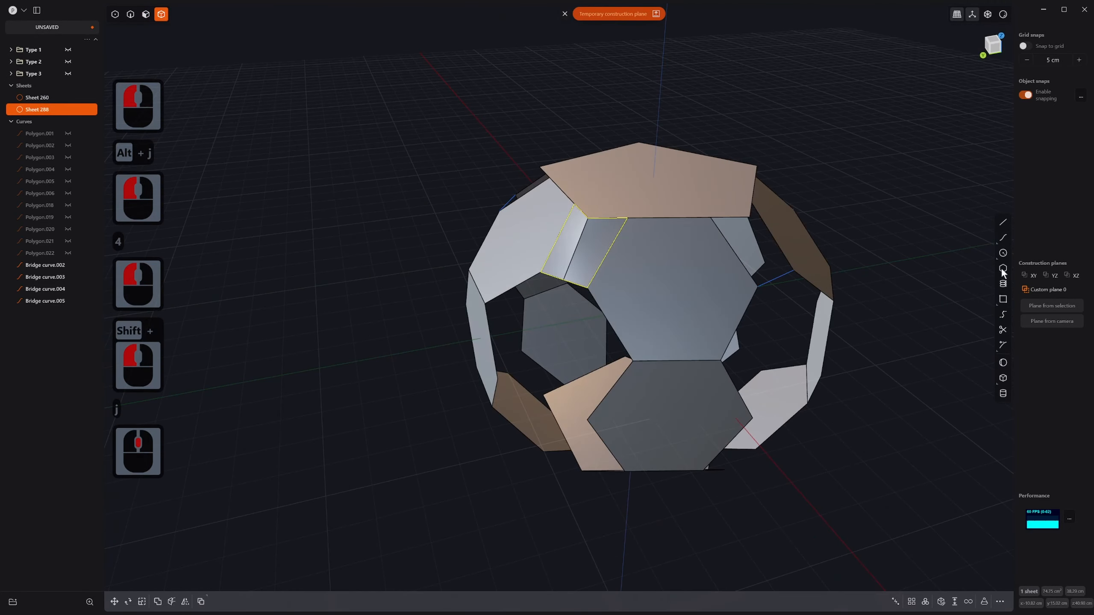
# Step: Radially array the strip into five copies around the picked centre
pyautogui.click(926, 602)
pyautogui.click(653, 175)
pyautogui.rightClick(655, 183)
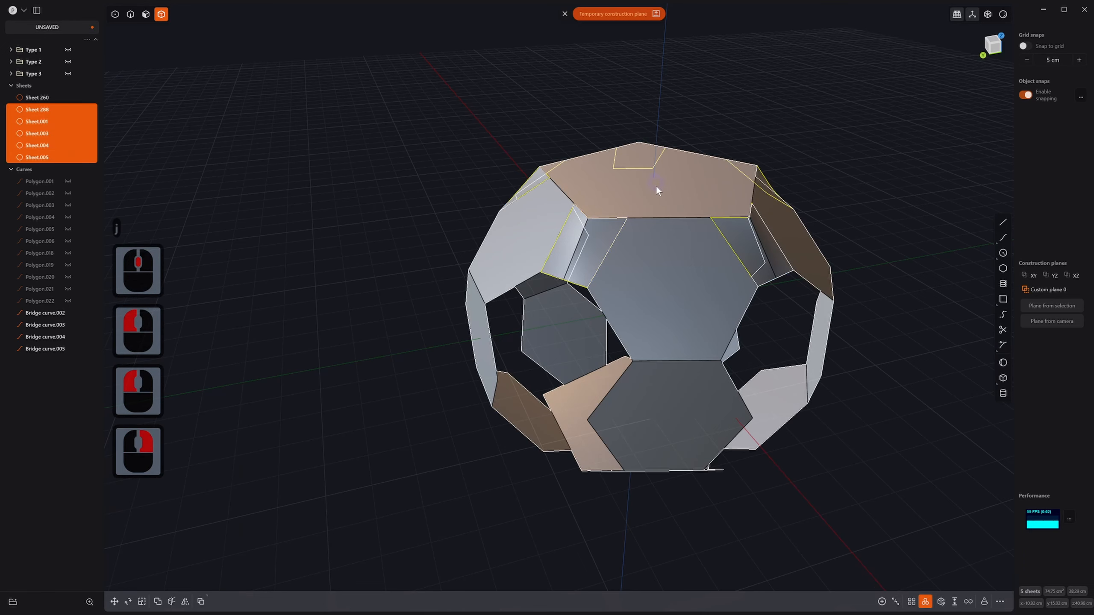
# Step: Join two of the strip copies to the ball sheet
pyautogui.click(602, 249)
pyautogui.click(598, 241)
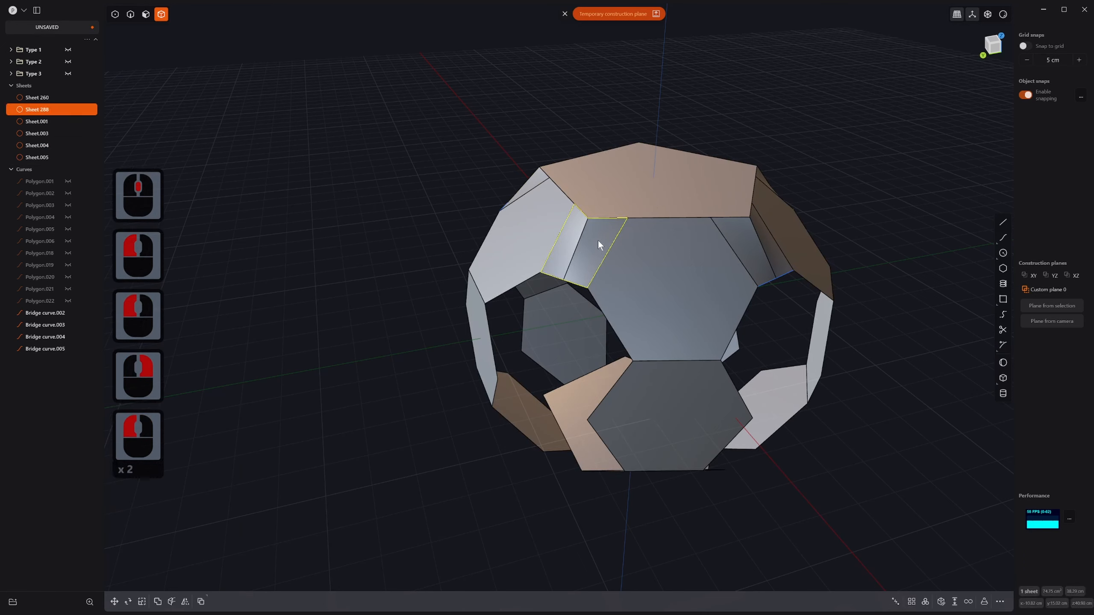
pyautogui.press('j')
pyautogui.click(659, 238)
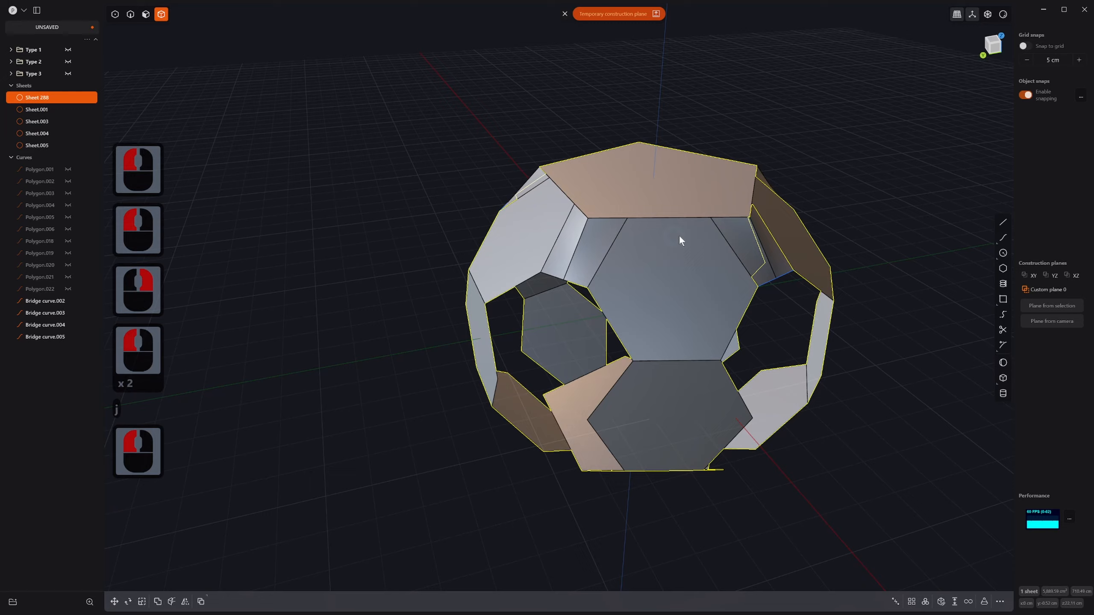
pyautogui.click(738, 236)
pyautogui.press('j')
pyautogui.click(718, 199)
pyautogui.moveTo(718, 200); pyautogui.dragTo(687, 244, button='middle')
pyautogui.scroll(-1, 687, 245)
pyautogui.click(834, 240)
pyautogui.keyDown('shift'); pyautogui.moveTo(776, 276); pyautogui.dragTo(646, 327, button='middle'); pyautogui.keyUp('shift')
pyautogui.moveTo(707, 302); pyautogui.dragTo(652, 315, button='middle')
# Step: Delete the four leftover bridge curves, Bridge curve.002 through .005
pyautogui.click(727, 277)
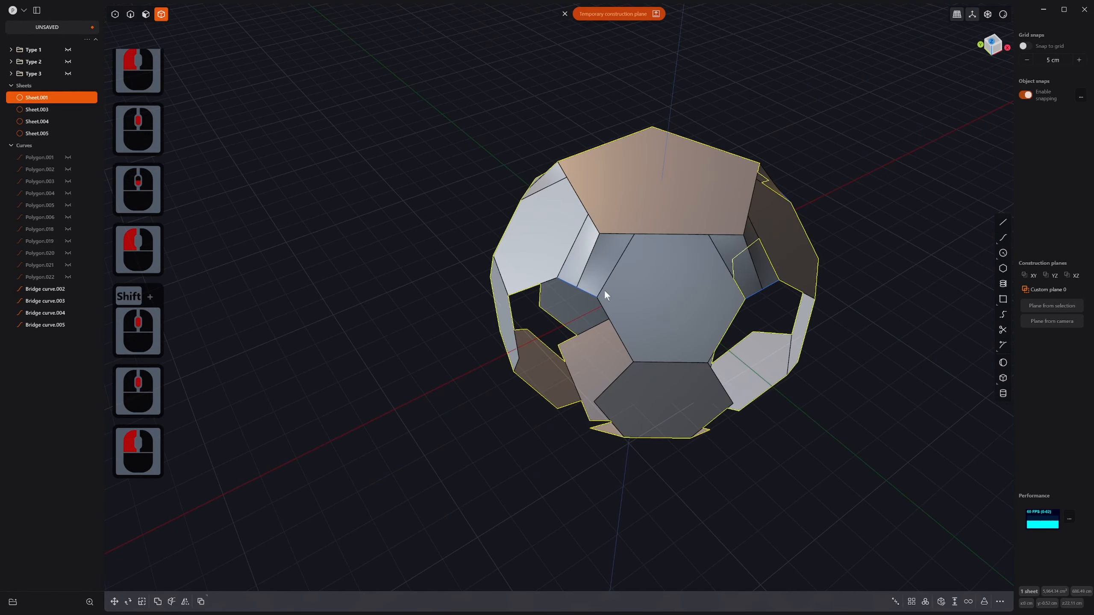
pyautogui.press('2')
pyautogui.click(581, 290)
pyautogui.keyDown('shift'); pyautogui.click(762, 289); pyautogui.keyUp('shift')
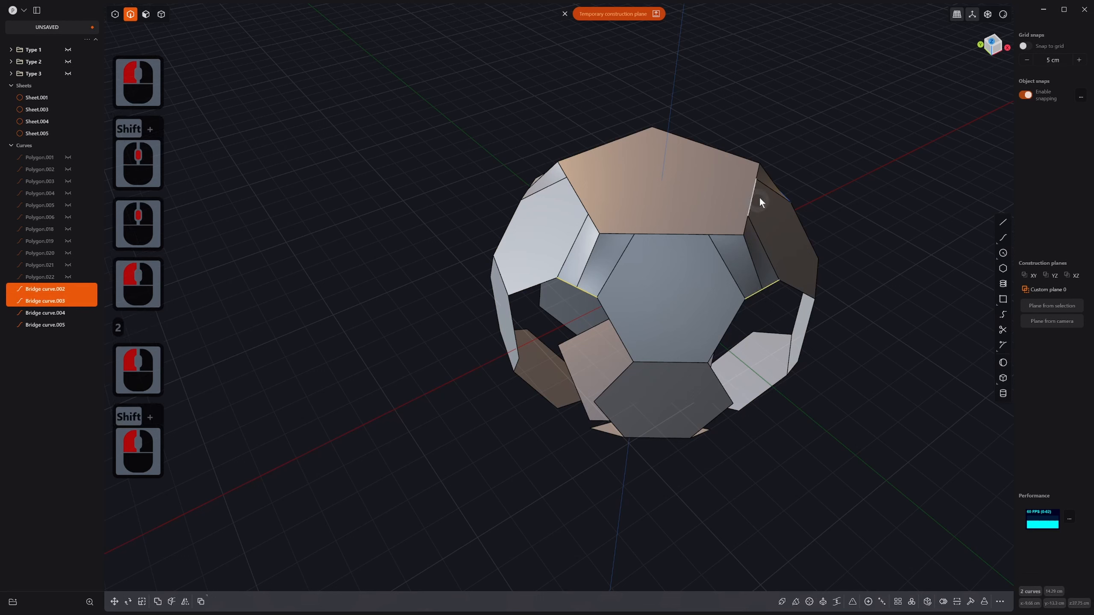
pyautogui.keyDown('shift'); pyautogui.click(33, 325); pyautogui.keyUp('shift')
pyautogui.click(40, 314)
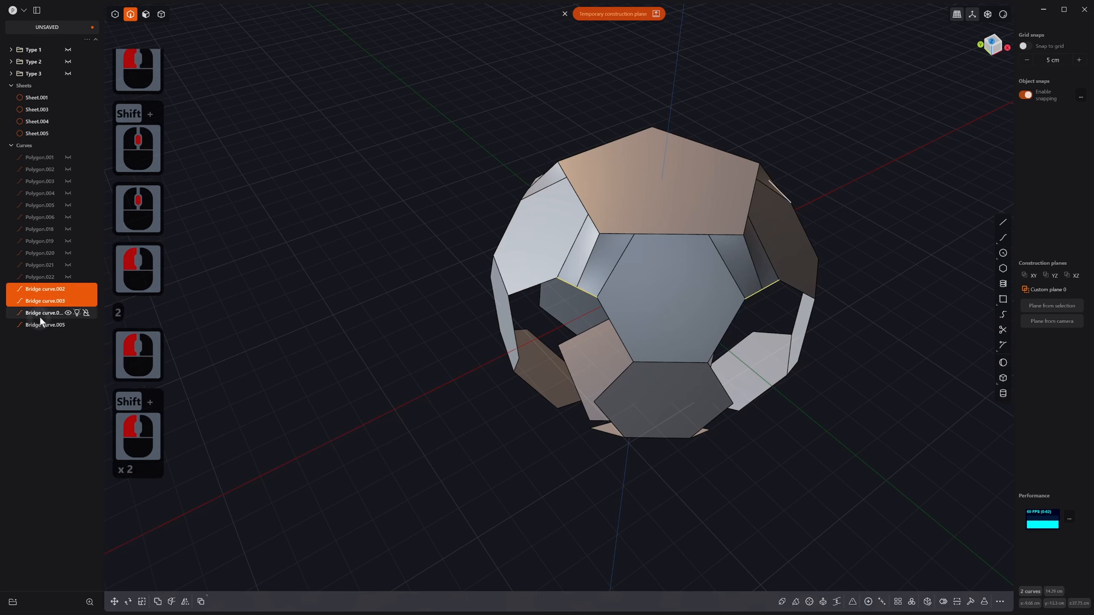
pyautogui.keyDown('shift'); pyautogui.click(40, 320); pyautogui.keyUp('shift')
pyautogui.keyDown('shift'); pyautogui.click(44, 289); pyautogui.keyUp('shift')
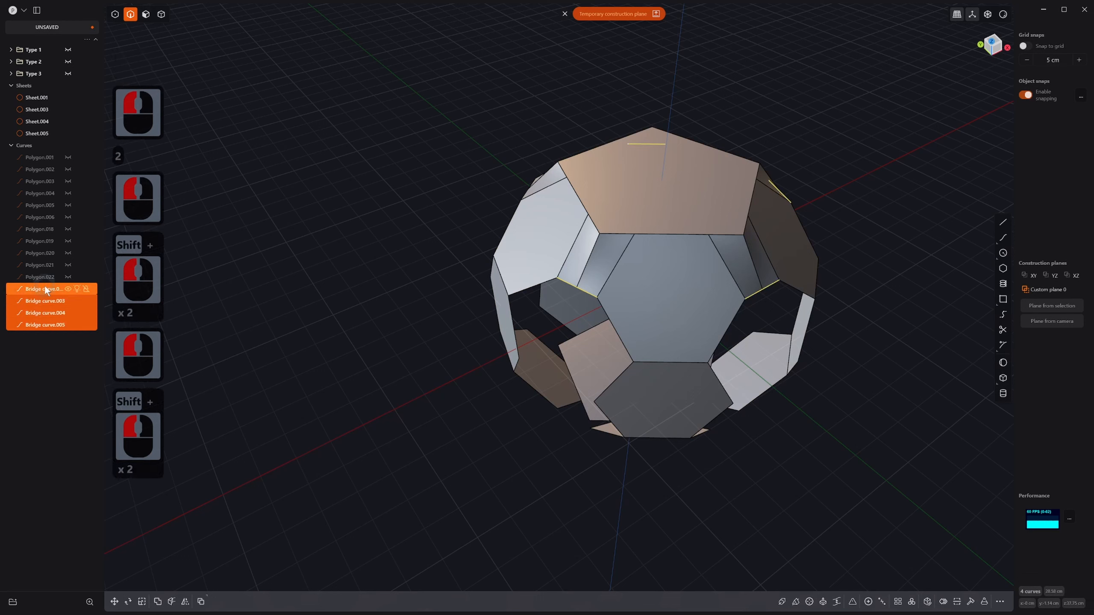
pyautogui.press('x')
# Step: Box-select all four sheets of the model in whole-sheet mode
pyautogui.press('4')
pyautogui.click(730, 249)
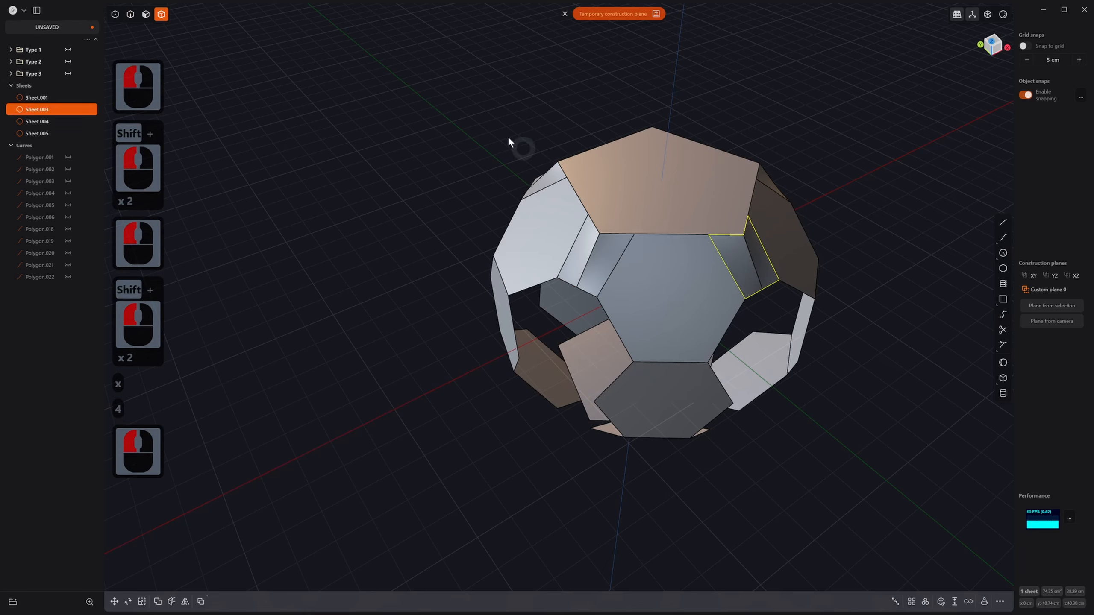
pyautogui.click(659, 196)
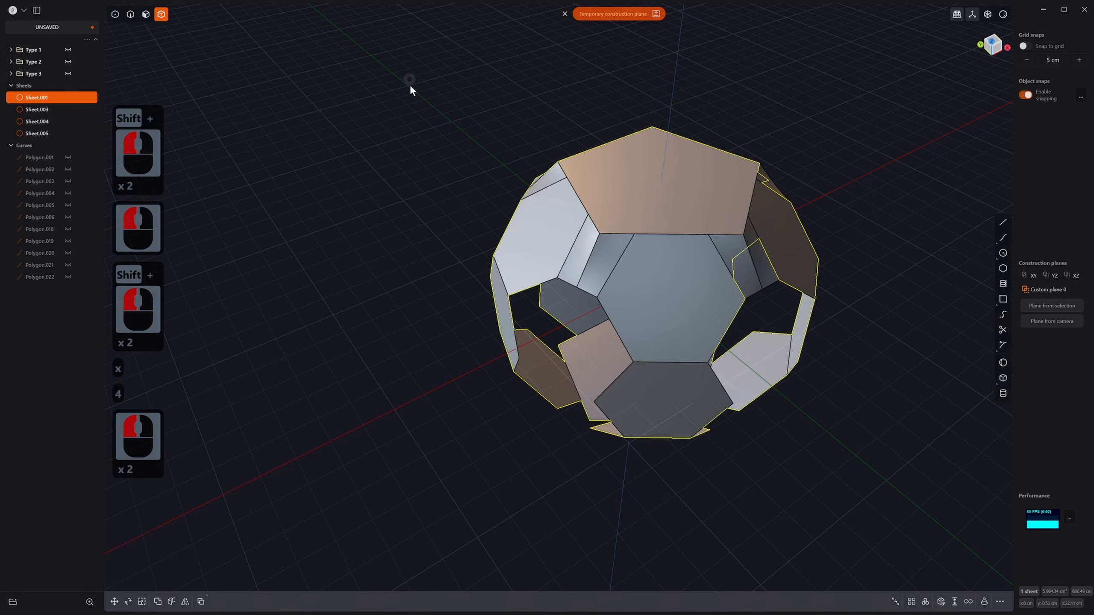
pyautogui.keyDown('shift'); pyautogui.moveTo(410, 84); pyautogui.dragTo(867, 492); pyautogui.keyUp('shift')
# Step: Join the four selected sheets into a single hollow polyhedron sheet
pyautogui.press('j')
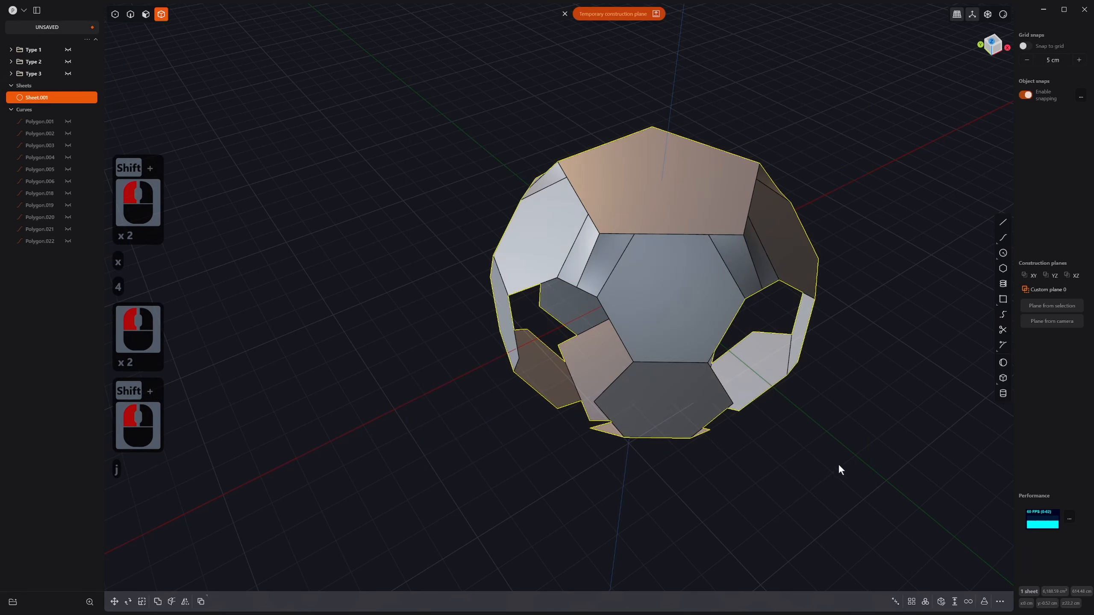
pyautogui.click(448, 271)
pyautogui.moveTo(684, 245); pyautogui.dragTo(728, 310, button='middle')
pyautogui.scroll(3, 767, 353)
pyautogui.scroll(-1, 795, 390)
pyautogui.moveTo(728, 309)
pyautogui.mouseDown(button='middle')
pyautogui.moveTo(692, 343)
pyautogui.moveTo(706, 376)
pyautogui.moveTo(717, 303)
pyautogui.mouseUp(button='middle')
pyautogui.keyDown('shift'); pyautogui.moveTo(717, 303); pyautogui.dragTo(554, 448, button='middle'); pyautogui.keyUp('shift')
pyautogui.scroll(2, 576, 368)
pyautogui.moveTo(576, 369); pyautogui.dragTo(556, 324, button='middle')
pyautogui.scroll(-2, 842, 431)
pyautogui.keyDown('shift'); pyautogui.moveTo(842, 430); pyautogui.dragTo(829, 431, button='middle'); pyautogui.keyUp('shift')
pyautogui.keyDown('shift'); pyautogui.scroll(-1, 797, 426); pyautogui.keyUp('shift')
pyautogui.keyDown('shift'); pyautogui.moveTo(759, 424); pyautogui.dragTo(741, 347, button='middle'); pyautogui.keyUp('shift')
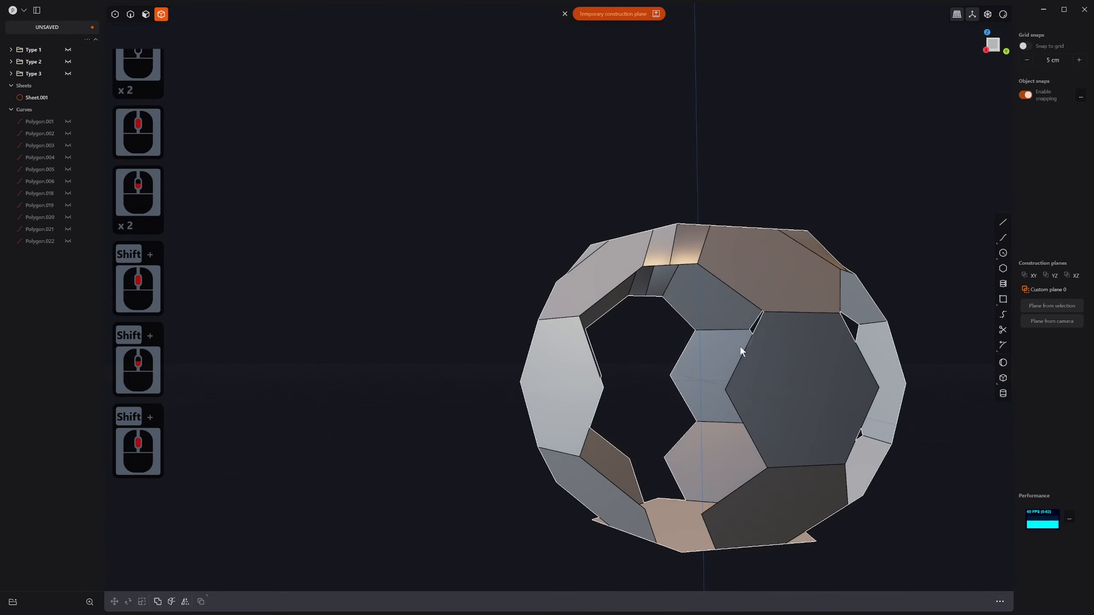
pyautogui.moveTo(707, 418)
pyautogui.mouseDown(button='middle')
pyautogui.moveTo(715, 381)
pyautogui.moveTo(733, 374)
pyautogui.moveTo(716, 430)
pyautogui.moveTo(703, 420)
pyautogui.mouseUp(button='middle')
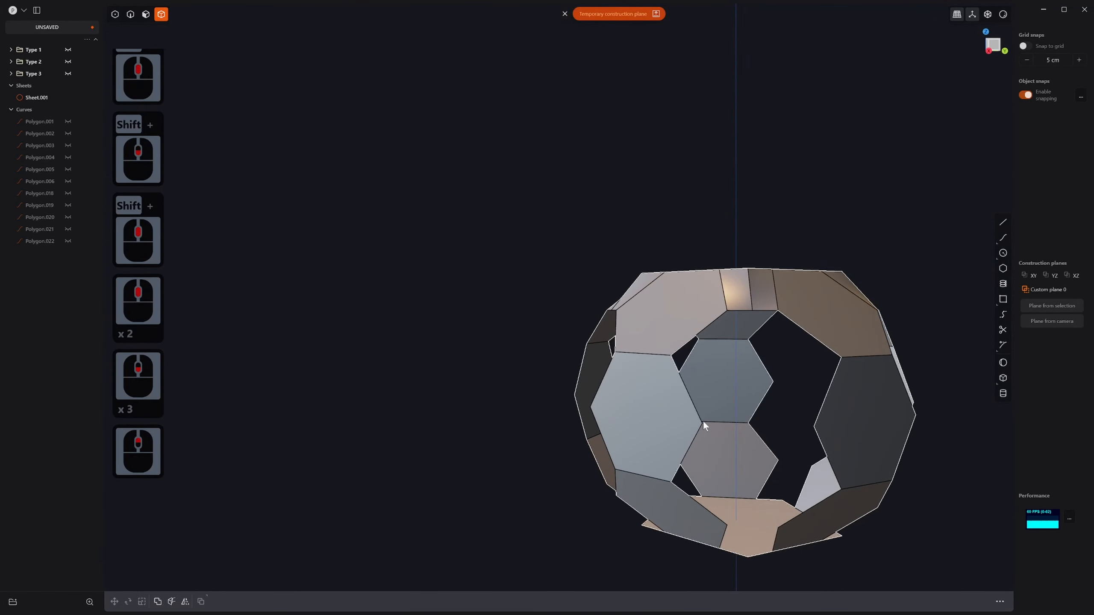
# Step: Mirror the polyhedron sheet across the Z plane with merged halves
pyautogui.press('4')
pyautogui.click(680, 310)
pyautogui.hotkey('alt', 'x')
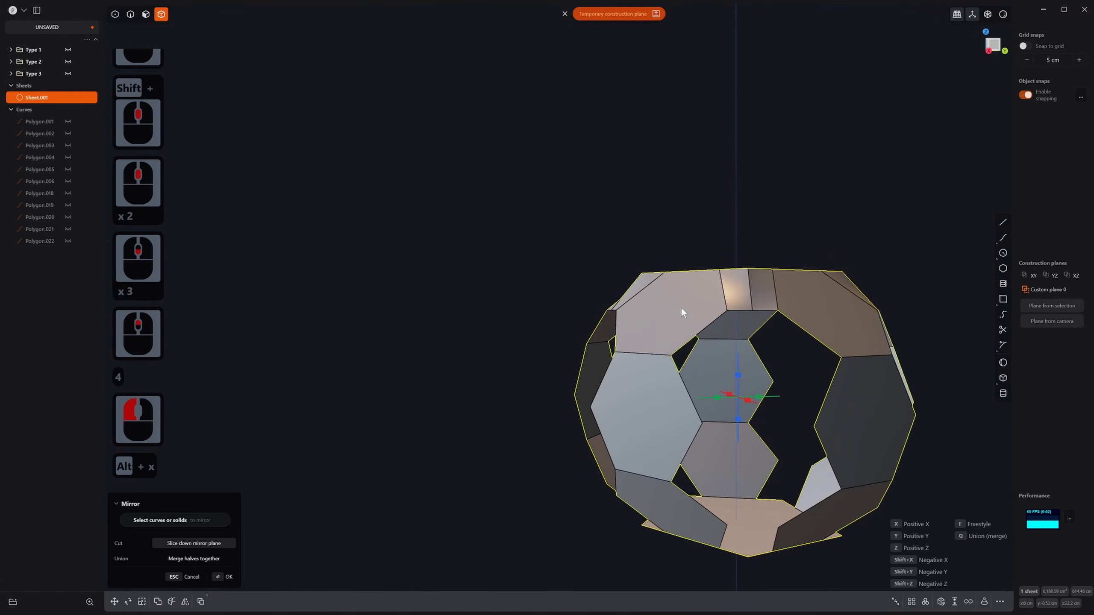
pyautogui.click(743, 374)
pyautogui.press('q')
pyautogui.moveTo(745, 377); pyautogui.dragTo(715, 289, button='middle')
pyautogui.rightClick(815, 422)
pyautogui.rightClick(812, 421)
# Step: Start a straight line from a hexagon vertex of a lower panel
pyautogui.scroll(-6, 810, 421)
pyautogui.keyDown('shift'); pyautogui.scroll(-3, 810, 420); pyautogui.keyUp('shift')
pyautogui.moveTo(715, 288); pyautogui.dragTo(673, 356, button='middle')
pyautogui.scroll(11, 674, 356)
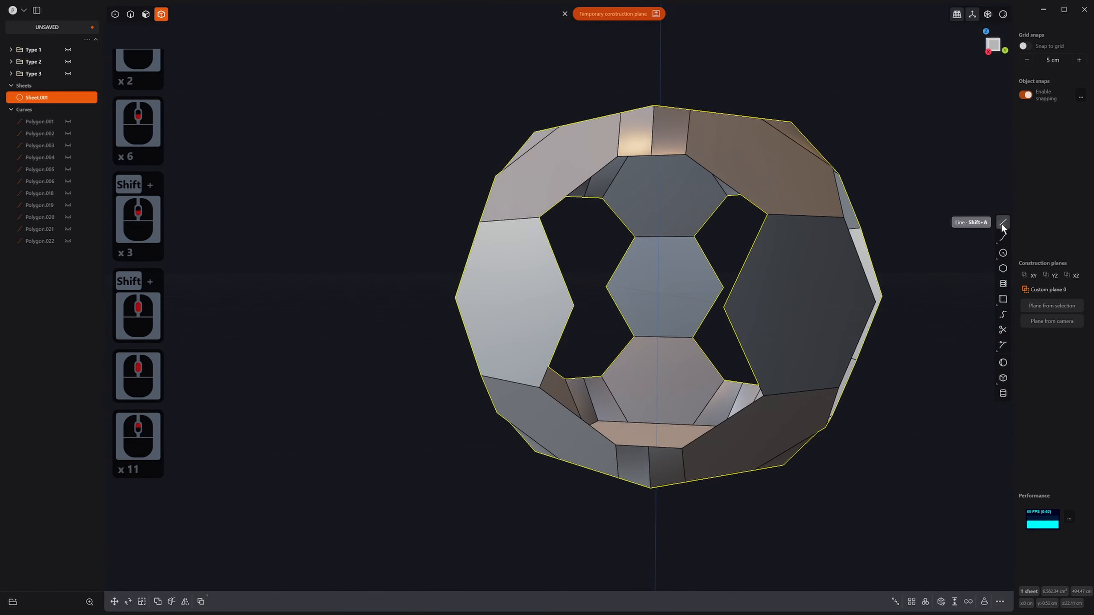
pyautogui.click(1004, 222)
pyautogui.click(574, 306)
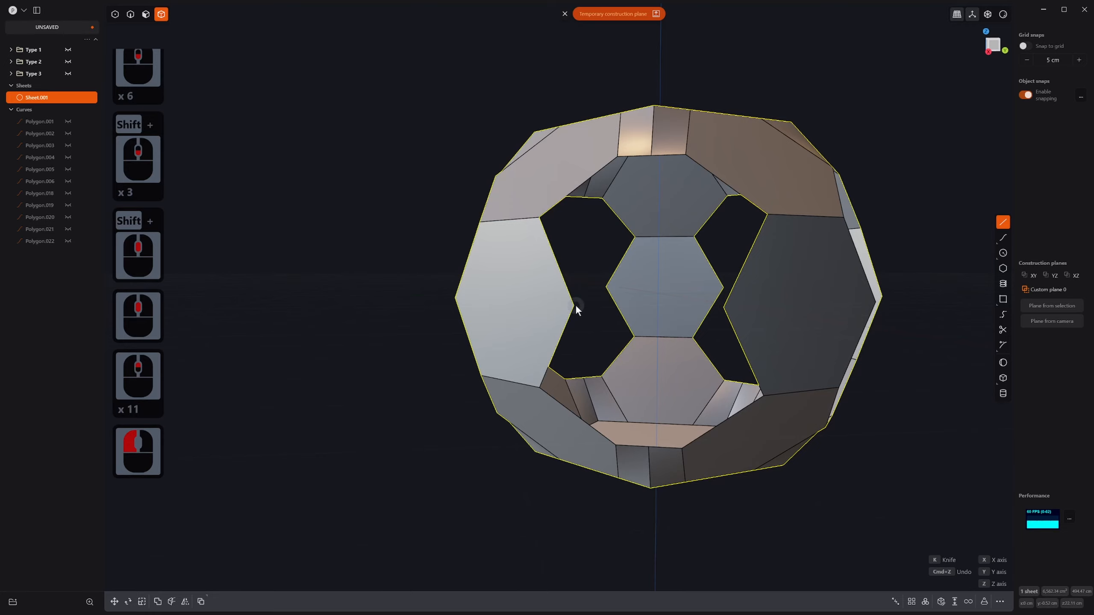
pyautogui.moveTo(723, 306); pyautogui.dragTo(727, 328, button='middle')
# Step: Finish the line, then span the hole's missing side with a straight G0 bridge curve
pyautogui.click(727, 309)
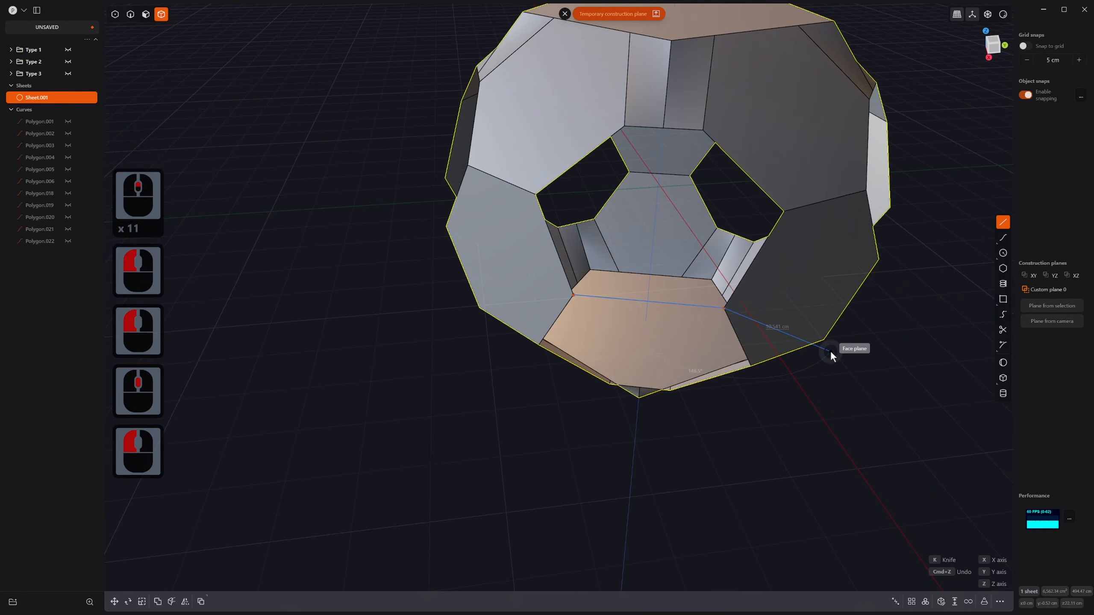
pyautogui.rightClick(824, 425)
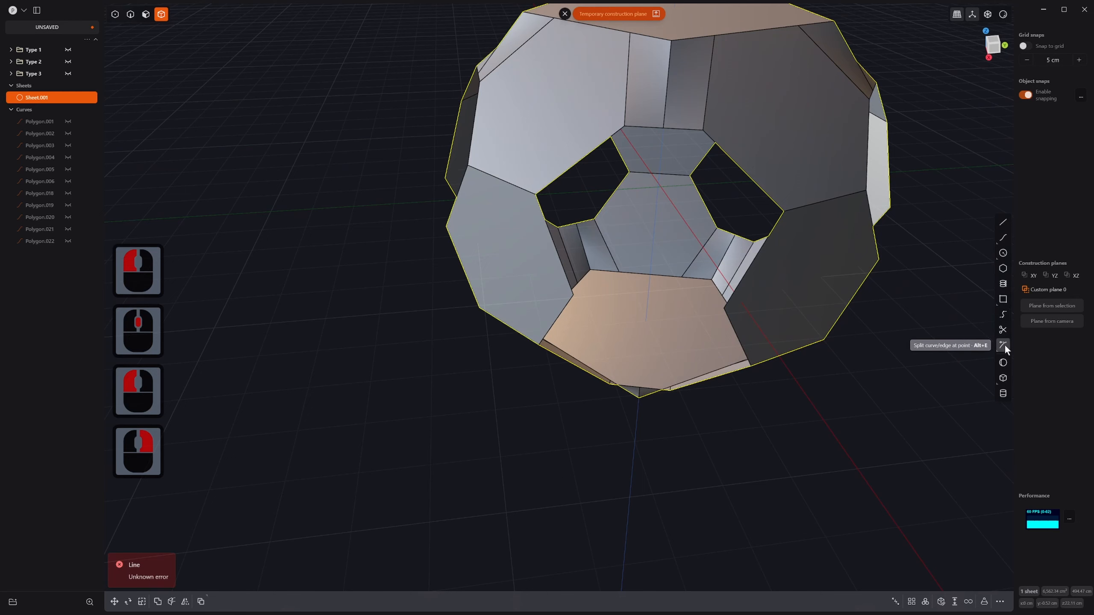
pyautogui.click(1004, 315)
pyautogui.click(570, 295)
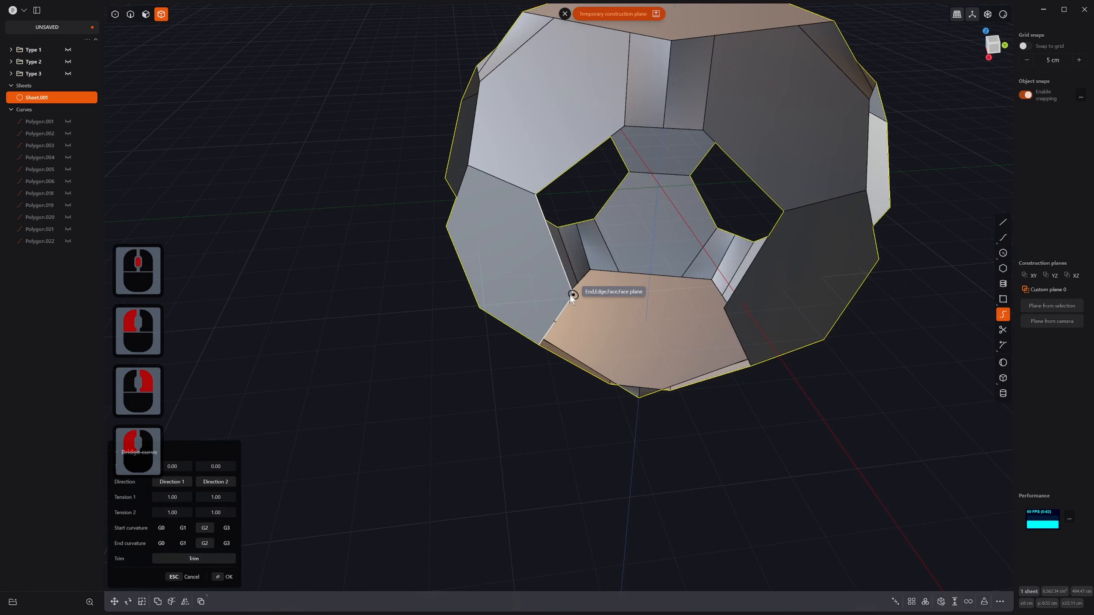
pyautogui.click(725, 306)
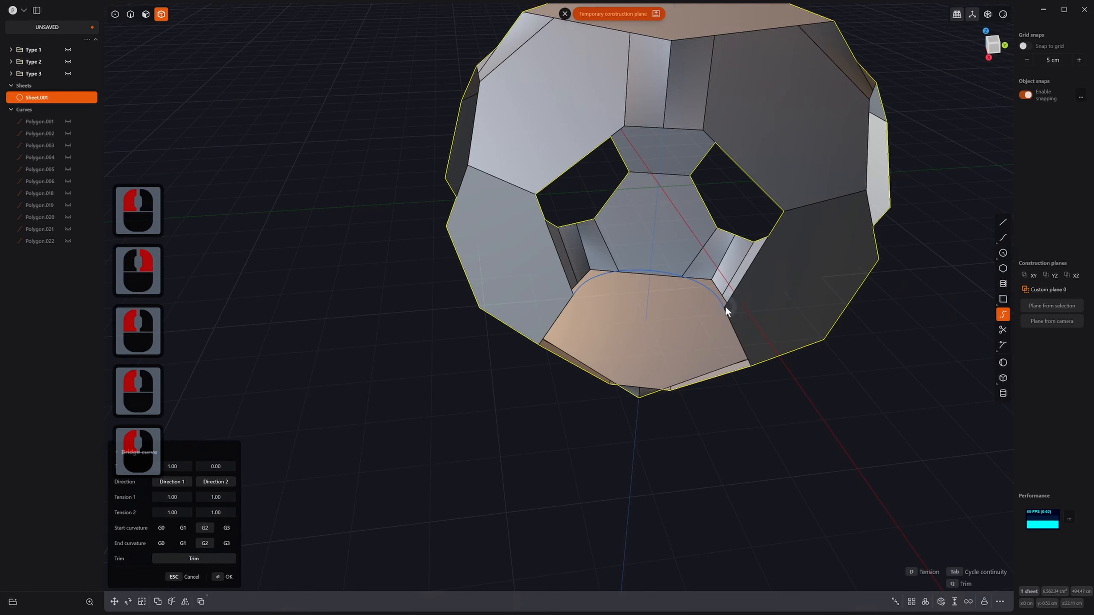
pyautogui.press('Tab')
pyautogui.press('Tab')
pyautogui.moveTo(721, 309); pyautogui.dragTo(584, 333, button='middle')
pyautogui.rightClick(655, 288)
pyautogui.scroll(-3, 654, 288)
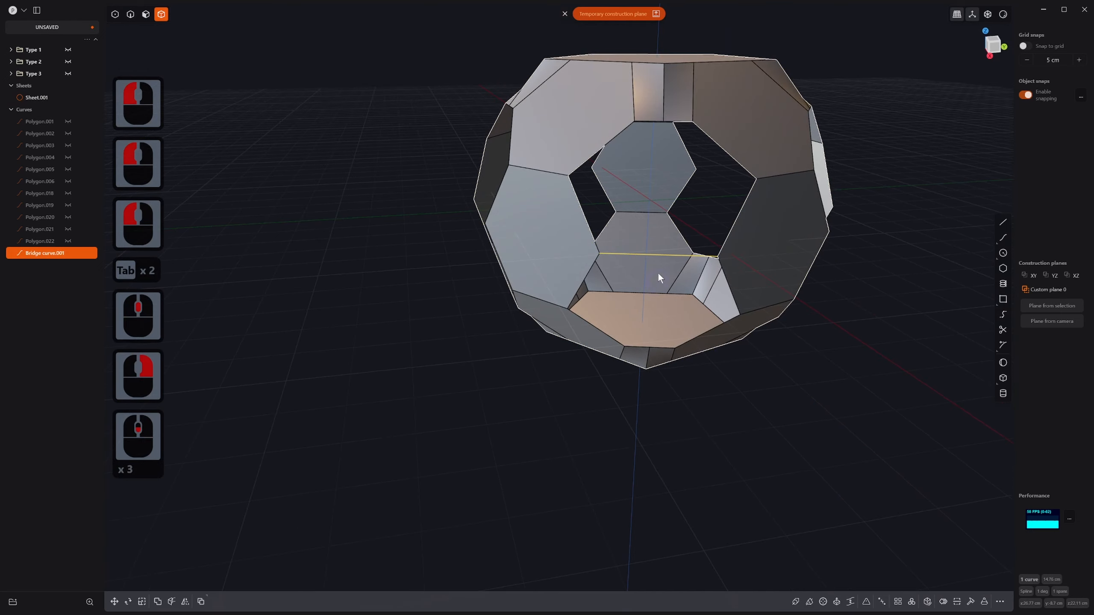
pyautogui.keyDown('shift'); pyautogui.moveTo(661, 276); pyautogui.dragTo(653, 276, button='middle'); pyautogui.keyUp('shift')
# Step: Select the open hexagonal hole's edges together with Bridge curve.001
pyautogui.press('2')
pyautogui.click(617, 183)
pyautogui.keyDown('shift'); pyautogui.click(668, 189); pyautogui.keyUp('shift')
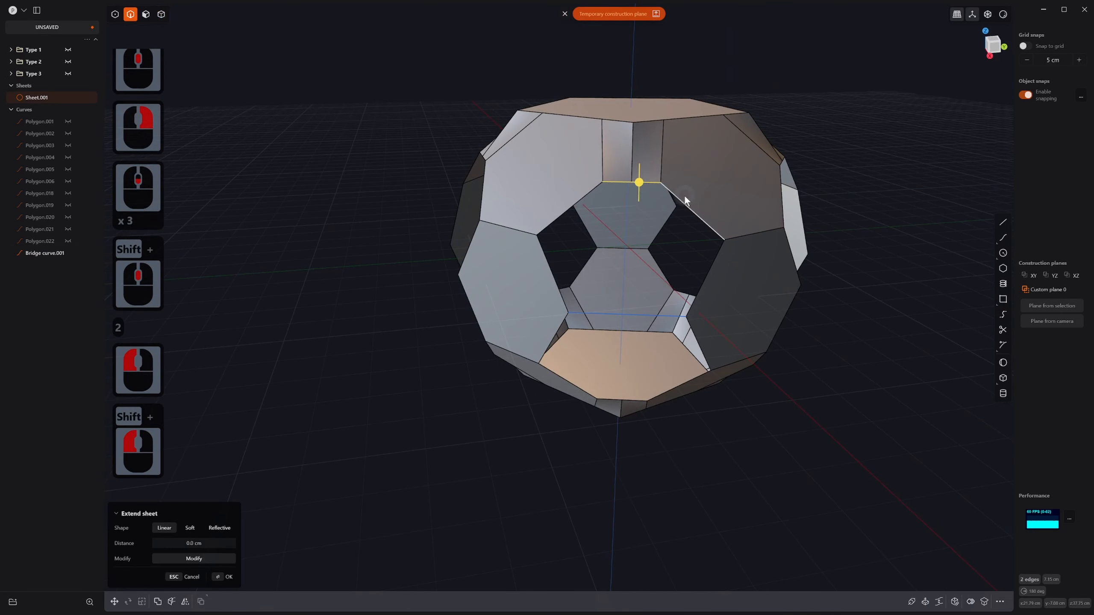
pyautogui.keyDown('shift'); pyautogui.click(700, 217); pyautogui.keyUp('shift')
pyautogui.keyDown('shift'); pyautogui.click(707, 272); pyautogui.keyUp('shift')
pyautogui.keyDown('shift'); pyautogui.click(650, 313); pyautogui.keyUp('shift')
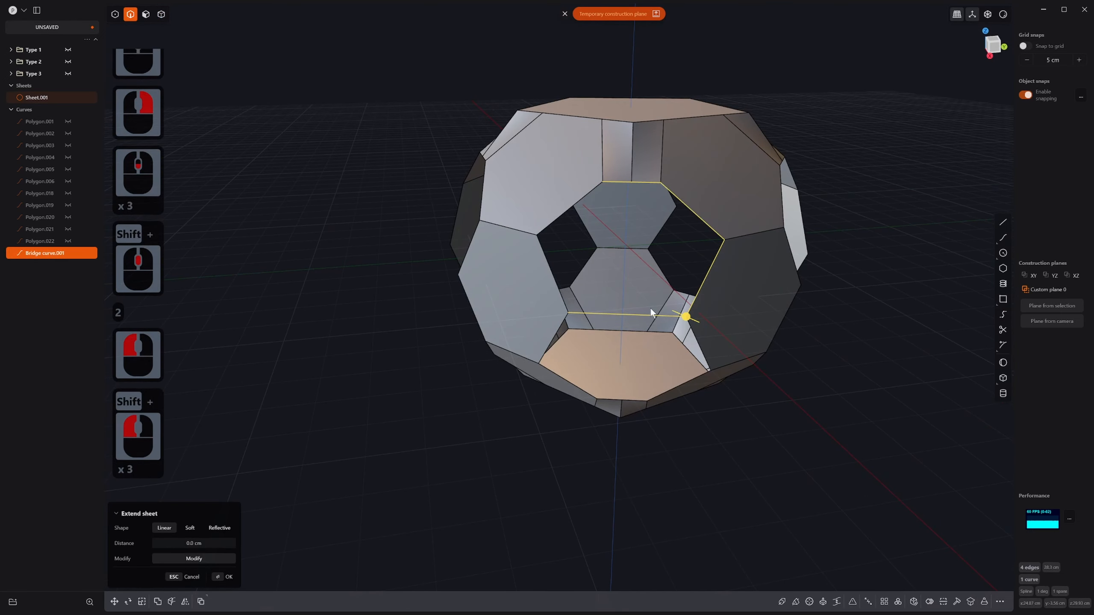
pyautogui.keyDown('shift'); pyautogui.click(558, 281); pyautogui.keyUp('shift')
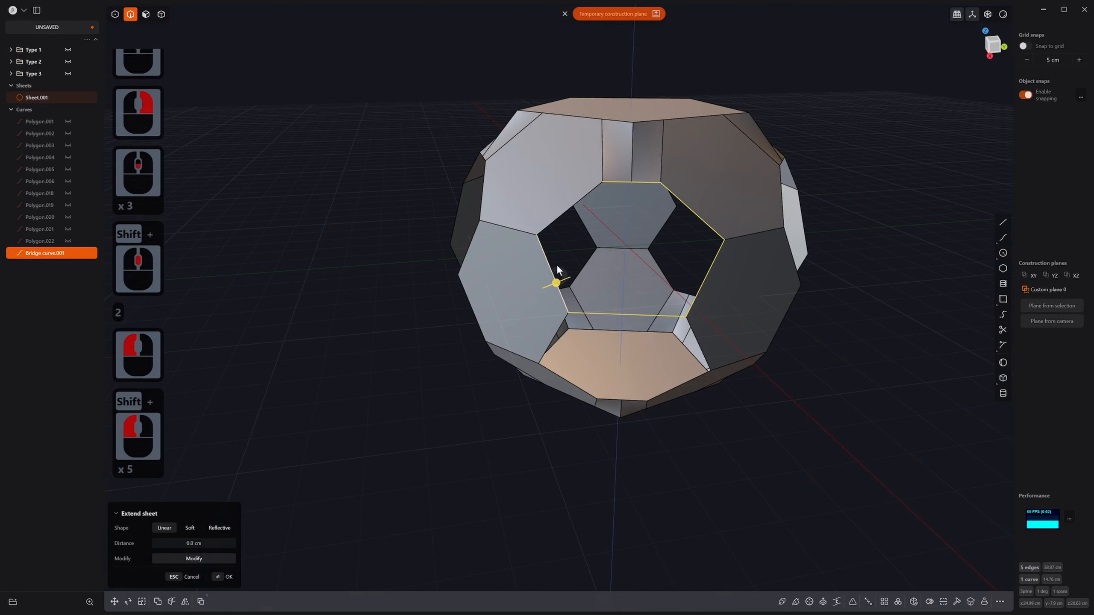
pyautogui.keyDown('shift'); pyautogui.click(567, 223); pyautogui.keyUp('shift')
# Step: Fill the hole with Patch hole, cycling continuity until it closes, and confirm
pyautogui.hotkey('alt', 'f')
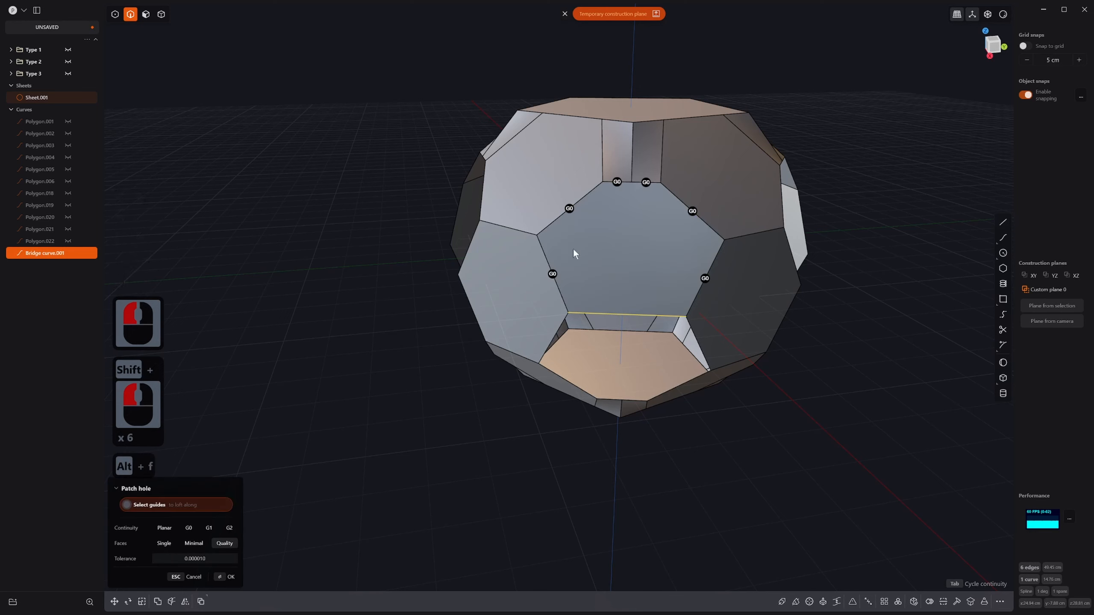
pyautogui.press('Tab')
pyautogui.press('alt')
pyautogui.press('Tab')
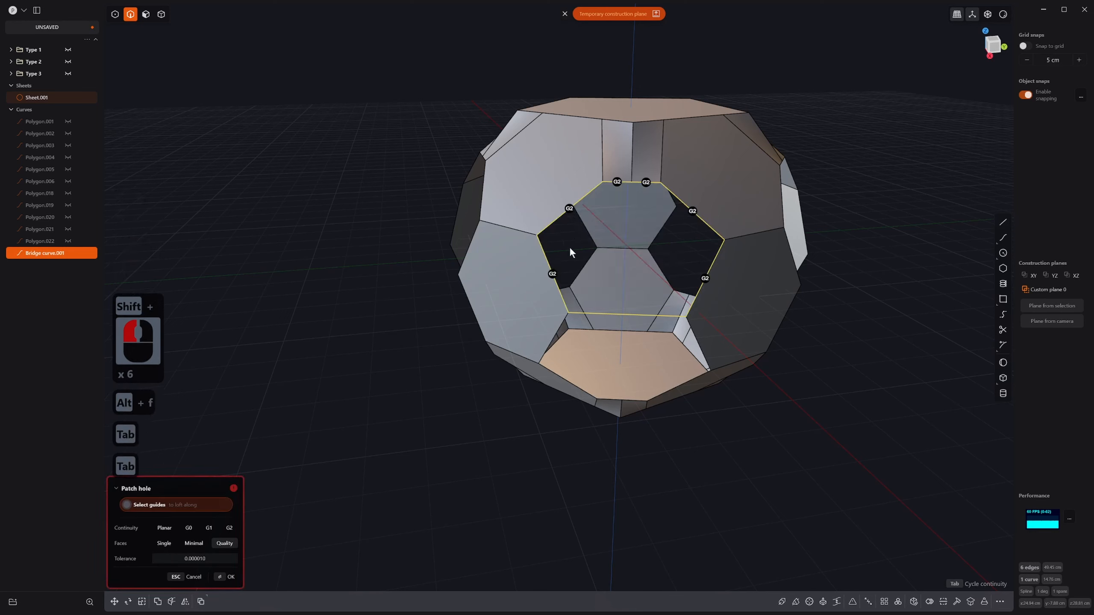
pyautogui.press('Tab')
pyautogui.press('Tab')
pyautogui.rightClick(770, 292)
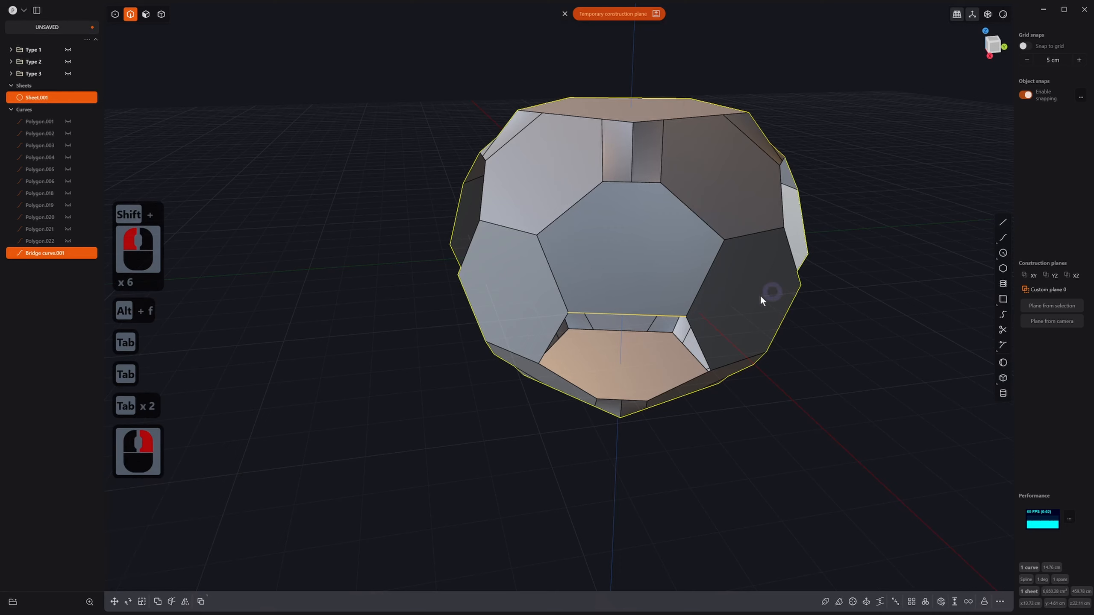
pyautogui.moveTo(686, 306); pyautogui.dragTo(681, 289, button='middle')
# Step: Extract the patched hexagonal face as its own sheet, Sheet 295
pyautogui.press('2')
pyautogui.click(661, 314)
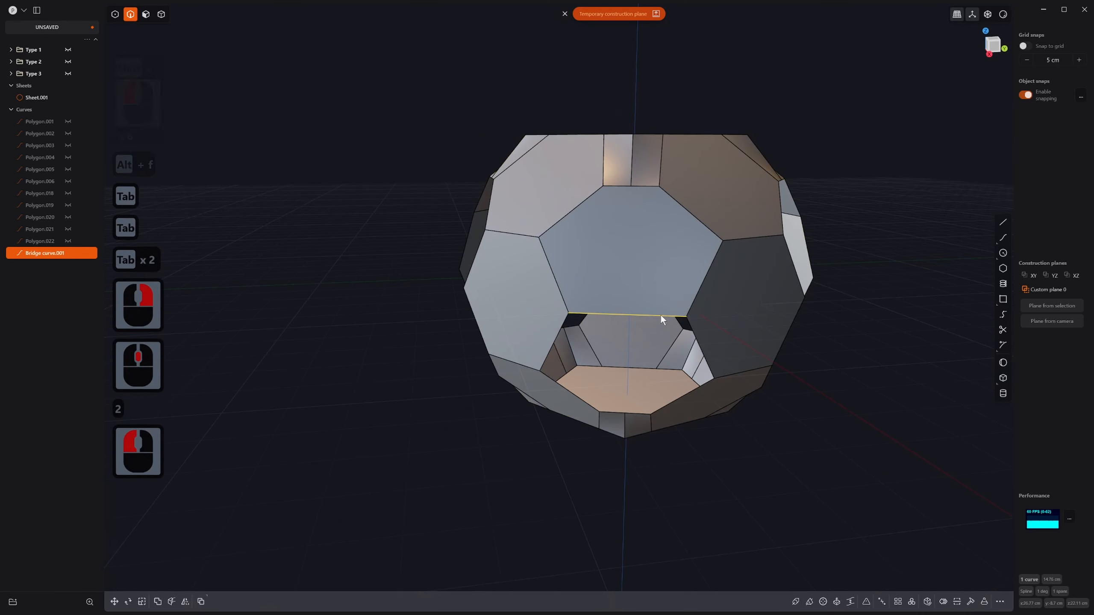
pyautogui.press('4')
pyautogui.click(640, 264)
pyautogui.press('3')
pyautogui.click(640, 264)
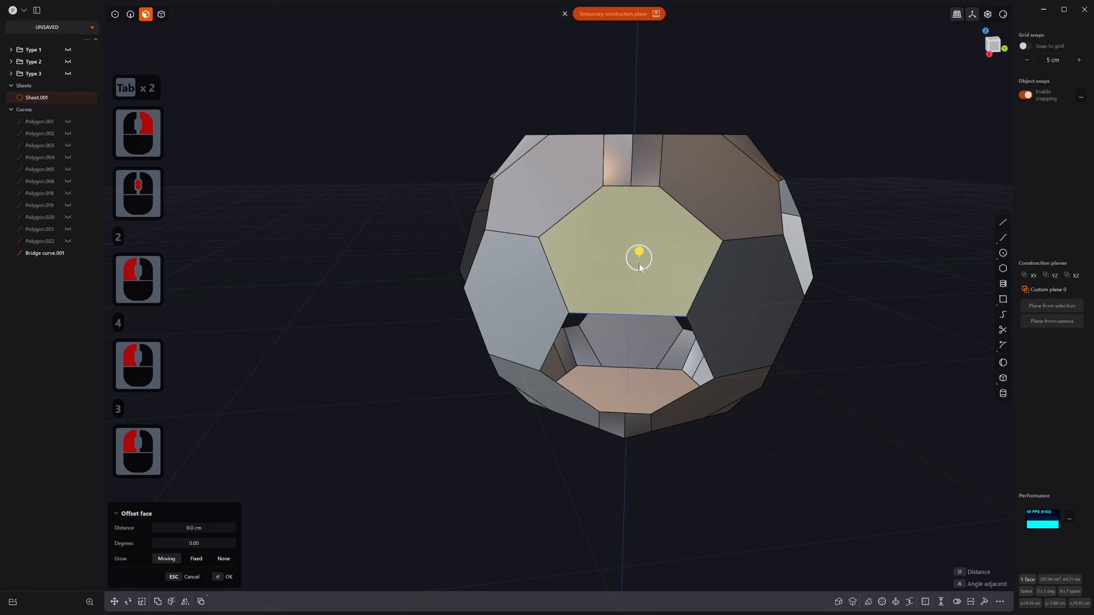
pyautogui.hotkey('alt', 'j')
# Step: Delete the leftover bridge curve and select the copied hexagonal sheet
pyautogui.click(647, 318)
pyautogui.press('2')
pyautogui.click(627, 315)
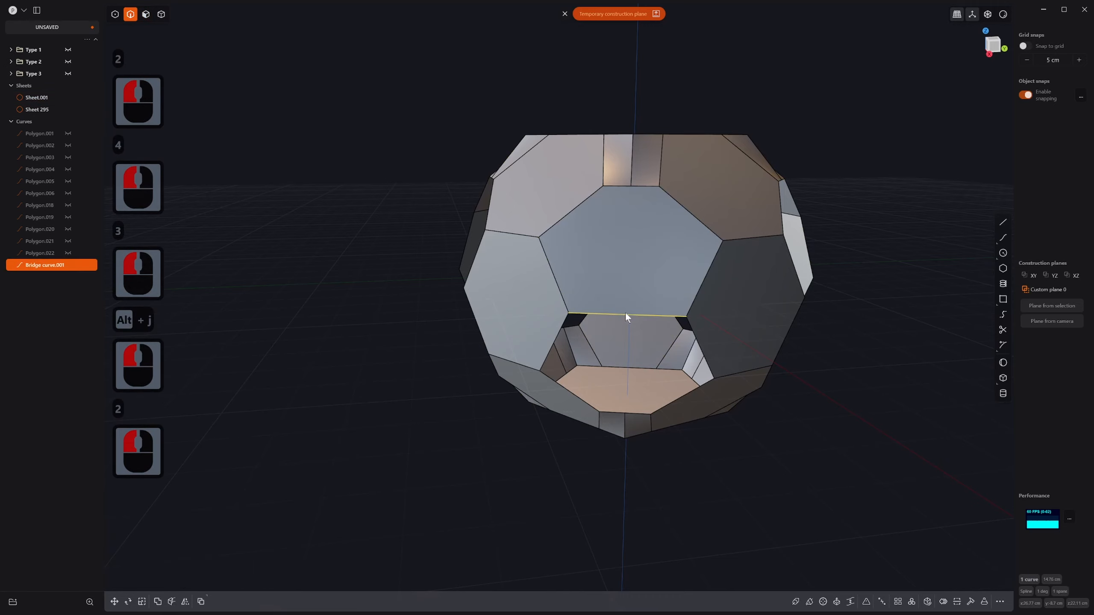
pyautogui.press('x')
pyautogui.click(645, 281)
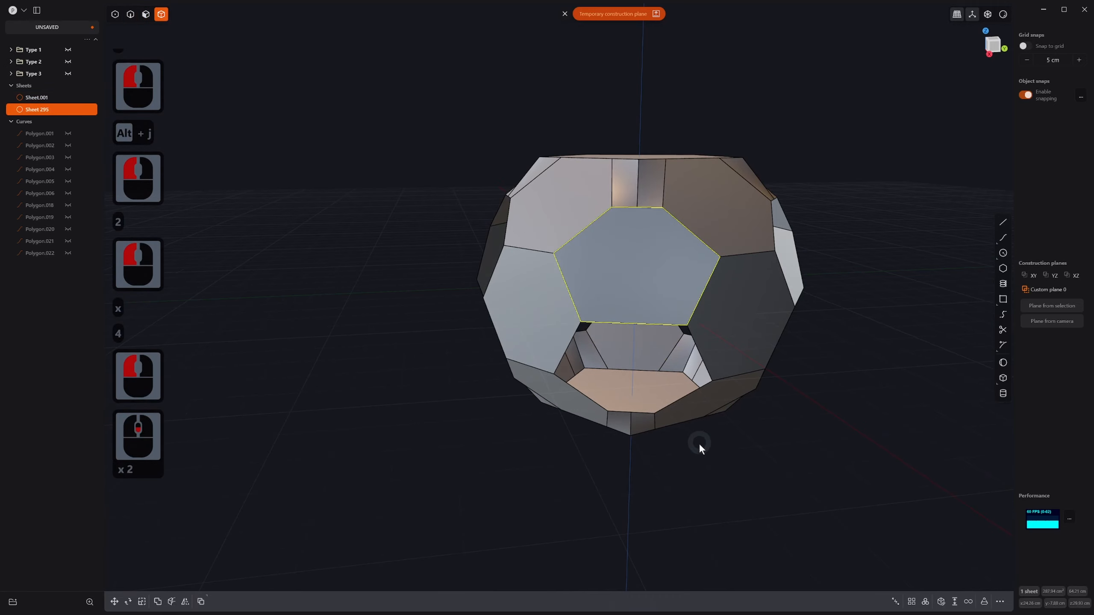
# Step: Try a radial array of the hexagonal sheet, then undo it and reselect the sheet
pyautogui.scroll(-3, 698, 444)
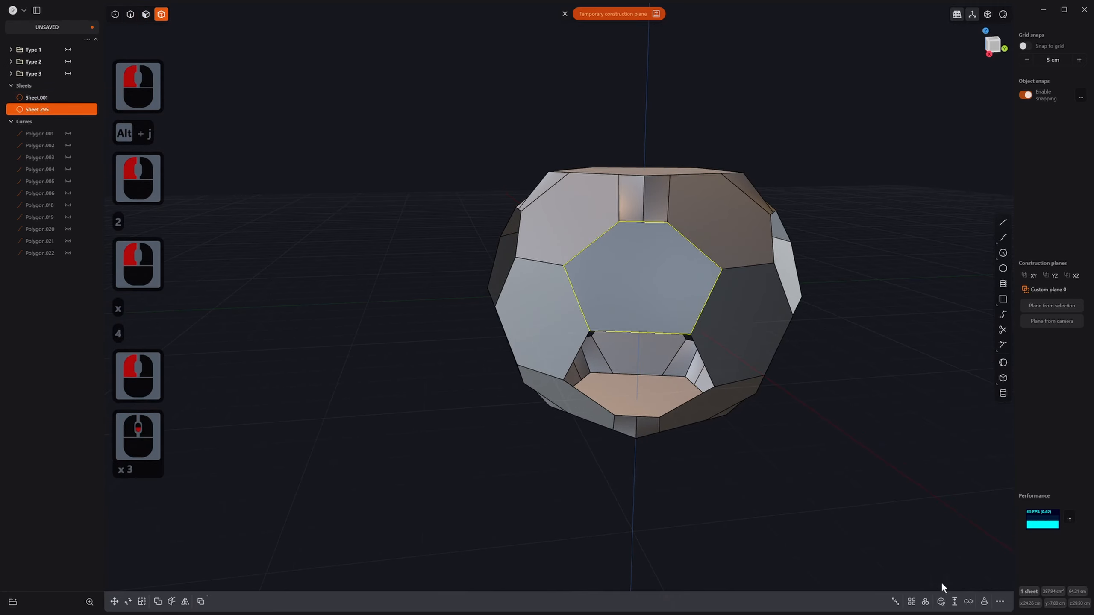
pyautogui.click(925, 602)
pyautogui.moveTo(823, 420); pyautogui.dragTo(654, 431, button='middle')
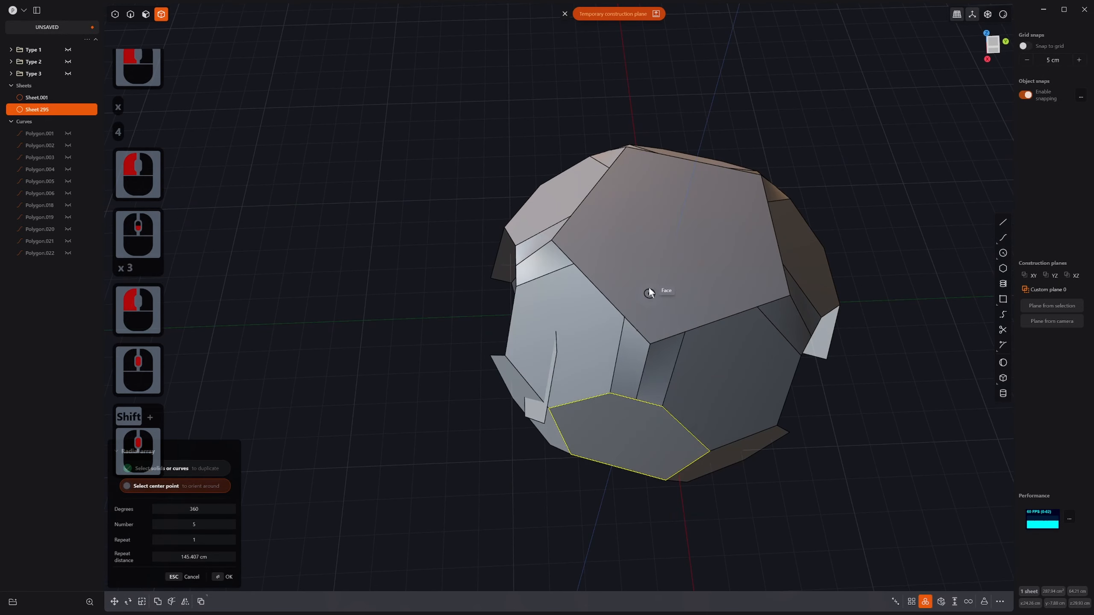
pyautogui.click(676, 236)
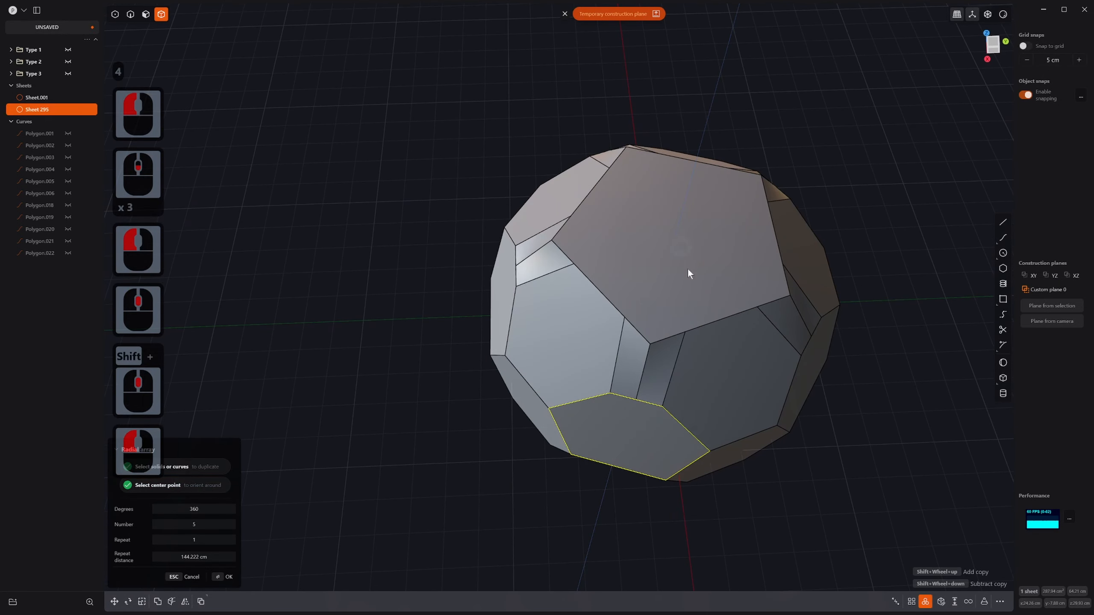
pyautogui.moveTo(687, 268); pyautogui.dragTo(656, 374, button='middle')
pyautogui.hotkey('ctrl', 'z')
pyautogui.hotkey('ctrl', 'z')
pyautogui.hotkey('ctrl', 'z')
pyautogui.click(657, 436)
pyautogui.hotkey('ctrl', 'z')
pyautogui.hotkey('ctrl', 'z')
pyautogui.hotkey('ctrl', 'z')
# Step: Undo the extra panel and fill the hexagonal hole's six edges with an XNurbs patch
pyautogui.hotkey('ctrl', 'z')
pyautogui.hotkey('ctrl', 'z')
pyautogui.hotkey('ctrl', 'z')
pyautogui.hotkey('ctrl', 'z')
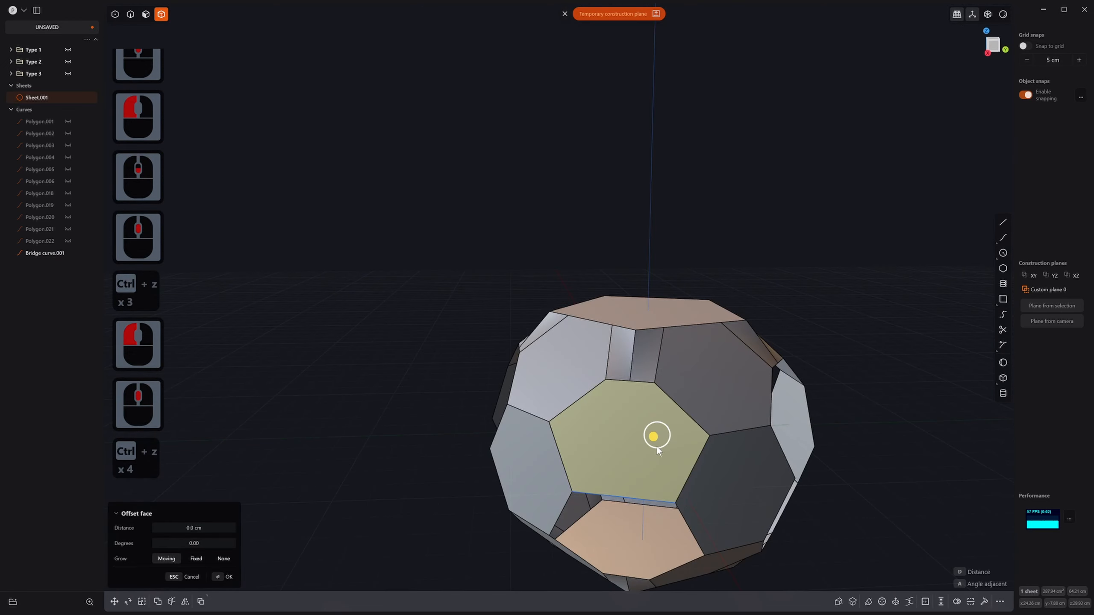
pyautogui.hotkey('ctrl', 'z')
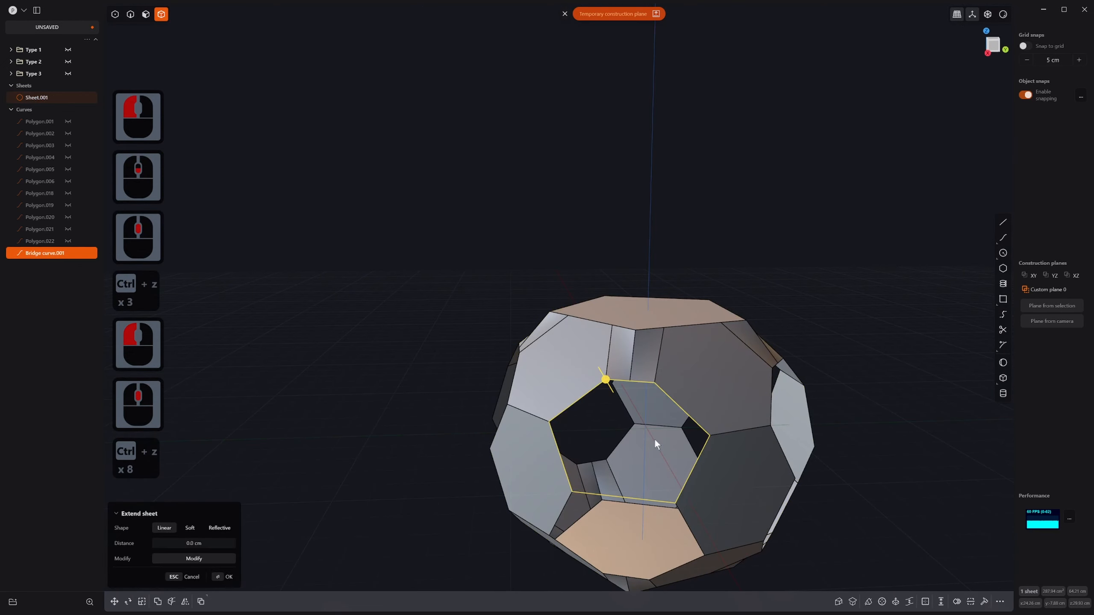
pyautogui.moveTo(654, 438); pyautogui.dragTo(640, 454, button='middle')
pyautogui.click(642, 448)
pyautogui.press('2')
pyautogui.click(650, 417)
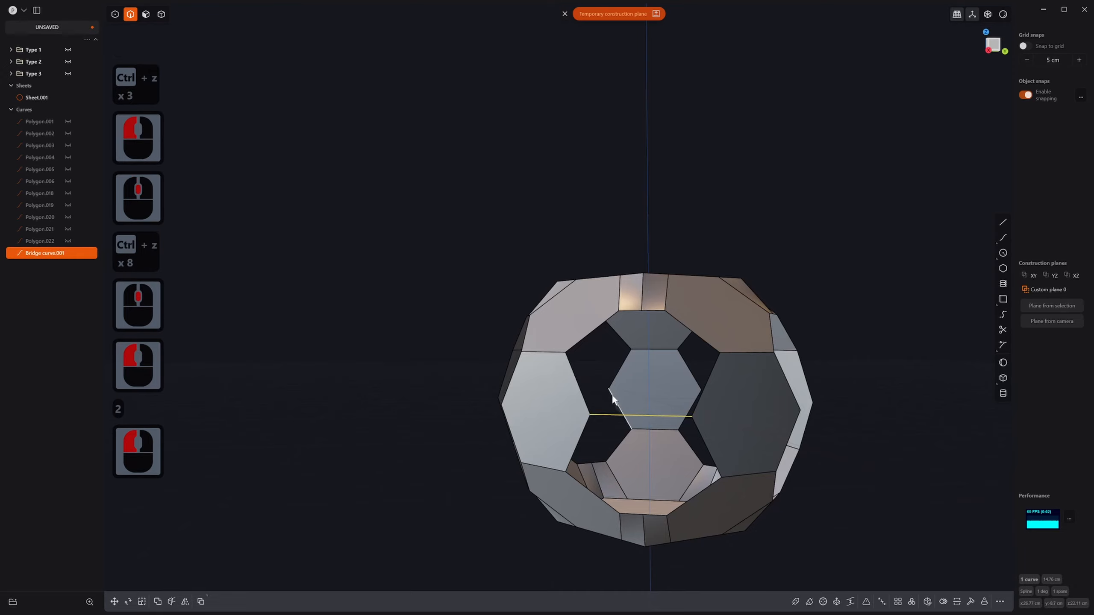
pyautogui.keyDown('shift'); pyautogui.click(579, 383); pyautogui.keyUp('shift')
pyautogui.keyDown('shift'); pyautogui.click(597, 328); pyautogui.keyUp('shift')
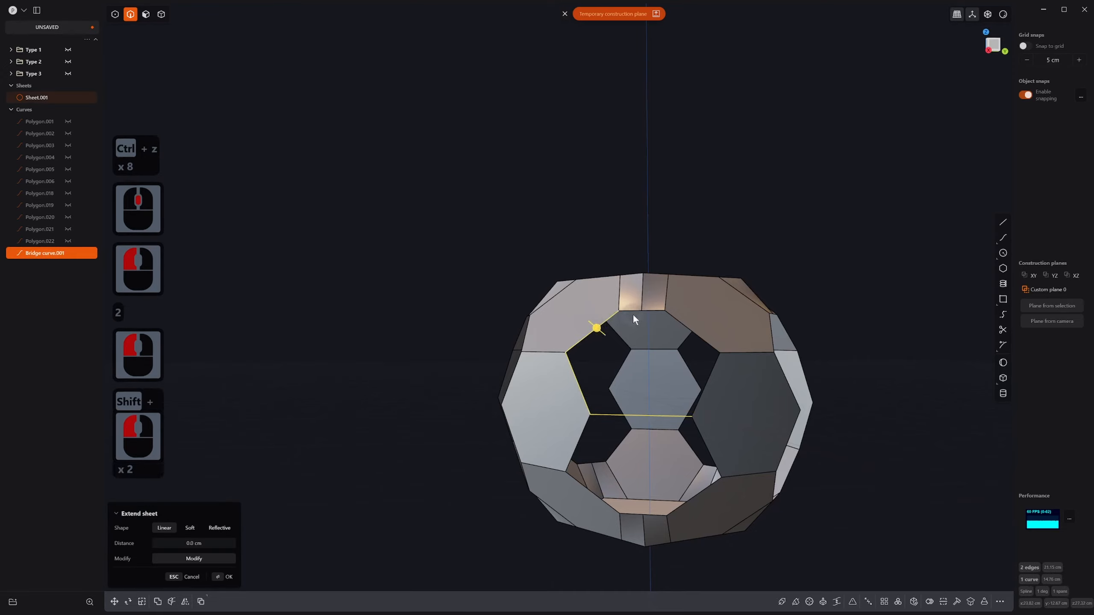
pyautogui.keyDown('shift'); pyautogui.click(632, 312); pyautogui.keyUp('shift')
pyautogui.keyDown('shift'); pyautogui.click(647, 312); pyautogui.keyUp('shift')
pyautogui.keyDown('shift'); pyautogui.click(713, 345); pyautogui.keyUp('shift')
pyautogui.keyDown('shift'); pyautogui.click(713, 371); pyautogui.keyUp('shift')
pyautogui.hotkey('alt', 'v')
pyautogui.moveTo(706, 385); pyautogui.dragTo(726, 403, button='middle')
pyautogui.rightClick(750, 377)
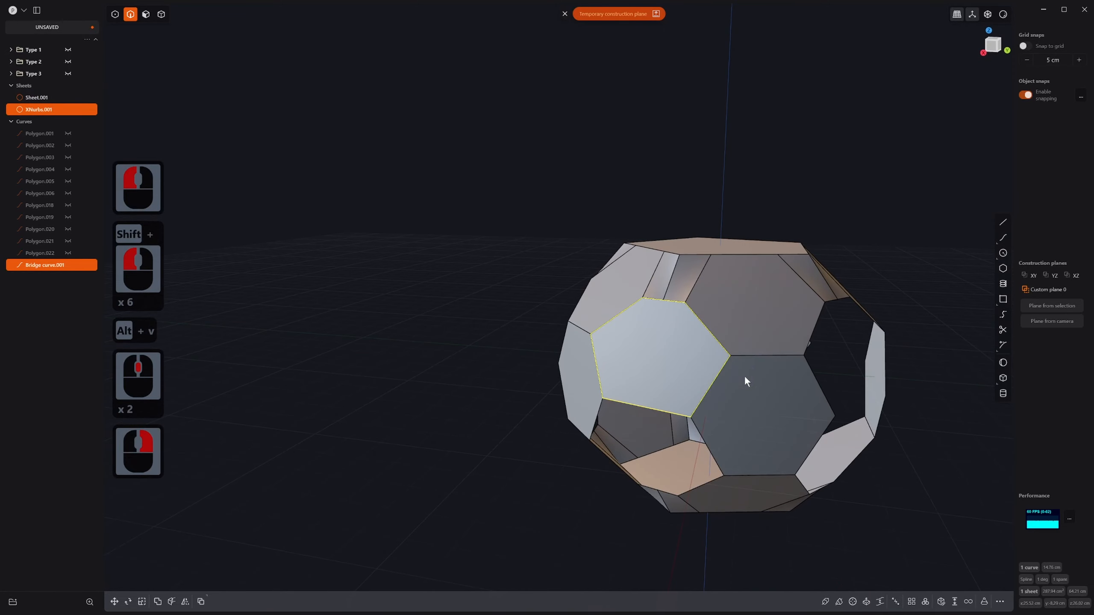
# Step: Radially array the hexagon patch into 5 copies around the ball centre
pyautogui.click(925, 602)
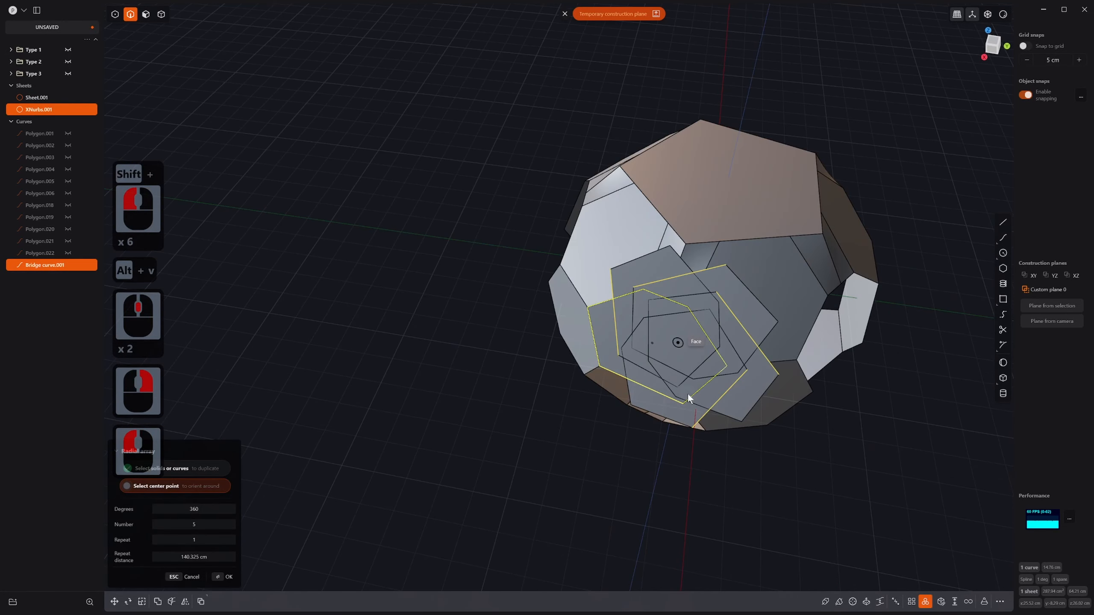
pyautogui.moveTo(688, 399); pyautogui.dragTo(679, 349, button='middle')
pyautogui.click(678, 350)
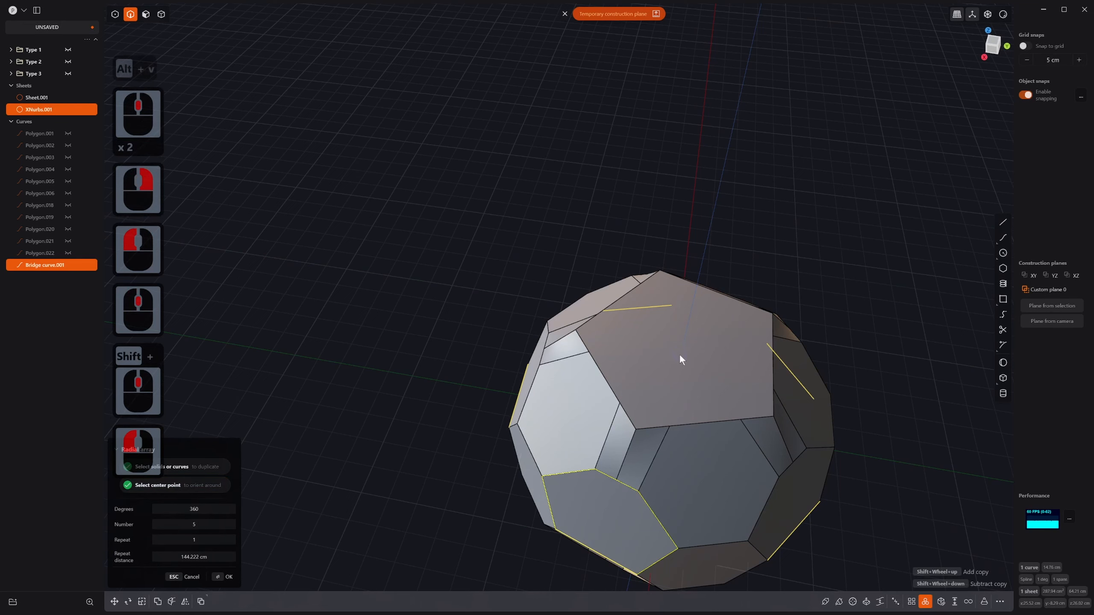
pyautogui.rightClick(681, 401)
pyautogui.press('j')
pyautogui.click(684, 392)
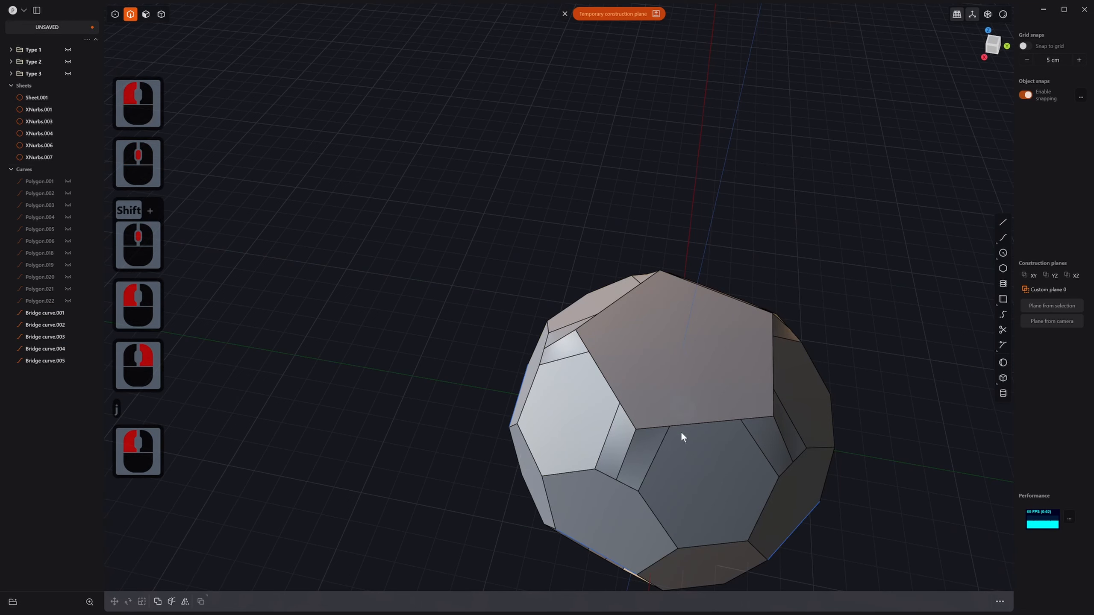
pyautogui.scroll(-3, 680, 432)
pyautogui.moveTo(676, 446); pyautogui.dragTo(672, 424, button='middle')
# Step: Join the first hexagon patch sheets to the main ball sheet
pyautogui.click(630, 515)
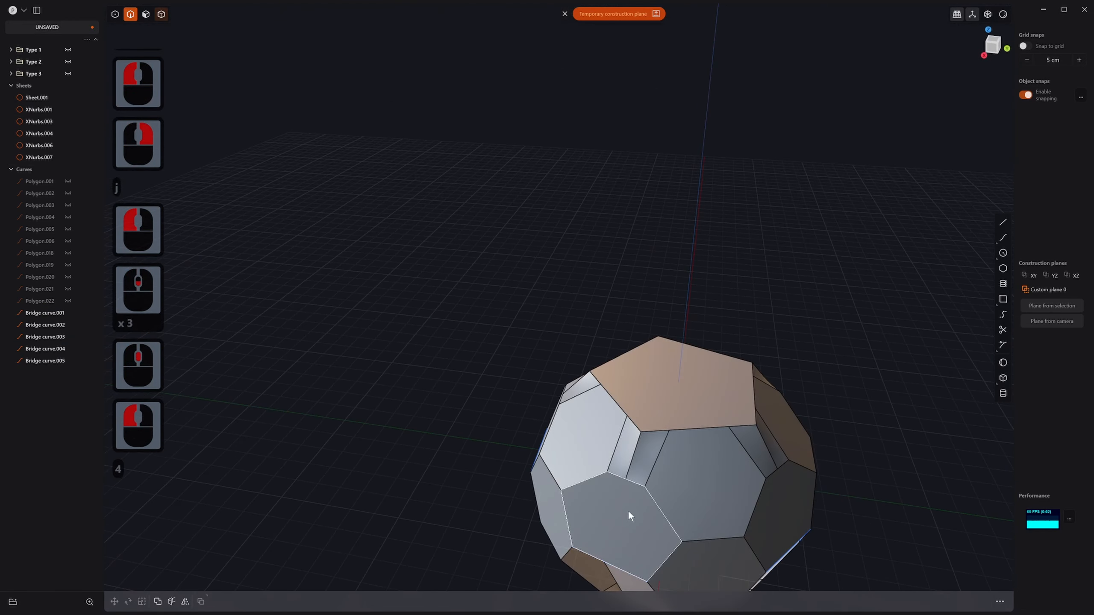
pyautogui.press('4')
pyautogui.click(658, 503)
pyautogui.keyDown('shift'); pyautogui.click(781, 505); pyautogui.keyUp('shift')
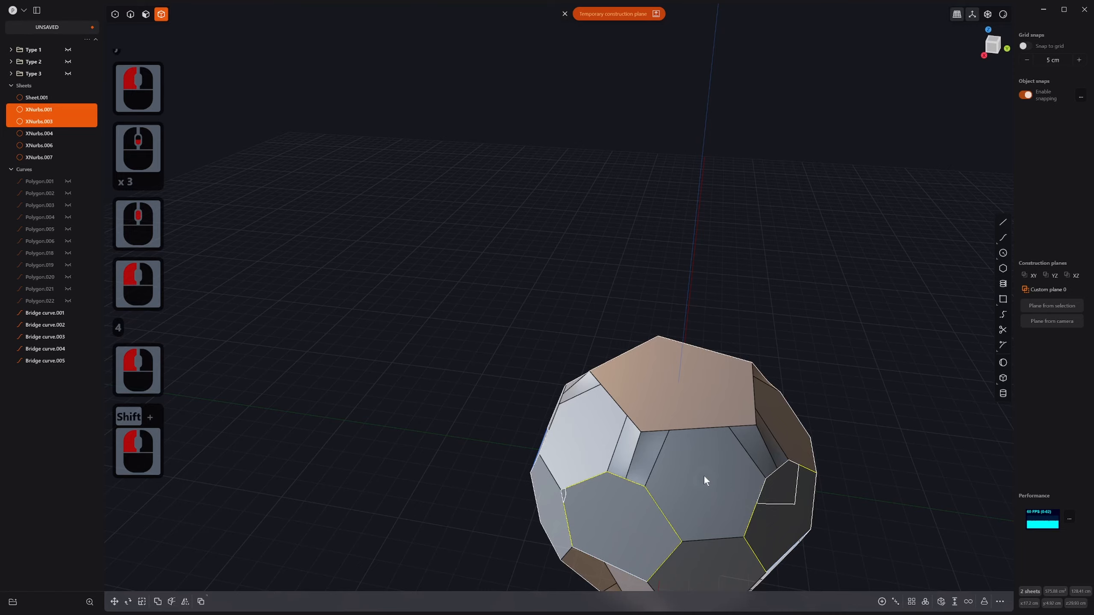
pyautogui.press('j')
pyautogui.click(693, 455)
pyautogui.scroll(-2, 716, 500)
pyautogui.click(577, 533)
pyautogui.moveTo(578, 534); pyautogui.dragTo(705, 504, button='middle')
pyautogui.keyDown('shift'); pyautogui.moveTo(705, 503); pyautogui.dragTo(677, 463, button='middle'); pyautogui.keyUp('shift')
pyautogui.click(594, 477)
pyautogui.press('j')
pyautogui.click(638, 403)
pyautogui.moveTo(462, 514); pyautogui.dragTo(569, 497, button='middle')
# Step: Join the remaining patch sheets together, including XNurbs.001
pyautogui.click(370, 399)
pyautogui.press('j')
pyautogui.click(420, 368)
pyautogui.moveTo(458, 424); pyautogui.dragTo(410, 449, button='middle')
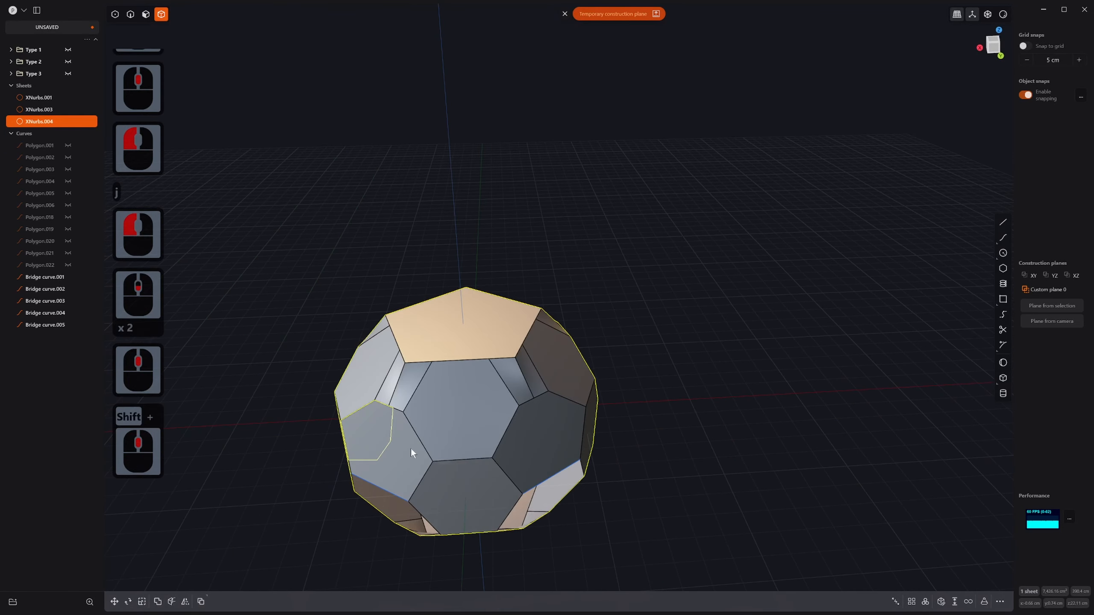
pyautogui.click(400, 452)
pyautogui.press('j')
pyautogui.click(440, 438)
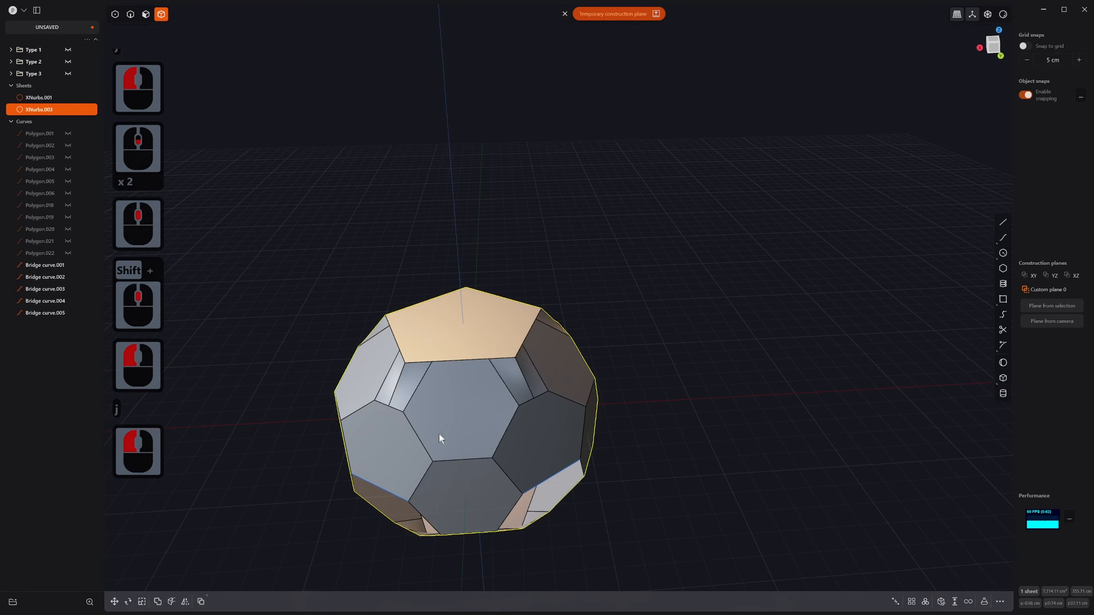
pyautogui.keyDown('shift'); pyautogui.click(41, 99); pyautogui.keyUp('shift')
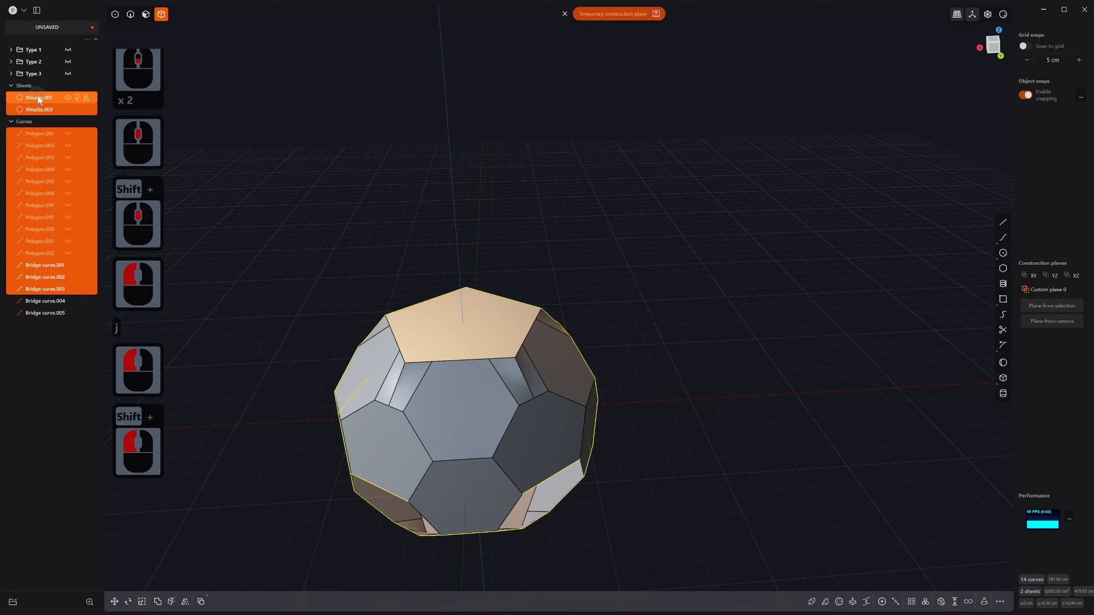
pyautogui.press('j')
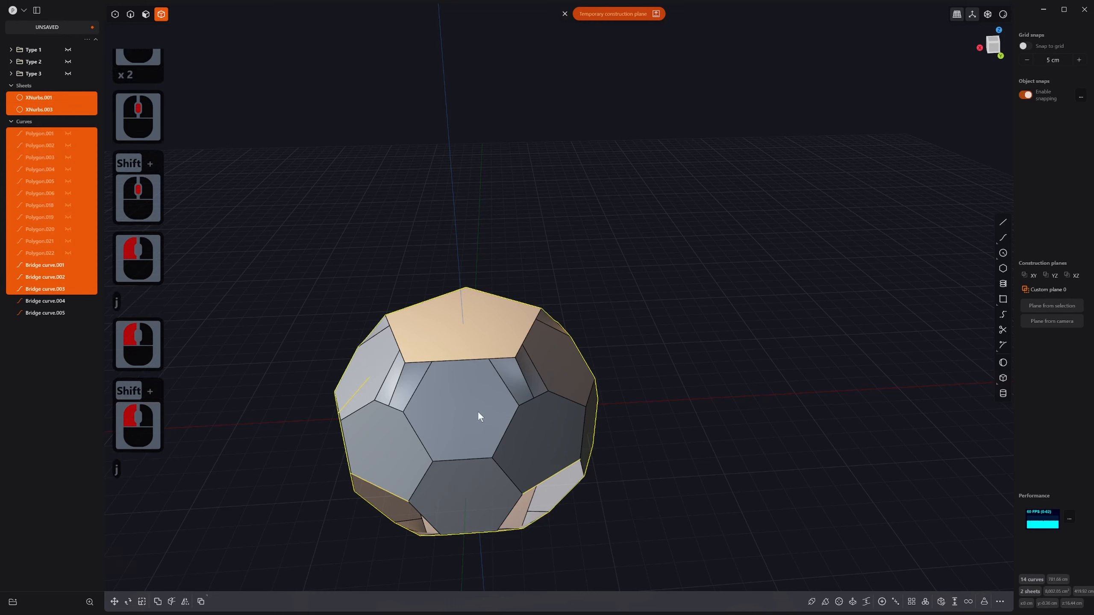
pyautogui.click(477, 396)
pyautogui.click(477, 395)
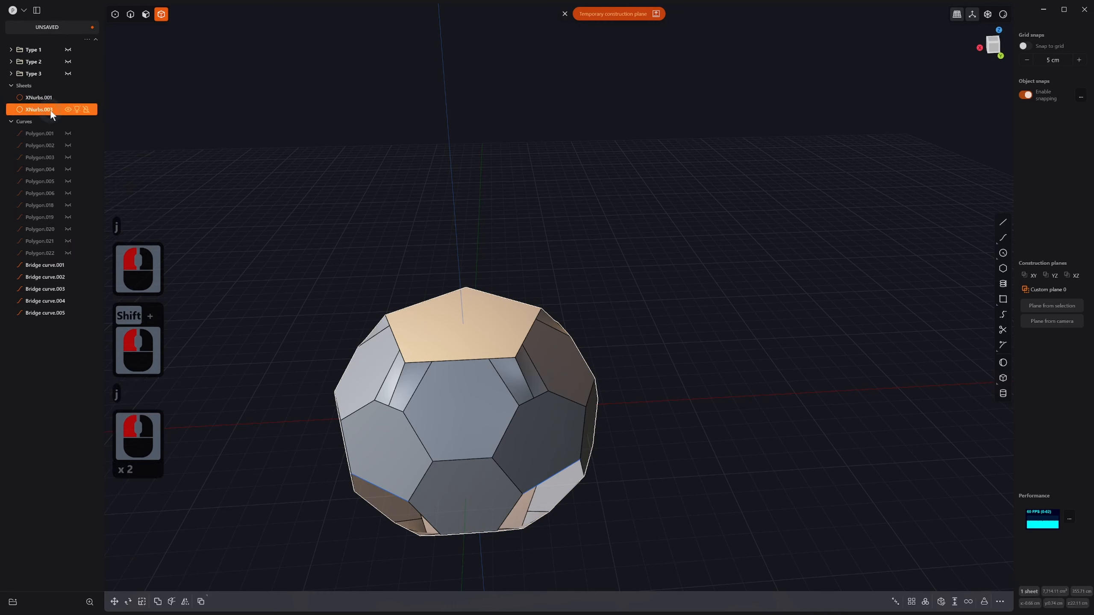
# Step: Frame the ball and merge XNurbs.003 into the XNurbs.001 sheet
pyautogui.press('/')
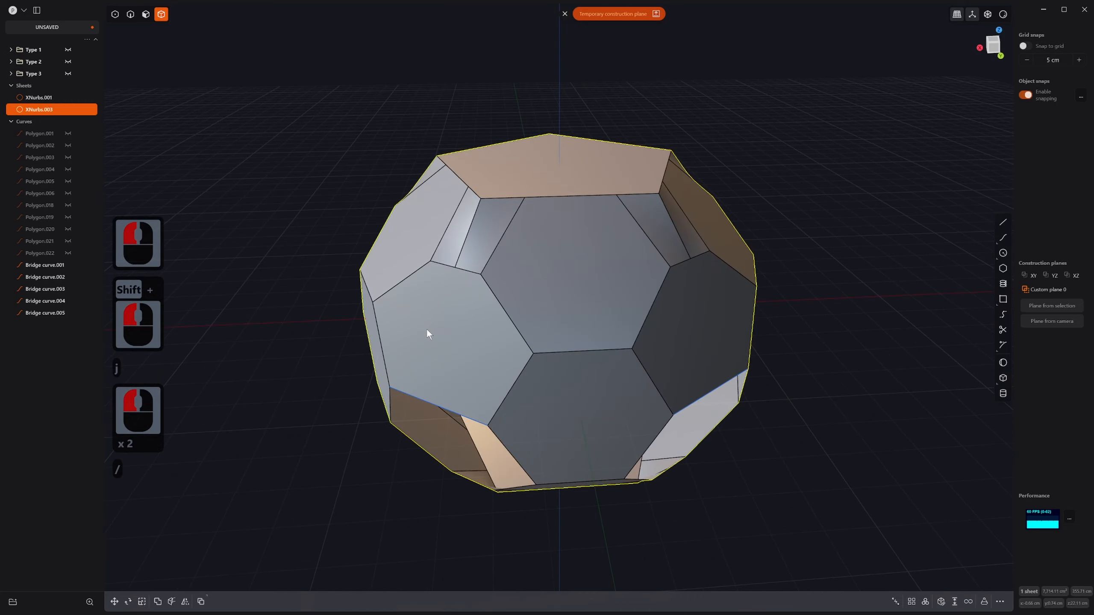
pyautogui.moveTo(428, 330); pyautogui.dragTo(487, 279, button='middle')
pyautogui.click(487, 279)
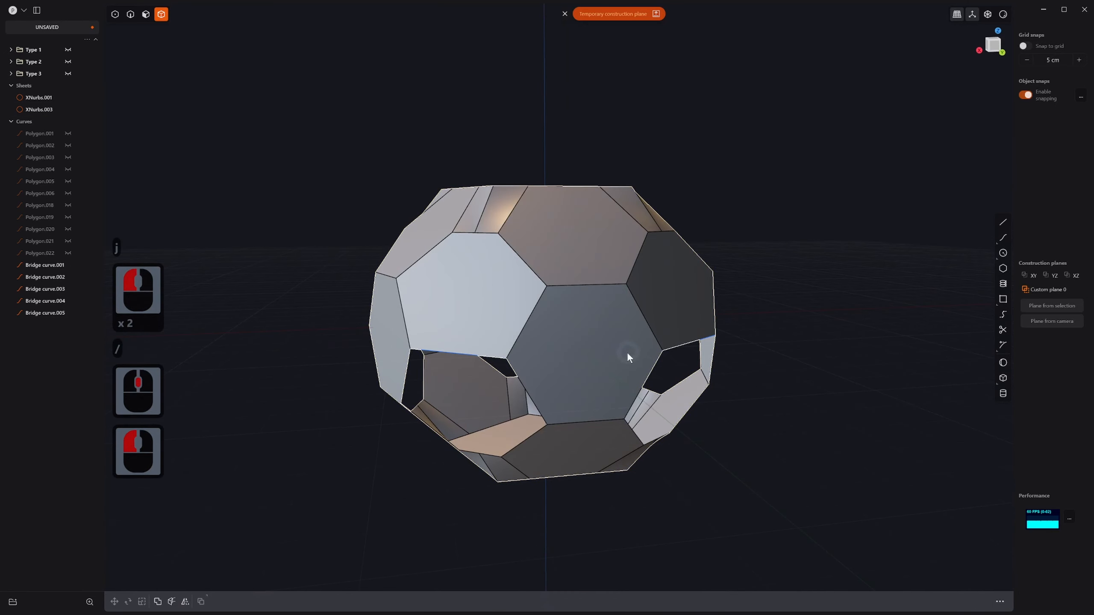
pyautogui.click(600, 419)
pyautogui.click(576, 429)
pyautogui.press('g')
pyautogui.press('g')
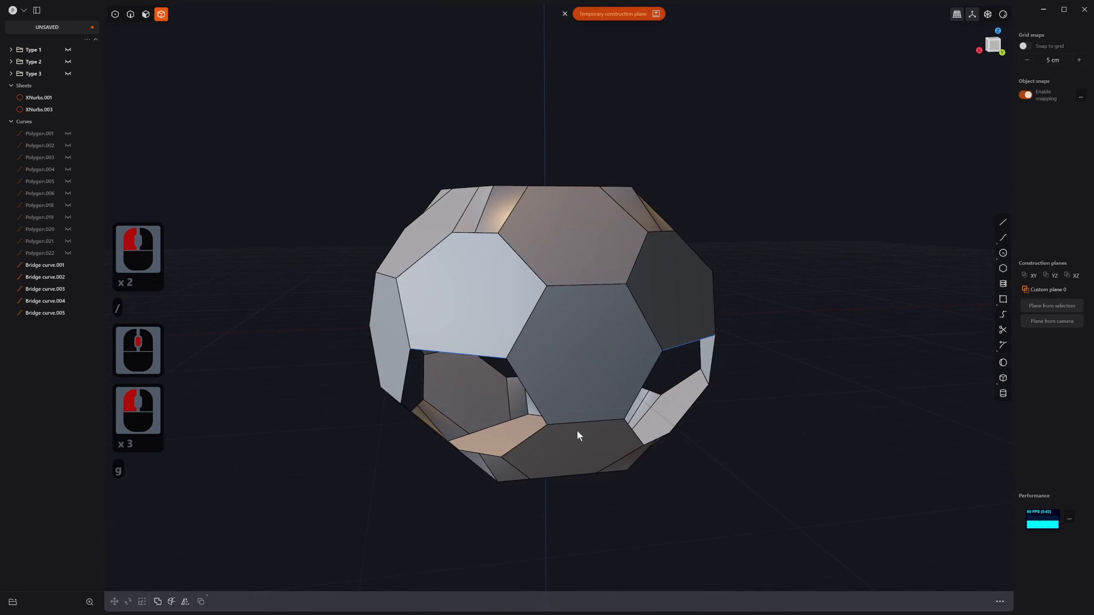
pyautogui.click(614, 372)
pyautogui.press('g')
pyautogui.press('g')
pyautogui.press('Escape')
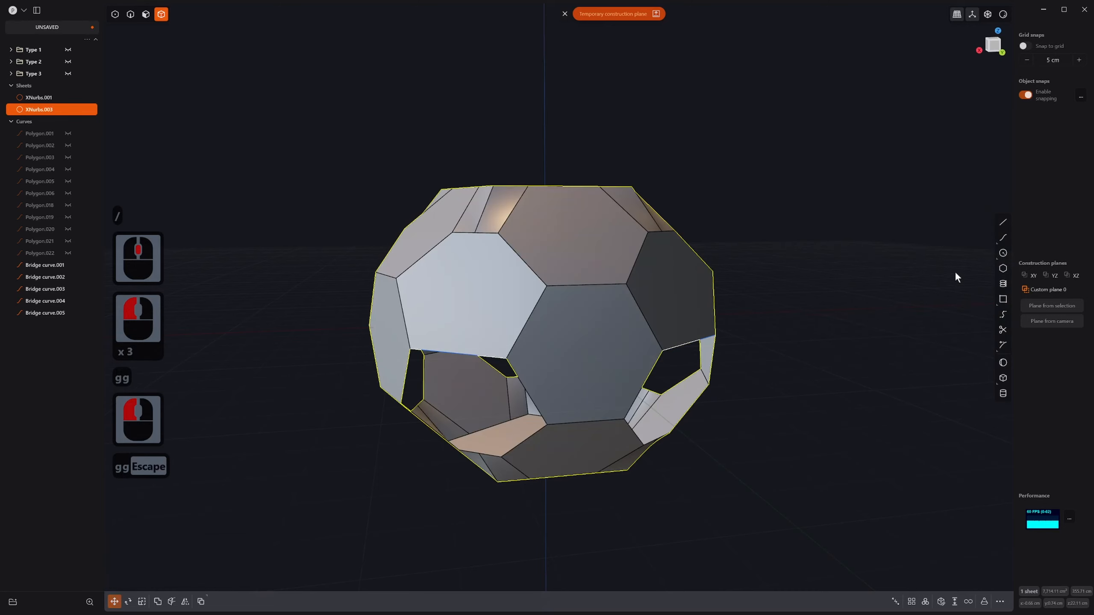
pyautogui.moveTo(605, 418); pyautogui.dragTo(750, 466, button='middle')
pyautogui.click(599, 387)
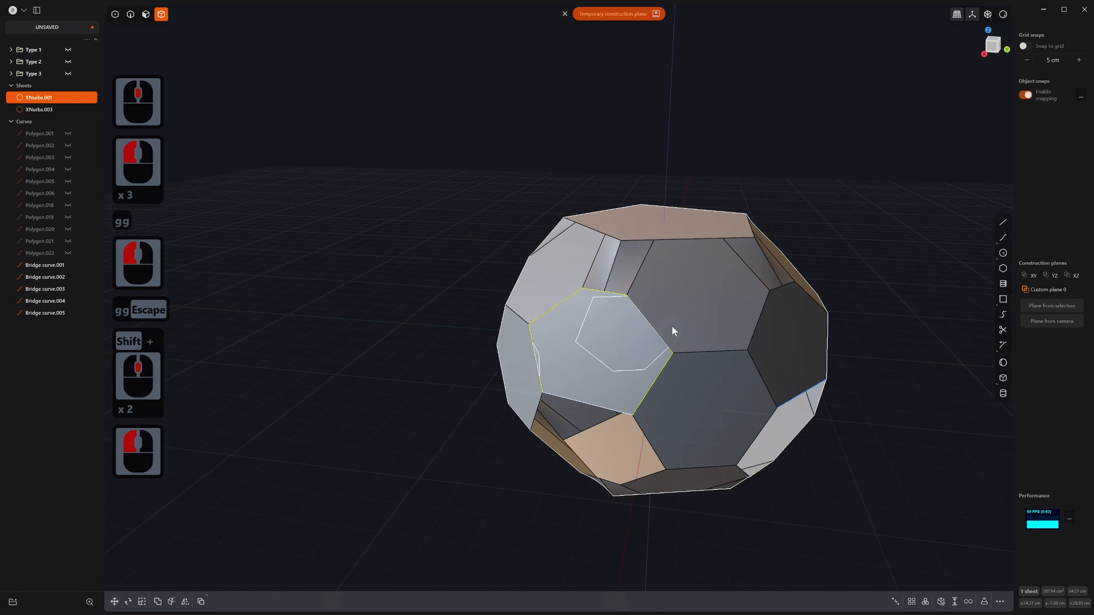
pyautogui.press('j')
pyautogui.click(699, 286)
# Step: Select all five Bridge curves in the outliner
pyautogui.scroll(-4, 675, 357)
pyautogui.keyDown('shift'); pyautogui.moveTo(670, 359); pyautogui.dragTo(631, 317, button='middle'); pyautogui.keyUp('shift')
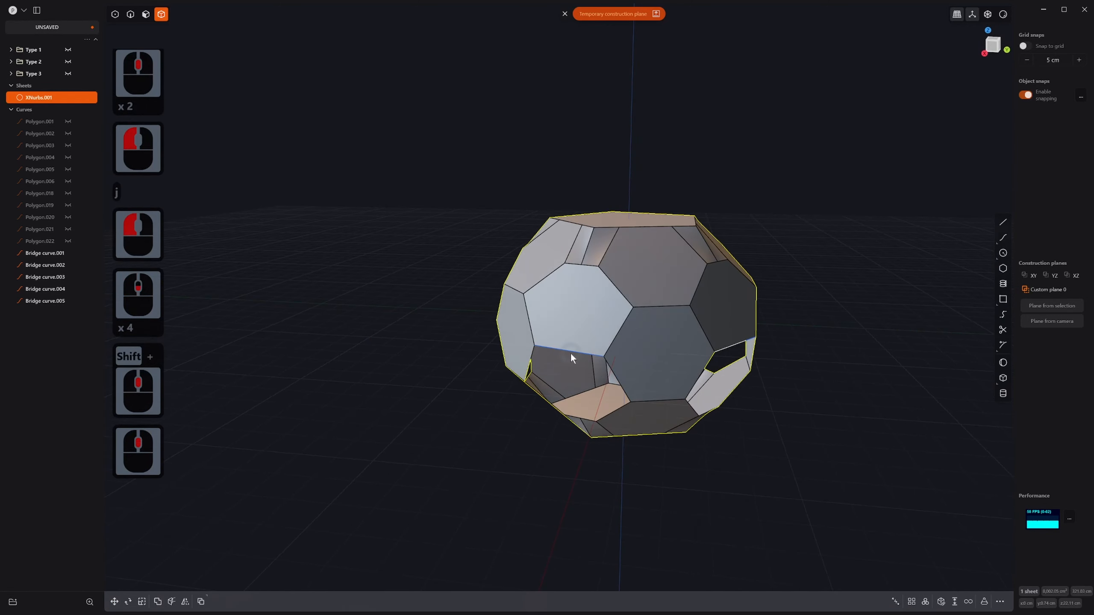
pyautogui.click(51, 262)
pyautogui.click(48, 256)
pyautogui.keyDown('shift'); pyautogui.click(42, 299); pyautogui.keyUp('shift')
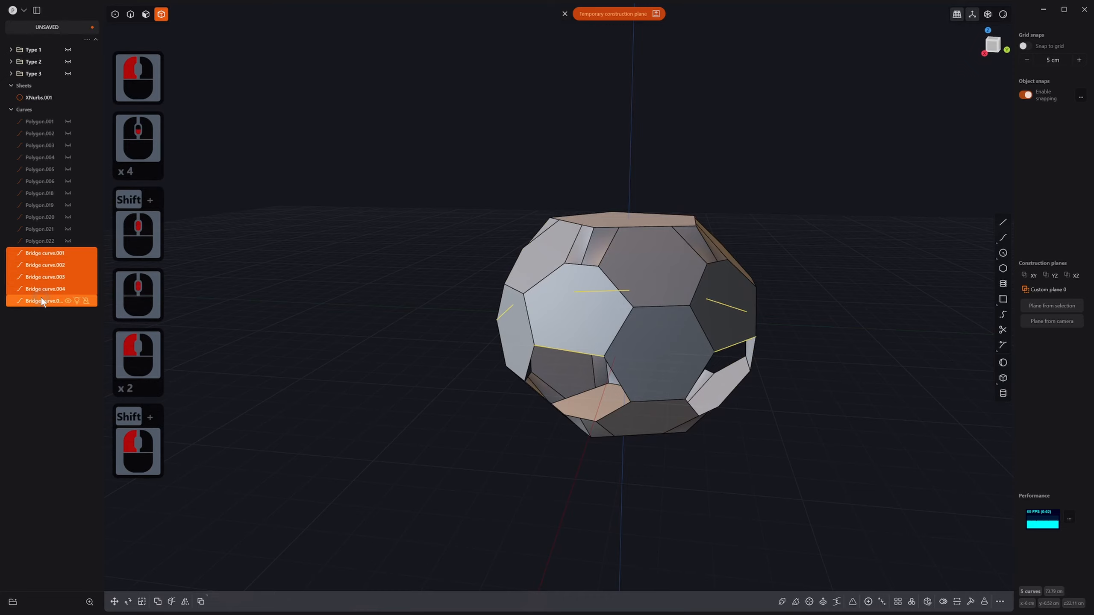
# Step: Delete the bridge curves and mirror the ball sheet across the Z axis
pyautogui.press('x')
pyautogui.click(615, 295)
pyautogui.hotkey('alt', 'x')
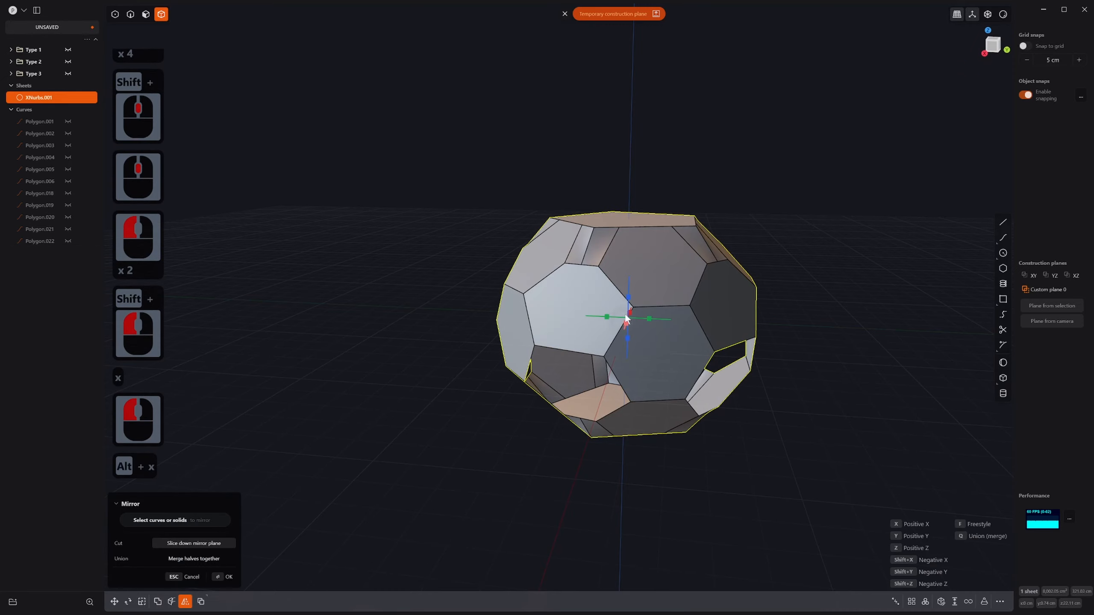
pyautogui.click(629, 295)
pyautogui.rightClick(598, 324)
pyautogui.moveTo(592, 339); pyautogui.dragTo(634, 356, button='middle')
# Step: Boolean-union the two mirrored halves into one closed solid, Solid 305
pyautogui.press('q')
pyautogui.press('q')
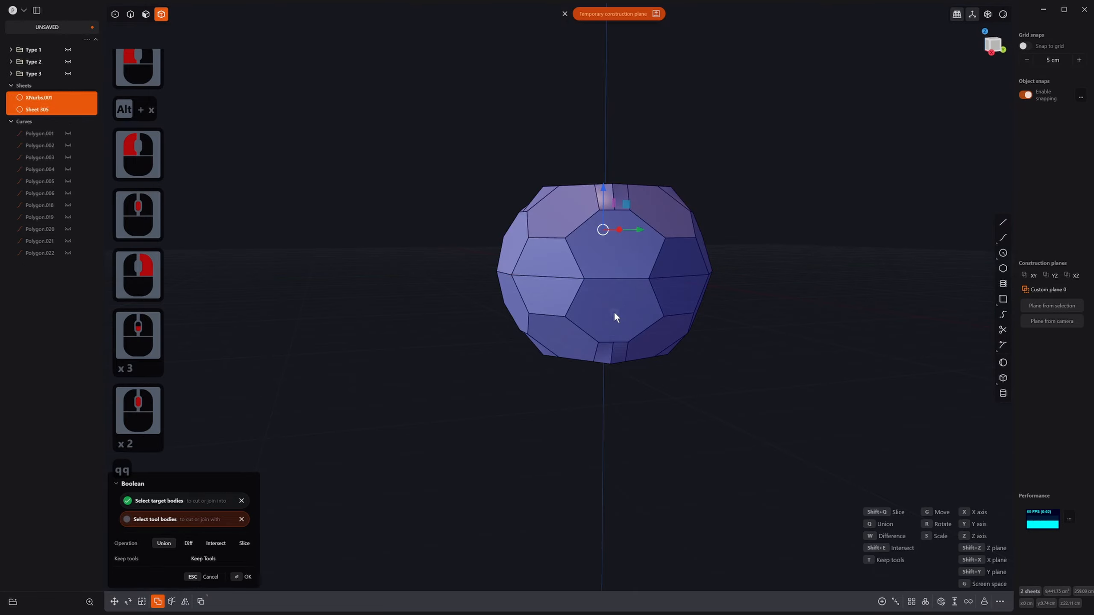
pyautogui.rightClick(615, 311)
pyautogui.moveTo(617, 311); pyautogui.dragTo(732, 451, button='middle')
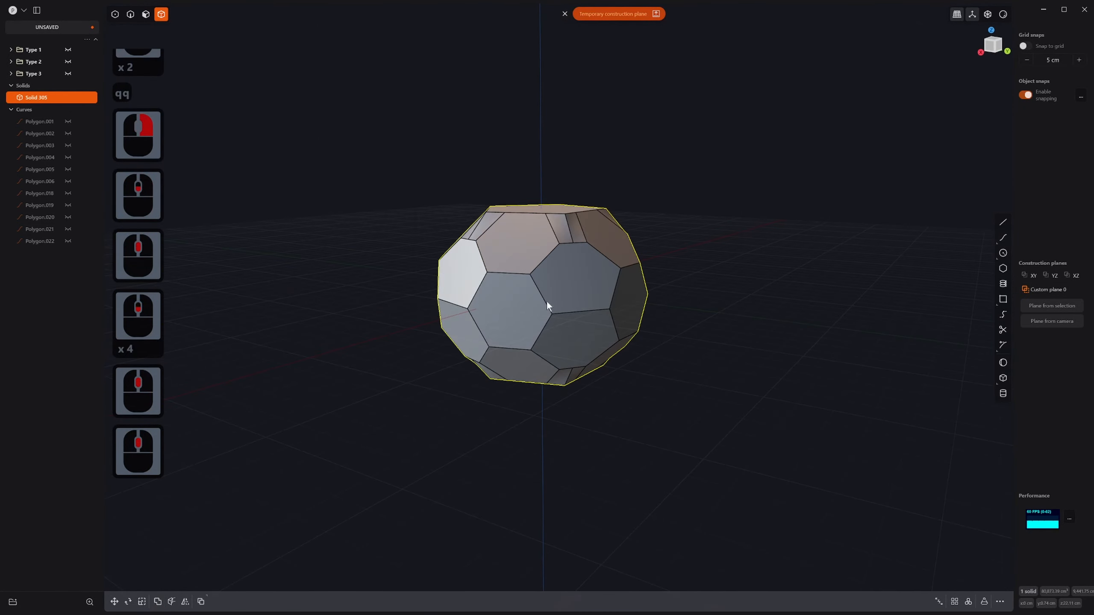
pyautogui.scroll(10, 549, 302)
pyautogui.keyDown('shift'); pyautogui.moveTo(567, 306); pyautogui.dragTo(578, 357, button='middle'); pyautogui.keyUp('shift')
pyautogui.moveTo(578, 340); pyautogui.dragTo(618, 388, button='middle')
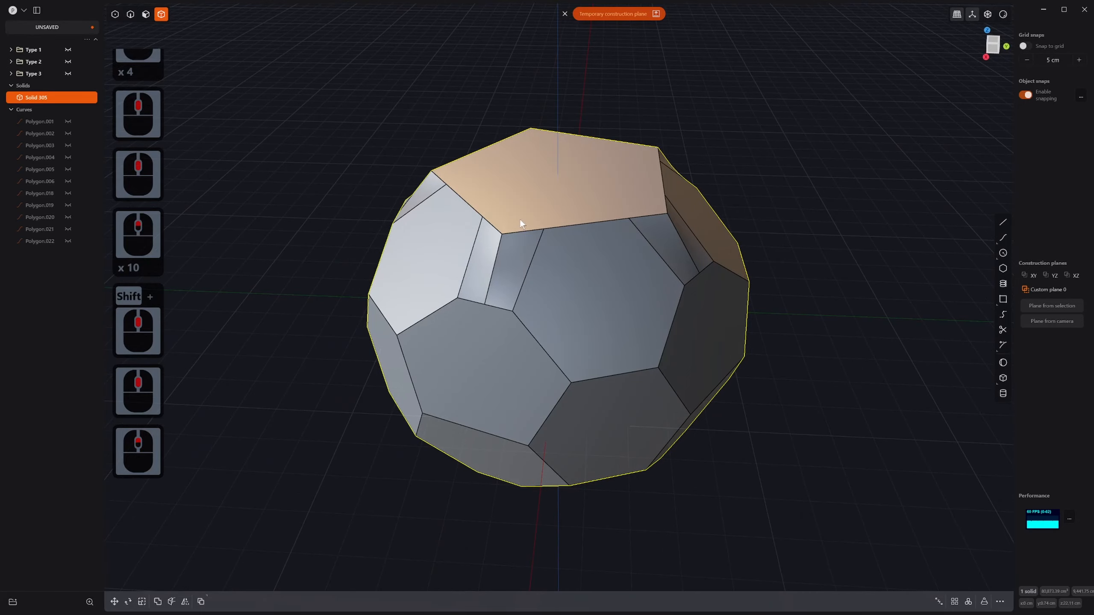
# Step: Offset the top and bottom pentagon faces inward
pyautogui.press('3')
pyautogui.click(538, 181)
pyautogui.press('o')
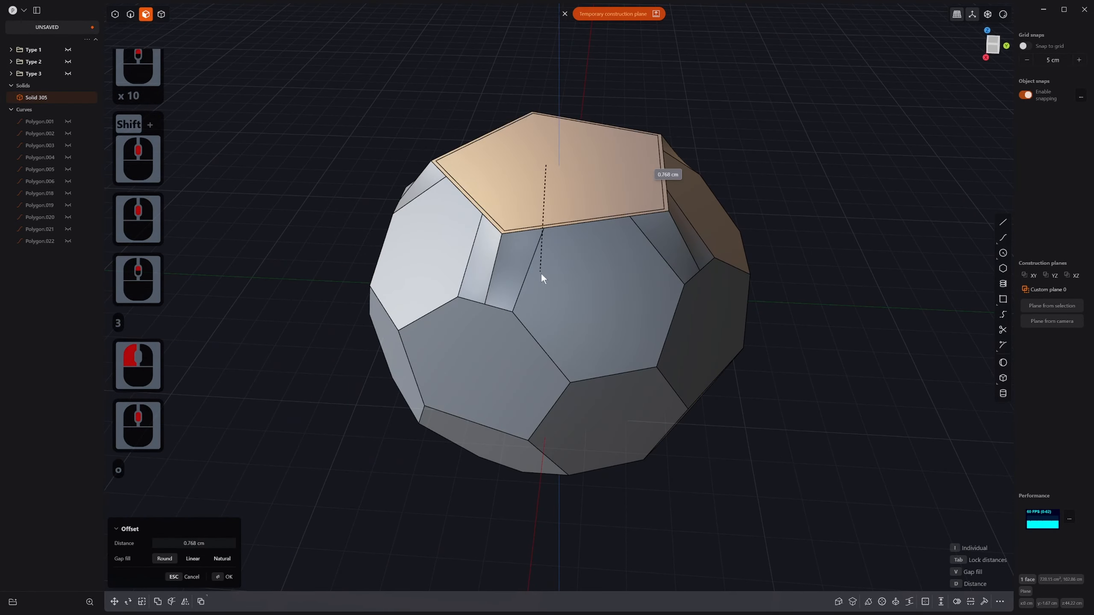
pyautogui.press('Escape')
pyautogui.moveTo(530, 311); pyautogui.dragTo(505, 342, button='middle')
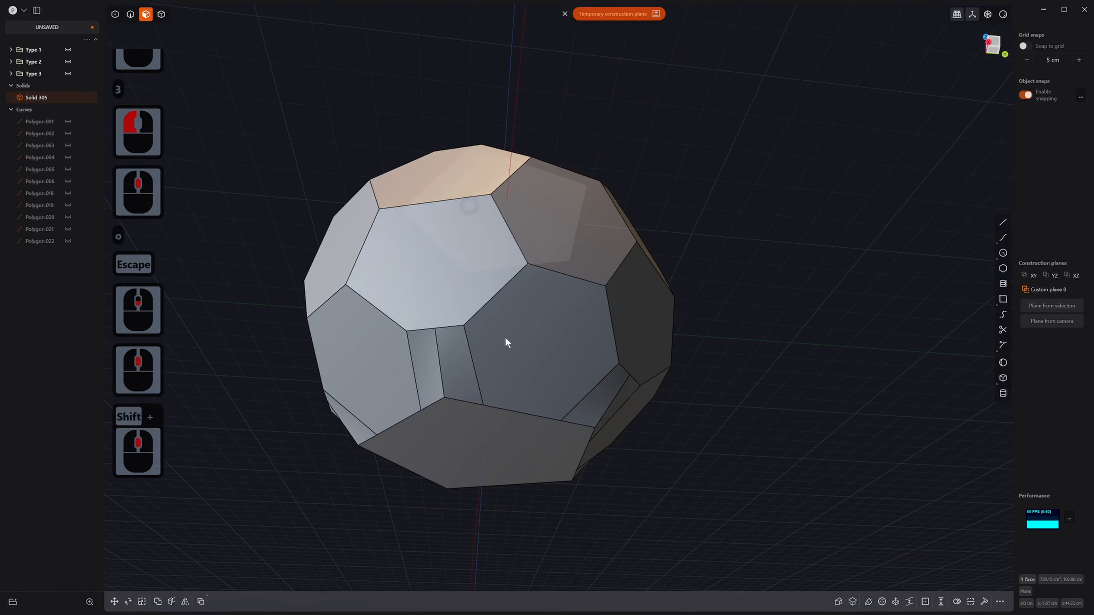
pyautogui.keyDown('shift'); pyautogui.click(492, 456); pyautogui.keyUp('shift')
pyautogui.moveTo(491, 456); pyautogui.dragTo(491, 457, button='middle')
pyautogui.press('o')
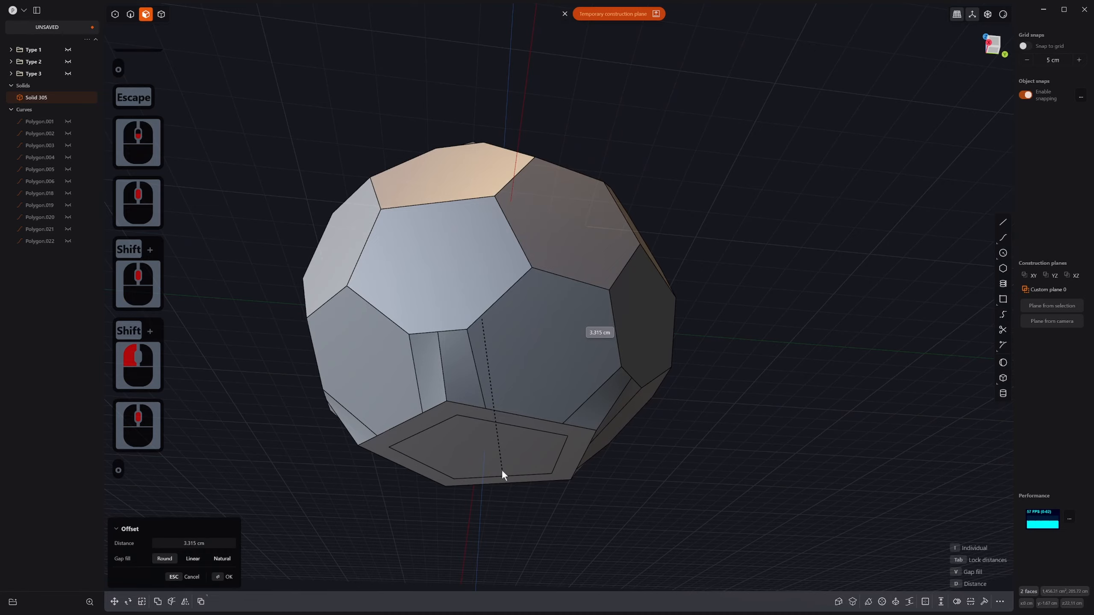
pyautogui.click(501, 469)
pyautogui.rightClick(498, 463)
pyautogui.click(495, 459)
# Step: Sink the inner top pentagon face about 2.6 cm into a recessed pocket
pyautogui.moveTo(457, 283); pyautogui.dragTo(503, 519, button='middle')
pyautogui.moveTo(504, 289); pyautogui.dragTo(510, 381, button='middle')
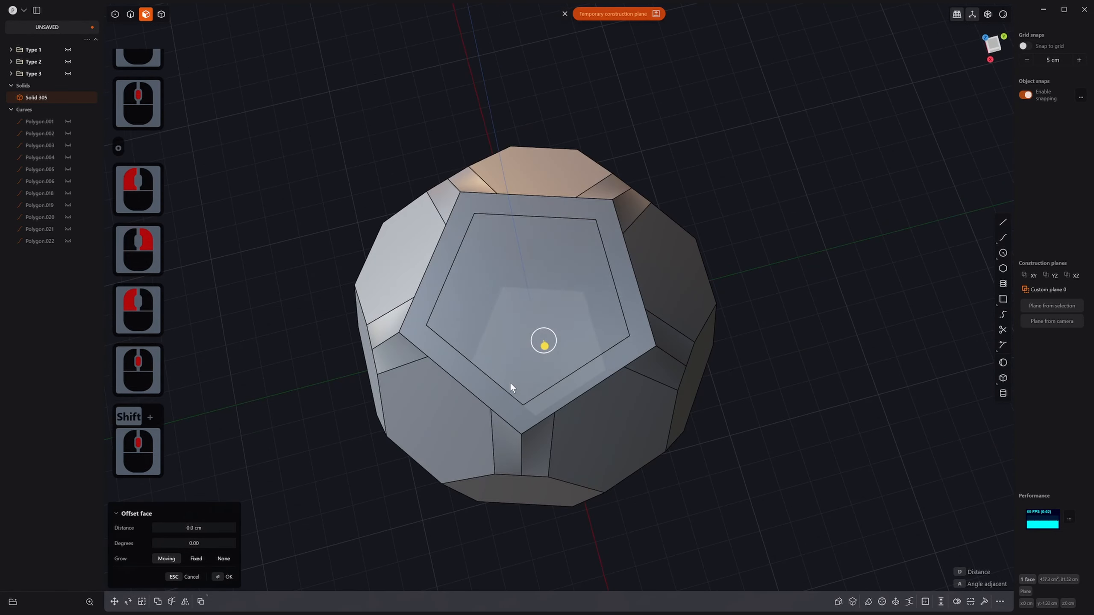
pyautogui.keyDown('shift'); pyautogui.click(523, 329); pyautogui.keyUp('shift')
pyautogui.moveTo(523, 329); pyautogui.dragTo(520, 301, button='middle')
pyautogui.moveTo(520, 302); pyautogui.dragTo(521, 307)
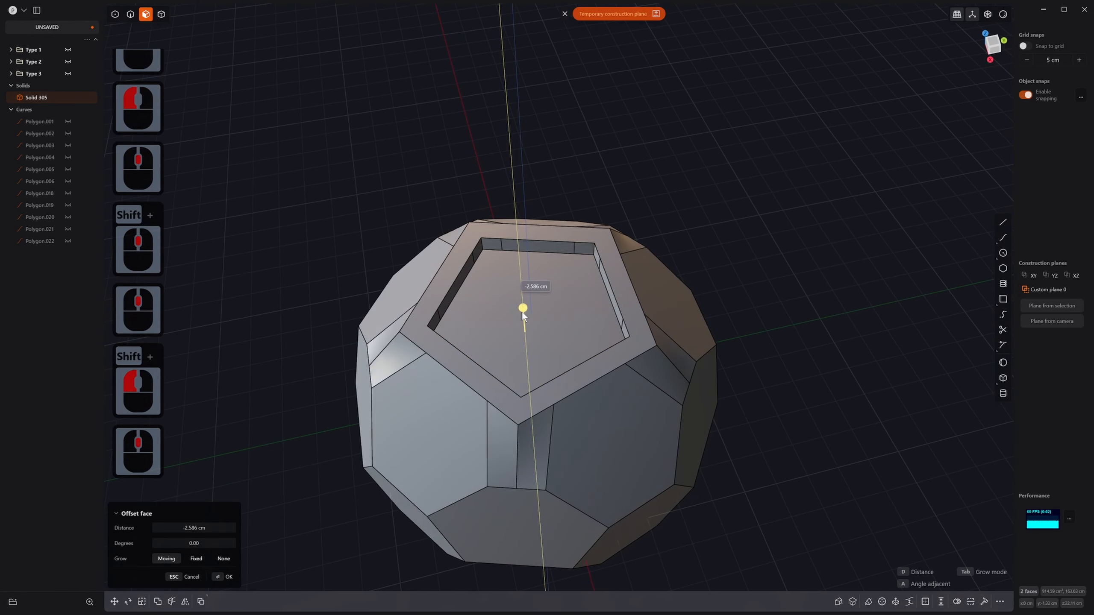
pyautogui.click(521, 310)
pyautogui.rightClick(519, 306)
pyautogui.press('2')
pyautogui.click(482, 248)
pyautogui.moveTo(490, 280); pyautogui.dragTo(566, 229, button='middle')
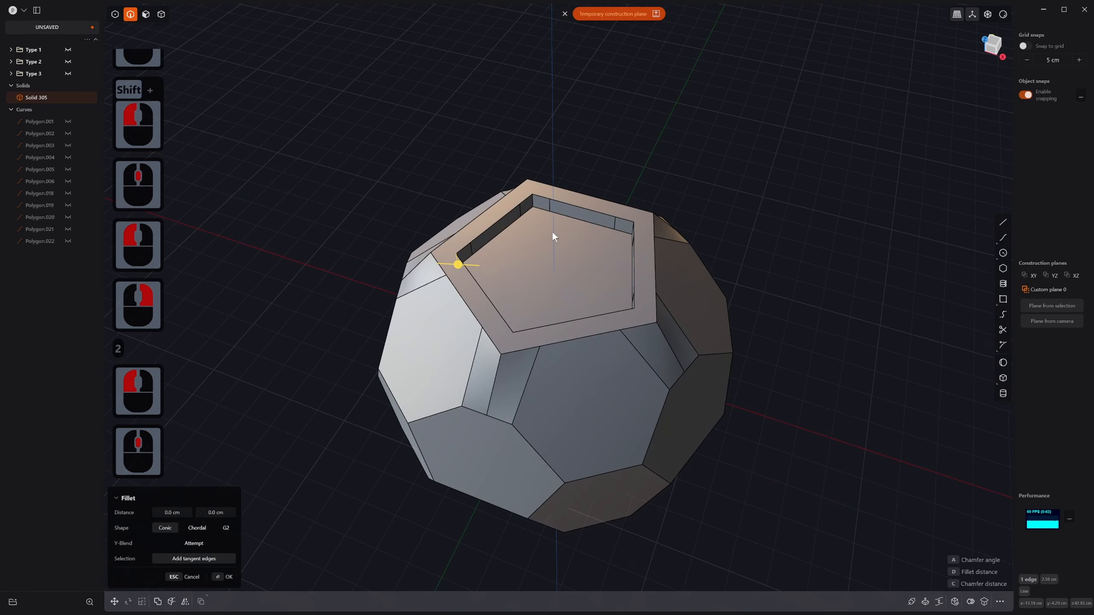
# Step: Run Delete Redundant Topology (fred) on Solid 305
pyautogui.click(580, 318)
pyautogui.press('4')
pyautogui.click(581, 324)
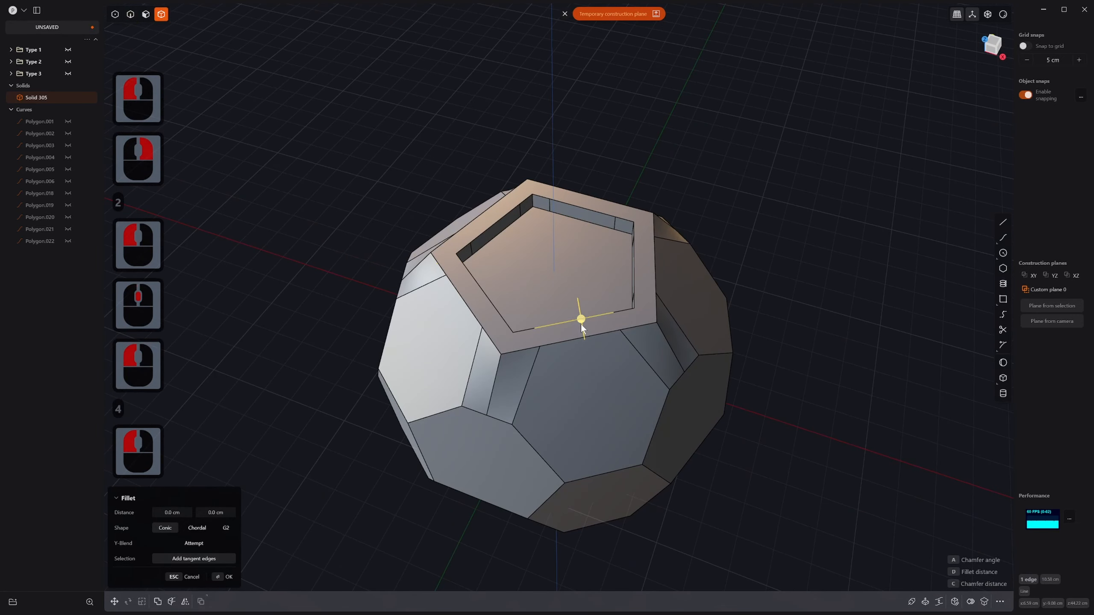
pyautogui.click(596, 378)
pyautogui.click(603, 375)
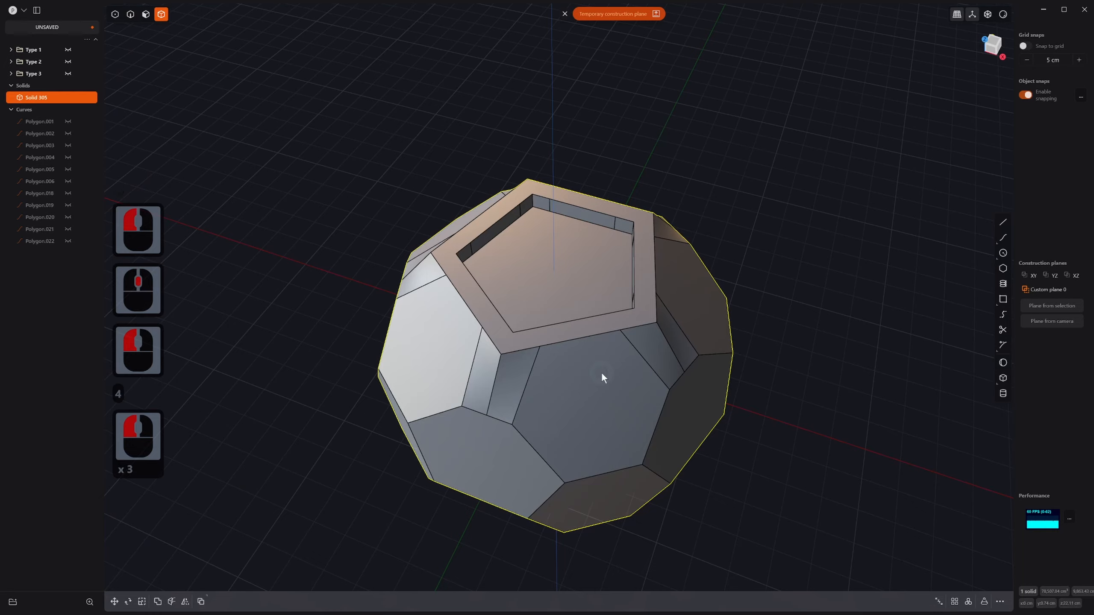
pyautogui.write('fred')
pyautogui.click(636, 409)
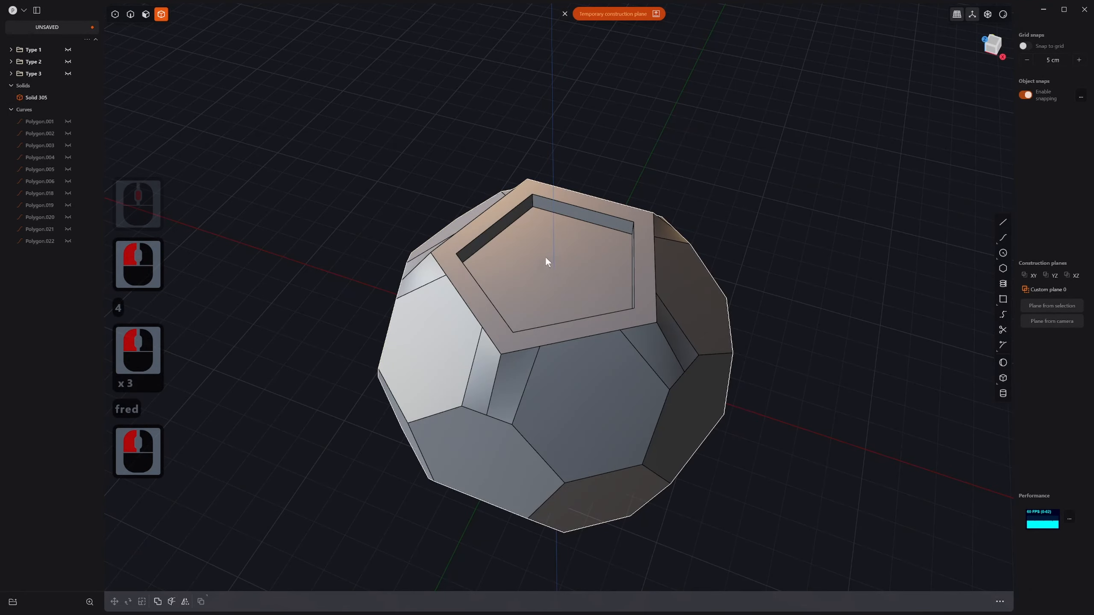
# Step: Fillet the ten pentagon pocket edges at about 3.6 cm
pyautogui.press('2')
pyautogui.press('2')
pyautogui.keyDown('ctrl'); pyautogui.click(533, 201); pyautogui.keyUp('ctrl')
pyautogui.scroll(-3, 536, 233)
pyautogui.moveTo(522, 431); pyautogui.dragTo(509, 311, button='middle')
pyautogui.keyDown('shift'); pyautogui.moveTo(491, 430); pyautogui.dragTo(487, 240, button='middle'); pyautogui.keyUp('shift')
pyautogui.moveTo(524, 422); pyautogui.dragTo(540, 455, button='middle')
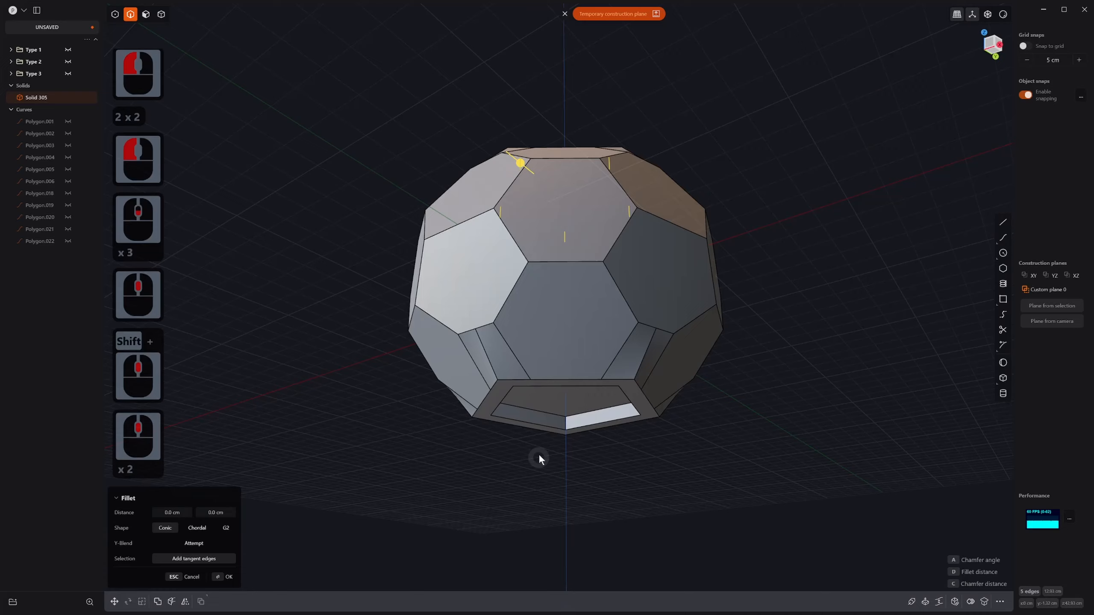
pyautogui.click(563, 420)
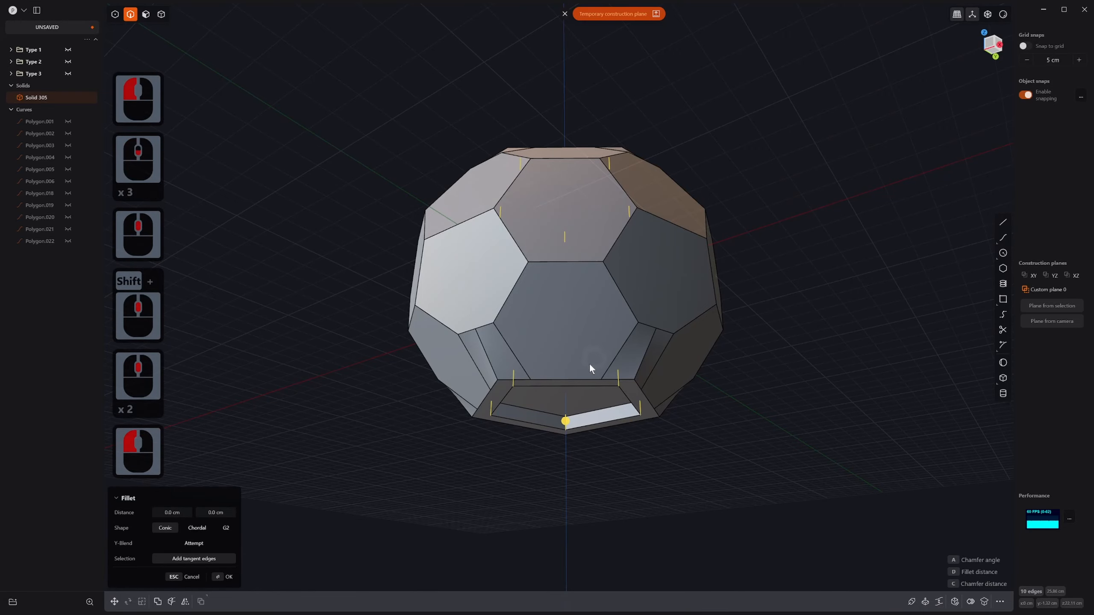
pyautogui.moveTo(591, 366)
pyautogui.mouseDown(button='middle')
pyautogui.moveTo(566, 487)
pyautogui.moveTo(571, 372)
pyautogui.mouseUp(button='middle')
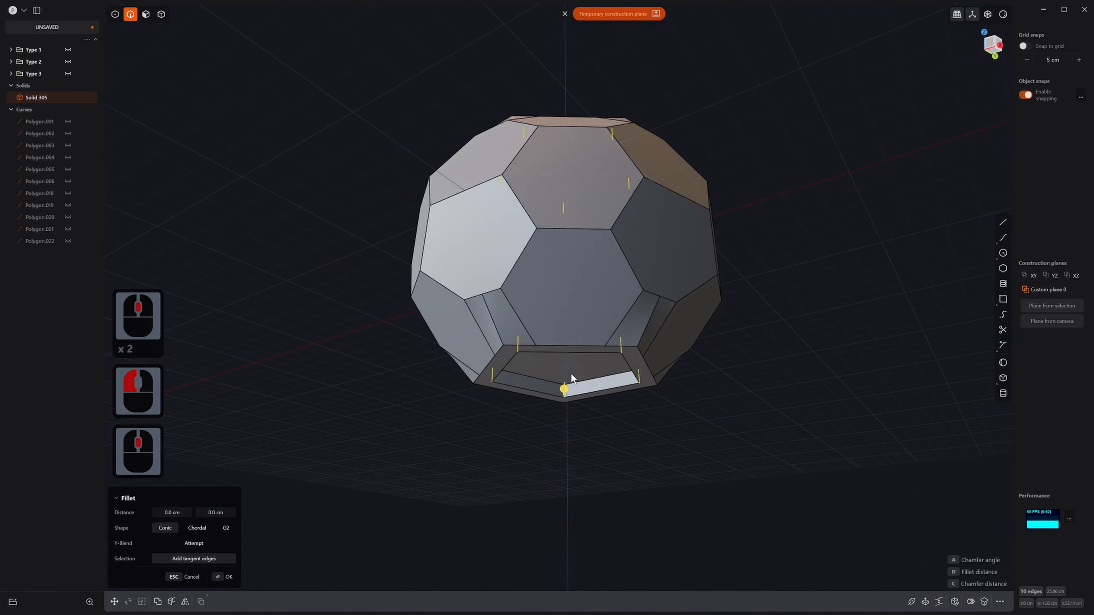
pyautogui.moveTo(564, 387); pyautogui.dragTo(564, 382)
pyautogui.rightClick(564, 381)
pyautogui.moveTo(565, 381); pyautogui.dragTo(516, 319, button='middle')
# Step: In face mode, select the middle hexagon and several neighbouring hexagon faces on the ball
pyautogui.scroll(-4, 516, 388)
pyautogui.keyDown('shift'); pyautogui.moveTo(517, 319); pyautogui.dragTo(511, 383, button='middle'); pyautogui.keyUp('shift')
pyautogui.press('3')
pyautogui.click(509, 374)
pyautogui.keyDown('shift'); pyautogui.click(519, 315); pyautogui.keyUp('shift')
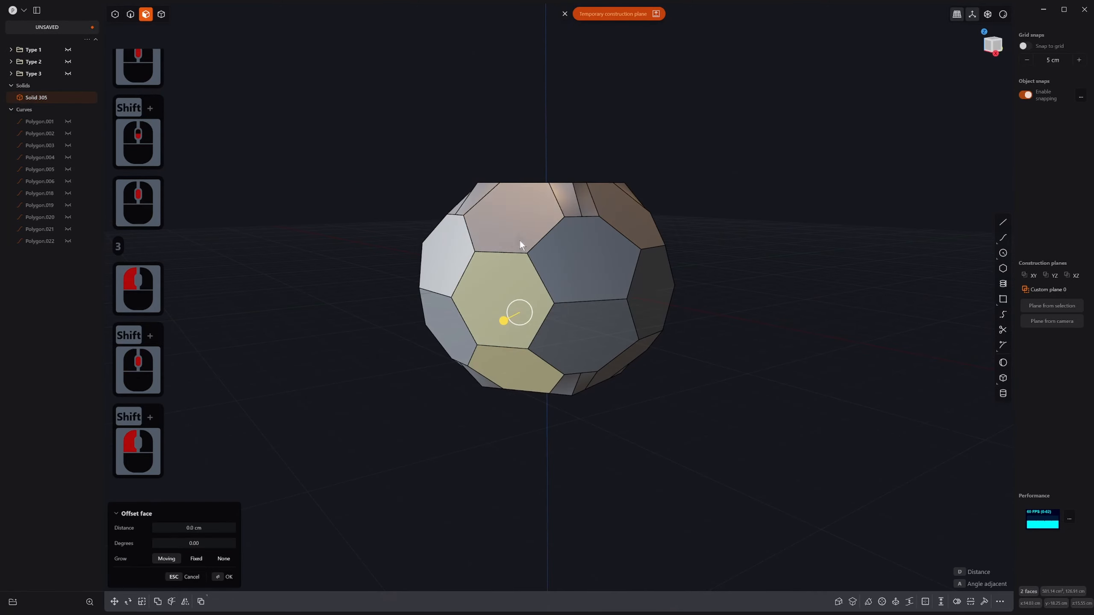
pyautogui.keyDown('shift'); pyautogui.click(520, 240); pyautogui.keyUp('shift')
pyautogui.click(512, 336)
pyautogui.moveTo(525, 318); pyautogui.dragTo(491, 360, button='middle')
pyautogui.keyDown('shift'); pyautogui.click(466, 362); pyautogui.keyUp('shift')
pyautogui.keyDown('shift'); pyautogui.click(520, 334); pyautogui.keyUp('shift')
pyautogui.keyDown('shift'); pyautogui.click(617, 345); pyautogui.keyUp('shift')
pyautogui.moveTo(617, 346); pyautogui.dragTo(554, 356, button='middle')
pyautogui.keyDown('shift'); pyautogui.click(649, 300); pyautogui.keyUp('shift')
pyautogui.moveTo(648, 296); pyautogui.dragTo(391, 350, button='middle')
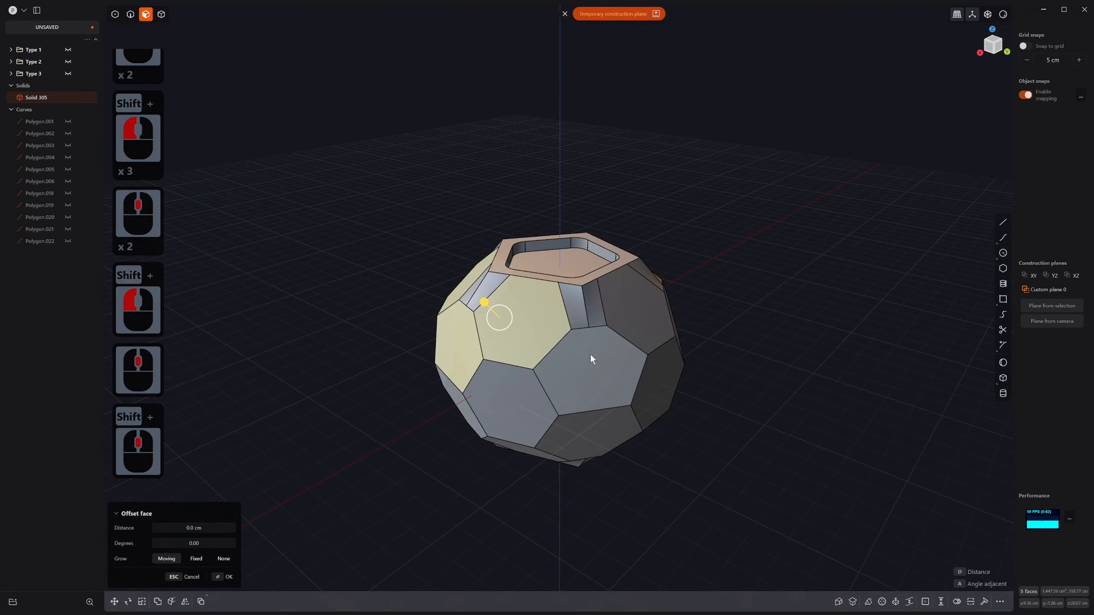
pyautogui.keyDown('shift'); pyautogui.click(589, 354); pyautogui.keyUp('shift')
pyautogui.keyDown('shift'); pyautogui.click(535, 403); pyautogui.keyUp('shift')
# Step: Extend the face selection with more hexagon faces around the ball
pyautogui.moveTo(555, 398); pyautogui.dragTo(675, 397, button='middle')
pyautogui.keyDown('shift'); pyautogui.click(676, 396); pyautogui.keyUp('shift')
pyautogui.keyDown('shift'); pyautogui.click(669, 351); pyautogui.keyUp('shift')
pyautogui.moveTo(668, 351); pyautogui.dragTo(590, 355, button='middle')
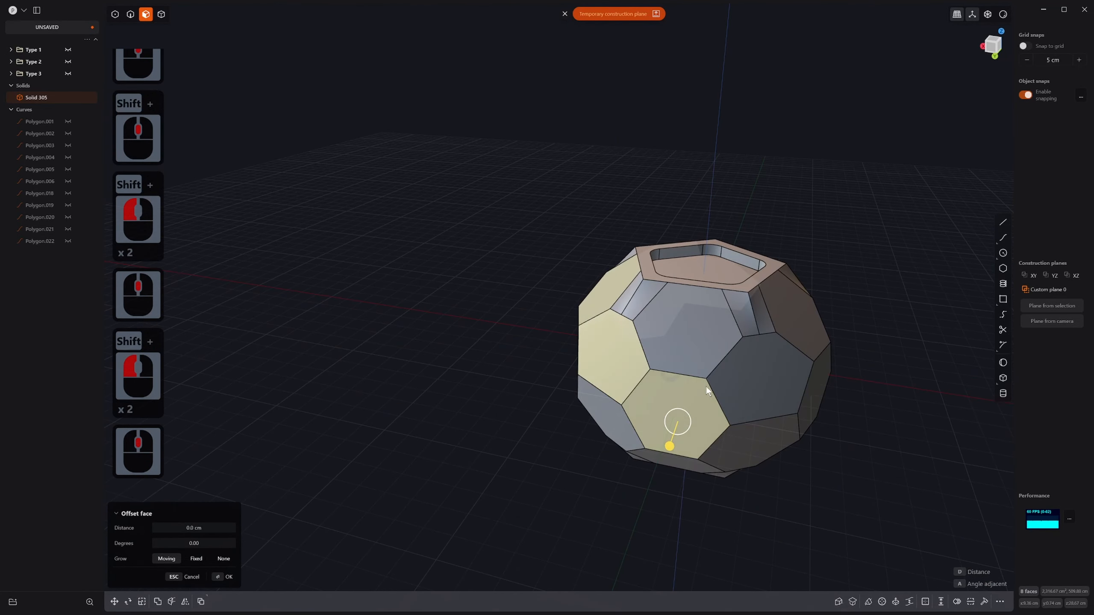
pyautogui.keyDown('shift'); pyautogui.click(723, 376); pyautogui.keyUp('shift')
pyautogui.keyDown('shift'); pyautogui.click(690, 345); pyautogui.keyUp('shift')
pyautogui.keyDown('shift'); pyautogui.moveTo(624, 397); pyautogui.dragTo(427, 410, button='middle'); pyautogui.keyUp('shift')
pyautogui.keyDown('shift'); pyautogui.click(632, 430); pyautogui.keyUp('shift')
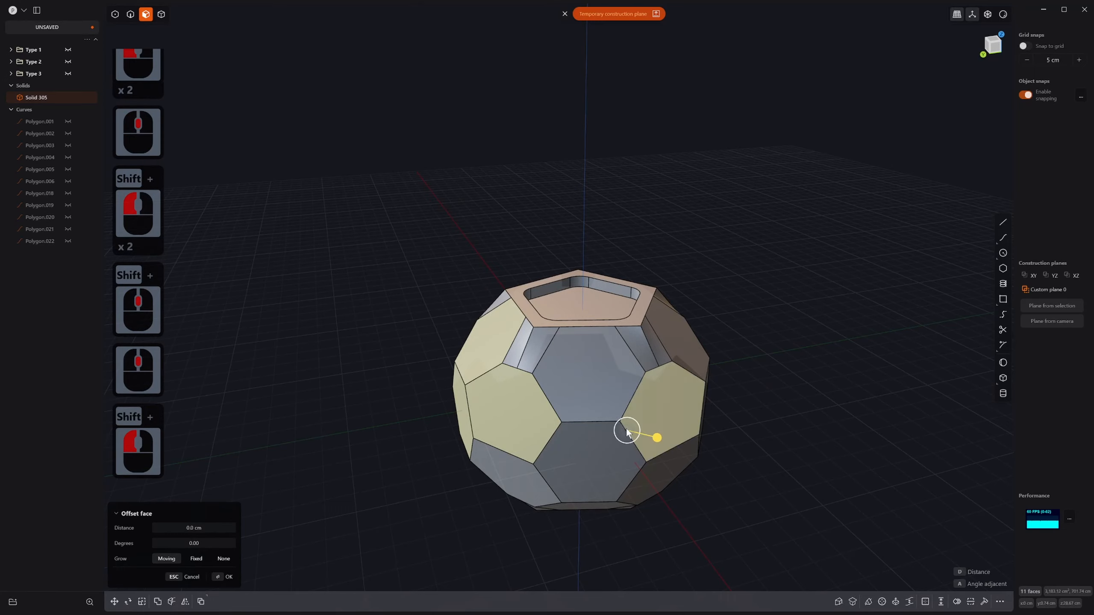
pyautogui.keyDown('shift'); pyautogui.click(594, 393); pyautogui.keyUp('shift')
pyautogui.keyDown('shift'); pyautogui.click(620, 459); pyautogui.keyUp('shift')
pyautogui.moveTo(622, 455); pyautogui.dragTo(578, 404, button='middle')
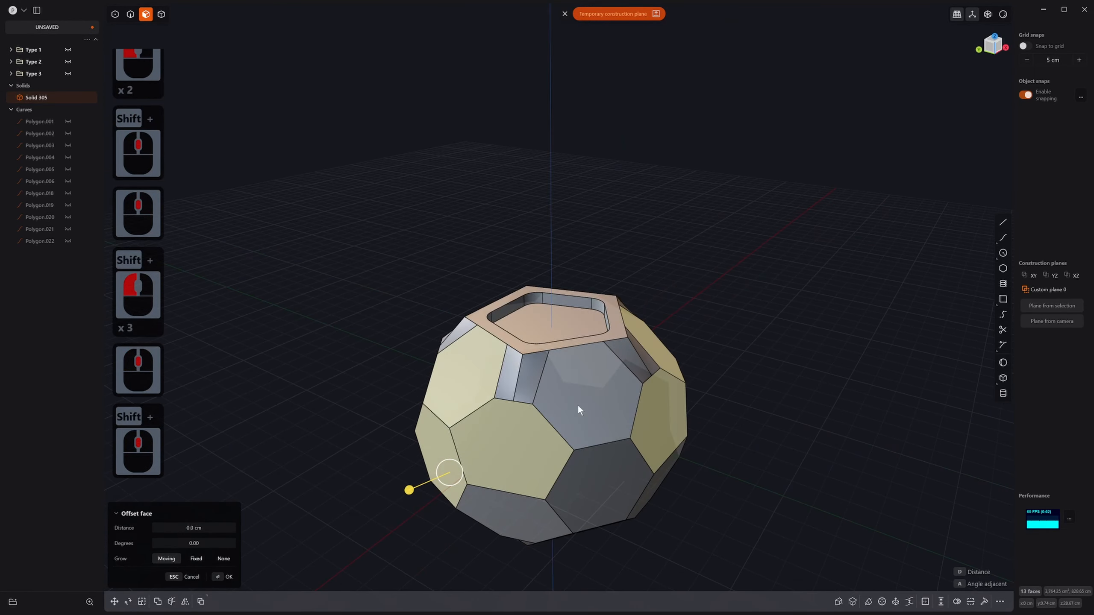
pyautogui.keyDown('shift'); pyautogui.click(586, 393); pyautogui.keyUp('shift')
pyautogui.keyDown('shift'); pyautogui.click(612, 468); pyautogui.keyUp('shift')
pyautogui.moveTo(612, 467); pyautogui.dragTo(558, 453, button='middle')
# Step: Cancel the Offset and keep only the hexagon below the pocket selected
pyautogui.press('o')
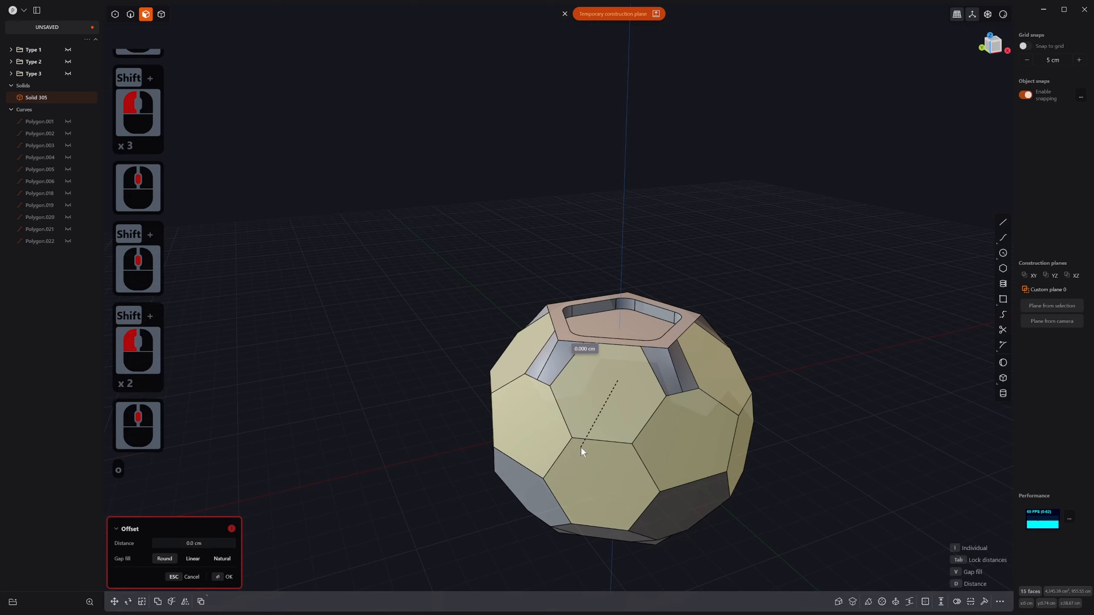
pyautogui.press('Escape')
pyautogui.click(601, 395)
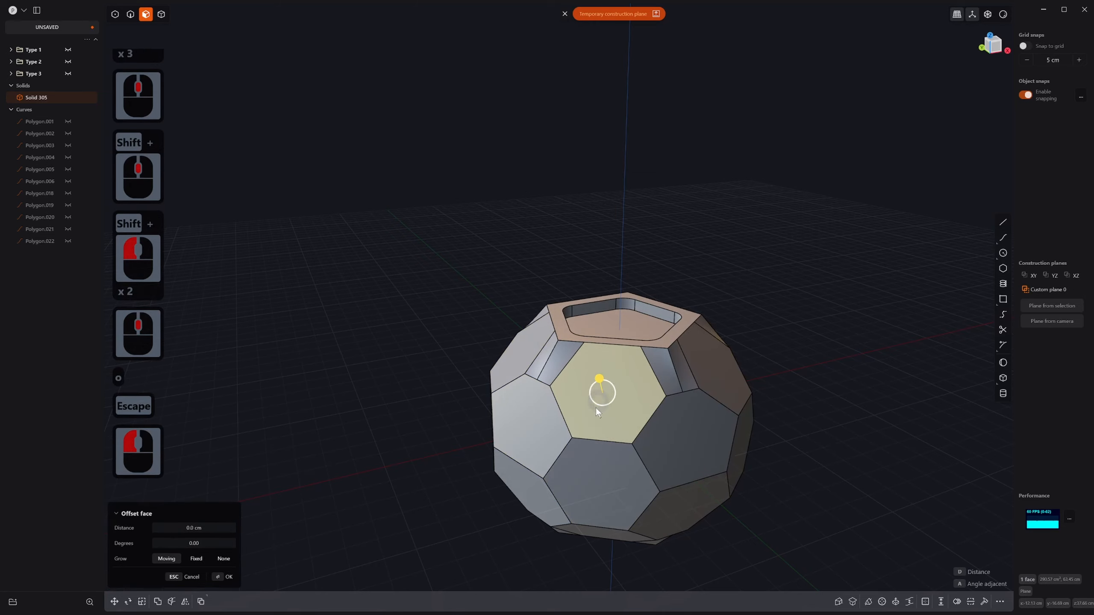
pyautogui.keyDown('shift'); pyautogui.moveTo(596, 408); pyautogui.dragTo(587, 455, button='middle'); pyautogui.keyUp('shift')
pyautogui.press('o')
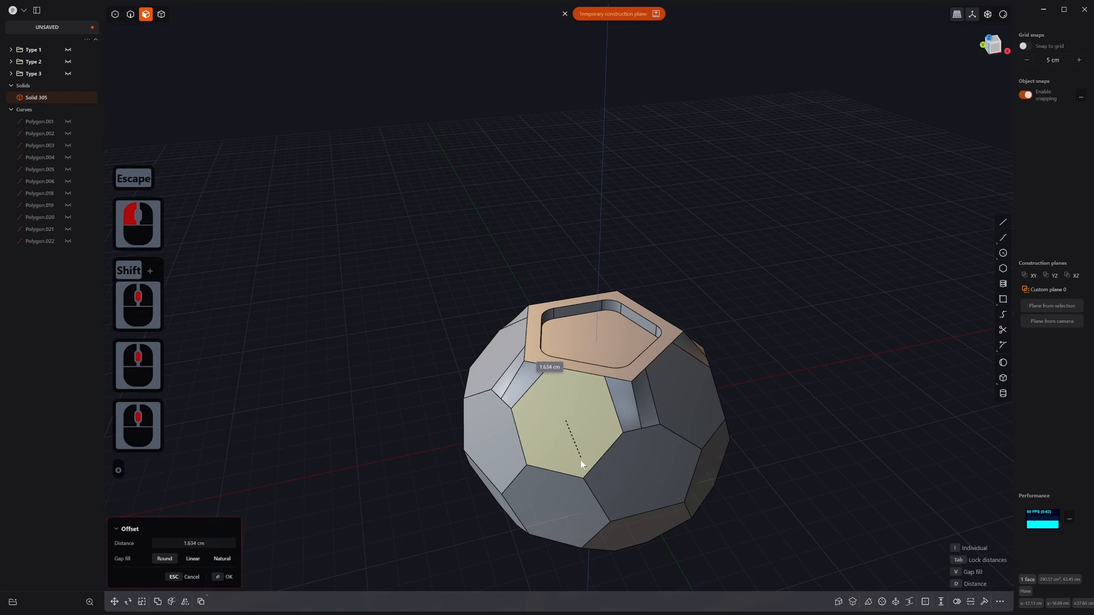
pyautogui.press('Escape')
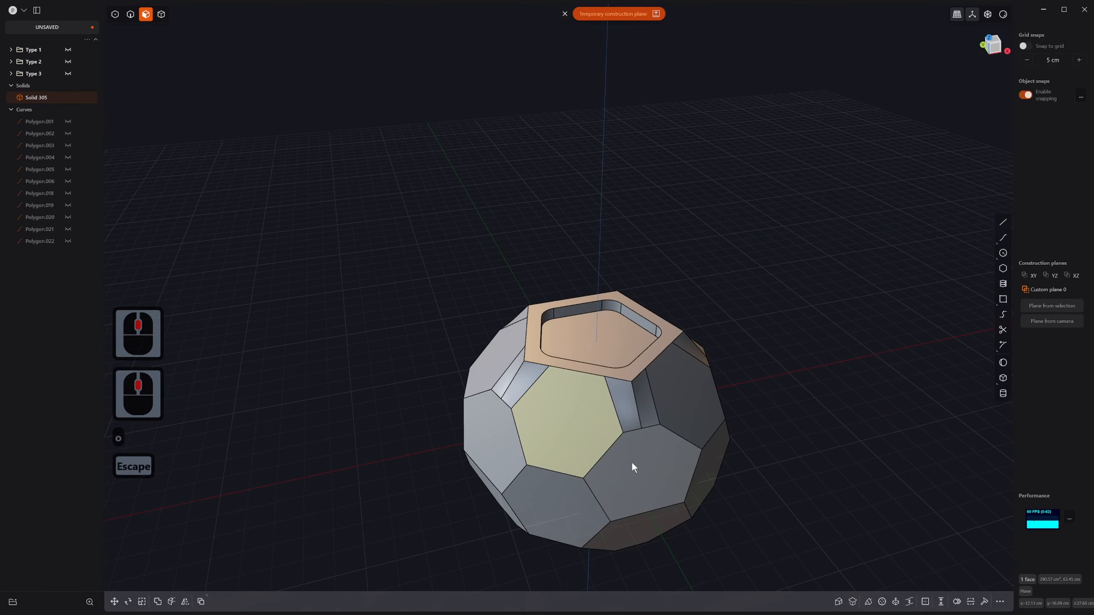
# Step: Duplicate the hexagon as Face sheet.001 and scale it to 0.79369
pyautogui.press('d')
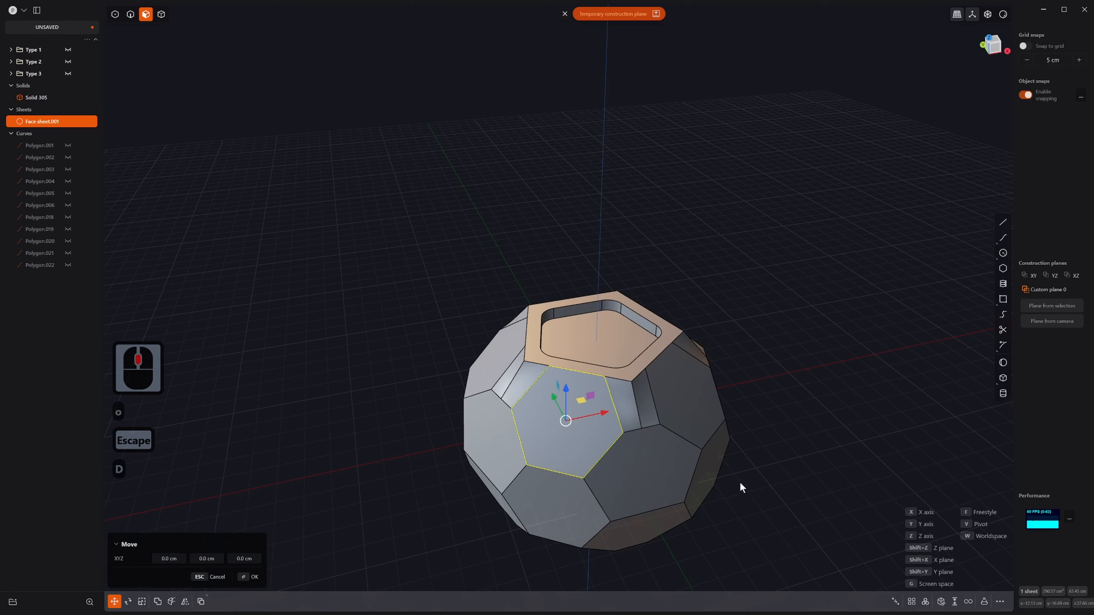
pyautogui.press('s')
pyautogui.press('s')
pyautogui.click(688, 458)
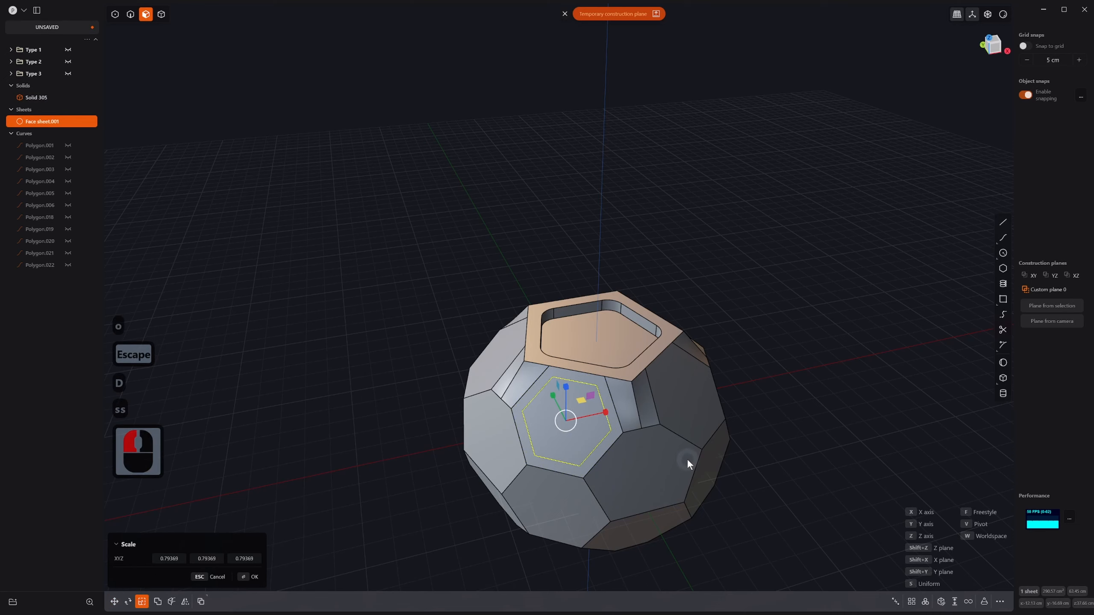
pyautogui.rightClick(687, 459)
# Step: Thicken the sheet -2.433 cm into the ball and check it in see-through view
pyautogui.moveTo(665, 474); pyautogui.dragTo(913, 506, button='middle')
pyautogui.click(955, 602)
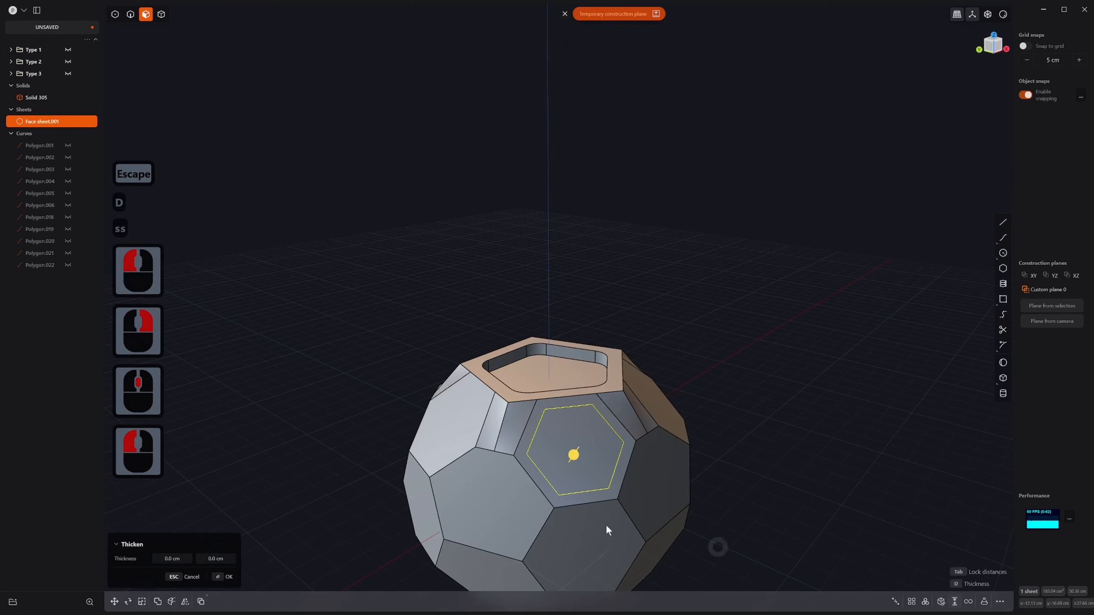
pyautogui.moveTo(605, 524); pyautogui.dragTo(572, 460, button='middle')
pyautogui.moveTo(573, 460); pyautogui.dragTo(557, 468)
pyautogui.rightClick(557, 469)
pyautogui.hotkey('alt', 'z')
pyautogui.moveTo(588, 471)
pyautogui.mouseDown(button='middle')
pyautogui.moveTo(591, 455)
pyautogui.moveTo(581, 477)
pyautogui.mouseUp(button='middle')
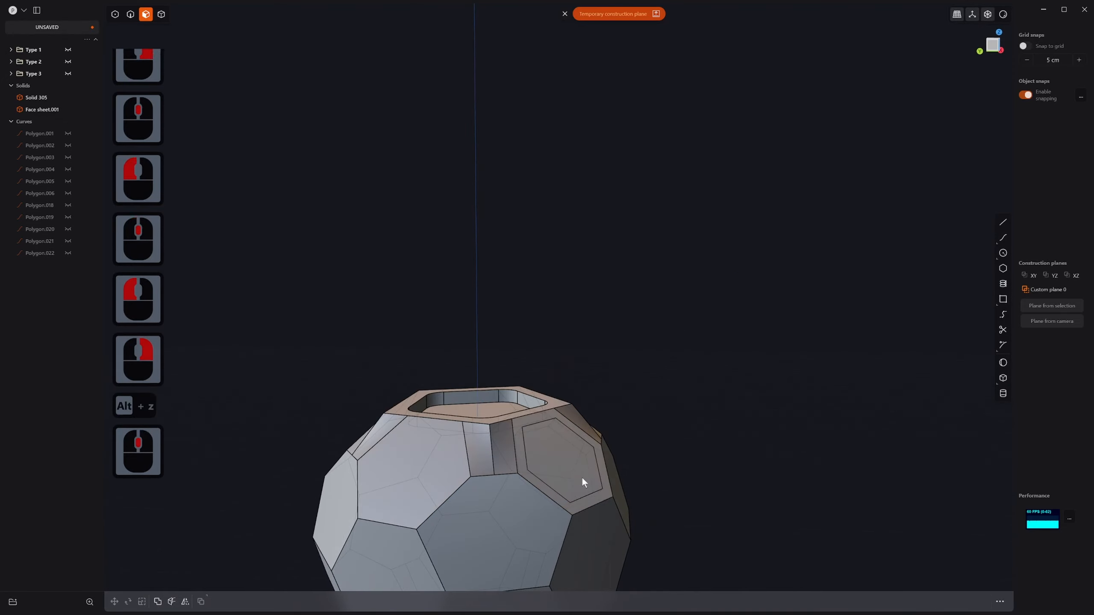
pyautogui.hotkey('alt', 'z')
# Step: Inspect the panel and ball selections, then select Face sheet.001 in the outliner
pyautogui.press('3')
pyautogui.press('4')
pyautogui.click(553, 440)
pyautogui.press('3')
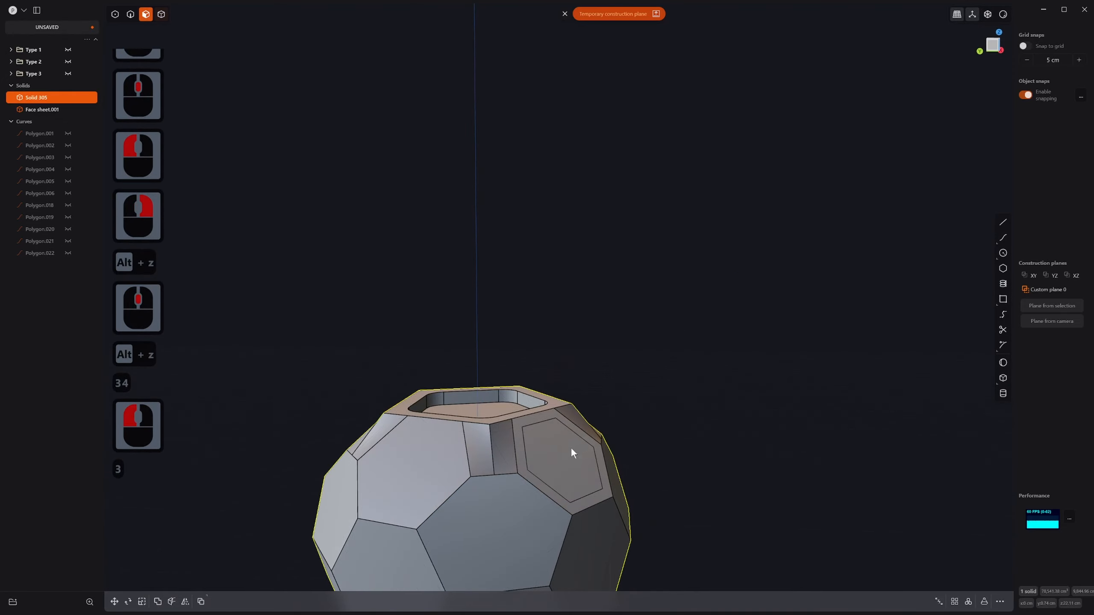
pyautogui.click(558, 452)
pyautogui.press('2')
pyautogui.press('3')
pyautogui.press('4')
pyautogui.click(544, 435)
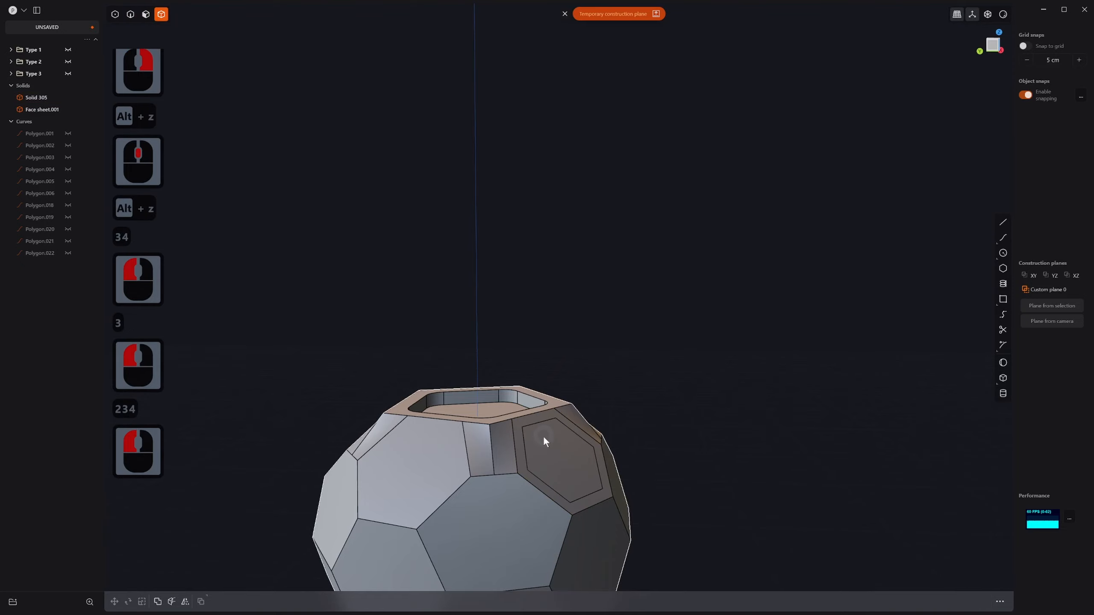
pyautogui.click(41, 108)
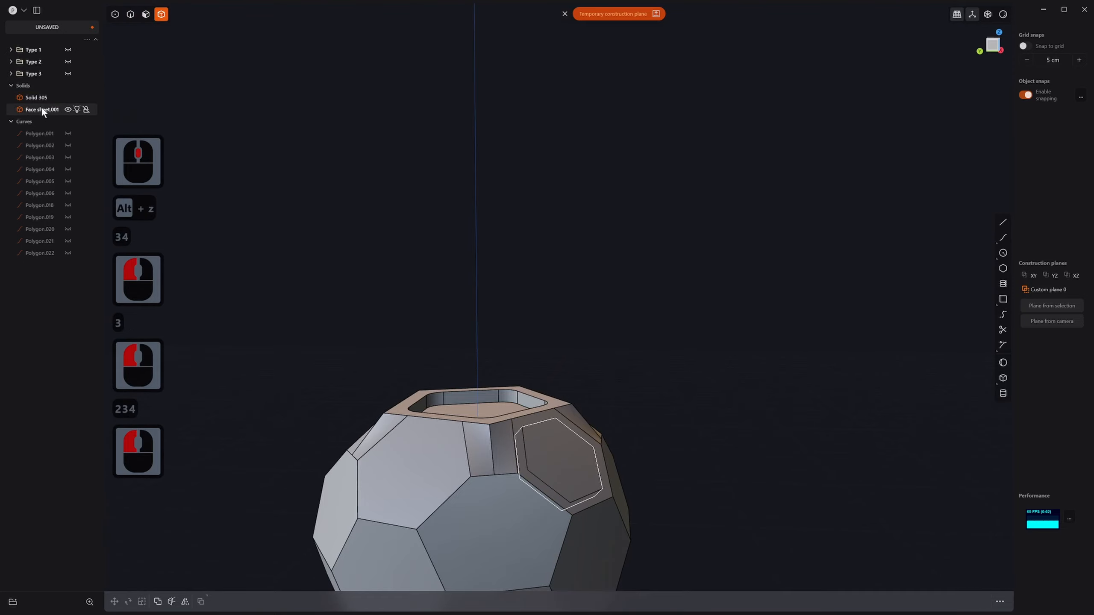
pyautogui.scroll(2, 549, 314)
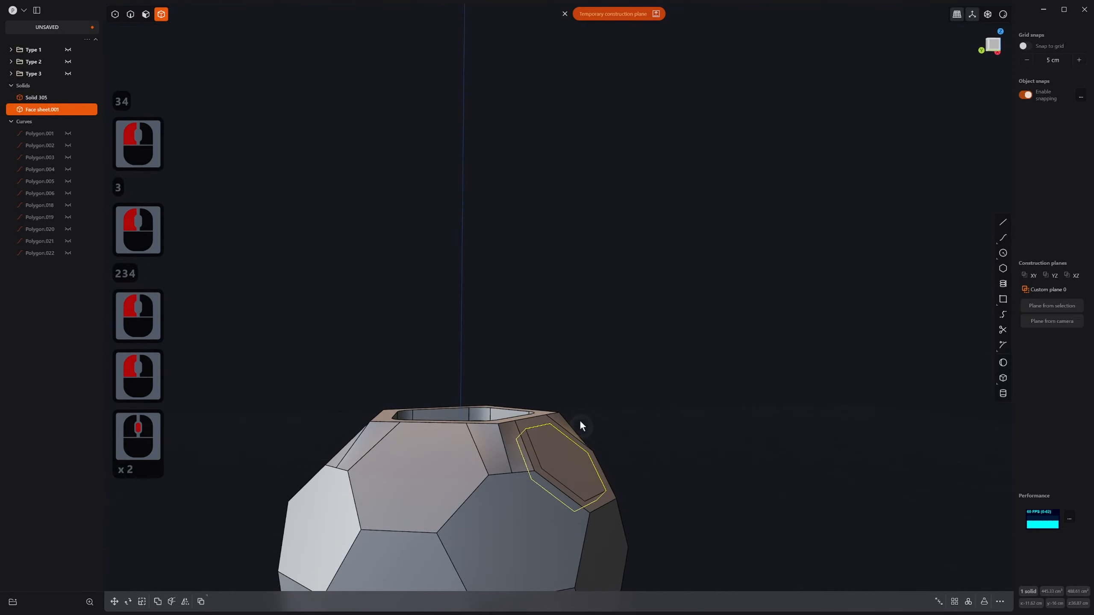
pyautogui.moveTo(551, 406); pyautogui.dragTo(496, 456, button='middle')
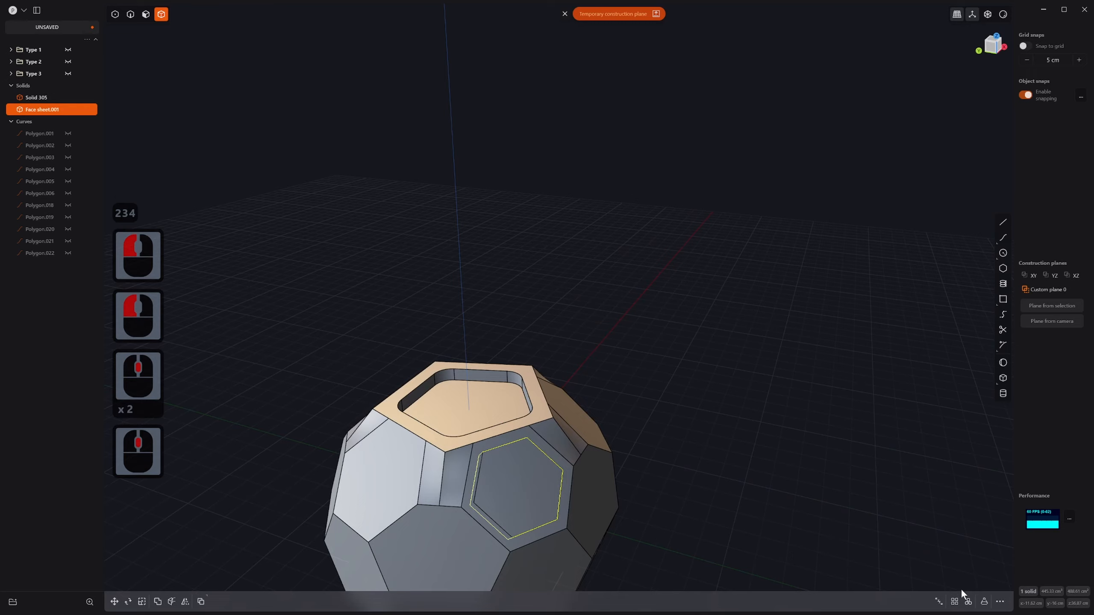
# Step: Radially array the panel into five copies around the top pocket face
pyautogui.click(968, 601)
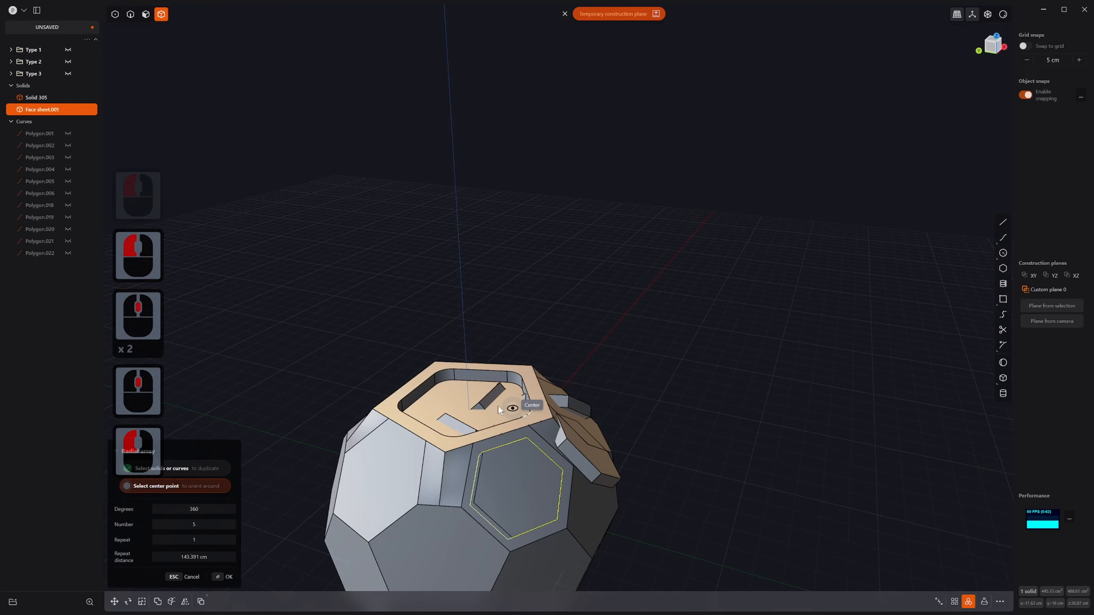
pyautogui.click(451, 411)
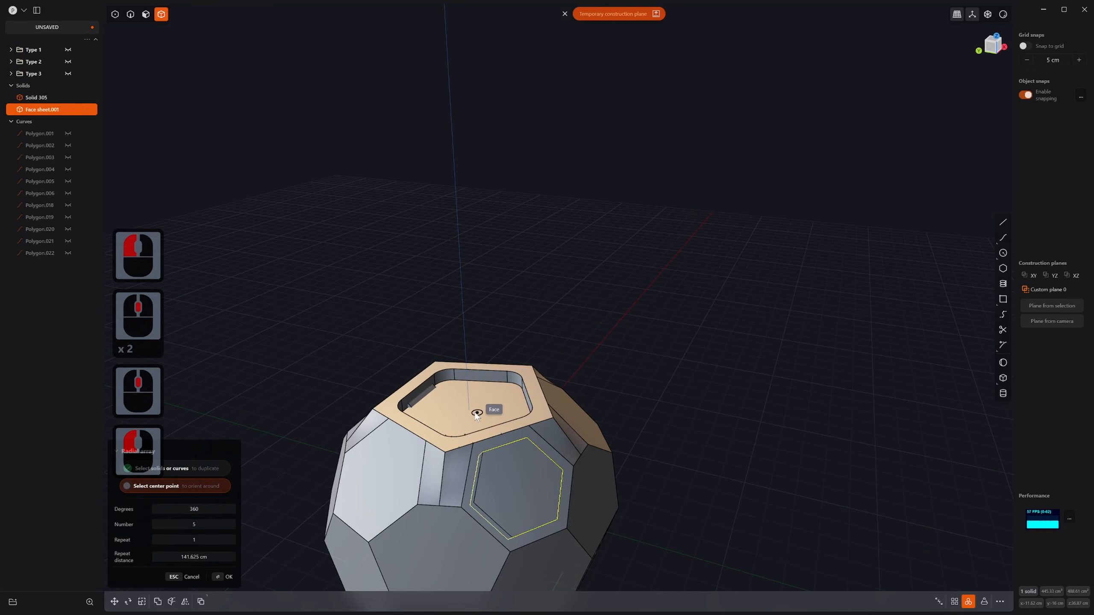
pyautogui.rightClick(657, 467)
pyautogui.scroll(-5, 610, 485)
# Step: Start a subtract Boolean on the ball solid, then abandon it
pyautogui.press('4')
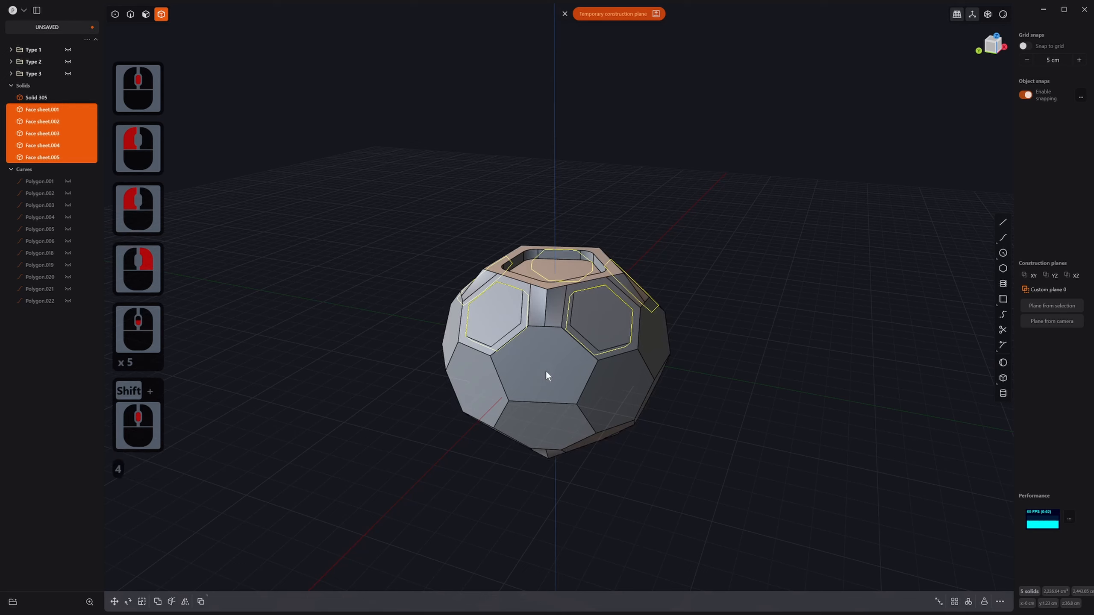
pyautogui.click(546, 370)
pyautogui.press('q')
pyautogui.click(786, 473)
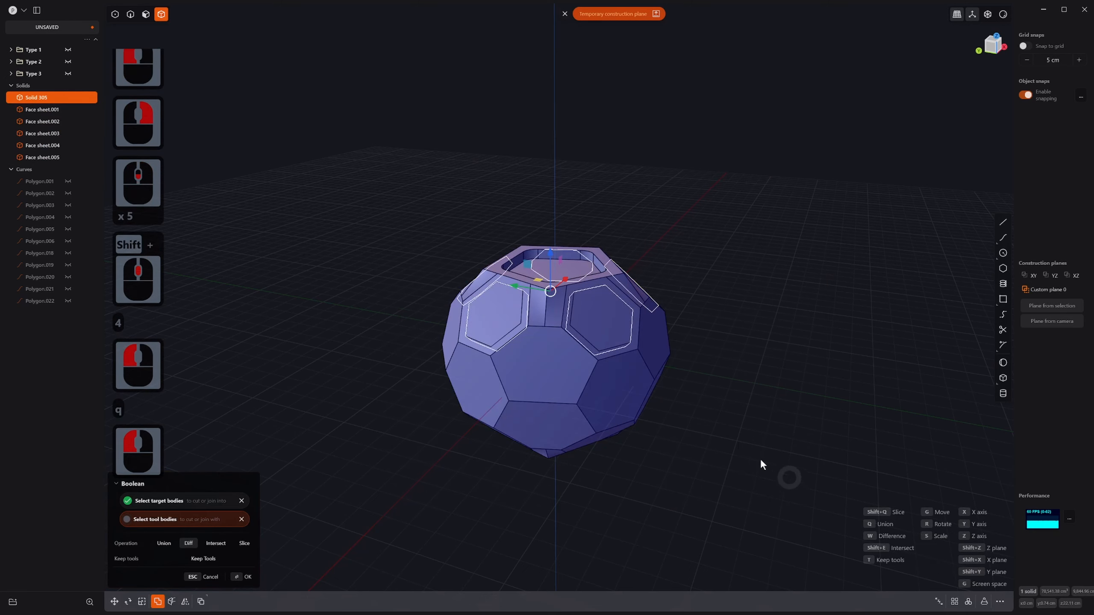
pyautogui.press('w')
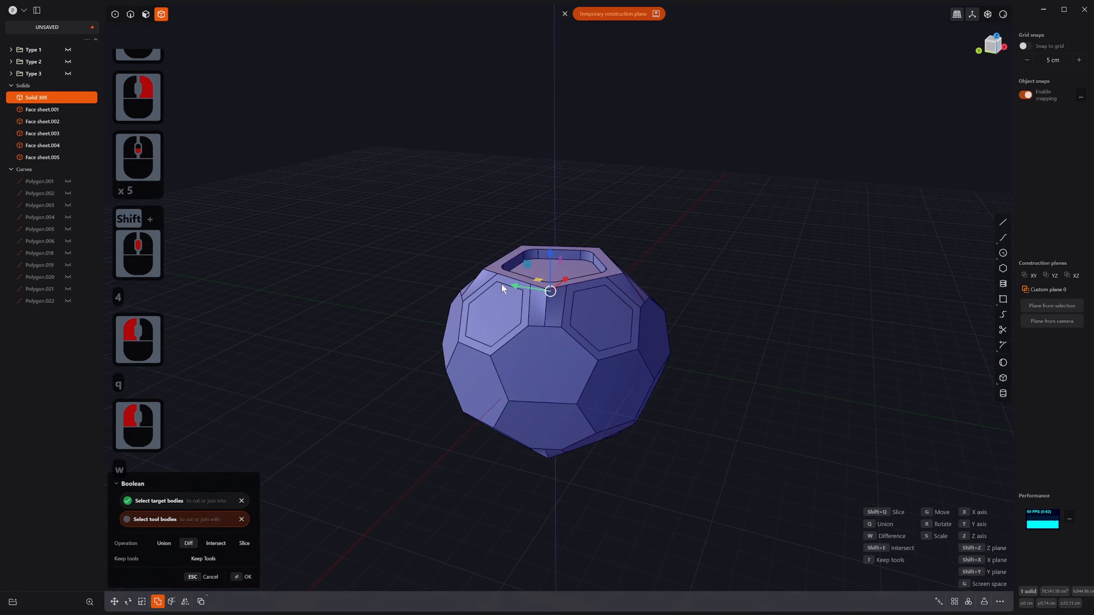
pyautogui.press('Escape')
# Step: Boolean-subtract the plane sheet from the soccer ball solid
pyautogui.click(592, 318)
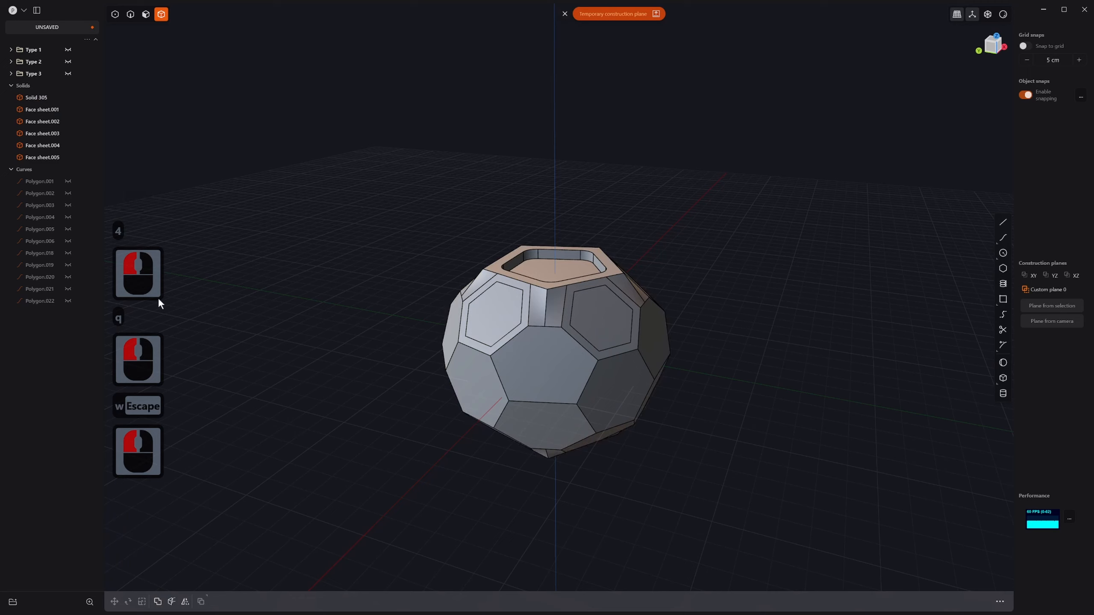
pyautogui.click(34, 98)
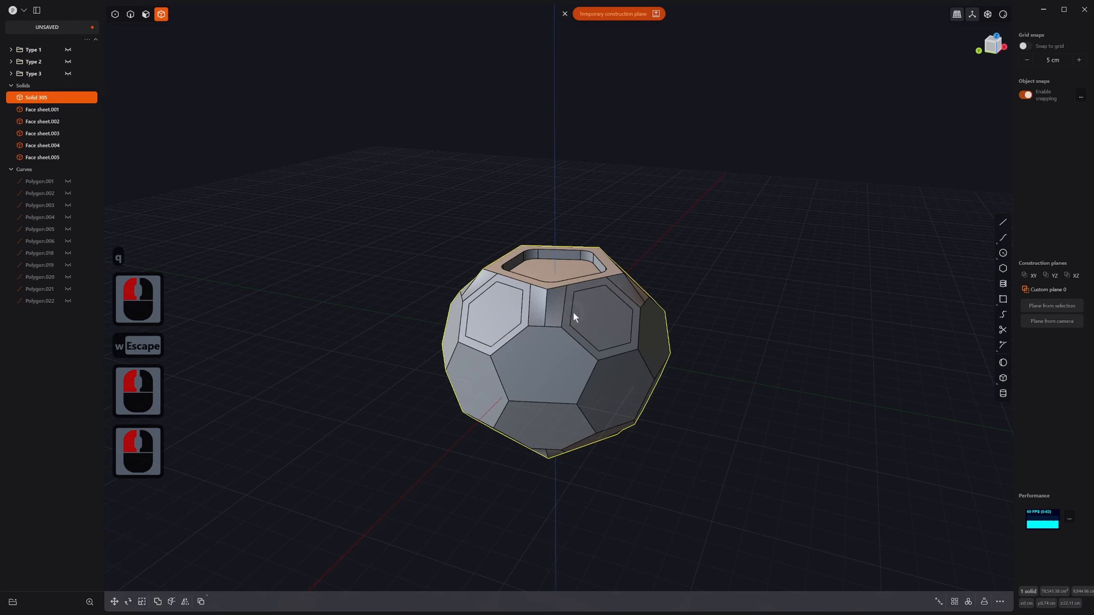
pyautogui.press('q')
pyautogui.press('w')
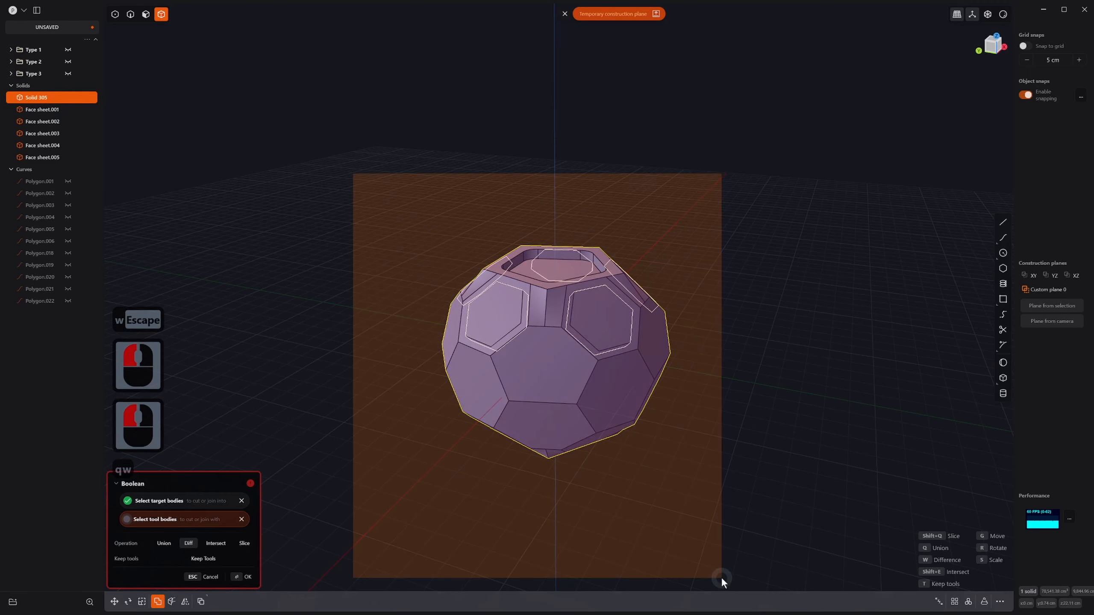
pyautogui.click(721, 577)
pyautogui.rightClick(654, 419)
# Step: Undo the plane cut to bring back the hexagon face sheets
pyautogui.press('3')
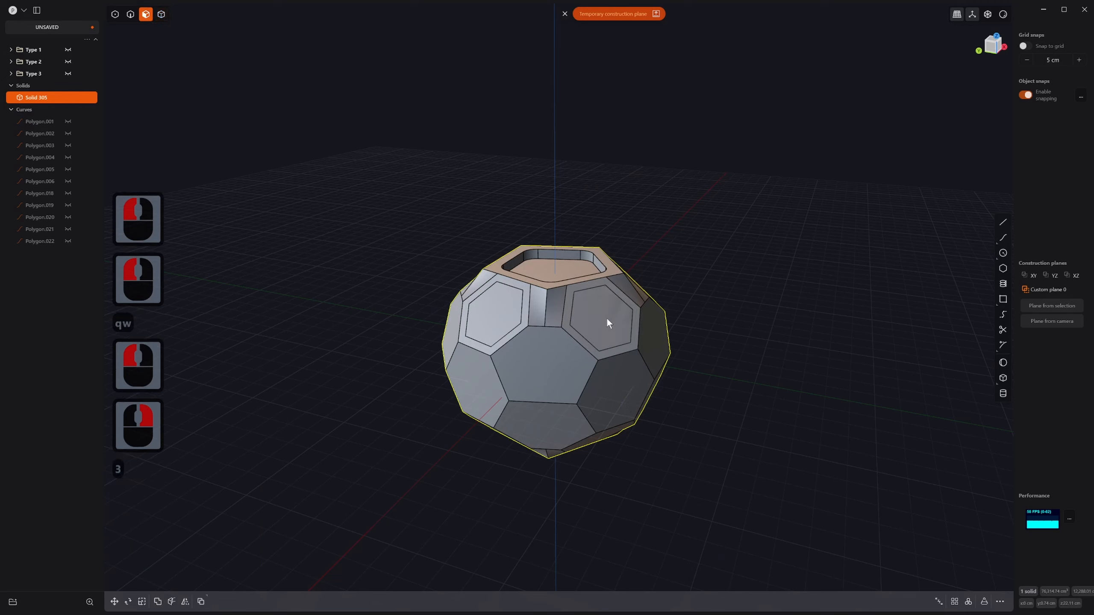
pyautogui.click(605, 325)
pyautogui.hotkey('ctrl', 'z')
pyautogui.hotkey('ctrl', 'z')
pyautogui.hotkey('ctrl', 'z')
pyautogui.hotkey('ctrl', 'z')
pyautogui.hotkey('ctrl', 'z')
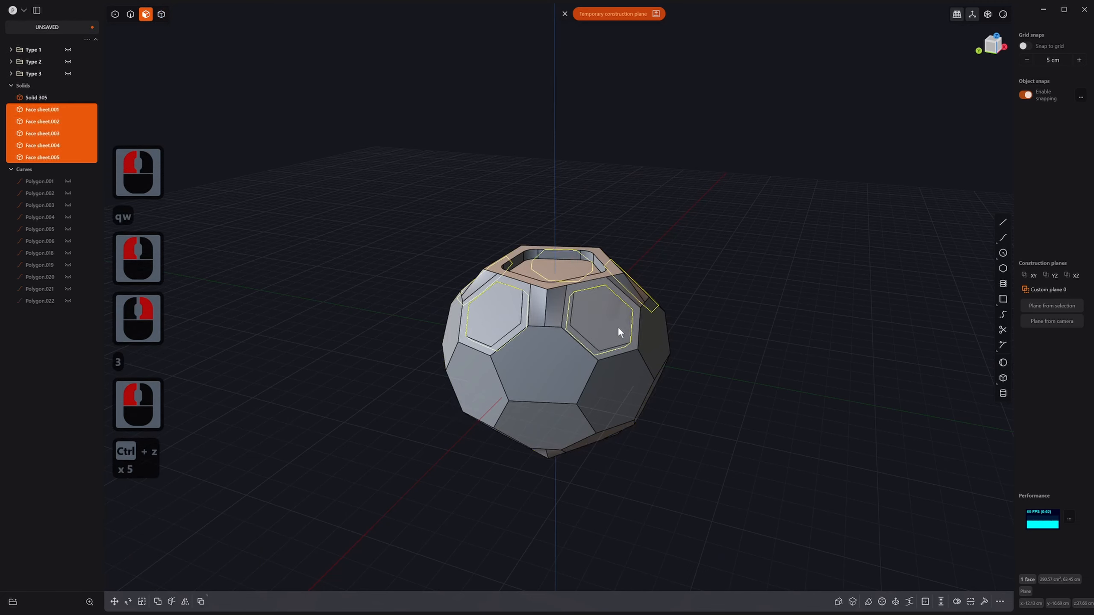
pyautogui.hotkey('ctrl', 'z')
# Step: Use the hexagon face as the construction plane and save it as Custom plane 1
pyautogui.click(617, 328)
pyautogui.press('3')
pyautogui.press('4')
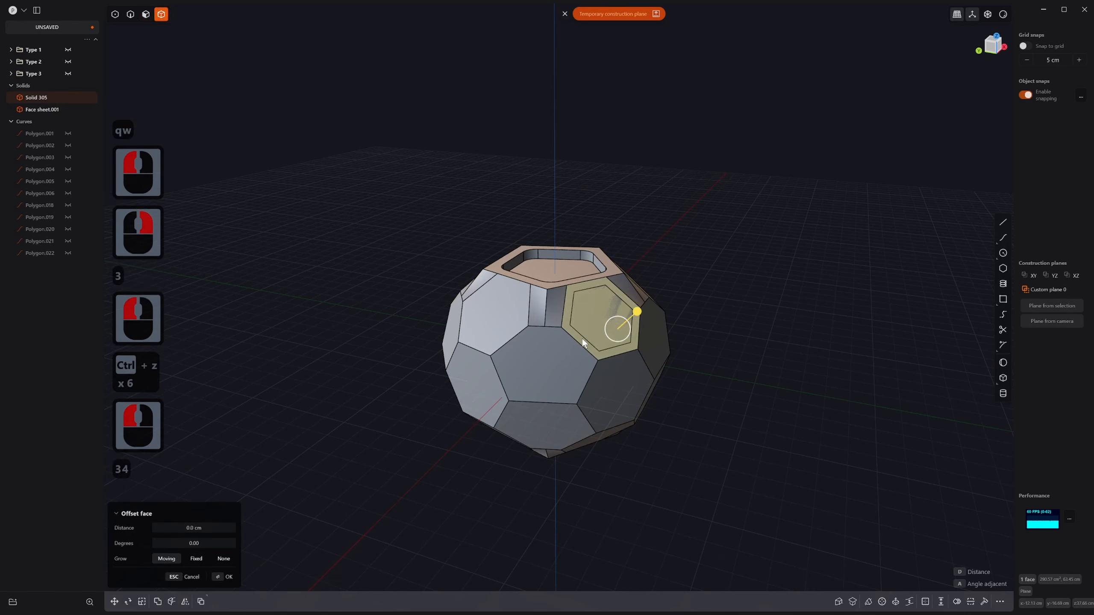
pyautogui.press('shift')
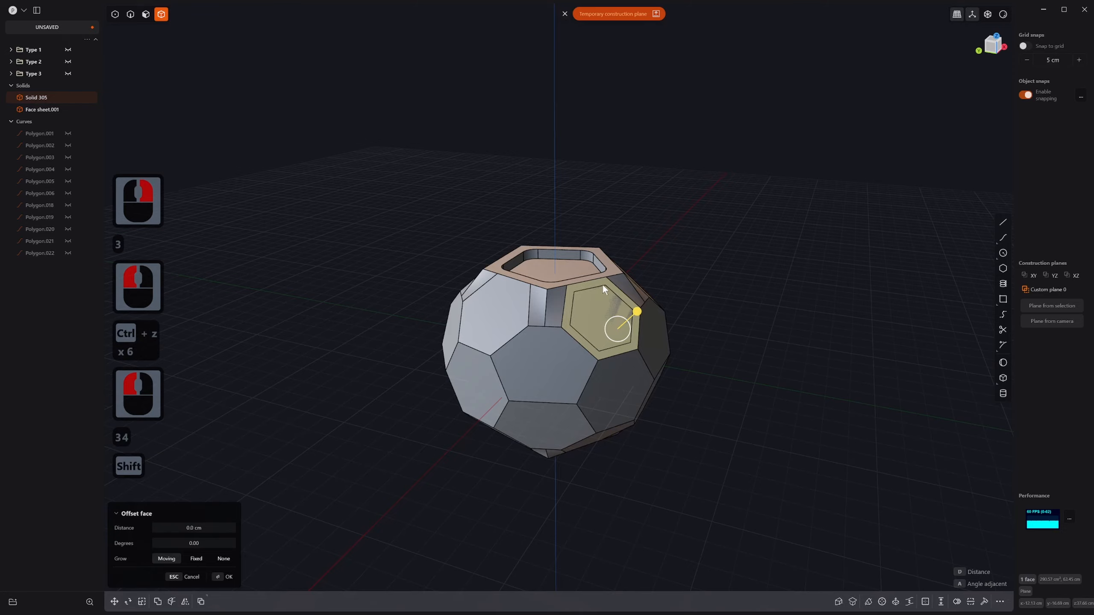
pyautogui.hotkey('shift', 'space')
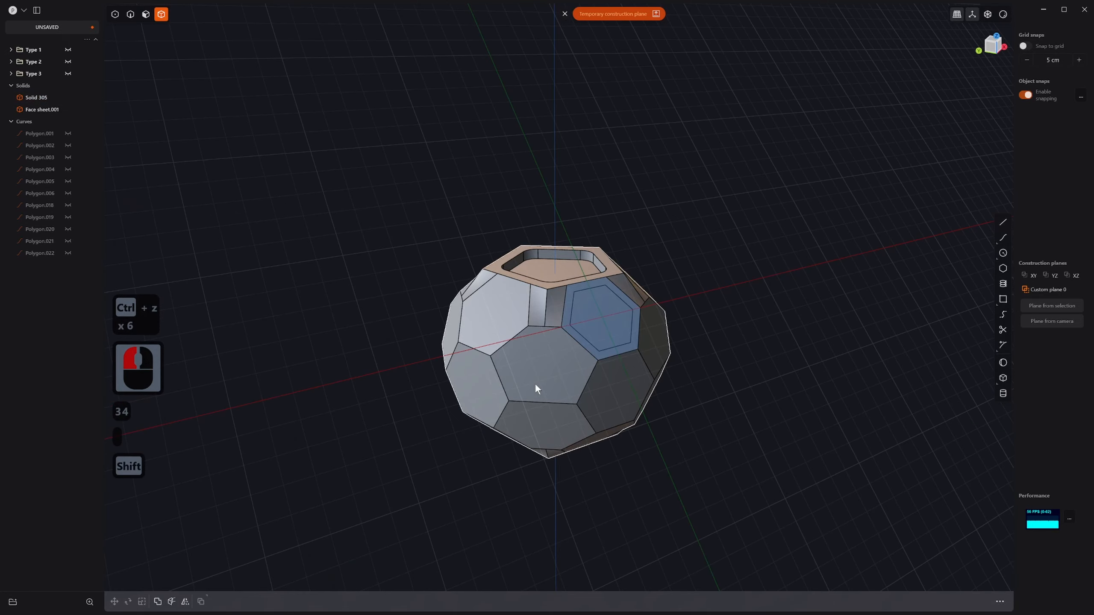
pyautogui.click(613, 19)
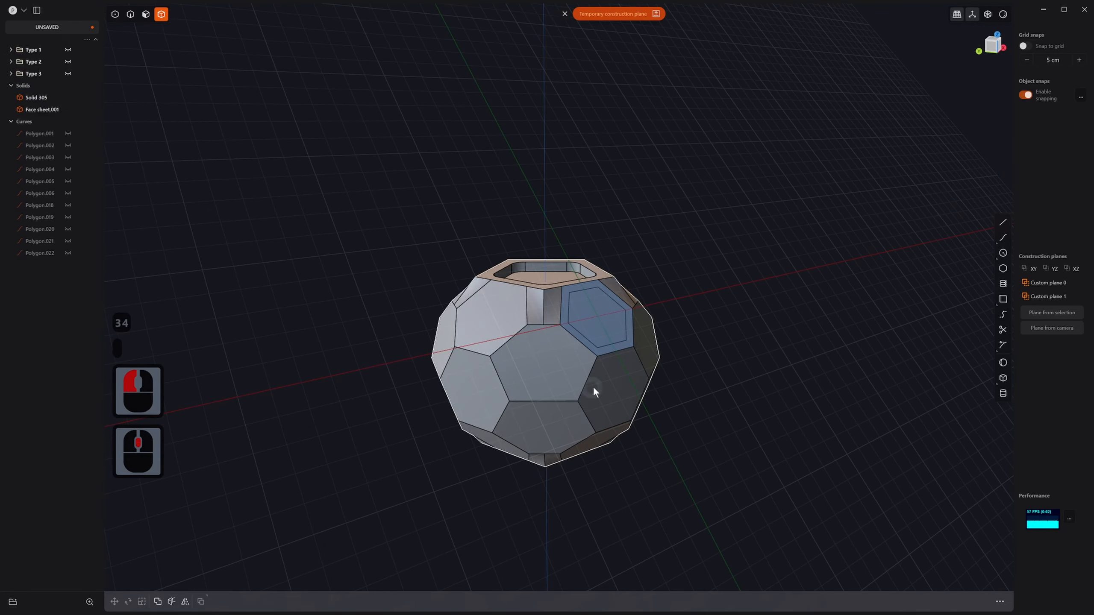
pyautogui.scroll(10, 593, 387)
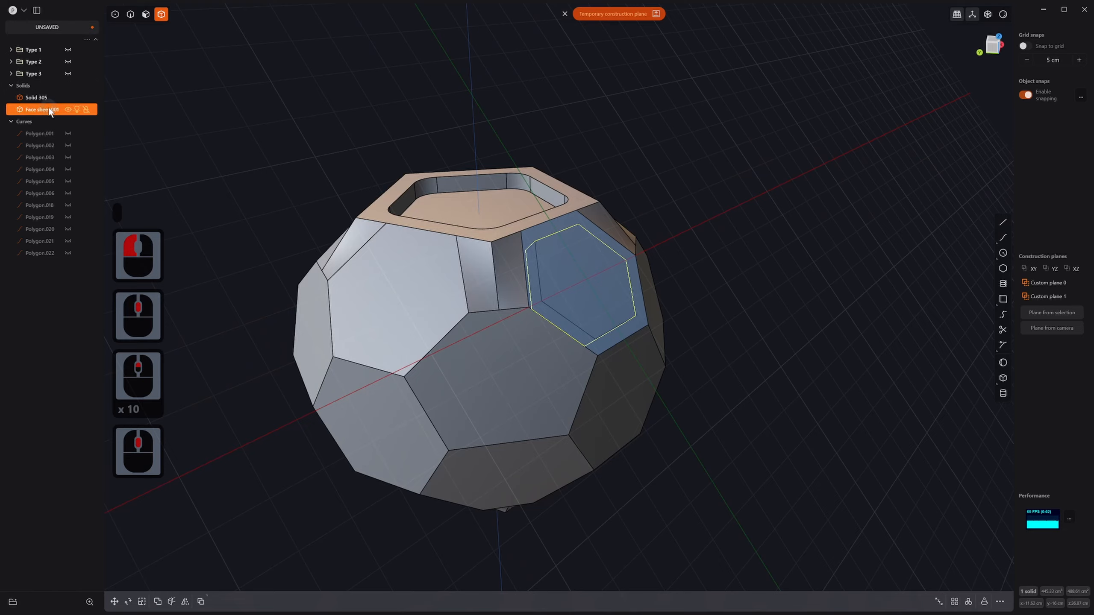
# Step: Move Face sheet.001 slightly into its new position
pyautogui.click(48, 109)
pyautogui.moveTo(573, 350); pyautogui.dragTo(576, 327, button='middle')
pyautogui.press('g')
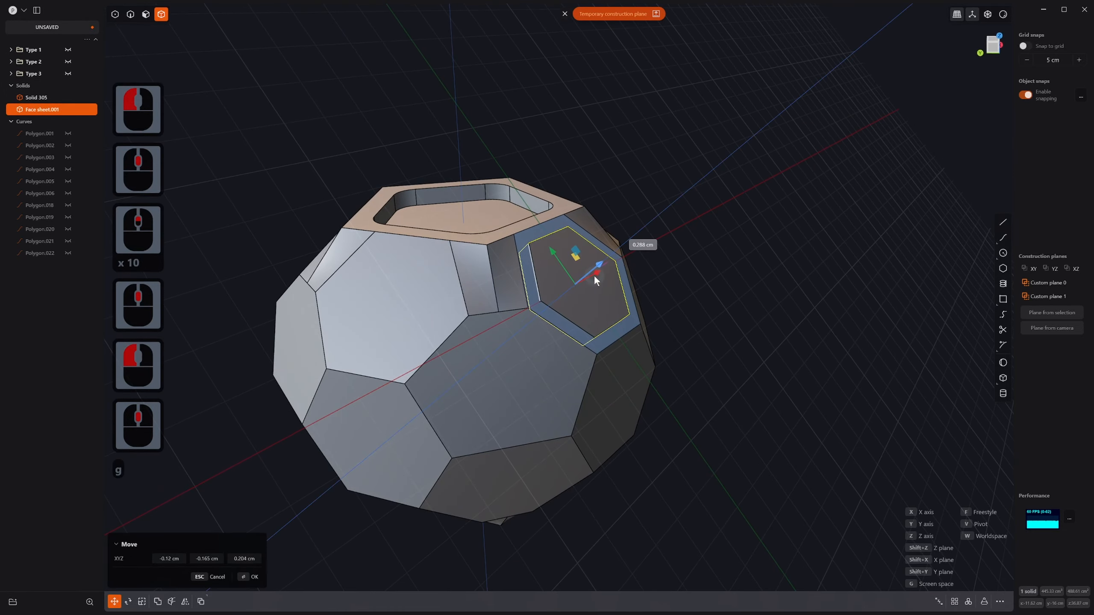
pyautogui.click(597, 275)
pyautogui.rightClick(648, 347)
pyautogui.moveTo(665, 366); pyautogui.dragTo(587, 397, button='middle')
pyautogui.scroll(-7, 633, 374)
# Step: Radially array the sheet into 5 copies over 360° around the top pentagon centre
pyautogui.click(969, 603)
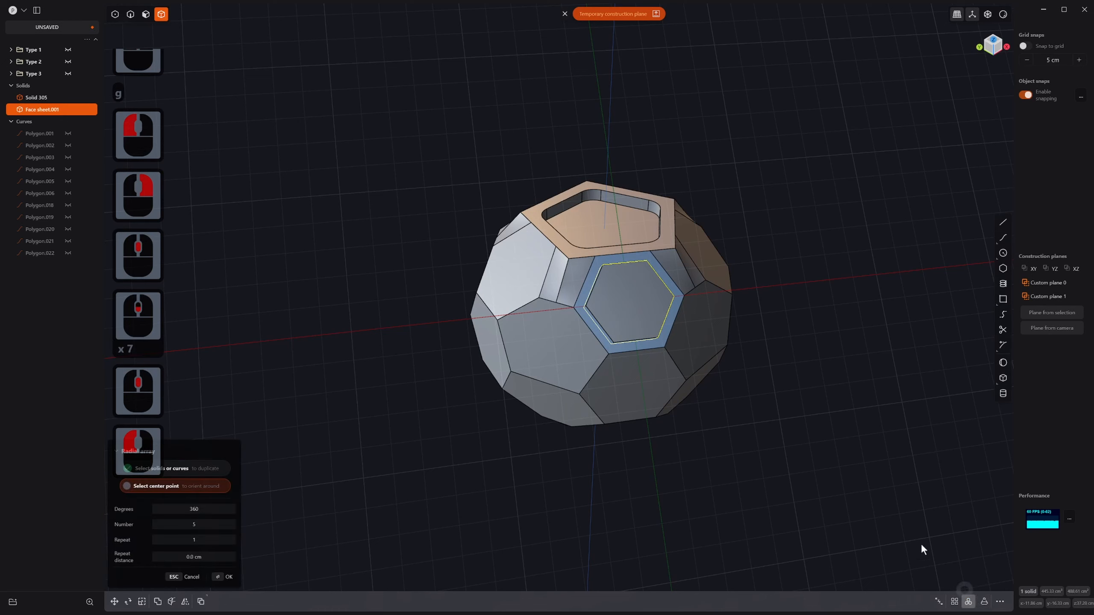
pyautogui.click(602, 226)
pyautogui.rightClick(602, 229)
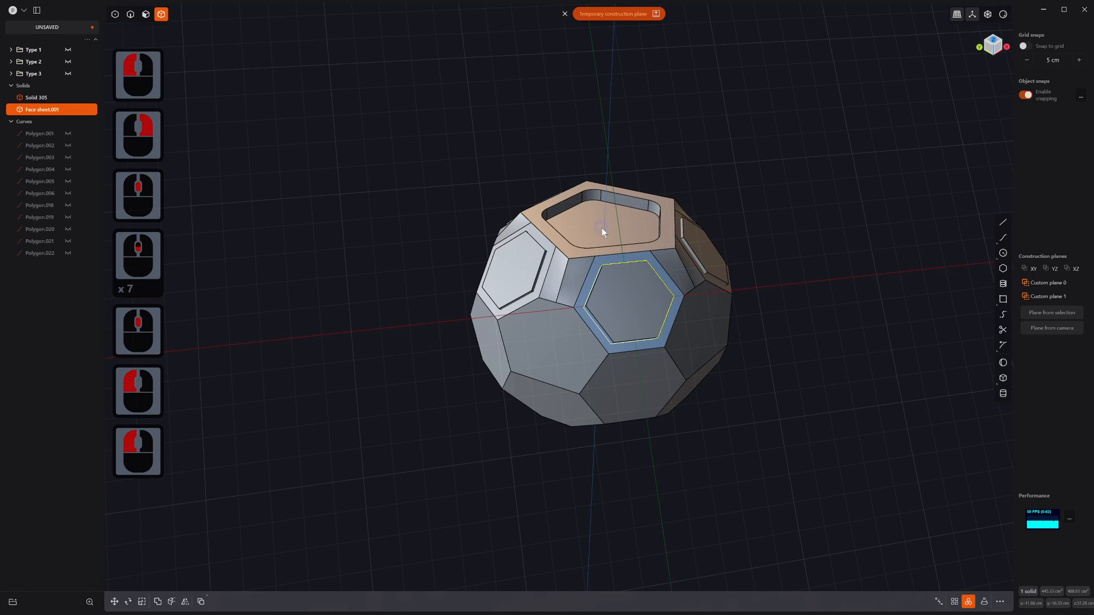
pyautogui.click(650, 387)
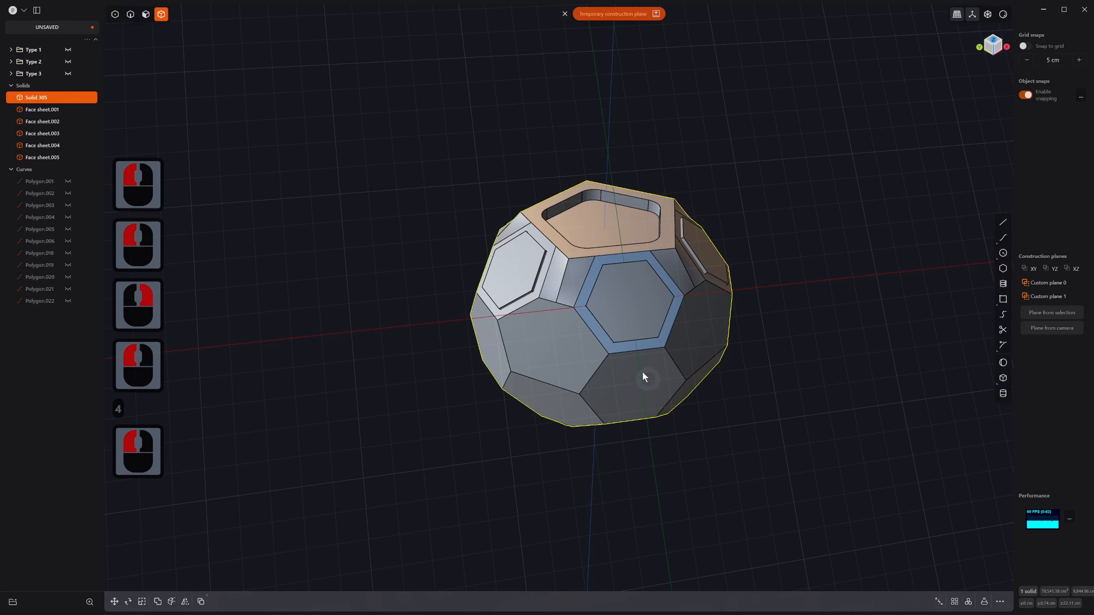
# Step: Clear the stray selection and dismiss the temporary construction plane
pyautogui.press('1')
pyautogui.moveTo(391, 51); pyautogui.dragTo(799, 448)
pyautogui.moveTo(701, 405); pyautogui.dragTo(686, 370, button='middle')
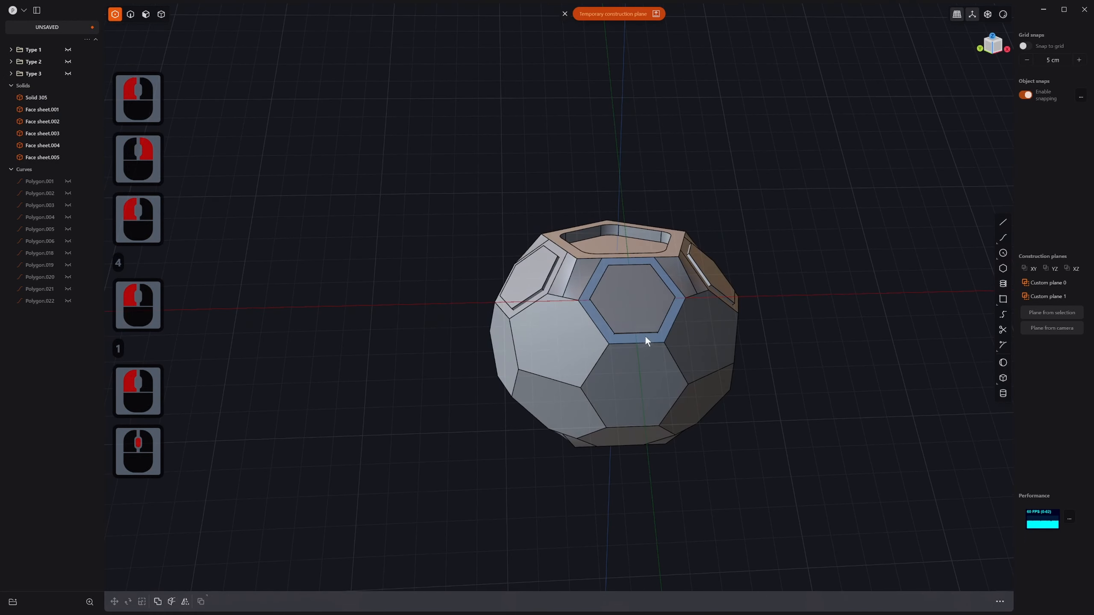
pyautogui.moveTo(645, 337); pyautogui.dragTo(665, 322, button='middle')
pyautogui.click(625, 370)
pyautogui.press('Escape')
pyautogui.click(576, 364)
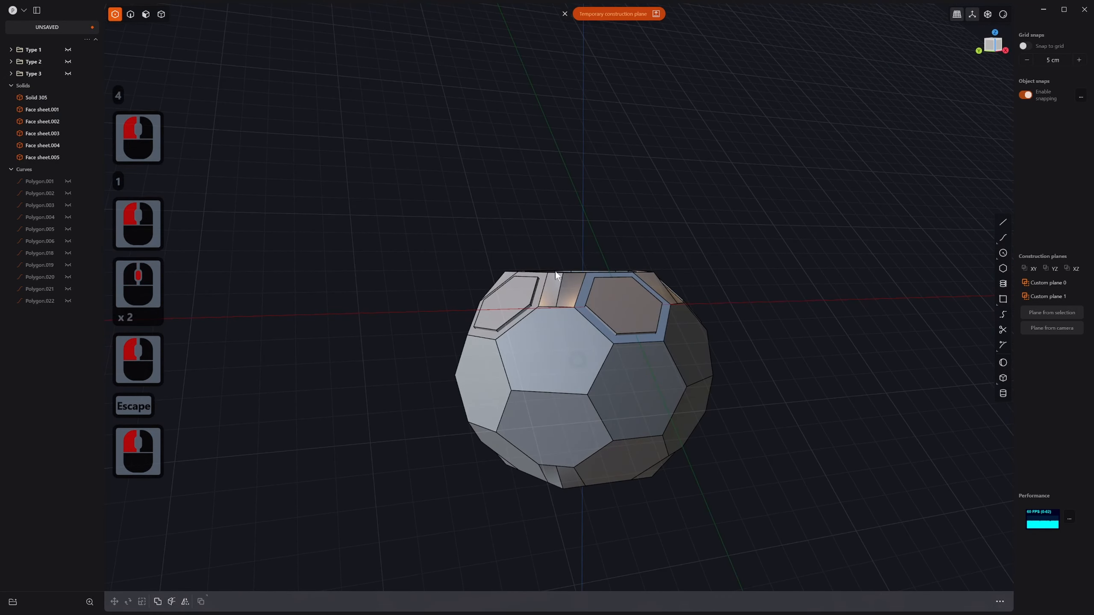
pyautogui.click(564, 17)
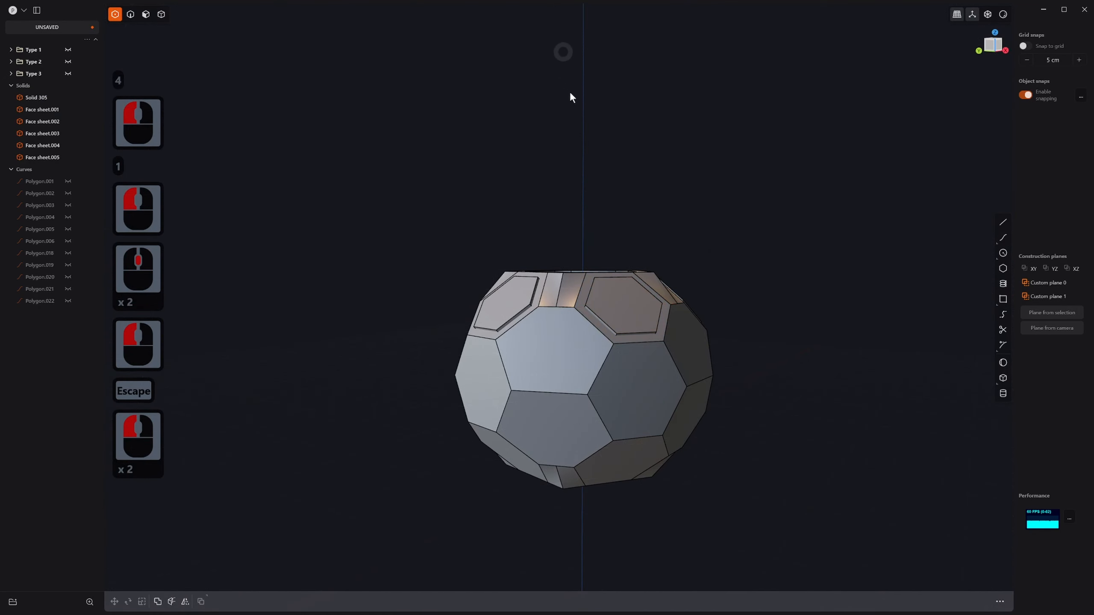
# Step: Boolean-subtract the five hexagon sheets from Solid 305 to cut recessed panels
pyautogui.press('4')
pyautogui.click(594, 359)
pyautogui.press('1')
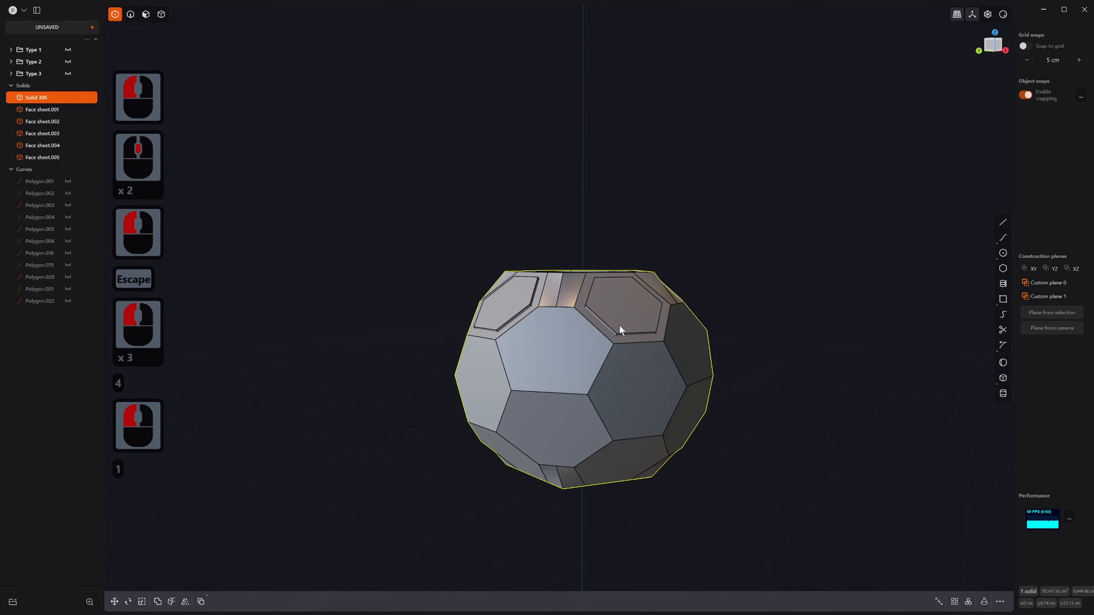
pyautogui.press('q')
pyautogui.click(620, 327)
pyautogui.keyDown('shift'); pyautogui.moveTo(620, 327); pyautogui.dragTo(602, 367, button='middle'); pyautogui.keyUp('shift')
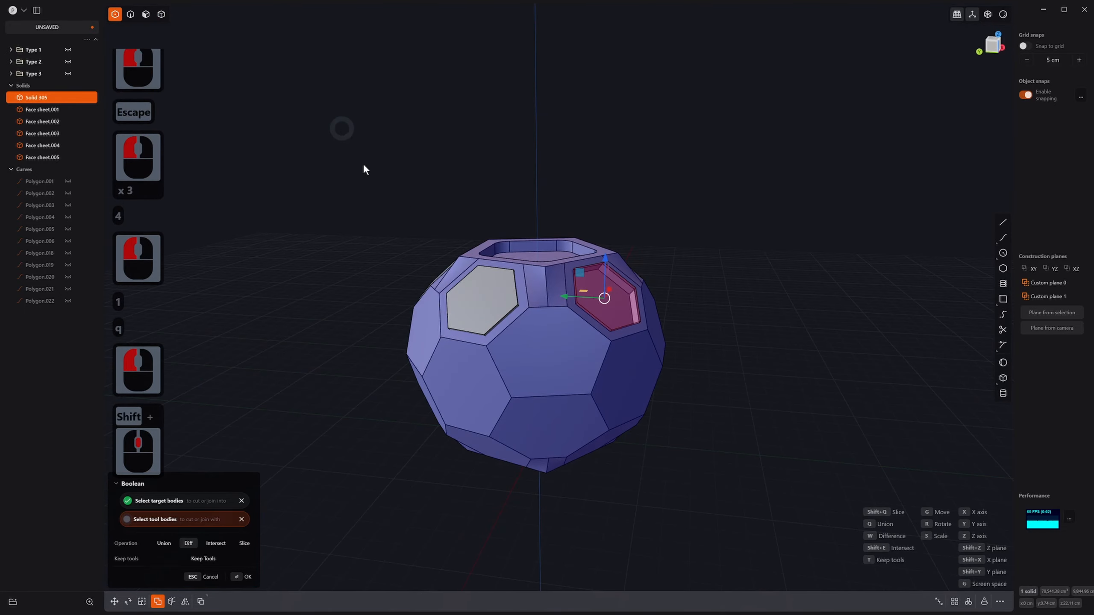
pyautogui.keyDown('shift'); pyautogui.moveTo(363, 166); pyautogui.dragTo(703, 402); pyautogui.keyUp('shift')
pyautogui.rightClick(692, 418)
pyautogui.moveTo(667, 400); pyautogui.dragTo(540, 467, button='middle')
pyautogui.scroll(-2, 688, 407)
# Step: Select five faces in the ring below the top panels and inset their outlines inward
pyautogui.press('3')
pyautogui.click(577, 368)
pyautogui.keyDown('shift'); pyautogui.click(501, 413); pyautogui.keyUp('shift')
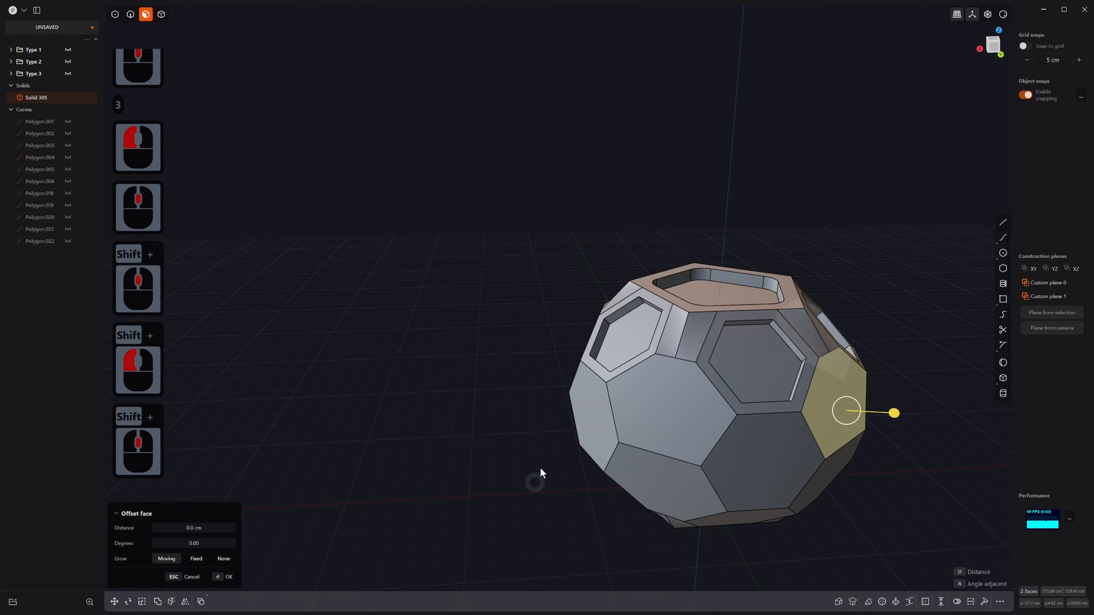
pyautogui.keyDown('shift'); pyautogui.click(675, 402); pyautogui.keyUp('shift')
pyautogui.moveTo(675, 402); pyautogui.dragTo(650, 457, button='middle')
pyautogui.keyDown('shift'); pyautogui.moveTo(572, 486); pyautogui.dragTo(707, 515, button='middle'); pyautogui.keyUp('shift')
pyautogui.moveTo(706, 515); pyautogui.dragTo(701, 475, button='middle')
pyautogui.keyDown('shift'); pyautogui.click(701, 476); pyautogui.keyUp('shift')
pyautogui.keyDown('shift'); pyautogui.moveTo(603, 452); pyautogui.dragTo(648, 425, button='middle'); pyautogui.keyUp('shift')
pyautogui.keyDown('shift'); pyautogui.click(599, 429); pyautogui.keyUp('shift')
pyautogui.press('o')
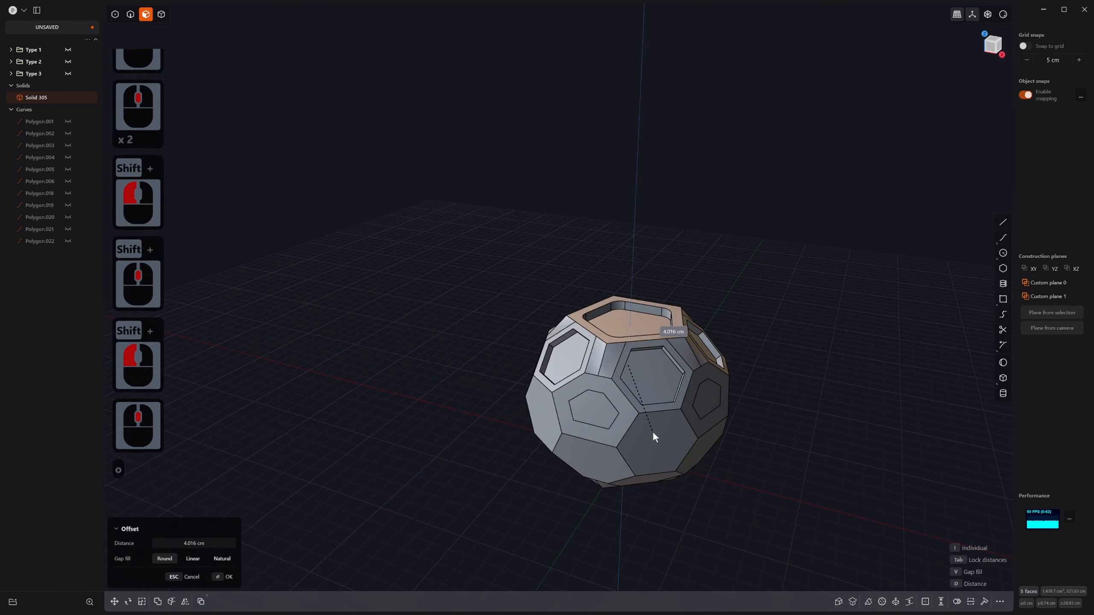
pyautogui.click(650, 430)
pyautogui.moveTo(624, 443); pyautogui.dragTo(704, 434, button='middle')
pyautogui.keyDown('shift'); pyautogui.moveTo(586, 453); pyautogui.dragTo(624, 399, button='middle'); pyautogui.keyUp('shift')
pyautogui.rightClick(581, 424)
# Step: Select five faces in the next ring and start an inset, then cancel it and pick one face
pyautogui.click(556, 435)
pyautogui.moveTo(558, 436); pyautogui.dragTo(534, 450, button='middle')
pyautogui.keyDown('shift'); pyautogui.click(483, 480); pyautogui.keyUp('shift')
pyautogui.moveTo(481, 486); pyautogui.dragTo(564, 477, button='middle')
pyautogui.keyDown('shift'); pyautogui.click(662, 453); pyautogui.keyUp('shift')
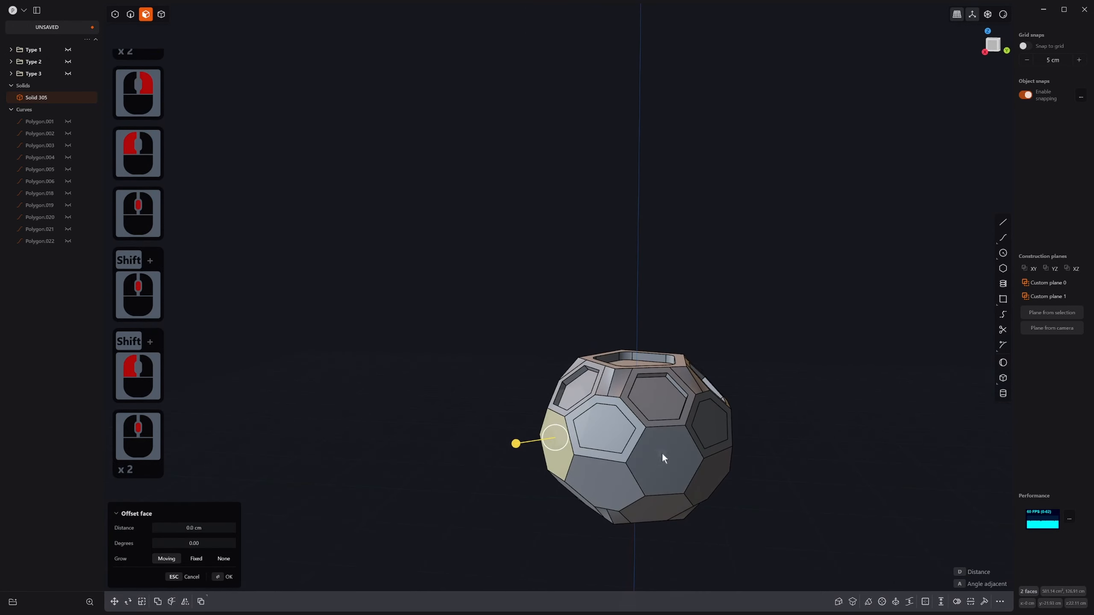
pyautogui.moveTo(662, 452); pyautogui.dragTo(590, 462, button='middle')
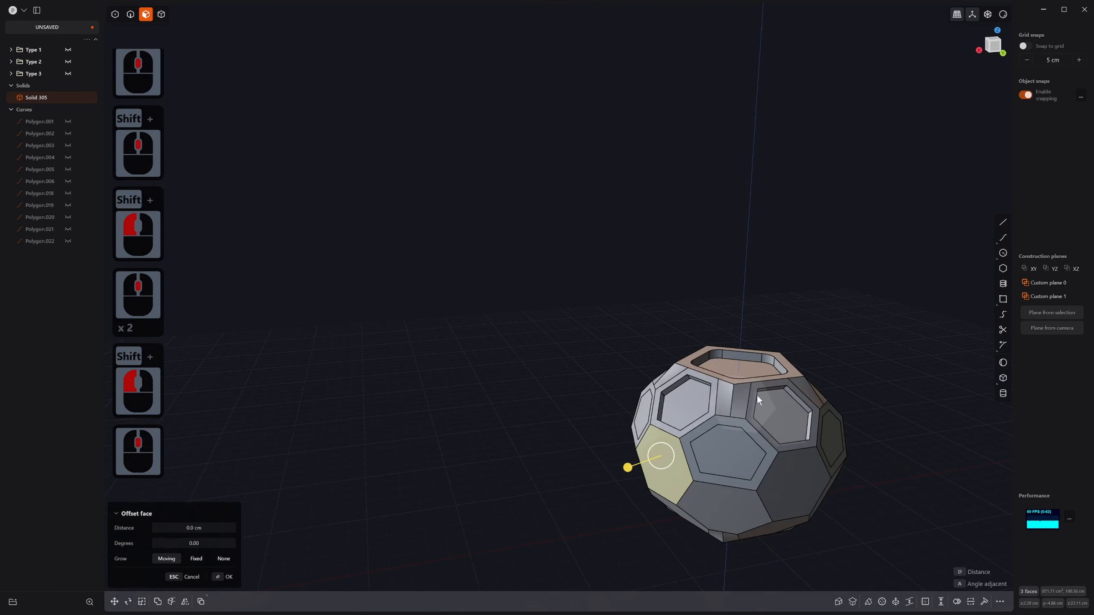
pyautogui.moveTo(785, 393); pyautogui.dragTo(555, 459, button='middle')
pyautogui.keyDown('shift'); pyautogui.click(777, 475); pyautogui.keyUp('shift')
pyautogui.keyDown('shift'); pyautogui.click(648, 514); pyautogui.keyUp('shift')
pyautogui.press('o')
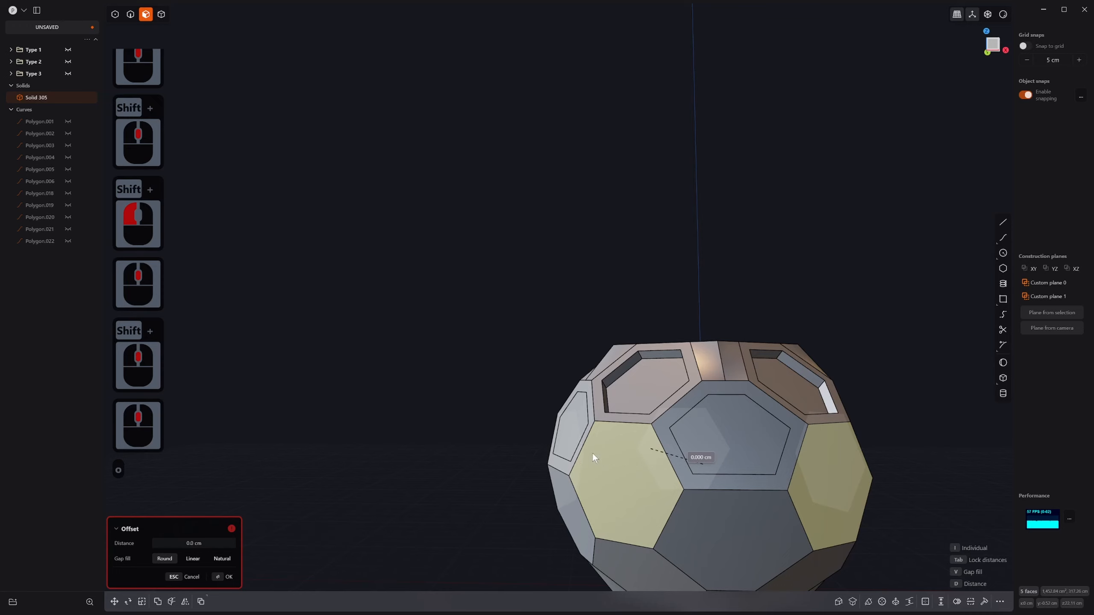
pyautogui.press('Escape')
pyautogui.moveTo(606, 449); pyautogui.dragTo(669, 464, button='middle')
pyautogui.click(637, 482)
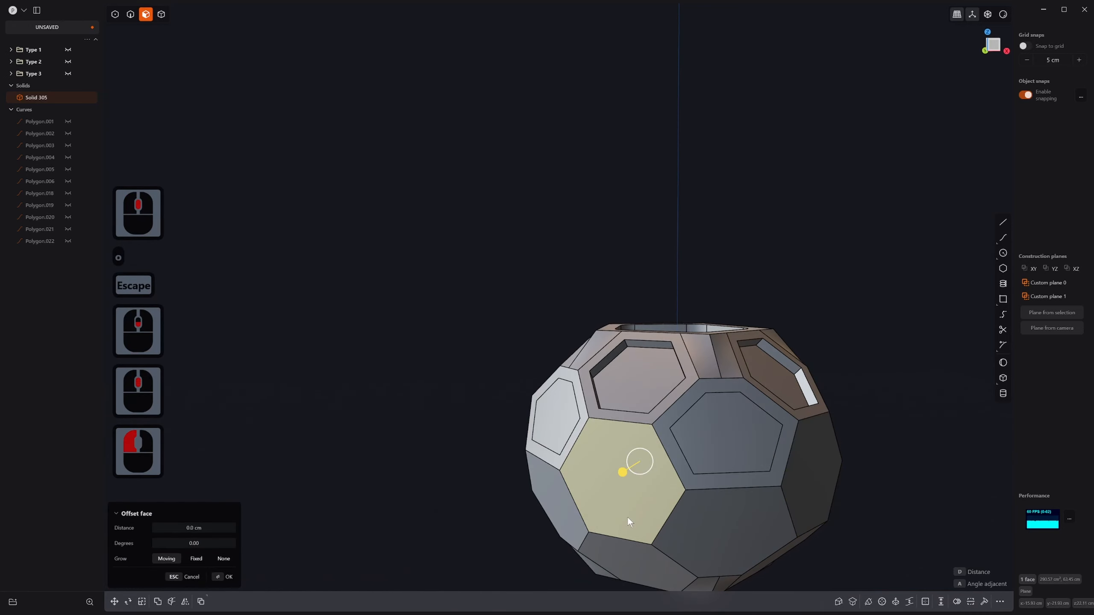
# Step: Save Custom plane 2, align the view to it, and select the centre hexagon face
pyautogui.press('1')
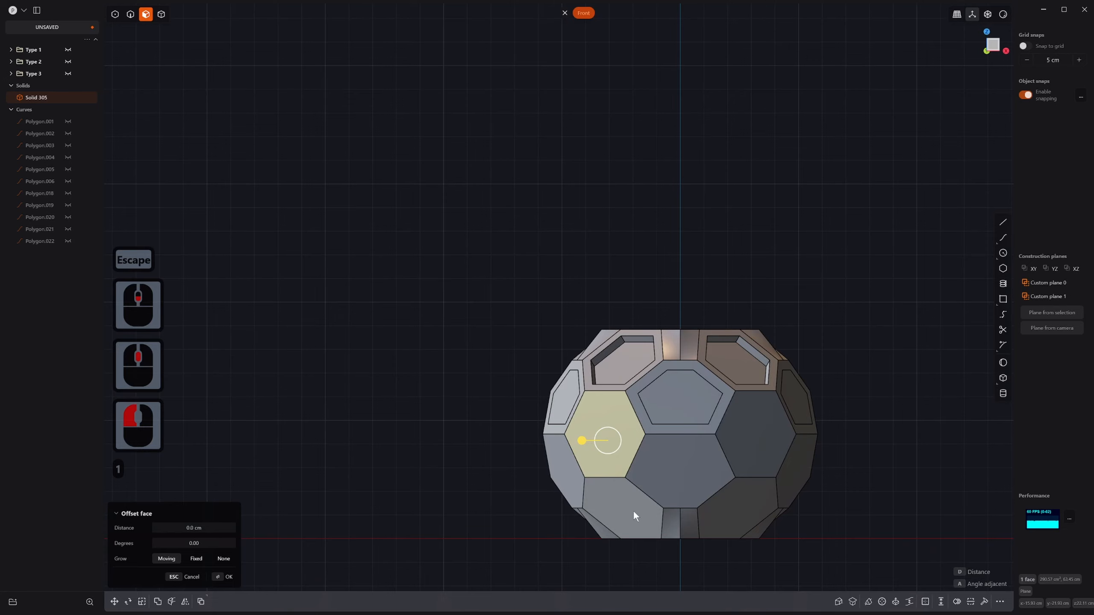
pyautogui.moveTo(636, 483); pyautogui.dragTo(632, 144, button='middle')
pyautogui.click(618, 14)
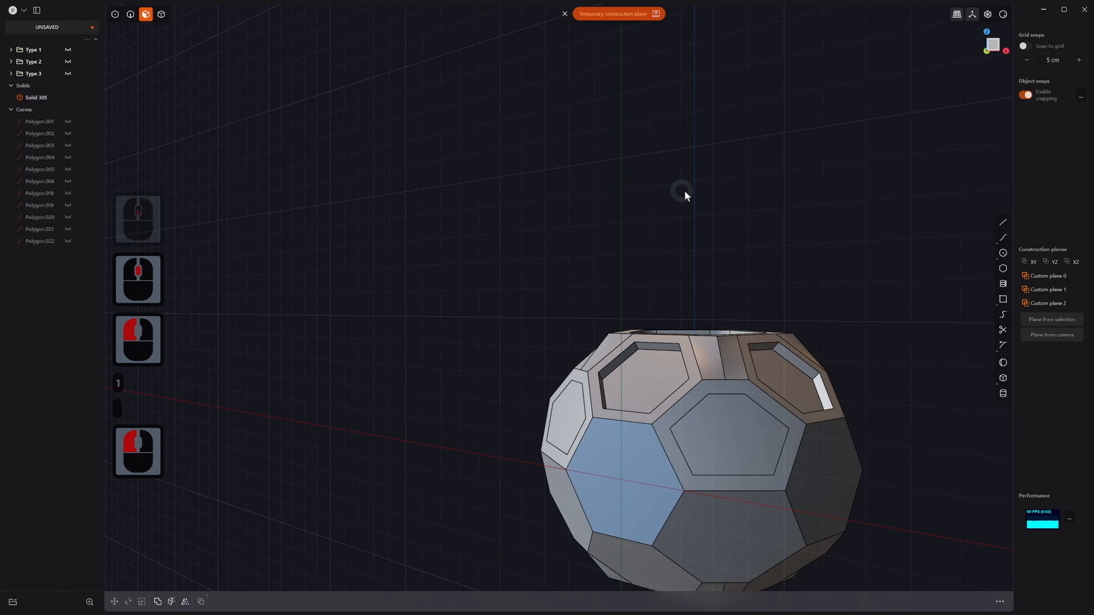
pyautogui.click(1048, 304)
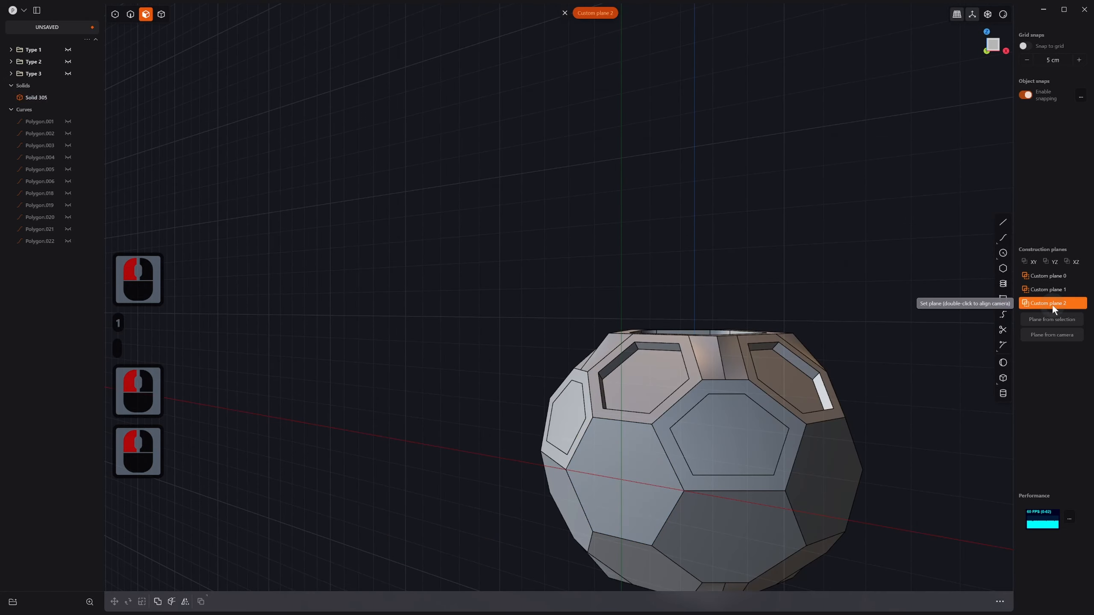
pyautogui.doubleClick(1053, 305)
pyautogui.scroll(4, 560, 294)
pyautogui.press('3')
pyautogui.press('3')
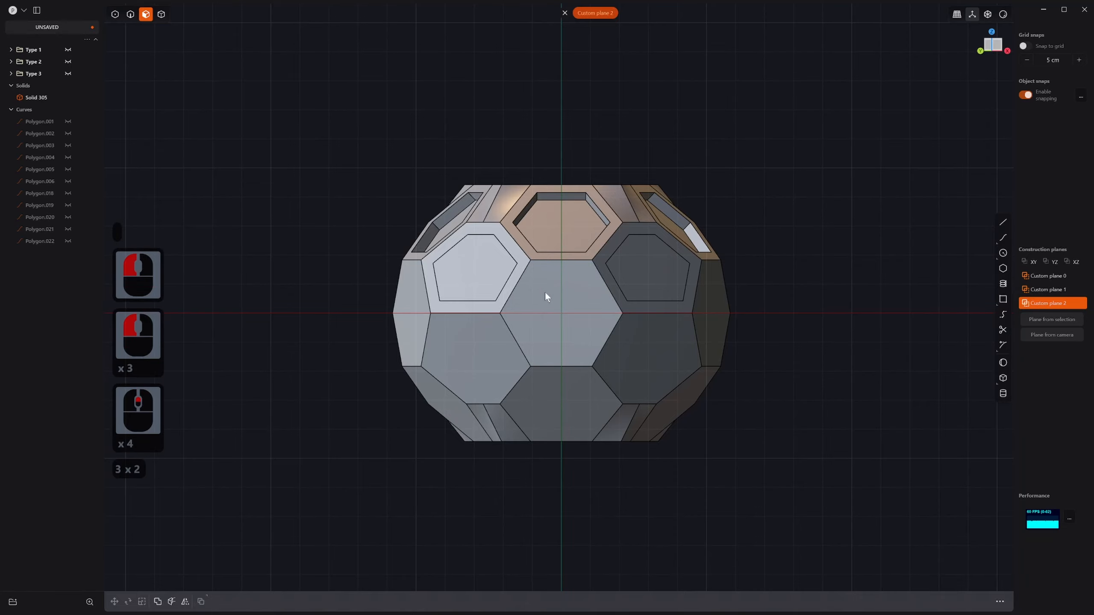
pyautogui.click(545, 293)
# Step: Extract the hexagon as a face sheet, scale it to 0.784, and nudge it slightly right
pyautogui.press('d')
pyautogui.moveTo(585, 321); pyautogui.dragTo(591, 359, button='middle')
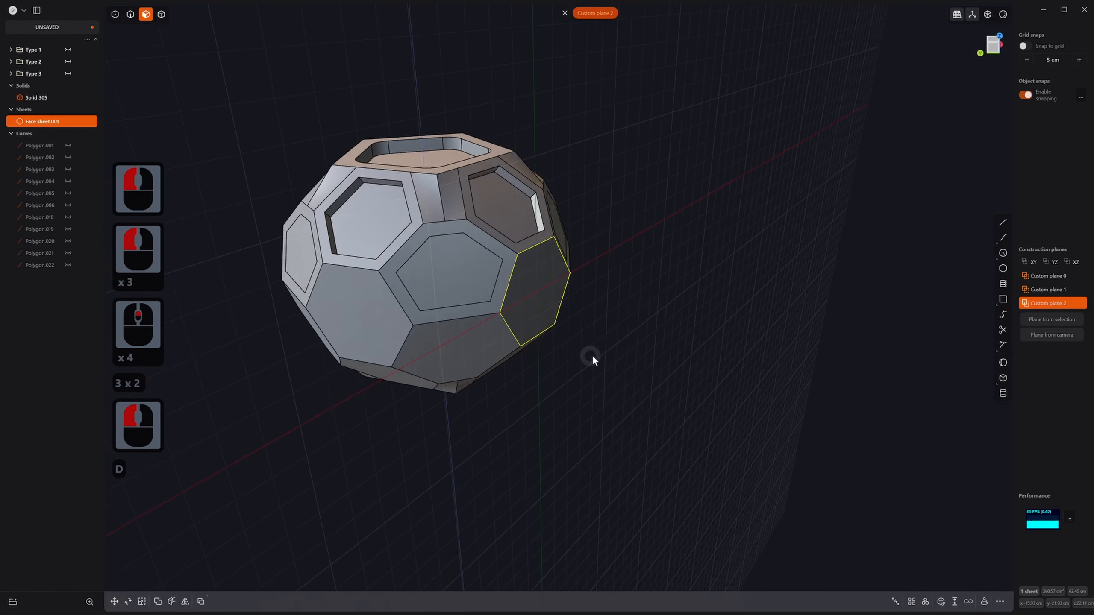
pyautogui.press('s')
pyautogui.press('s')
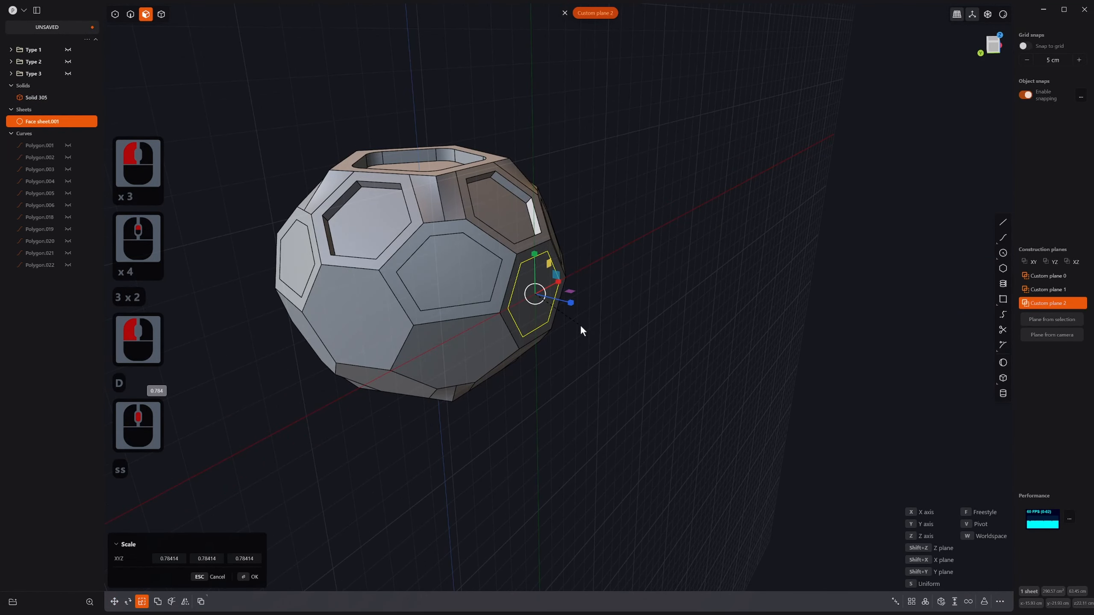
pyautogui.click(580, 327)
pyautogui.rightClick(580, 327)
pyautogui.press('g')
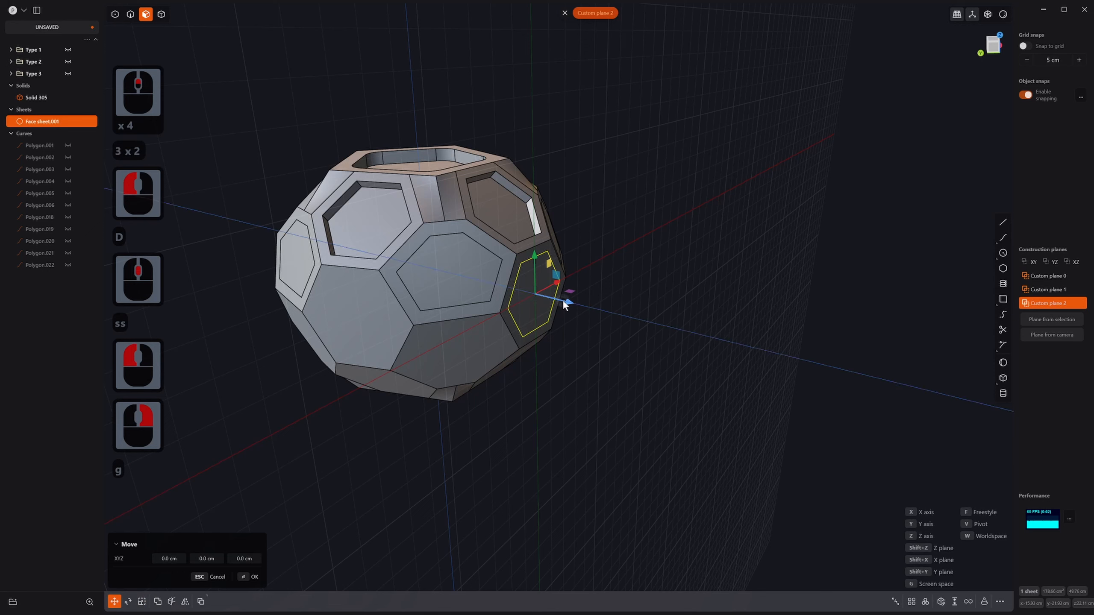
pyautogui.click(566, 303)
pyautogui.rightClick(569, 303)
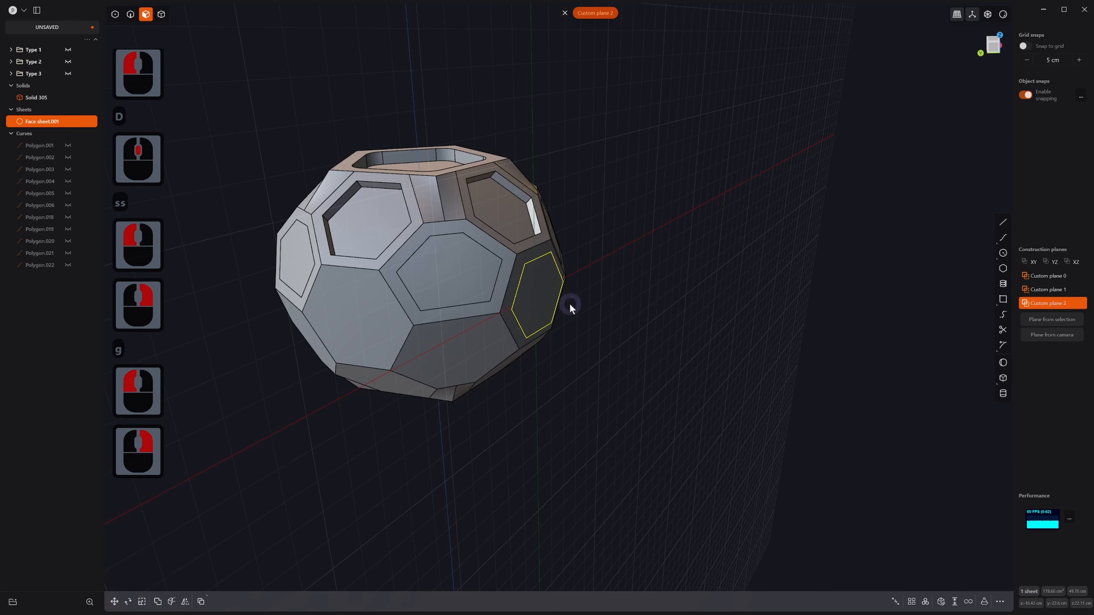
# Step: Thicken the face sheet by about -3.5 cm into a solid panel
pyautogui.click(955, 604)
pyautogui.moveTo(544, 298); pyautogui.dragTo(533, 296)
pyautogui.hotkey('alt', 'z')
pyautogui.rightClick(598, 384)
pyautogui.moveTo(598, 384); pyautogui.dragTo(635, 350, button='middle')
# Step: Turn see-through off, return to the default construction plane, and select the thickened panel
pyautogui.scroll(1, 596, 343)
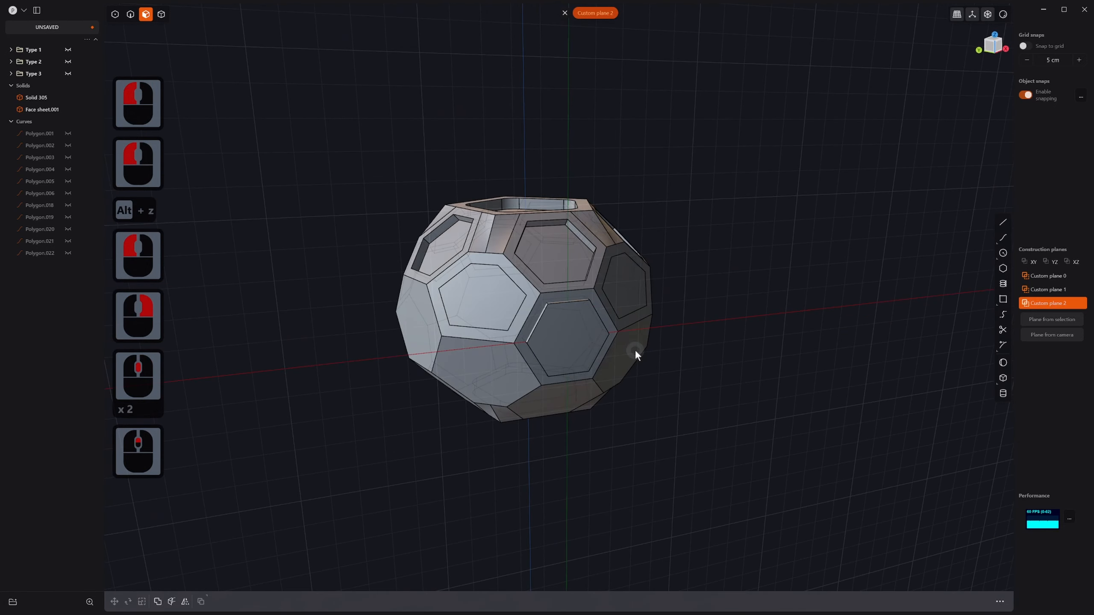
pyautogui.middleClick(616, 377)
pyautogui.hotkey('alt', 'z')
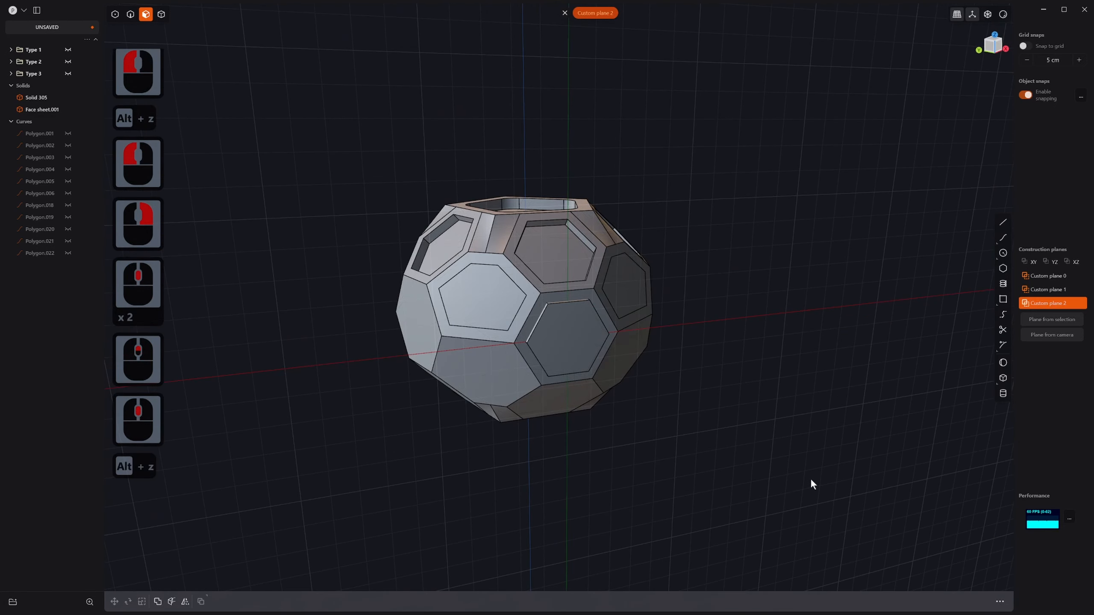
pyautogui.moveTo(642, 343); pyautogui.dragTo(650, 354, button='middle')
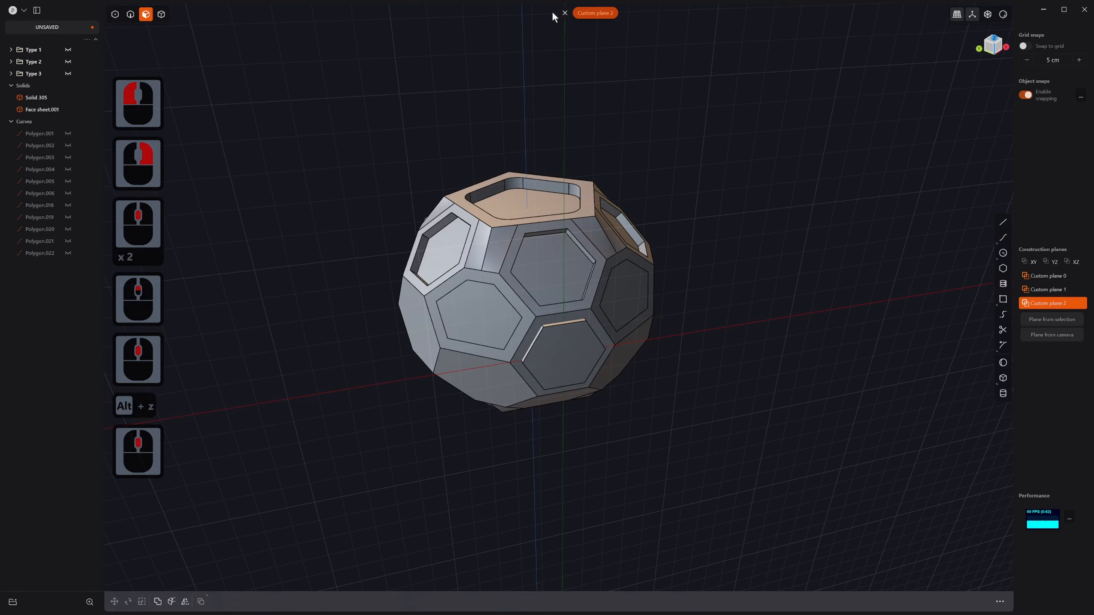
pyautogui.click(564, 13)
pyautogui.press('4')
pyautogui.click(577, 346)
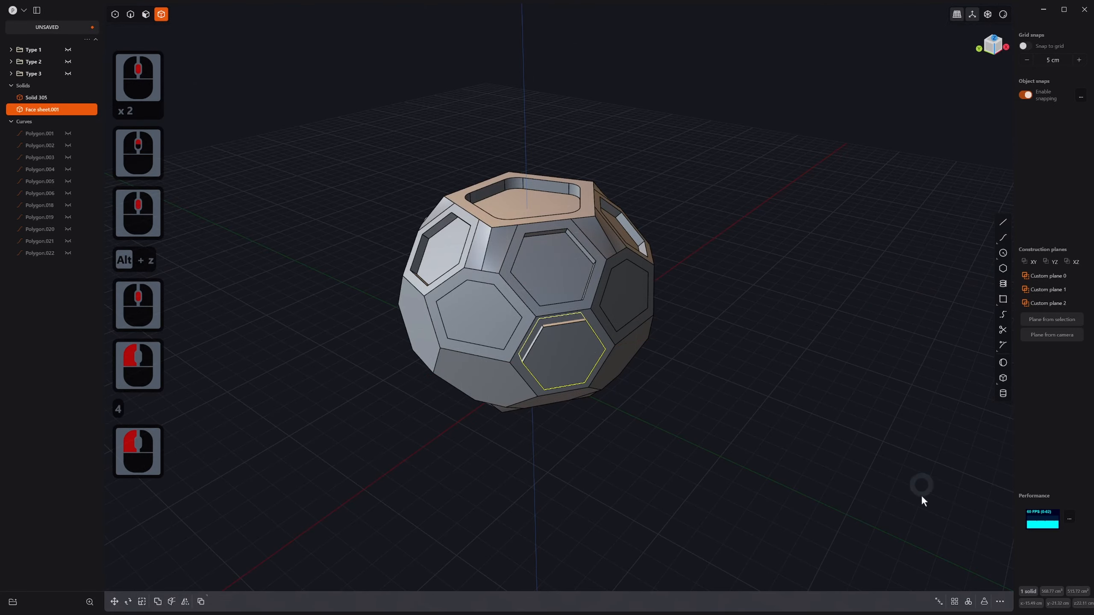
# Step: Radially array the panel into 5 copies around the top pentagon's face centre
pyautogui.click(968, 602)
pyautogui.moveTo(598, 310); pyautogui.dragTo(521, 153, button='middle')
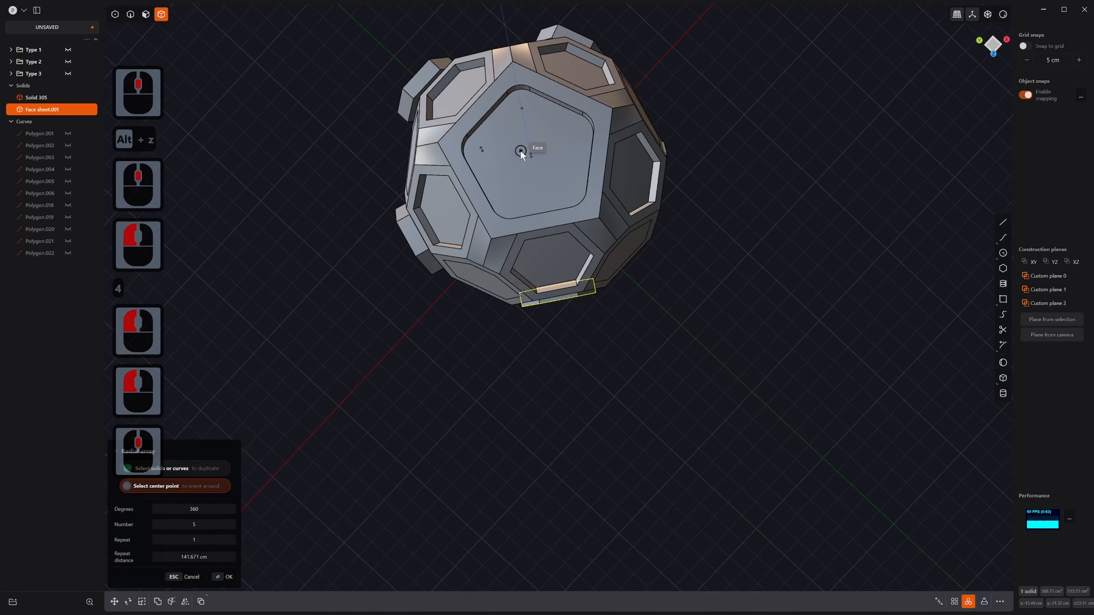
pyautogui.press('7')
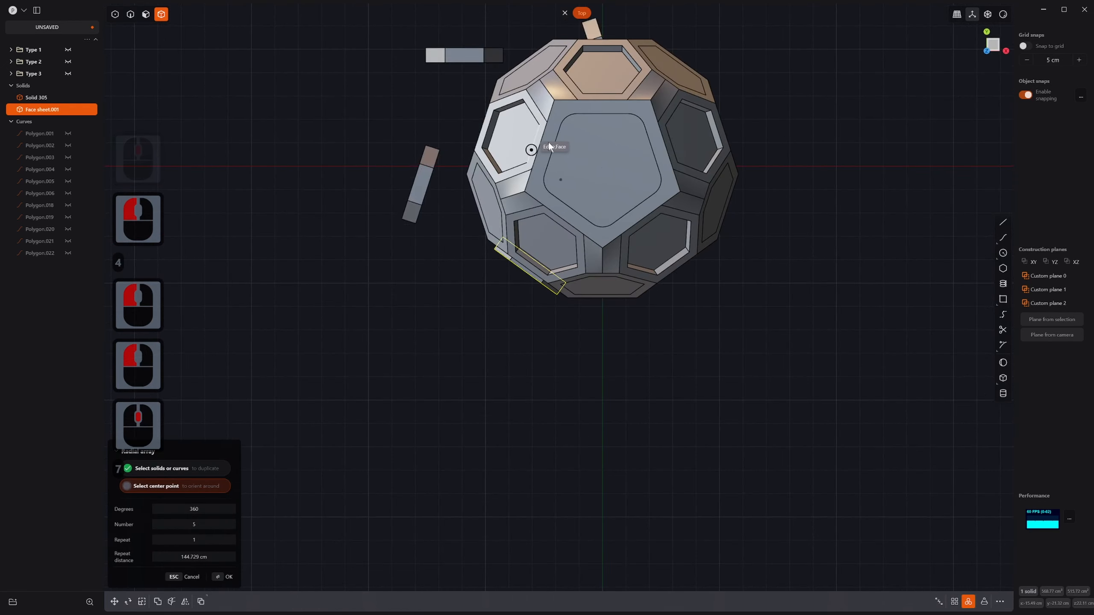
pyautogui.click(602, 166)
pyautogui.moveTo(581, 268); pyautogui.dragTo(770, 185, button='middle')
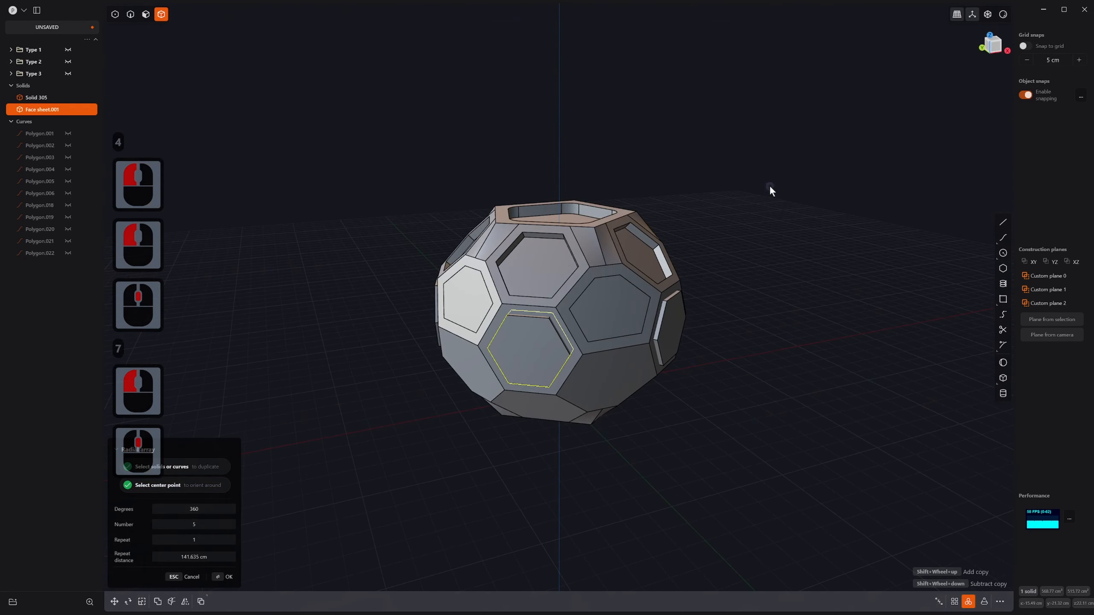
pyautogui.rightClick(552, 334)
# Step: Start a Boolean cut on Solid 305 with the five panels as cutting bodies
pyautogui.press('4')
pyautogui.click(538, 325)
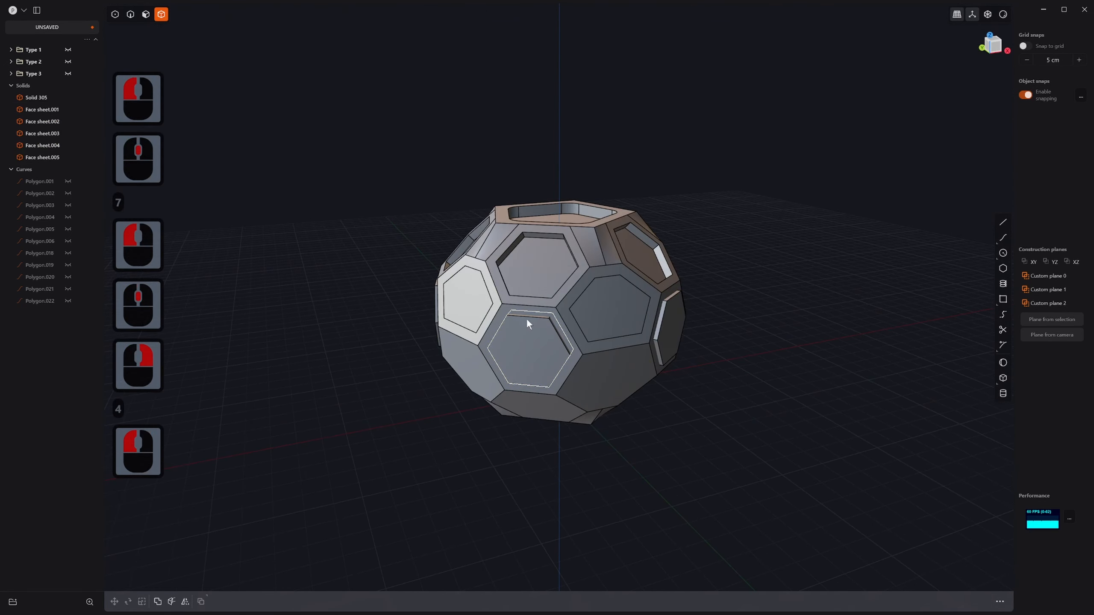
pyautogui.click(552, 279)
pyautogui.press('q')
pyautogui.moveTo(360, 151); pyautogui.dragTo(773, 479)
# Step: Confirm subtracting the five panels from the ball as hexagonal pockets
pyautogui.moveTo(672, 304); pyautogui.dragTo(786, 258, button='middle')
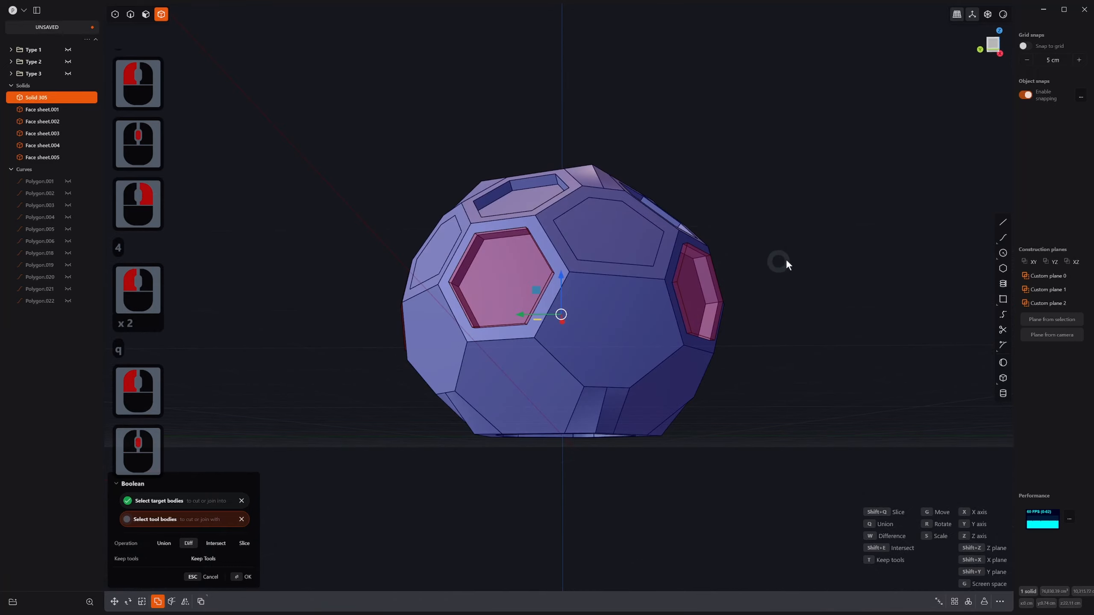
pyautogui.rightClick(781, 259)
pyautogui.moveTo(692, 284); pyautogui.dragTo(689, 344, button='middle')
pyautogui.scroll(-5, 685, 344)
pyautogui.scroll(-3, 684, 344)
# Step: Select the five hexagonal pocket floors in face mode
pyautogui.press('3')
pyautogui.click(657, 304)
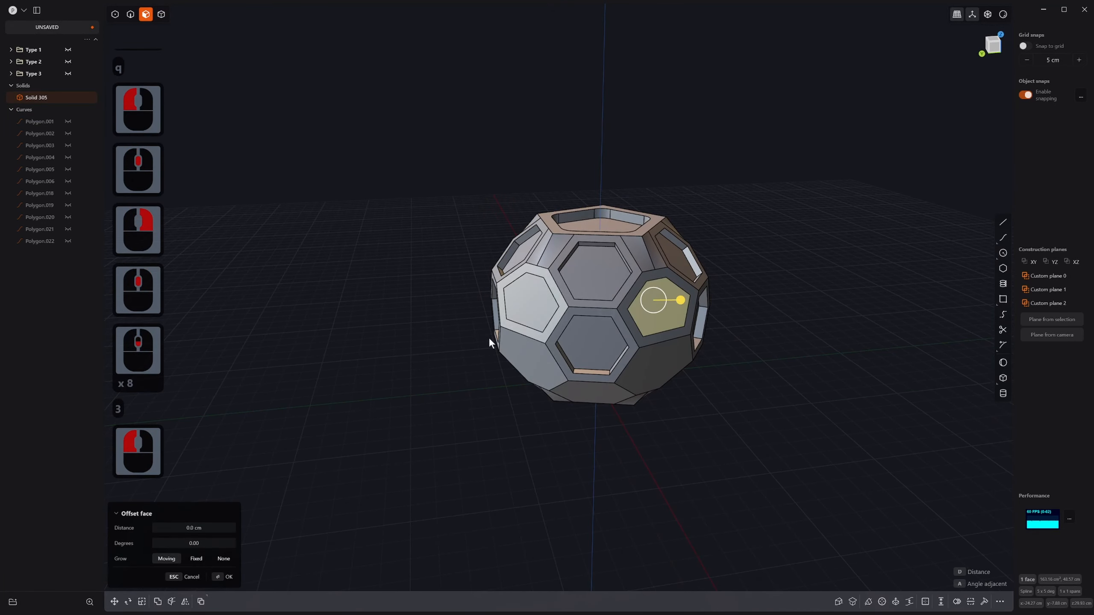
pyautogui.moveTo(488, 337); pyautogui.dragTo(557, 300, button='middle')
pyautogui.keyDown('shift'); pyautogui.click(525, 274); pyautogui.keyUp('shift')
pyautogui.keyDown('shift'); pyautogui.moveTo(431, 353); pyautogui.dragTo(500, 431, button='middle'); pyautogui.keyUp('shift')
pyautogui.keyDown('shift'); pyautogui.click(484, 378); pyautogui.keyUp('shift')
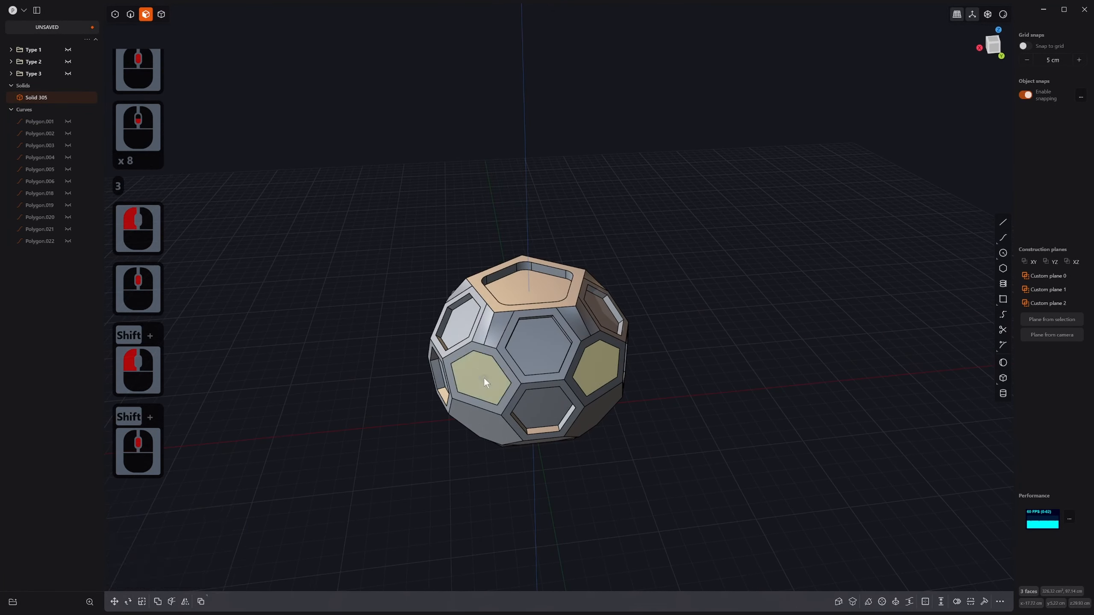
pyautogui.moveTo(484, 377); pyautogui.dragTo(571, 377, button='middle')
pyautogui.keyDown('shift'); pyautogui.click(569, 404); pyautogui.keyUp('shift')
pyautogui.moveTo(451, 426); pyautogui.dragTo(589, 369, button='middle')
pyautogui.keyDown('shift'); pyautogui.click(458, 370); pyautogui.keyUp('shift')
# Step: Offset the five pocket floors deeper inward and inspect the recessed panels
pyautogui.moveTo(588, 369); pyautogui.dragTo(424, 406, button='middle')
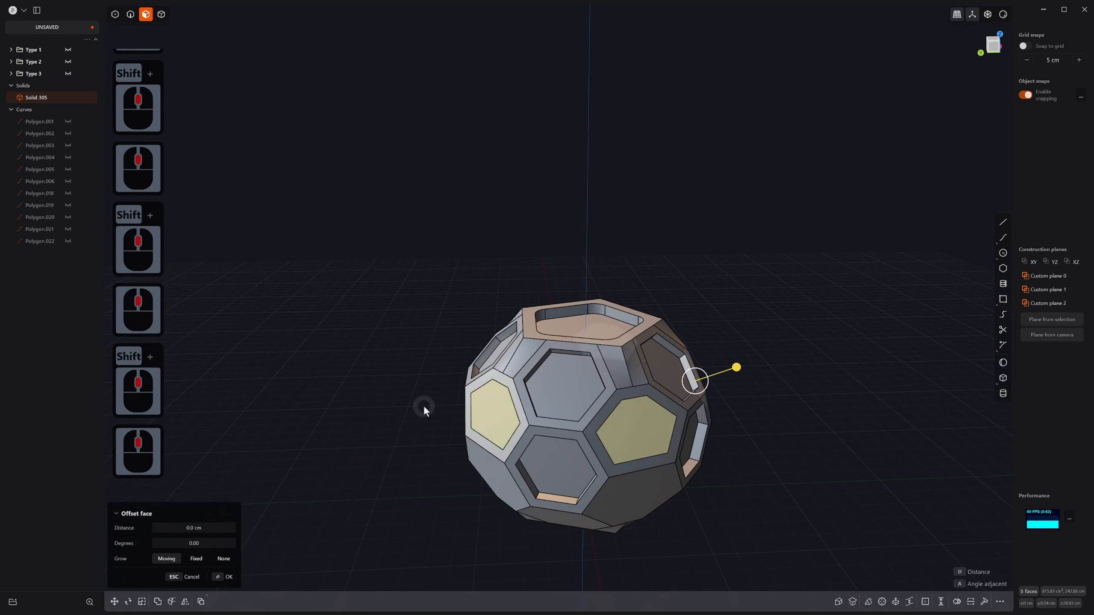
pyautogui.moveTo(707, 379); pyautogui.dragTo(631, 383, button='middle')
pyautogui.moveTo(792, 391); pyautogui.dragTo(791, 391)
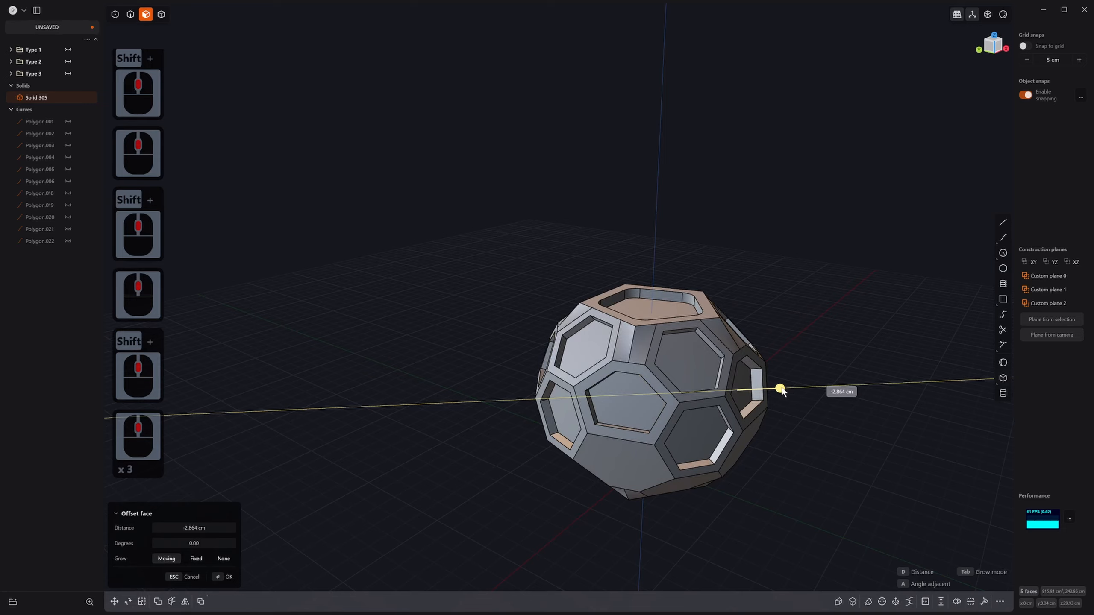
pyautogui.moveTo(783, 387); pyautogui.dragTo(781, 388)
pyautogui.rightClick(753, 412)
pyautogui.moveTo(676, 453); pyautogui.dragTo(661, 414, button='middle')
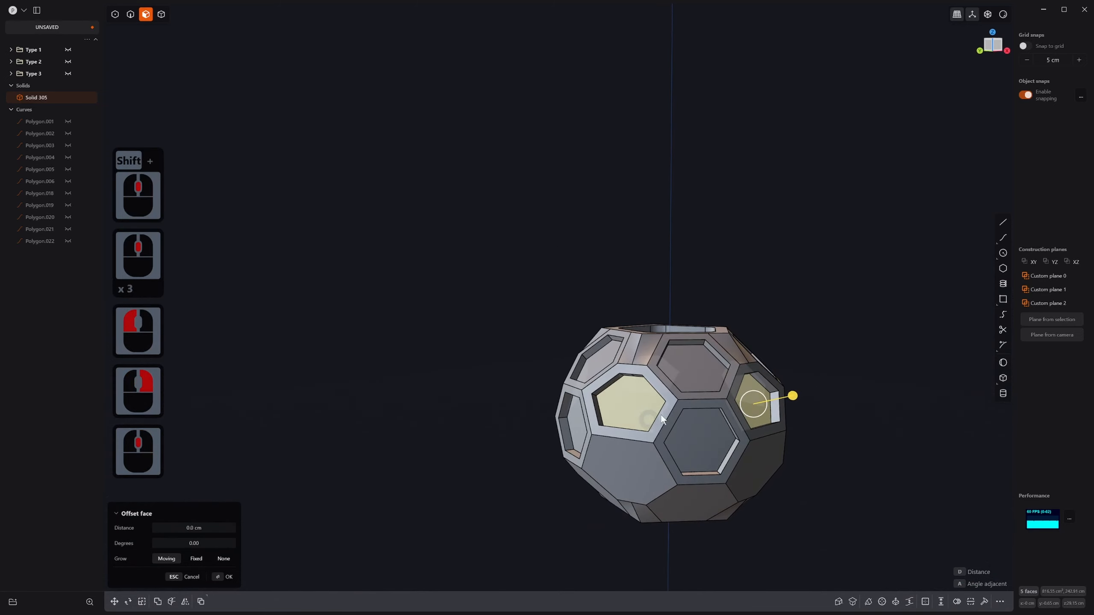
pyautogui.scroll(4, 675, 495)
pyautogui.scroll(1, 674, 496)
pyautogui.moveTo(674, 495)
pyautogui.mouseDown(button='middle')
pyautogui.moveTo(640, 412)
pyautogui.moveTo(687, 478)
pyautogui.mouseUp(button='middle')
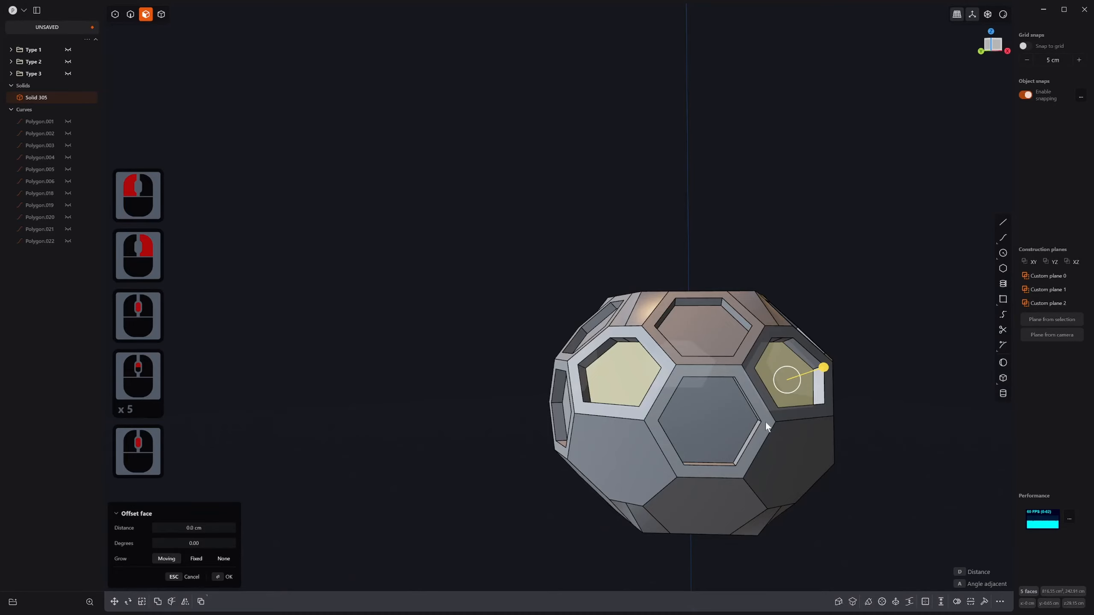
# Step: Select the ball solid and start a mirror, then cancel it
pyautogui.press('4')
pyautogui.press('4')
pyautogui.doubleClick(681, 369)
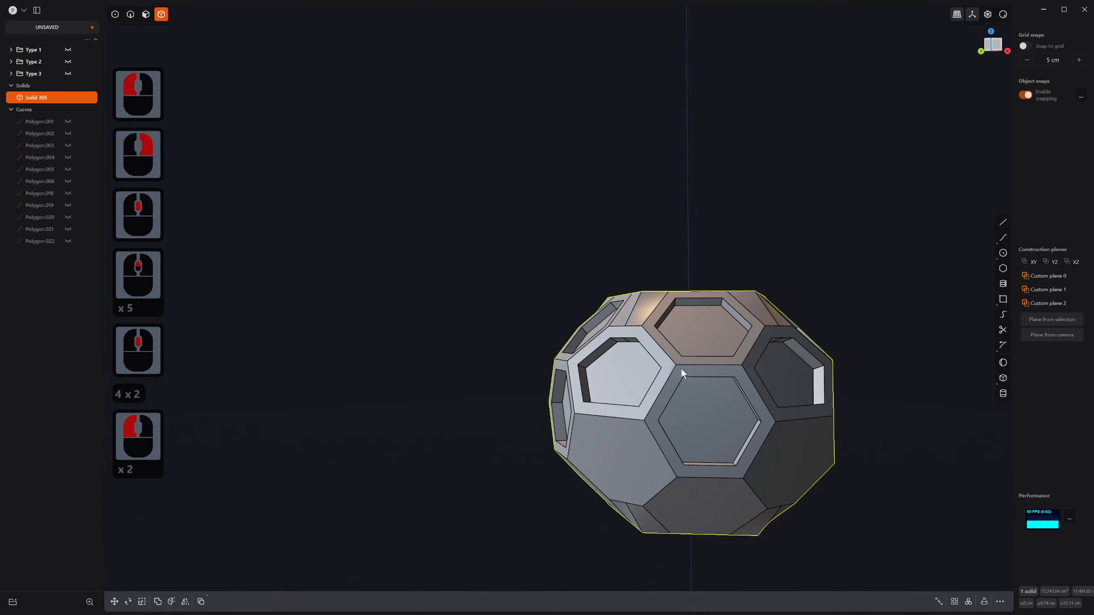
pyautogui.hotkey('alt', 'x')
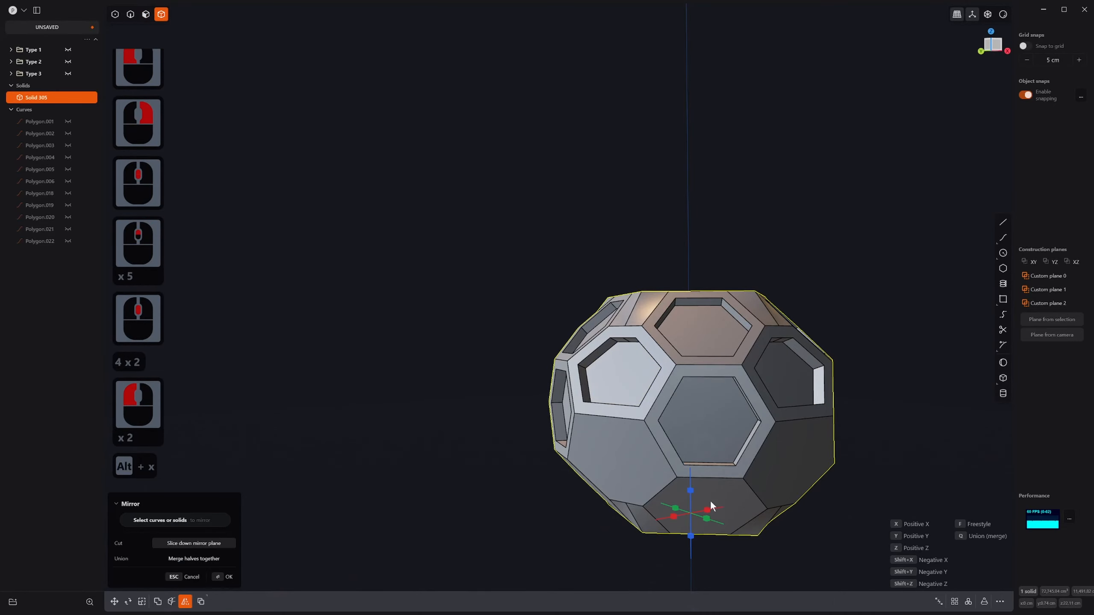
pyautogui.click(717, 426)
pyautogui.press('Escape')
# Step: Reselect the whole ball solid and dismiss the temporary construction plane
pyautogui.click(711, 419)
pyautogui.press('3')
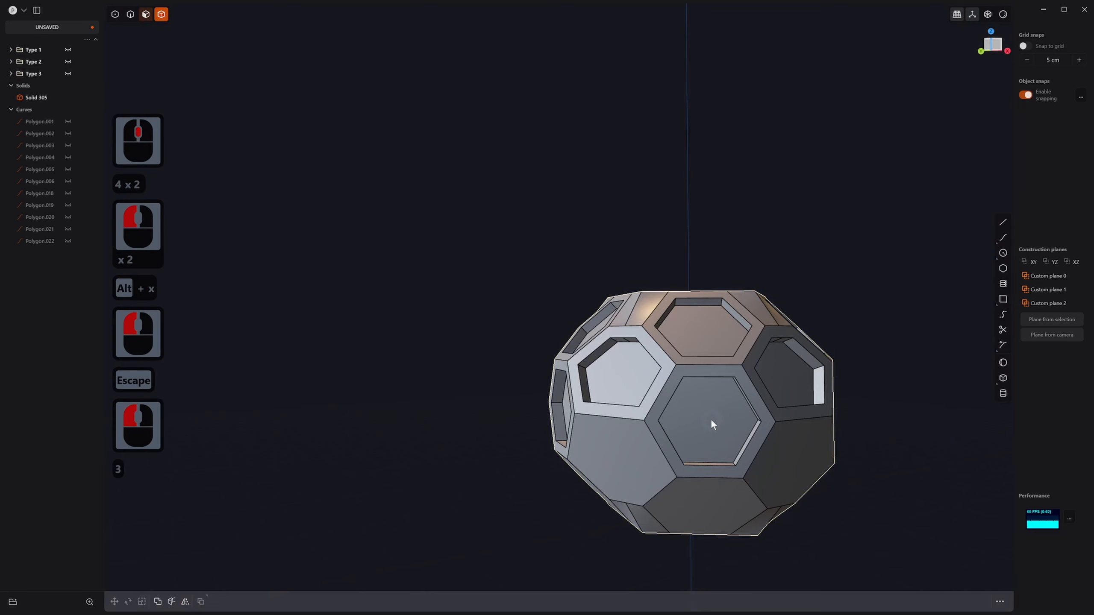
pyautogui.click(712, 418)
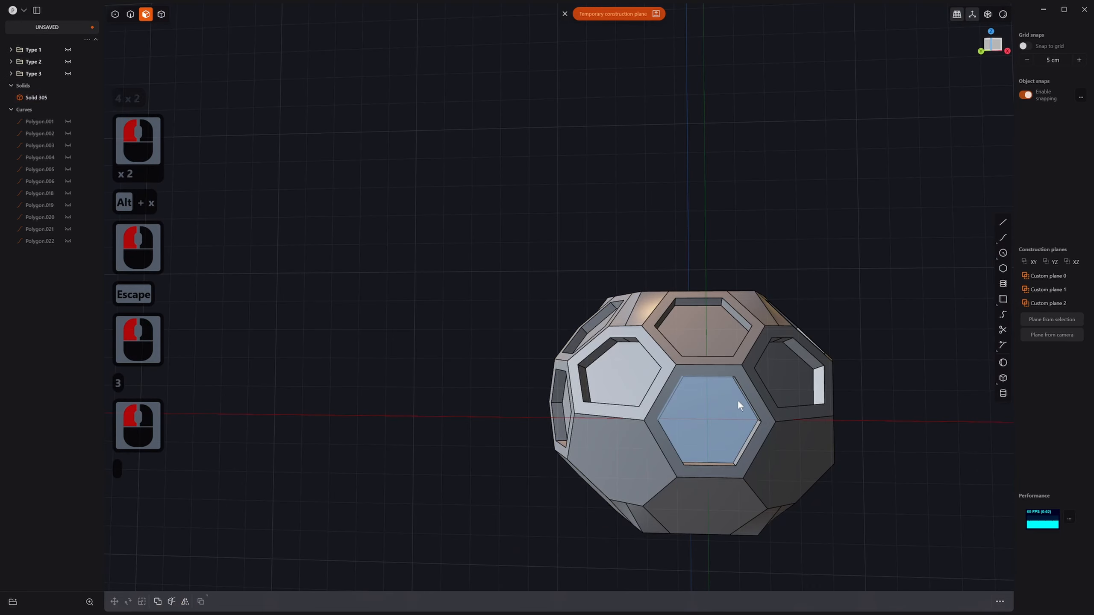
pyautogui.press('3')
pyautogui.press('4')
pyautogui.click(755, 334)
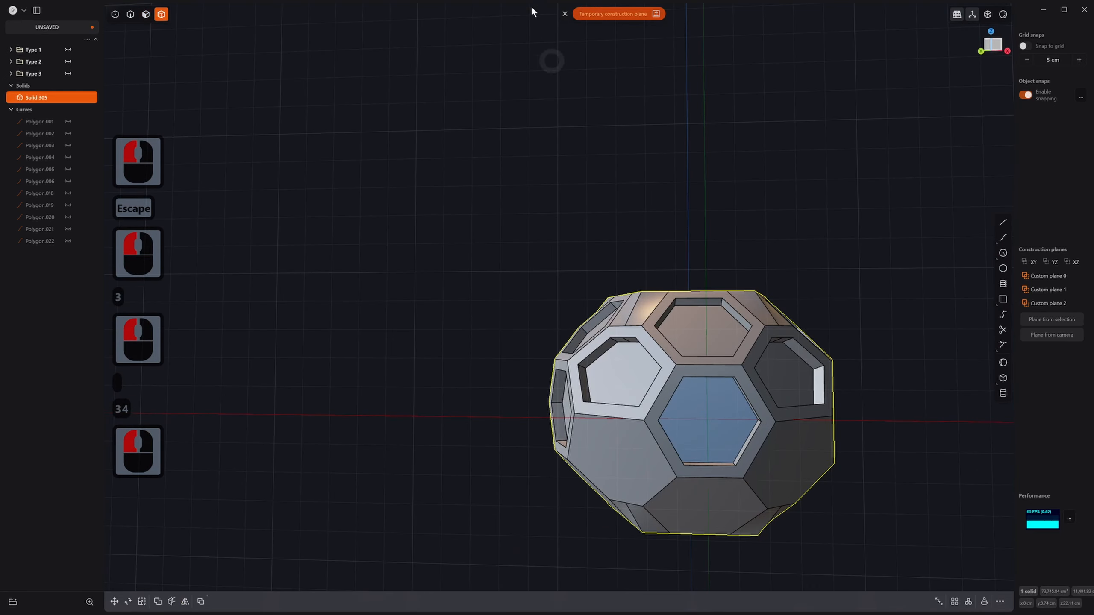
pyautogui.click(564, 15)
pyautogui.scroll(-1, 765, 403)
pyautogui.moveTo(764, 403)
pyautogui.mouseDown(button='middle')
pyautogui.moveTo(782, 455)
pyautogui.moveTo(773, 407)
pyautogui.mouseUp(button='middle')
pyautogui.scroll(-3, 730, 507)
pyautogui.keyDown('shift'); pyautogui.moveTo(730, 507); pyautogui.dragTo(690, 381, button='middle'); pyautogui.keyUp('shift')
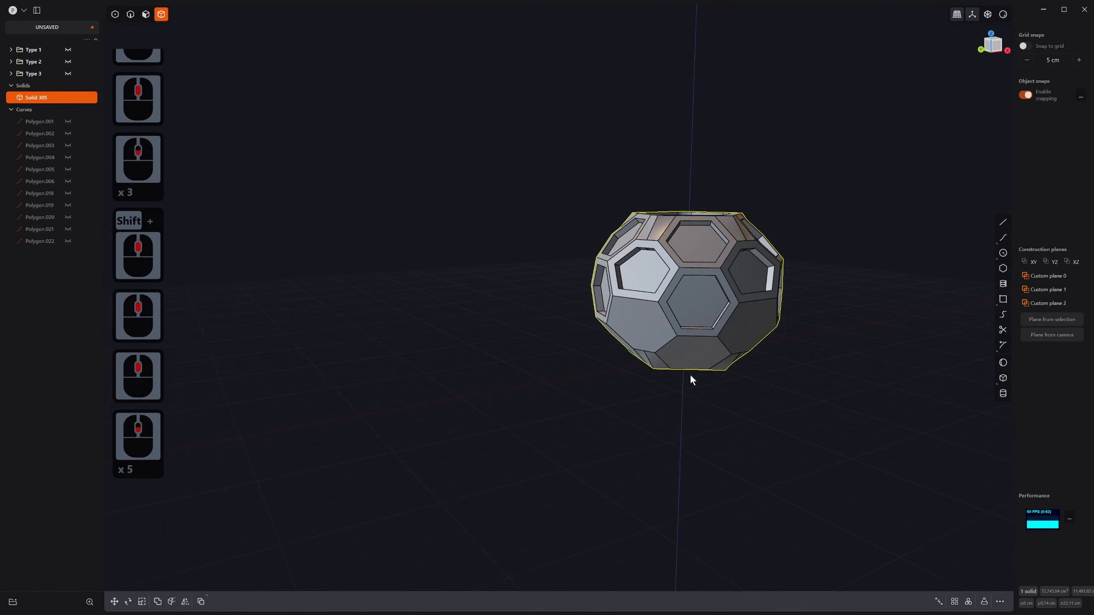
# Step: Try moving the ball to snap it onto the origin, then cancel the move
pyautogui.press('g')
pyautogui.press('g')
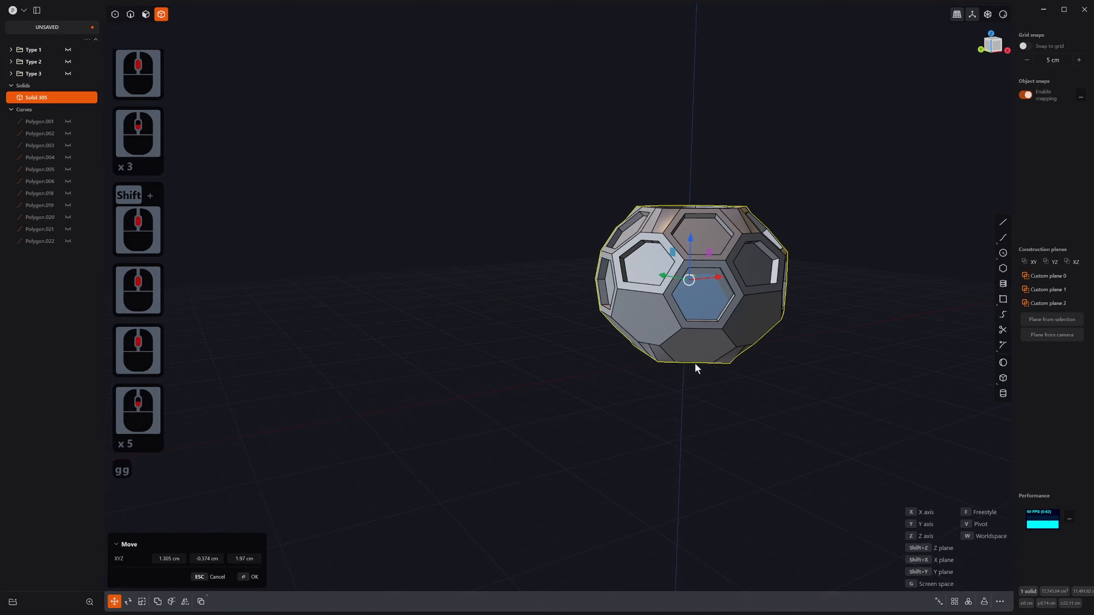
pyautogui.press('ctrl')
pyautogui.middleClick(676, 427)
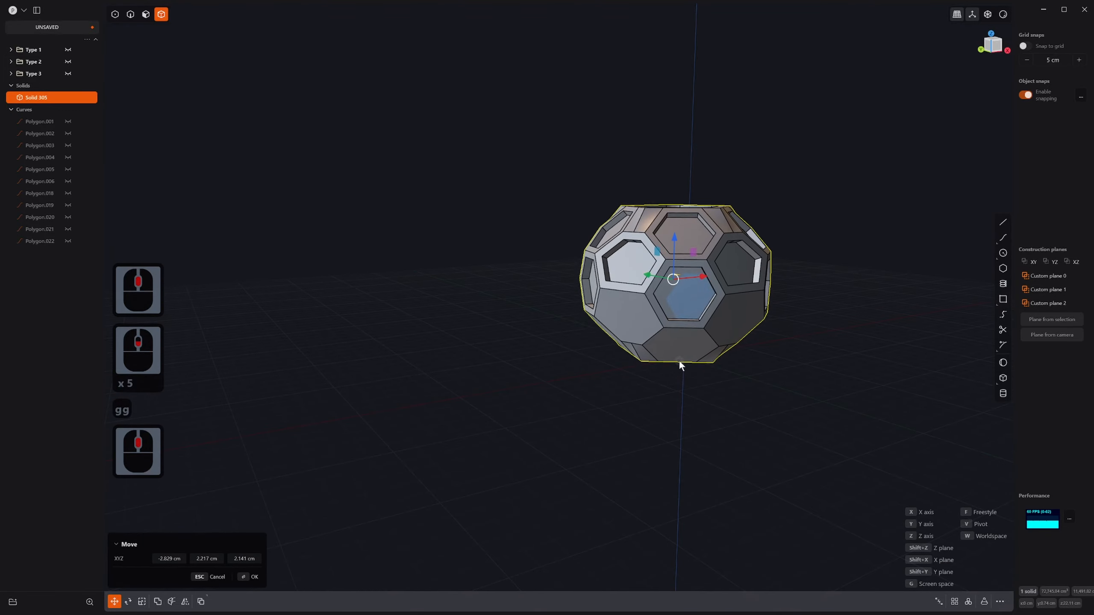
pyautogui.middleClick(678, 357)
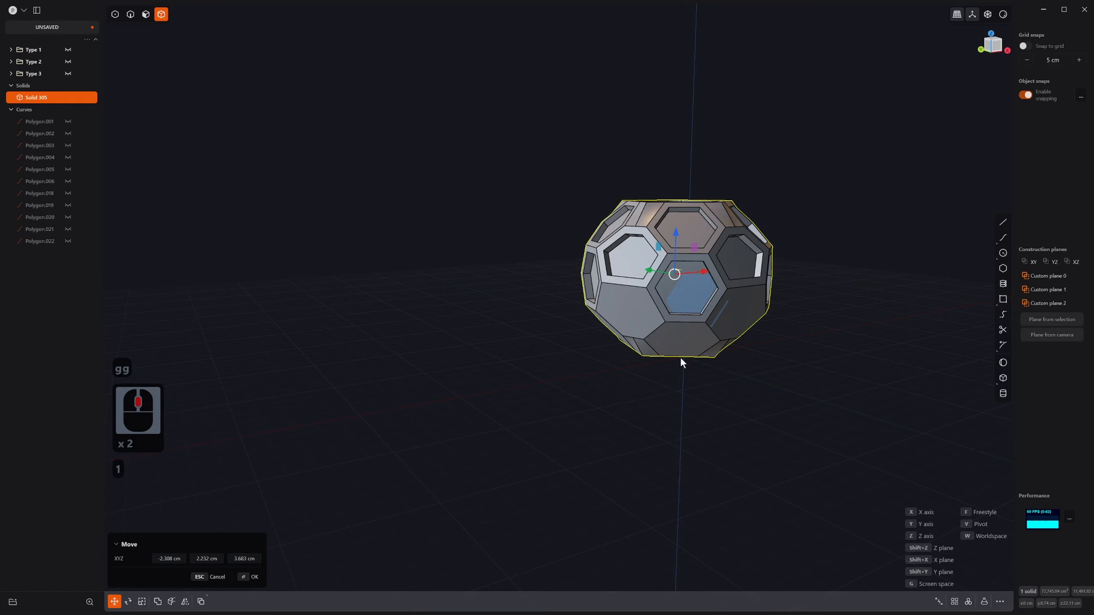
pyautogui.press('Escape')
# Step: In side view, reselect the ball and move it onto the world origin
pyautogui.press('3')
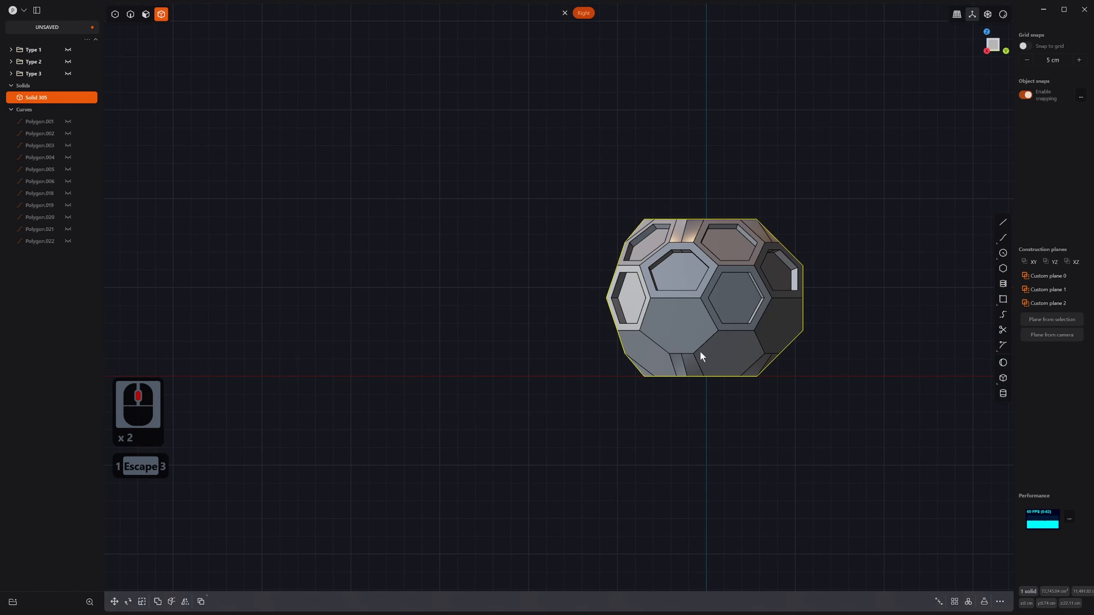
pyautogui.click(726, 342)
pyautogui.click(706, 302)
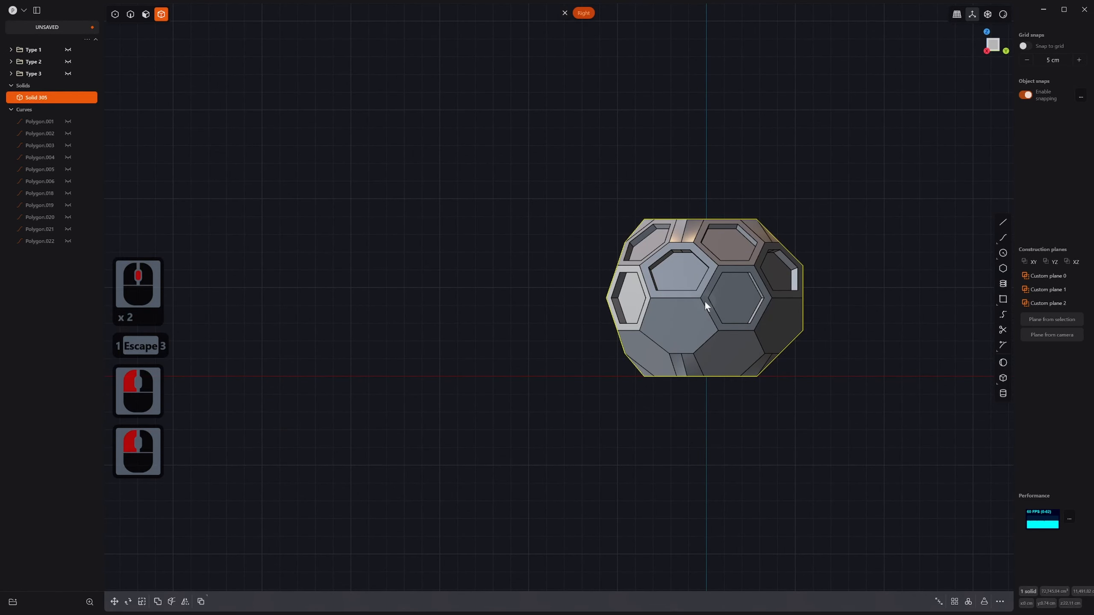
pyautogui.press('g')
pyautogui.press('g')
pyautogui.press('ctrl')
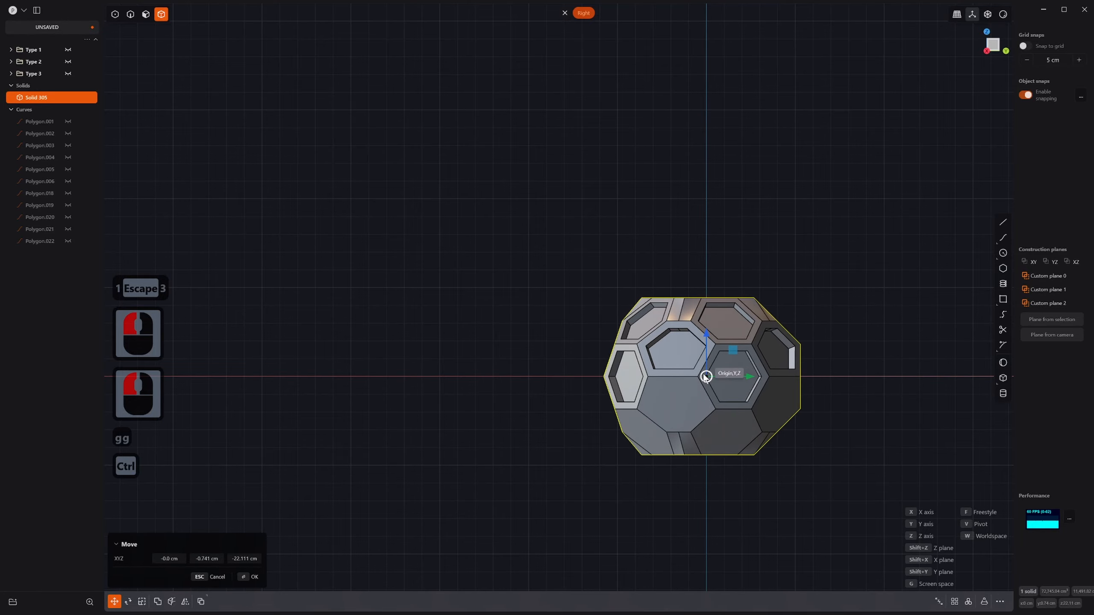
pyautogui.keyDown('ctrl'); pyautogui.click(705, 376); pyautogui.keyUp('ctrl')
pyautogui.moveTo(705, 377); pyautogui.dragTo(765, 420, button='middle')
# Step: Mirror the solid across the picked plane with Union so both halves merge into one body
pyautogui.hotkey('alt', 'x')
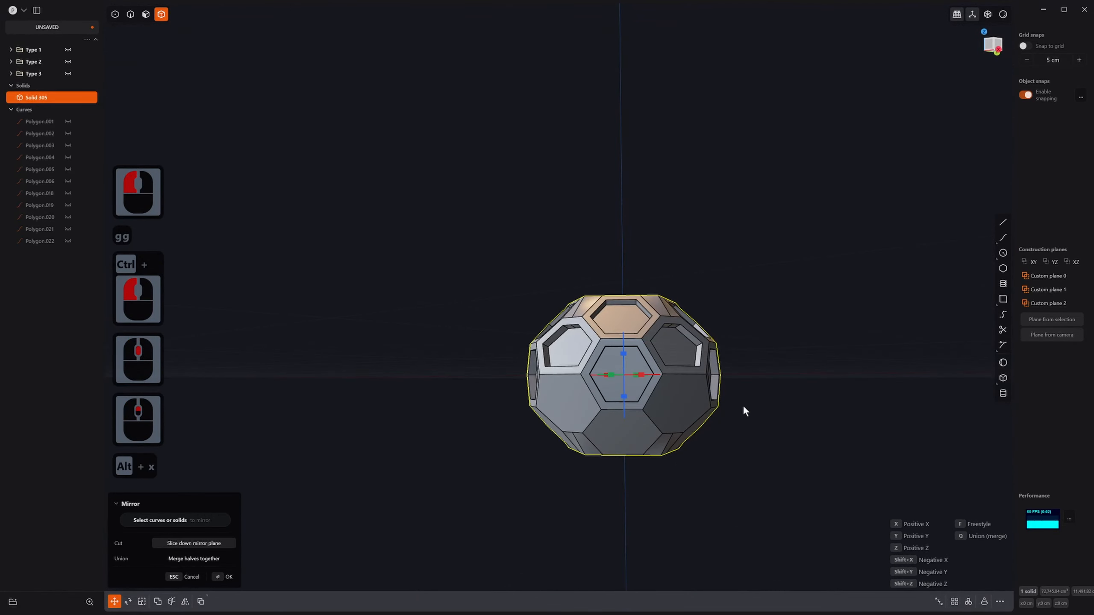
pyautogui.click(624, 349)
pyautogui.press('q')
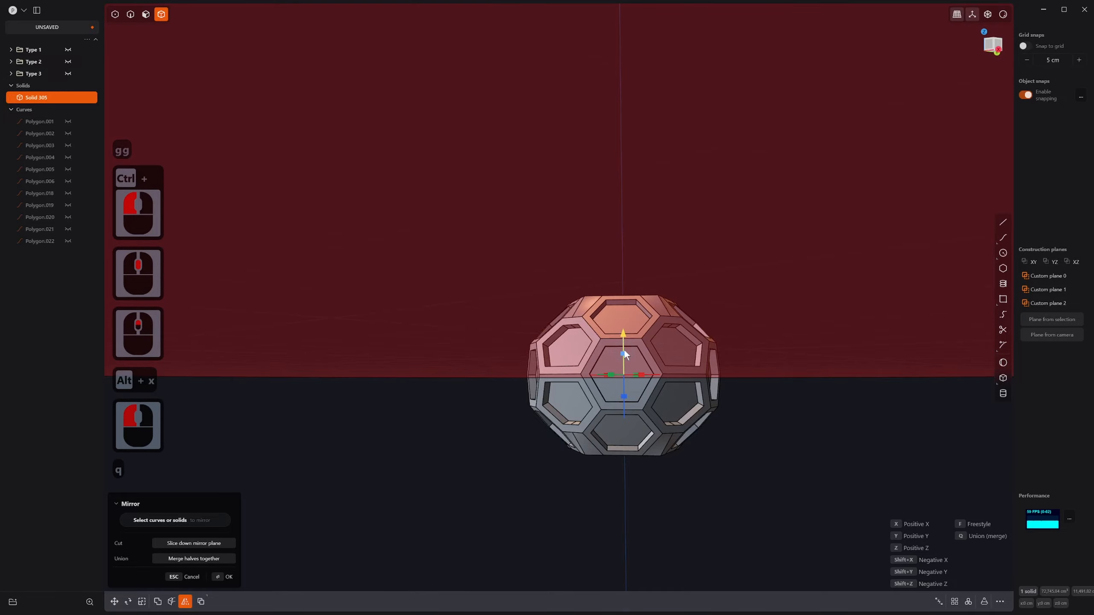
pyautogui.rightClick(624, 349)
pyautogui.scroll(-1, 626, 350)
pyautogui.moveTo(626, 351); pyautogui.dragTo(479, 395, button='middle')
pyautogui.scroll(-3, 579, 385)
pyautogui.scroll(5, 516, 363)
pyautogui.scroll(20, 542, 282)
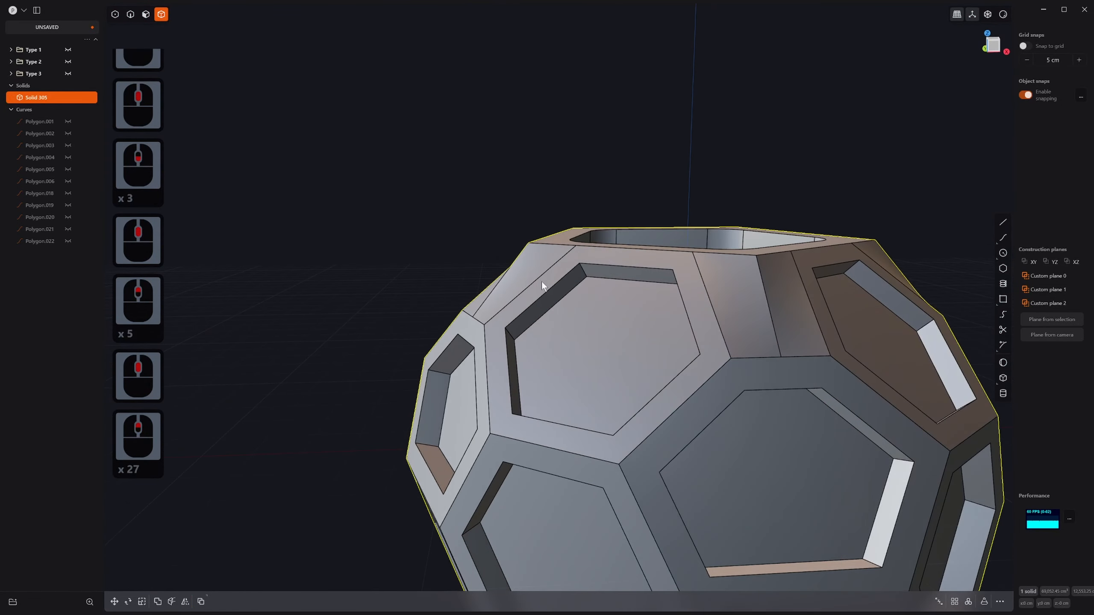
# Step: In edge mode, select the corner edges of two panel recesses to begin a fillet
pyautogui.press('2')
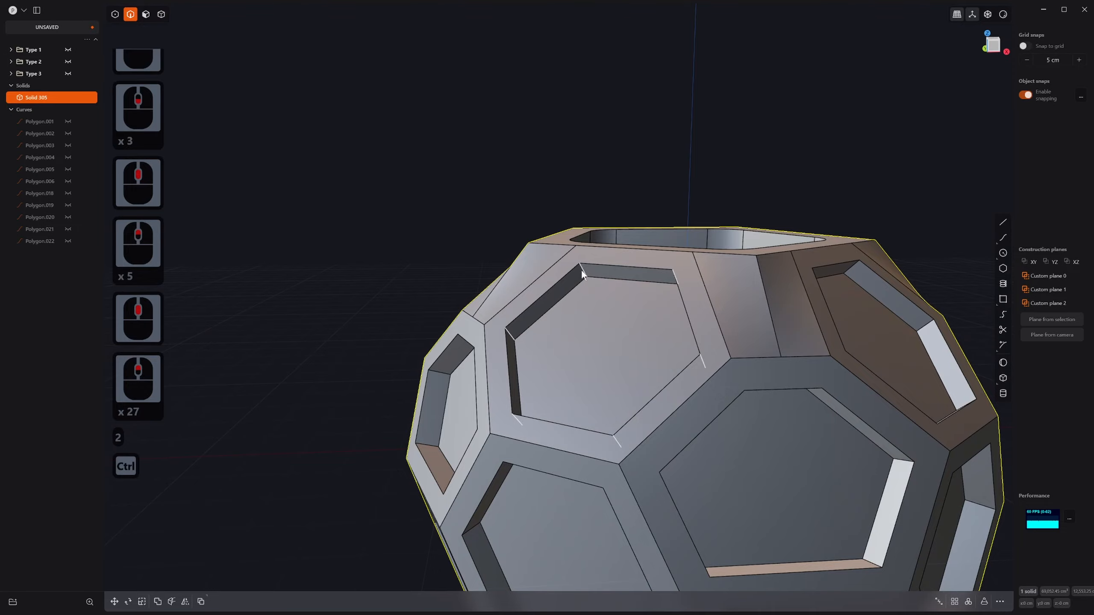
pyautogui.keyDown('ctrl'); pyautogui.click(584, 271); pyautogui.keyUp('ctrl')
pyautogui.press('b')
pyautogui.scroll(-2, 638, 429)
pyautogui.moveTo(637, 429); pyautogui.dragTo(737, 217, button='middle')
pyautogui.scroll(-13, 713, 330)
pyautogui.keyDown('shift'); pyautogui.moveTo(714, 330); pyautogui.dragTo(711, 317, button='middle'); pyautogui.keyUp('shift')
pyautogui.hotkey('ctrl', 'z')
pyautogui.hotkey('ctrl', 'z')
pyautogui.keyDown('shift'); pyautogui.moveTo(711, 317); pyautogui.dragTo(680, 245, button='middle'); pyautogui.keyUp('shift')
pyautogui.hotkey('ctrl', 'z')
pyautogui.click(712, 188)
pyautogui.moveTo(712, 187); pyautogui.dragTo(591, 331, button='middle')
pyautogui.click(714, 274)
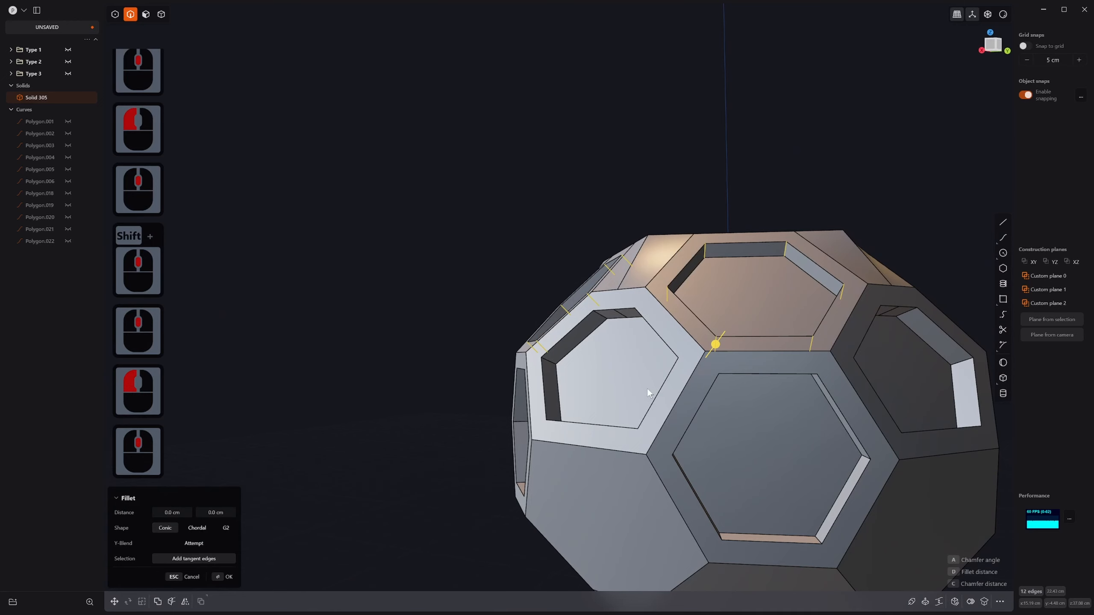
# Step: Cancel the pending fillet and clear the edge selection to start over
pyautogui.press('f')
pyautogui.click(658, 367)
pyautogui.press('3')
pyautogui.press('Escape')
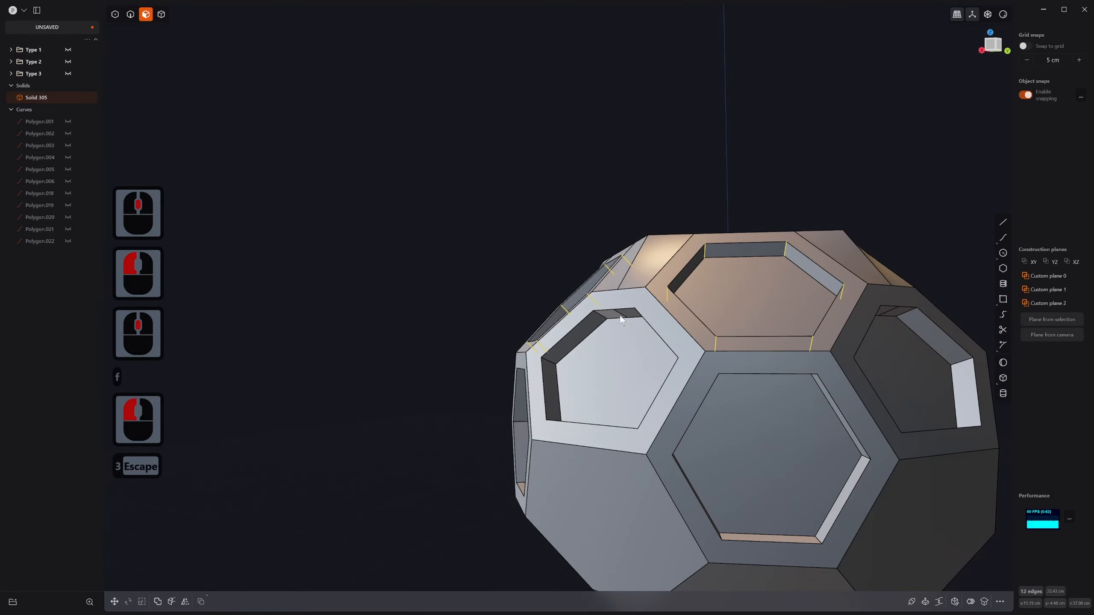
pyautogui.click(621, 317)
pyautogui.press('2')
pyautogui.click(635, 317)
pyautogui.press('x')
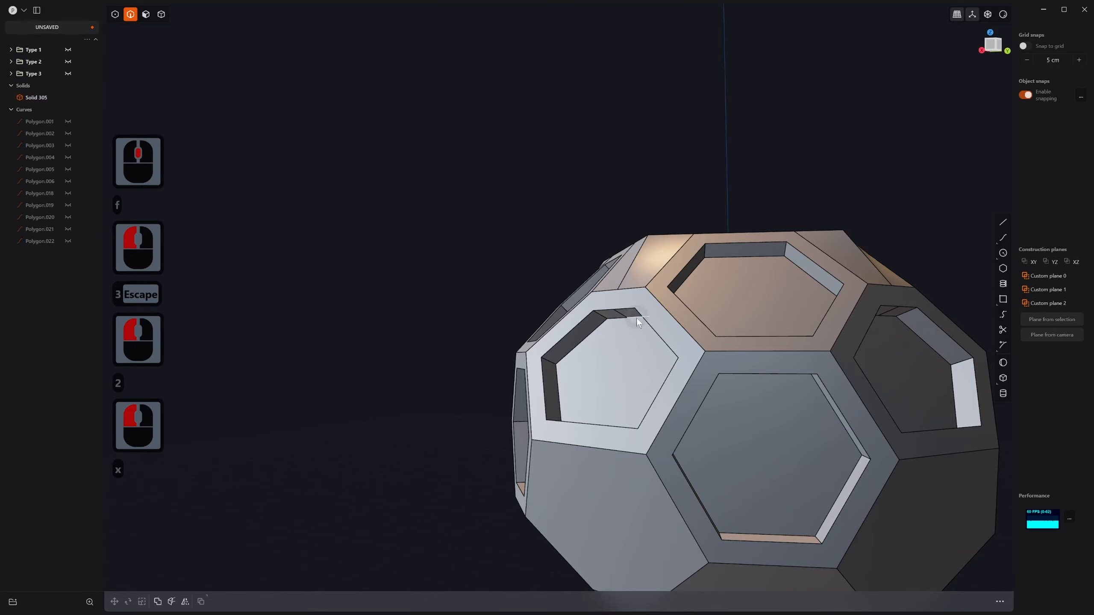
pyautogui.press('Escape')
pyautogui.scroll(2, 661, 397)
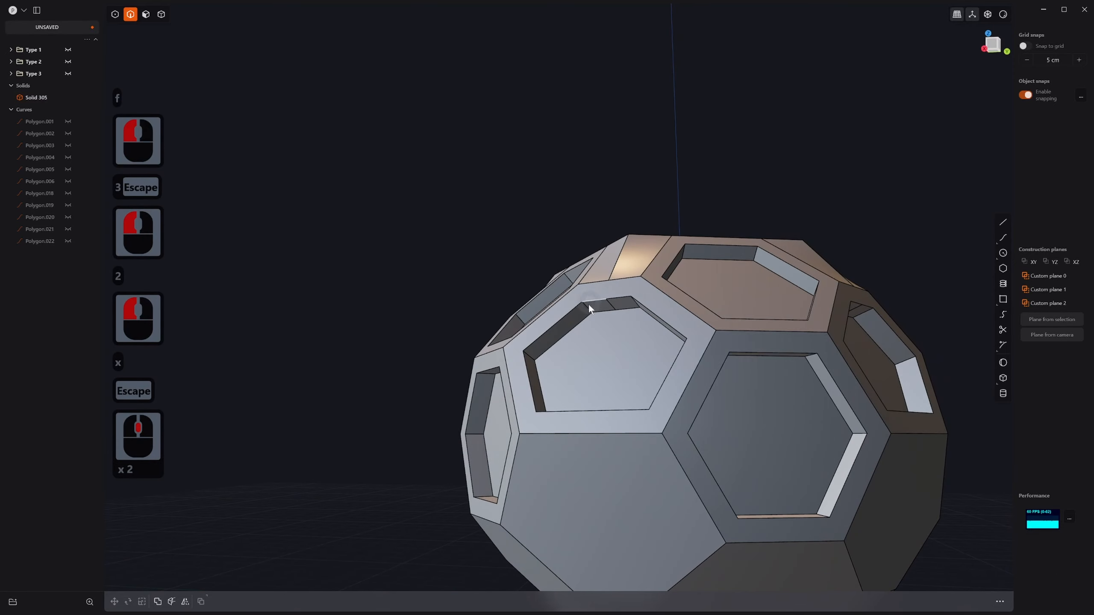
# Step: Select the first recess edge loops for the fillet, removing one stray edge
pyautogui.click(589, 306)
pyautogui.moveTo(593, 314); pyautogui.dragTo(618, 401, button='middle')
pyautogui.moveTo(569, 328); pyautogui.dragTo(472, 248, button='middle')
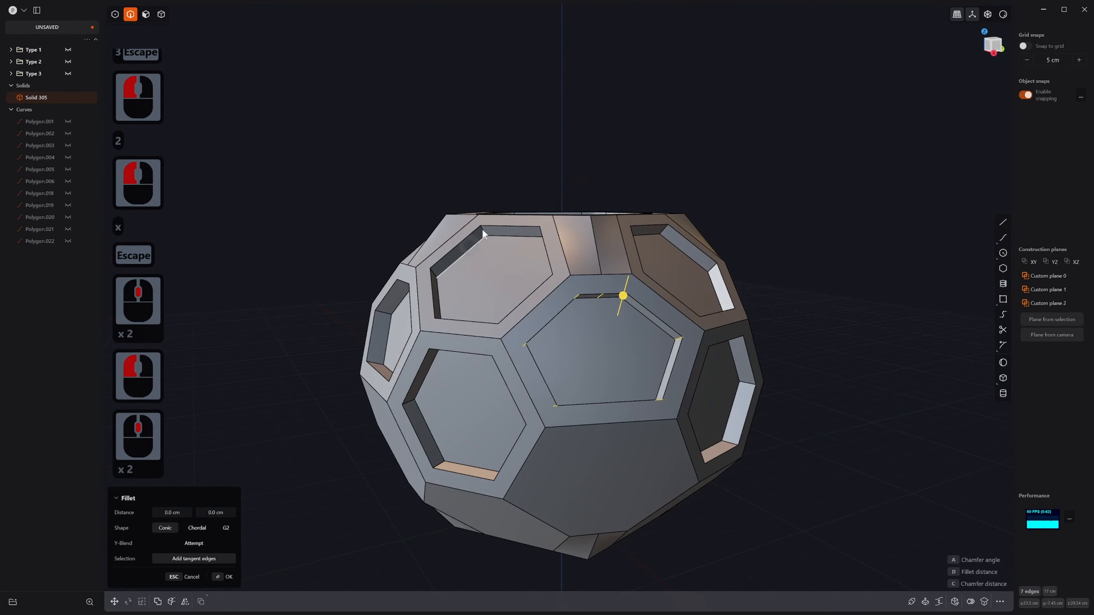
pyautogui.click(484, 232)
pyautogui.press('capslock')
pyautogui.keyDown('shift'); pyautogui.moveTo(372, 335); pyautogui.dragTo(667, 422, button='middle'); pyautogui.keyUp('shift')
pyautogui.middleClick(667, 423)
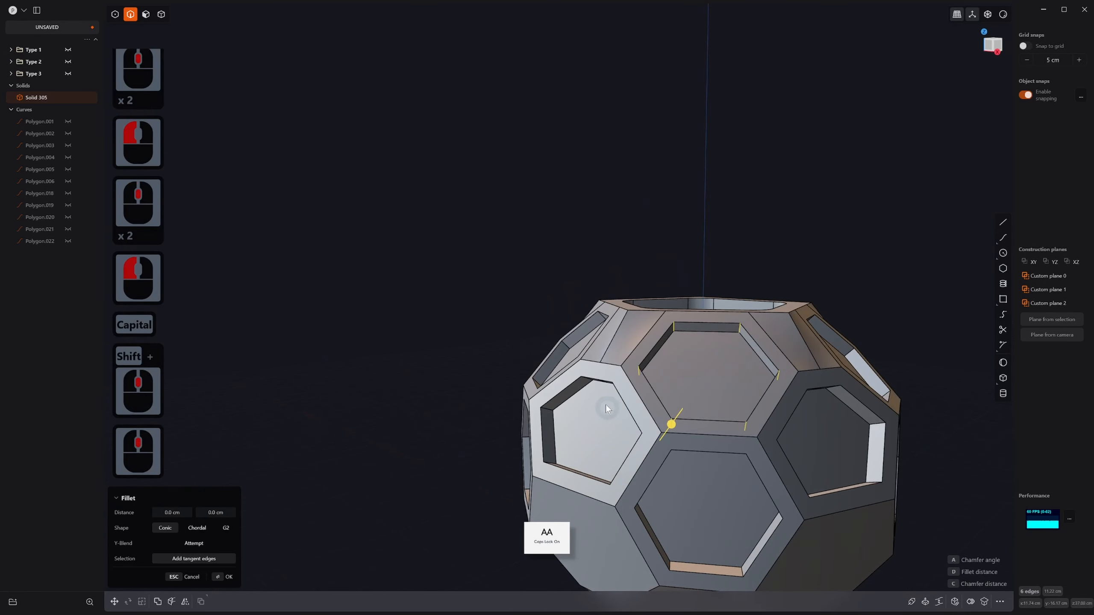
pyautogui.click(544, 408)
pyautogui.moveTo(545, 411); pyautogui.dragTo(564, 451, button='middle')
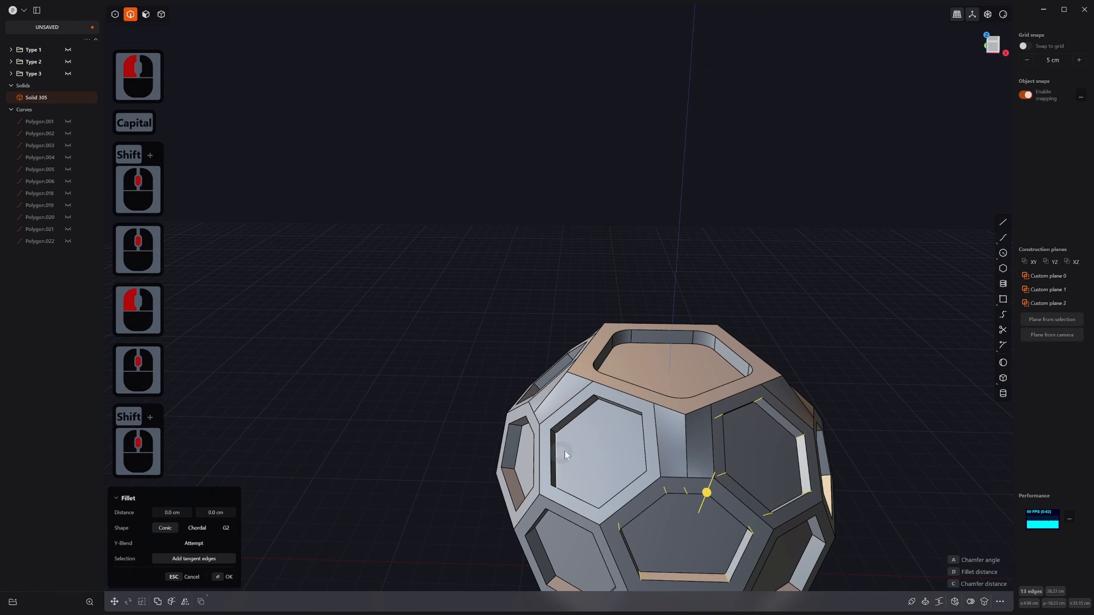
pyautogui.click(554, 432)
pyautogui.keyDown('shift'); pyautogui.moveTo(516, 515); pyautogui.dragTo(506, 371, button='middle'); pyautogui.keyUp('shift')
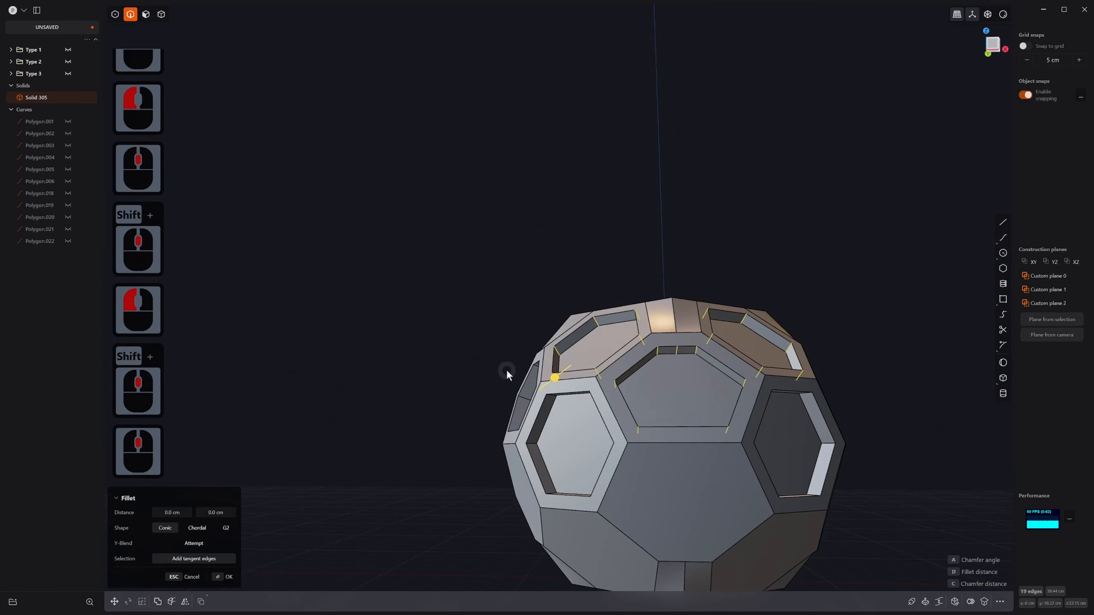
pyautogui.click(531, 448)
pyautogui.moveTo(531, 448); pyautogui.dragTo(493, 498, button='middle')
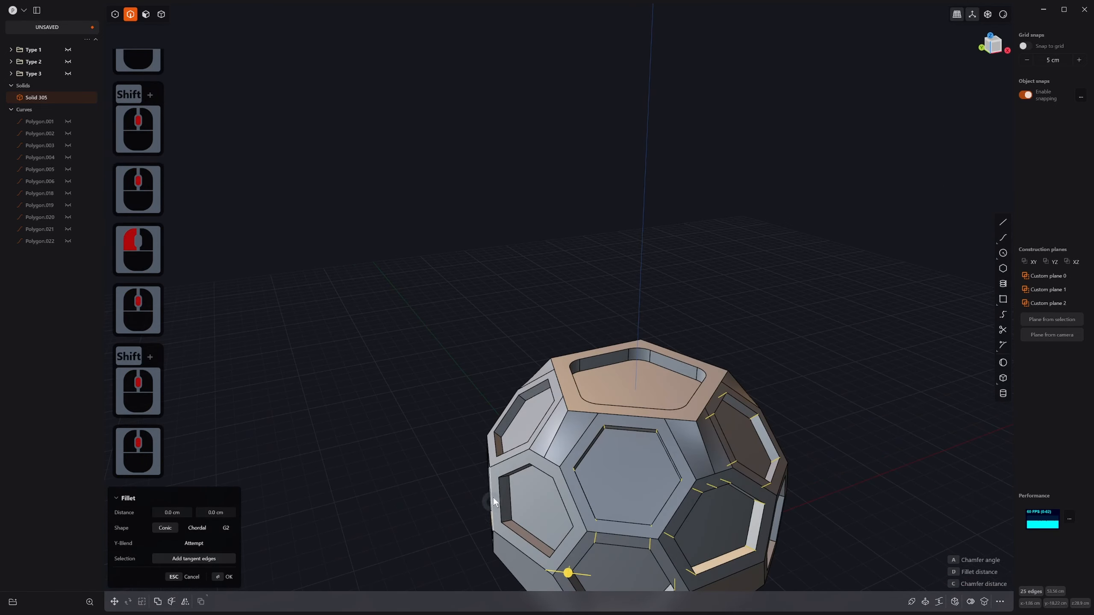
# Step: Add more hexagon recess edge loops around the lower side of the ball
pyautogui.click(509, 521)
pyautogui.moveTo(405, 551); pyautogui.dragTo(450, 439, button='middle')
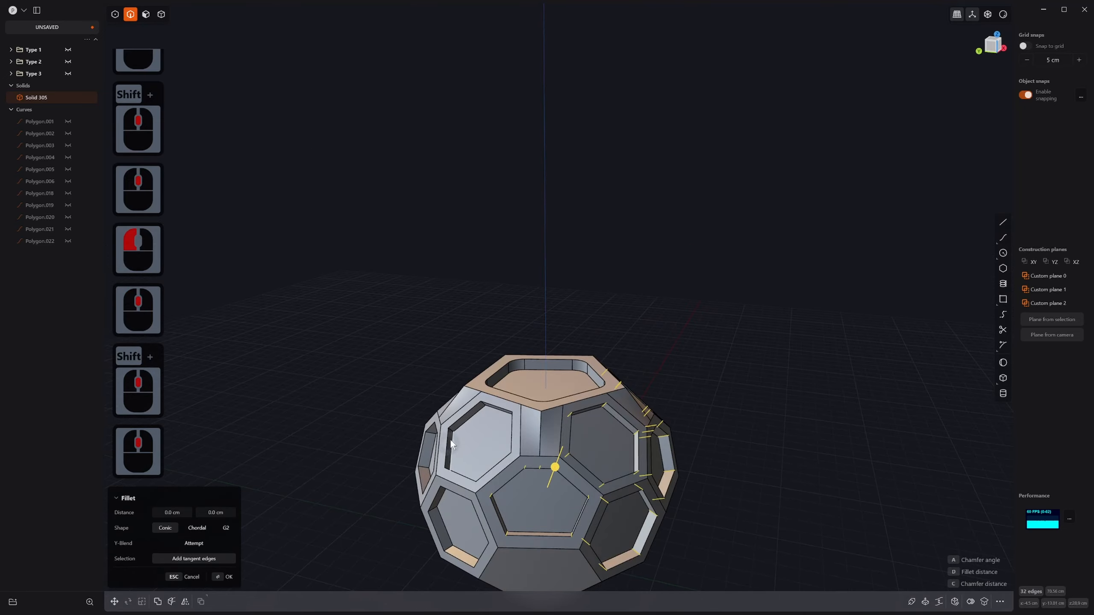
pyautogui.click(452, 430)
pyautogui.keyDown('shift'); pyautogui.moveTo(420, 486); pyautogui.dragTo(460, 319, button='middle'); pyautogui.keyUp('shift')
pyautogui.scroll(1, 448, 311)
pyautogui.scroll(16, 459, 320)
pyautogui.scroll(4, 459, 318)
pyautogui.keyDown('shift'); pyautogui.scroll(1, 457, 321); pyautogui.keyUp('shift')
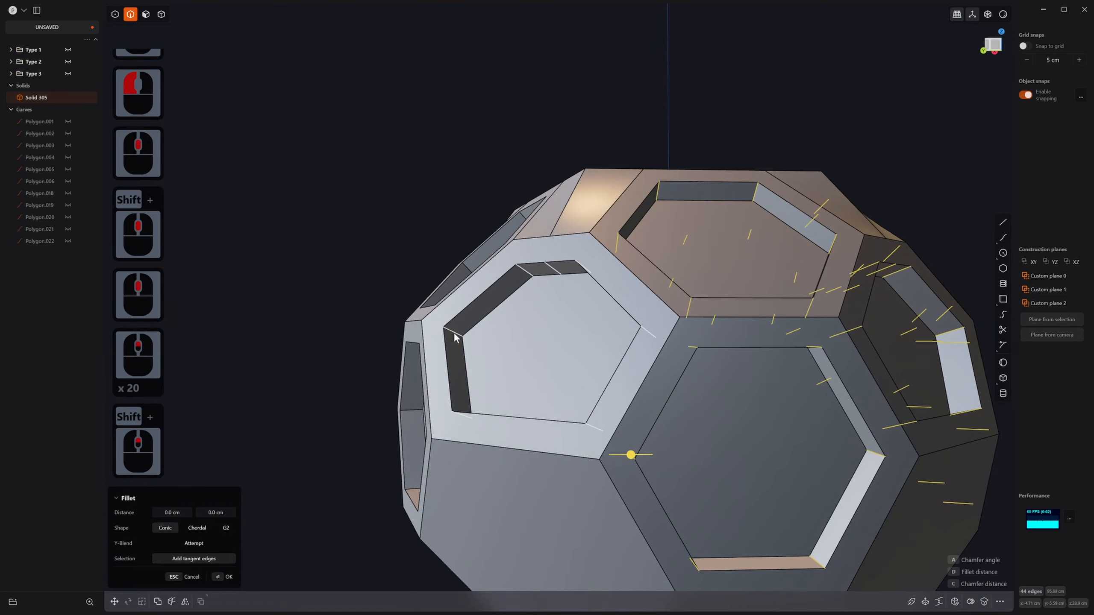
pyautogui.click(454, 335)
pyautogui.moveTo(371, 420); pyautogui.dragTo(414, 409, button='middle')
pyautogui.moveTo(330, 407); pyautogui.dragTo(490, 308, button='middle')
pyautogui.click(326, 364)
# Step: Add the remaining recess edges and set the fillet distance to about 1.336 cm
pyautogui.click(354, 424)
pyautogui.moveTo(474, 379); pyautogui.dragTo(555, 352, button='middle')
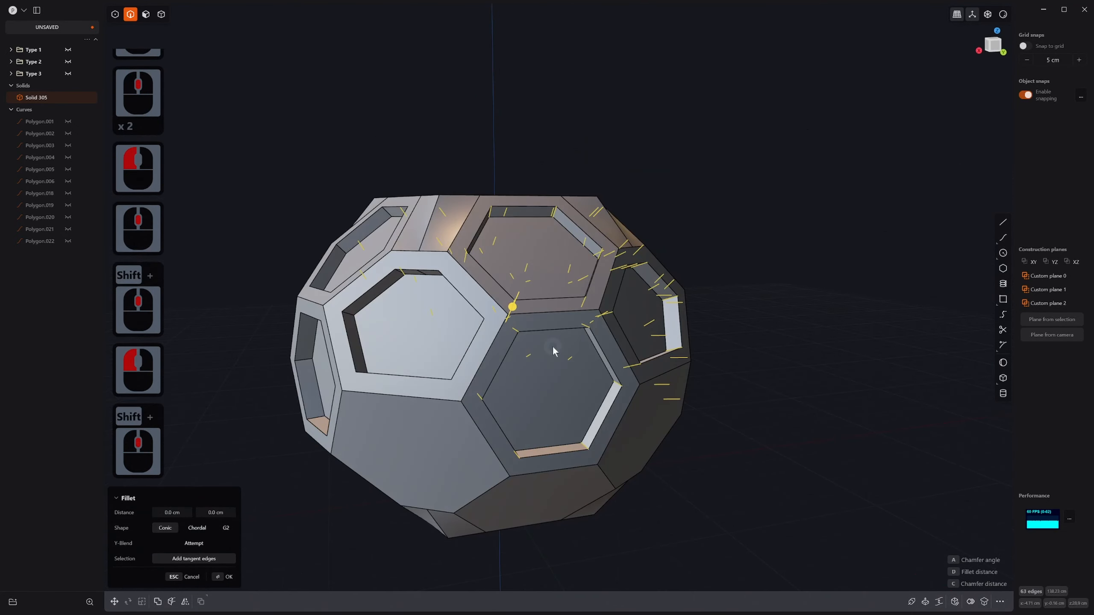
pyautogui.click(354, 318)
pyautogui.keyDown('shift'); pyautogui.moveTo(354, 318); pyautogui.dragTo(519, 392, button='middle'); pyautogui.keyUp('shift')
pyautogui.click(487, 370)
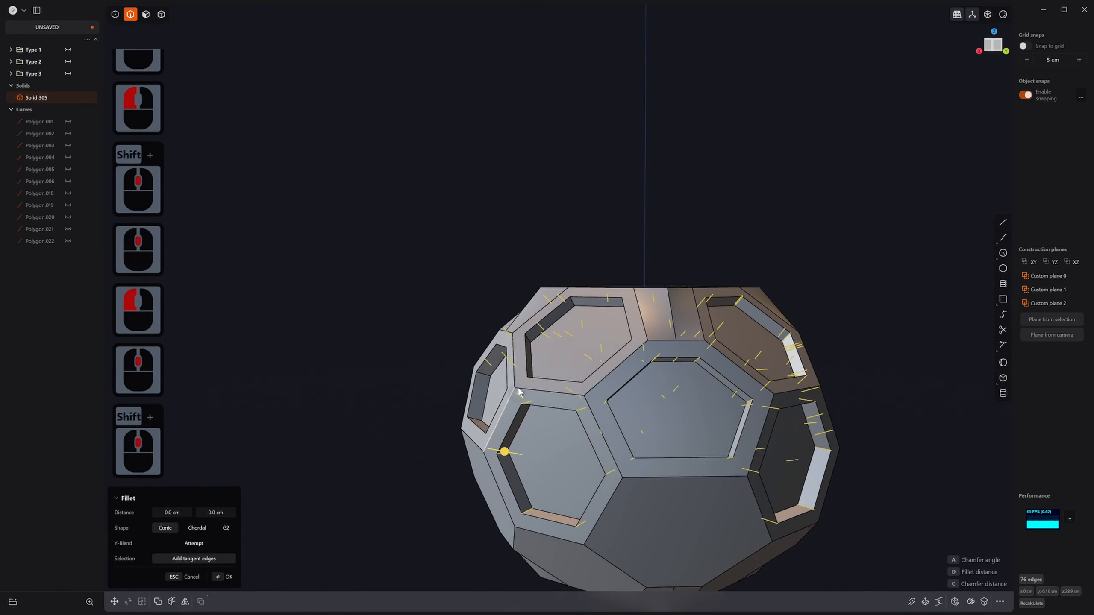
pyautogui.click(532, 344)
pyautogui.moveTo(532, 345); pyautogui.dragTo(477, 381, button='middle')
pyautogui.click(472, 378)
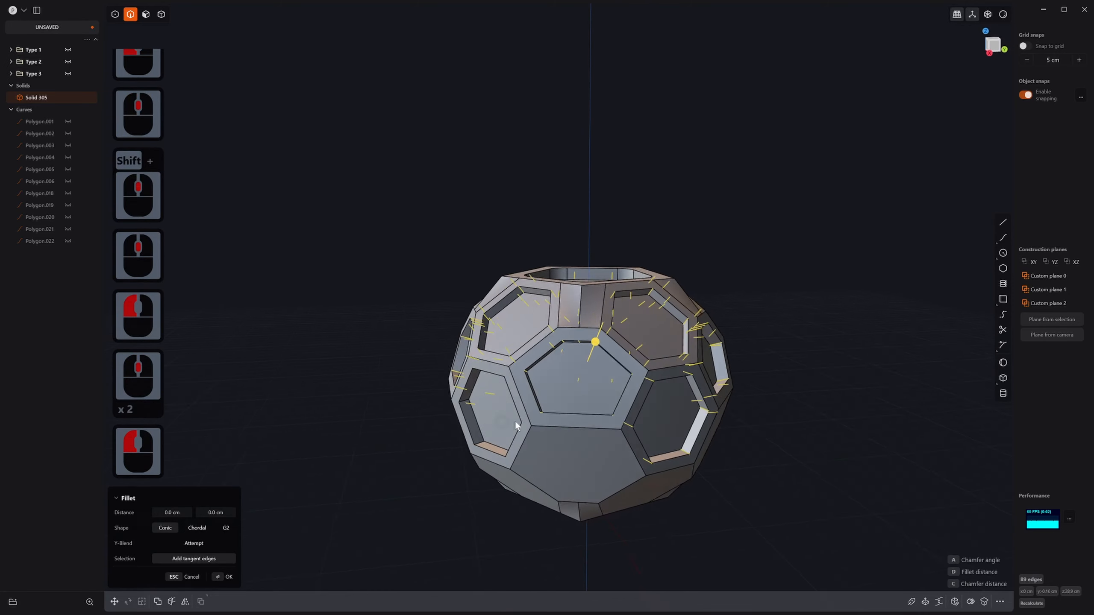
pyautogui.moveTo(514, 420); pyautogui.dragTo(565, 433, button='middle')
pyautogui.click(498, 465)
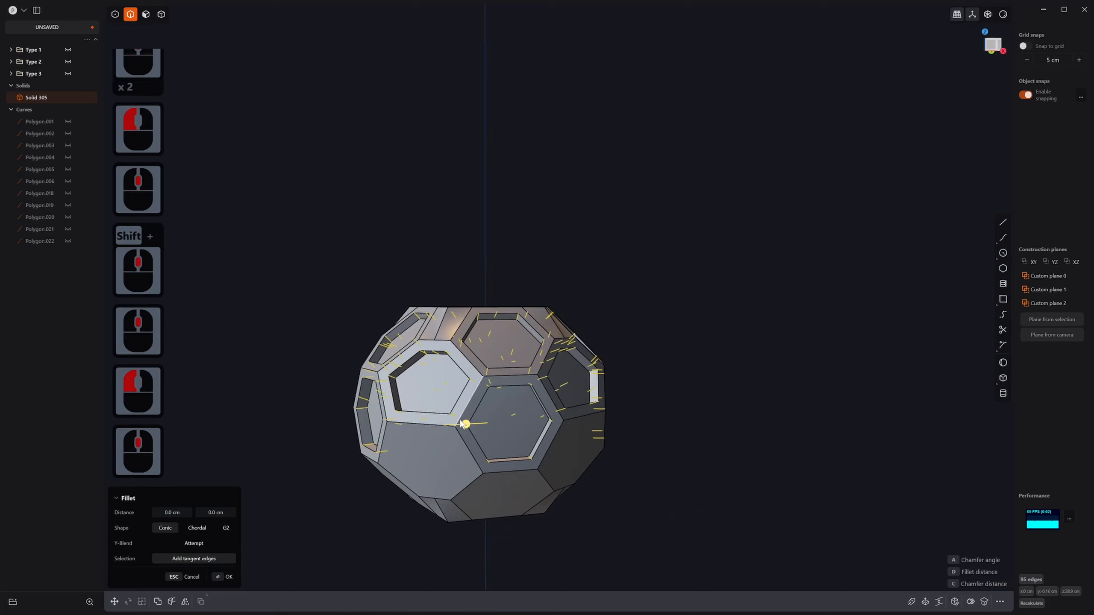
pyautogui.moveTo(466, 424); pyautogui.dragTo(469, 429)
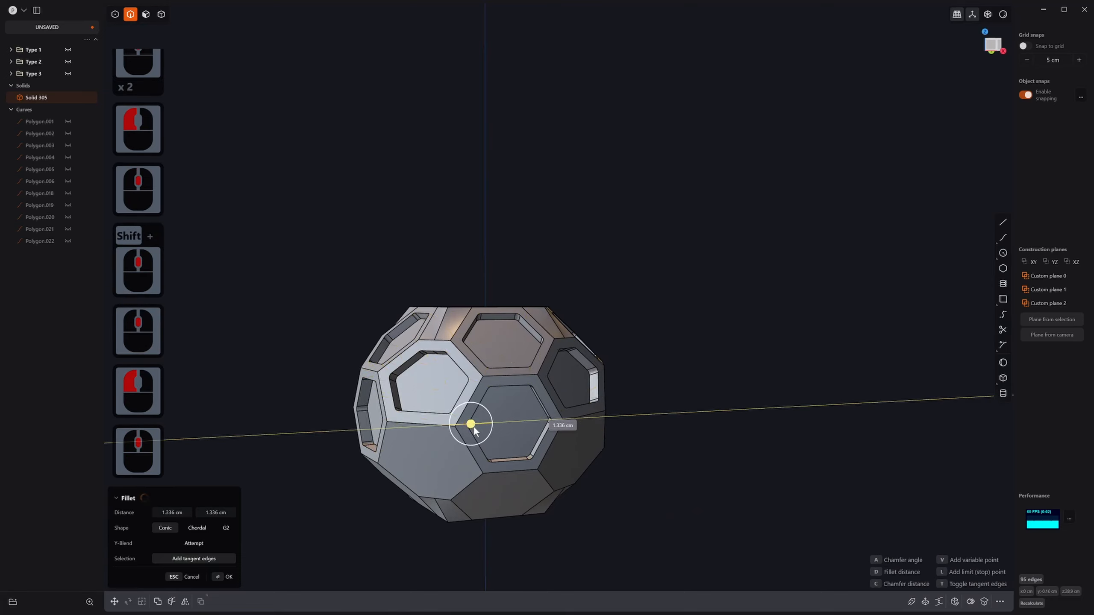
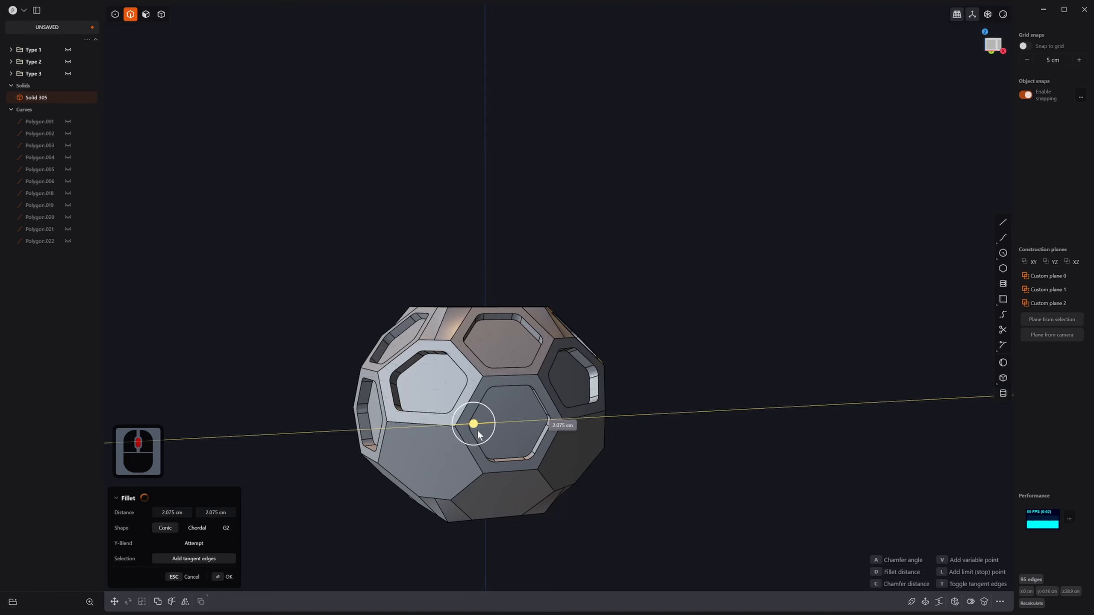
# Step: Commit the 2.075 cm fillet, then pick three top recess rim edges for a new fillet
pyautogui.rightClick(482, 418)
pyautogui.moveTo(492, 327); pyautogui.dragTo(513, 351, button='middle')
pyautogui.click(492, 315)
pyautogui.keyDown('shift'); pyautogui.click(434, 363); pyautogui.keyUp('shift')
pyautogui.keyDown('shift'); pyautogui.click(380, 271); pyautogui.keyUp('shift')
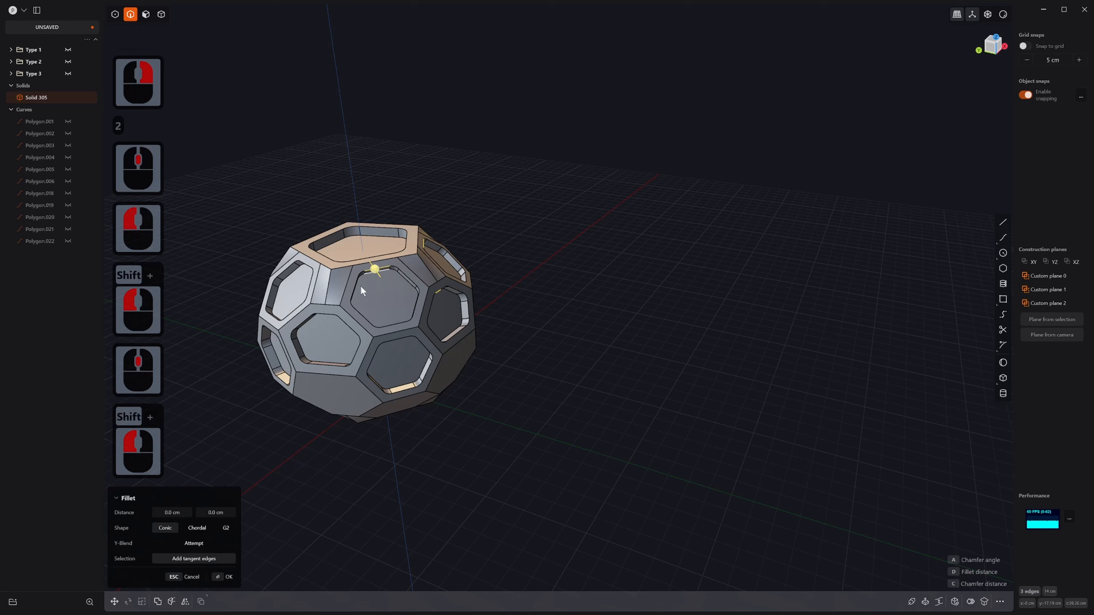
# Step: Add recess rim edges on the near side of the ball to the fillet selection
pyautogui.keyDown('shift'); pyautogui.click(386, 342); pyautogui.keyUp('shift')
pyautogui.keyDown('shift'); pyautogui.click(317, 321); pyautogui.keyUp('shift')
pyautogui.keyDown('shift'); pyautogui.moveTo(317, 321); pyautogui.dragTo(512, 313, button='middle'); pyautogui.keyUp('shift')
pyautogui.keyDown('shift'); pyautogui.click(528, 307); pyautogui.keyUp('shift')
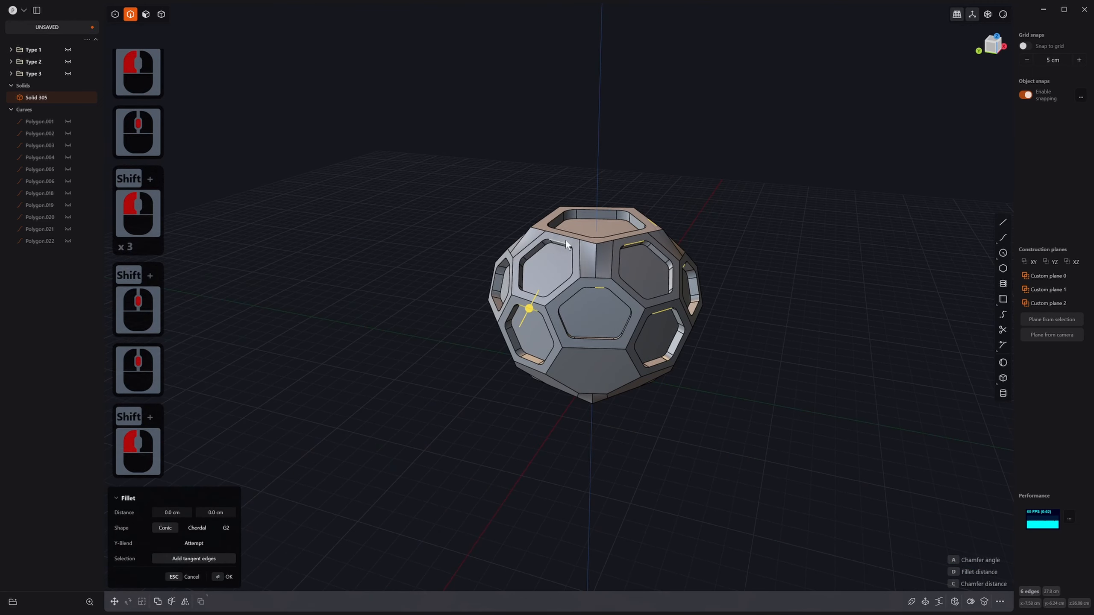
pyautogui.keyDown('shift'); pyautogui.click(566, 240); pyautogui.keyUp('shift')
pyautogui.moveTo(566, 240); pyautogui.dragTo(453, 335, button='middle')
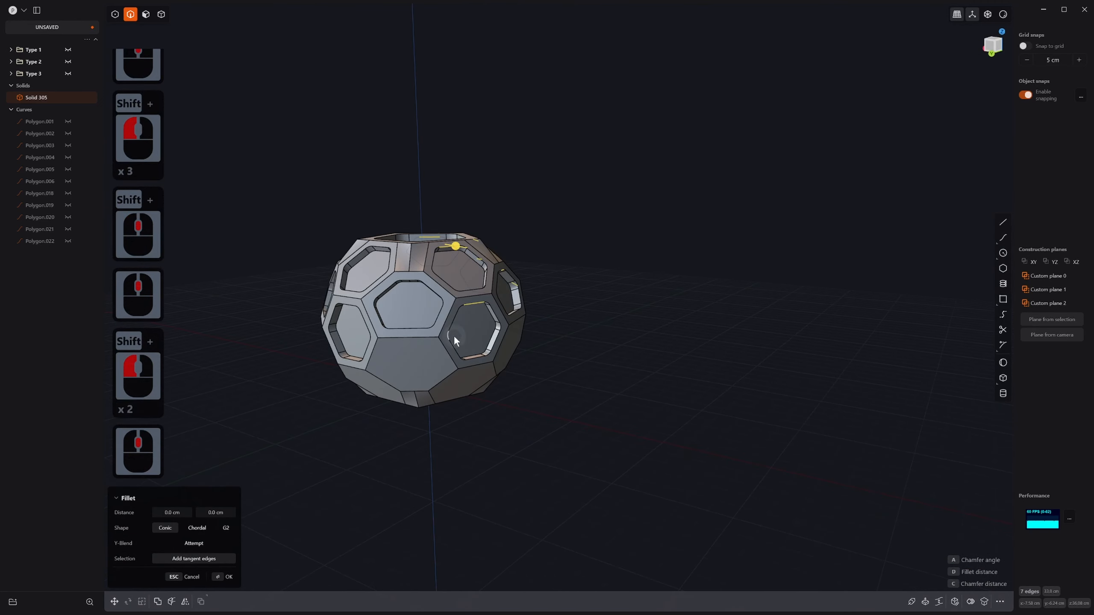
pyautogui.keyDown('shift'); pyautogui.click(410, 280); pyautogui.keyUp('shift')
pyautogui.moveTo(383, 325); pyautogui.dragTo(464, 353, button='middle')
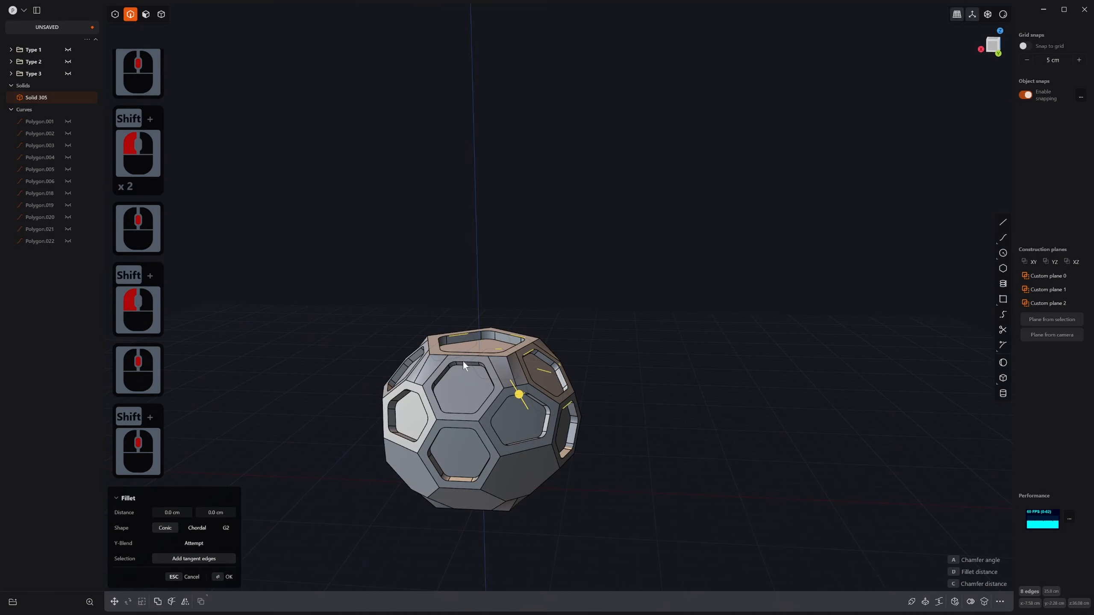
# Step: Add the remaining recess rim edges around the ball, totalling 14 edges
pyautogui.keyDown('shift'); pyautogui.click(463, 361); pyautogui.keyUp('shift')
pyautogui.keyDown('shift'); pyautogui.click(462, 427); pyautogui.keyUp('shift')
pyautogui.moveTo(357, 424); pyautogui.dragTo(587, 427, button='middle')
pyautogui.keyDown('shift'); pyautogui.click(371, 388); pyautogui.keyUp('shift')
pyautogui.keyDown('shift'); pyautogui.click(318, 414); pyautogui.keyUp('shift')
pyautogui.moveTo(587, 426); pyautogui.dragTo(501, 394, button='middle')
pyautogui.scroll(13, 593, 425)
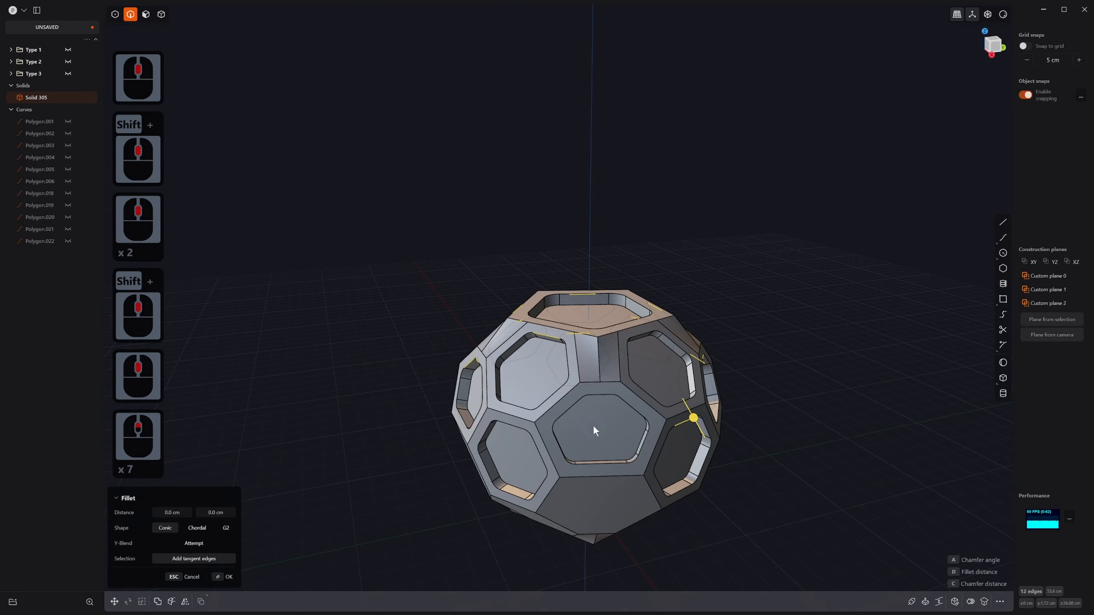
pyautogui.keyDown('shift'); pyautogui.click(595, 390); pyautogui.keyUp('shift')
pyautogui.moveTo(596, 392); pyautogui.dragTo(468, 453, button='middle')
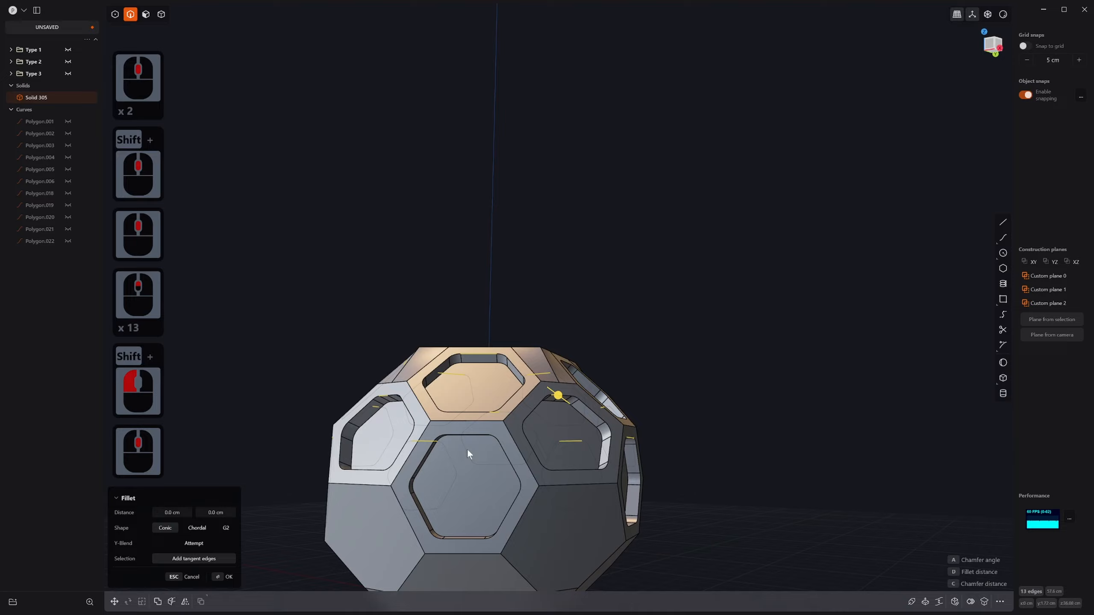
pyautogui.keyDown('shift'); pyautogui.click(449, 433); pyautogui.keyUp('shift')
pyautogui.moveTo(359, 492); pyautogui.dragTo(555, 500, button='middle')
pyautogui.keyDown('shift'); pyautogui.moveTo(487, 513); pyautogui.dragTo(670, 467, button='middle'); pyautogui.keyUp('shift')
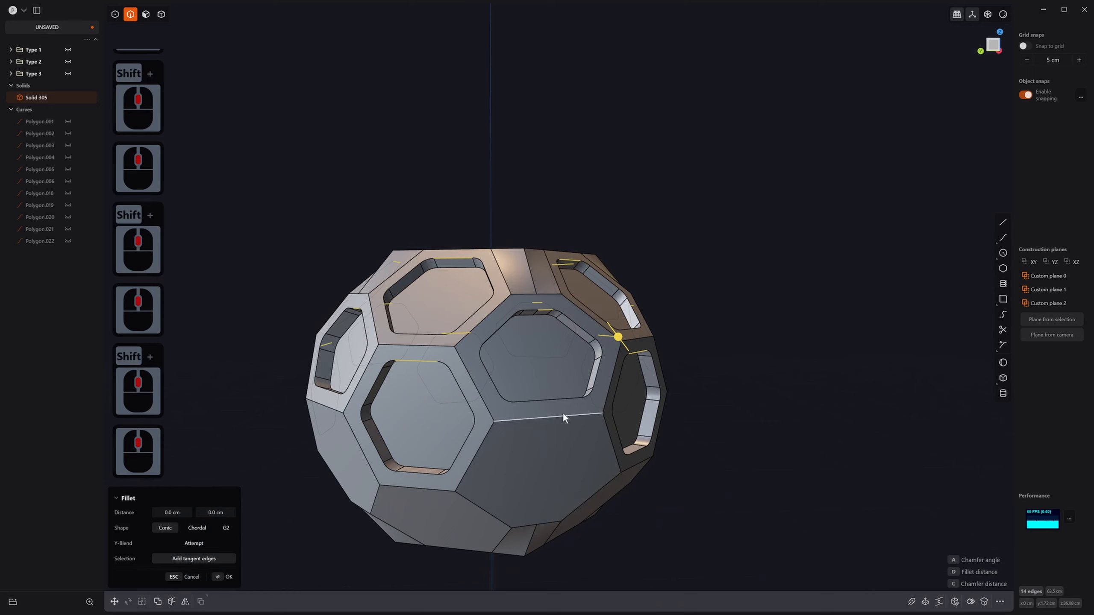
# Step: Set the recess rim fillet to an offset of about -0.835 cm
pyautogui.moveTo(618, 339); pyautogui.dragTo(618, 338)
pyautogui.press('Escape')
pyautogui.press('shift')
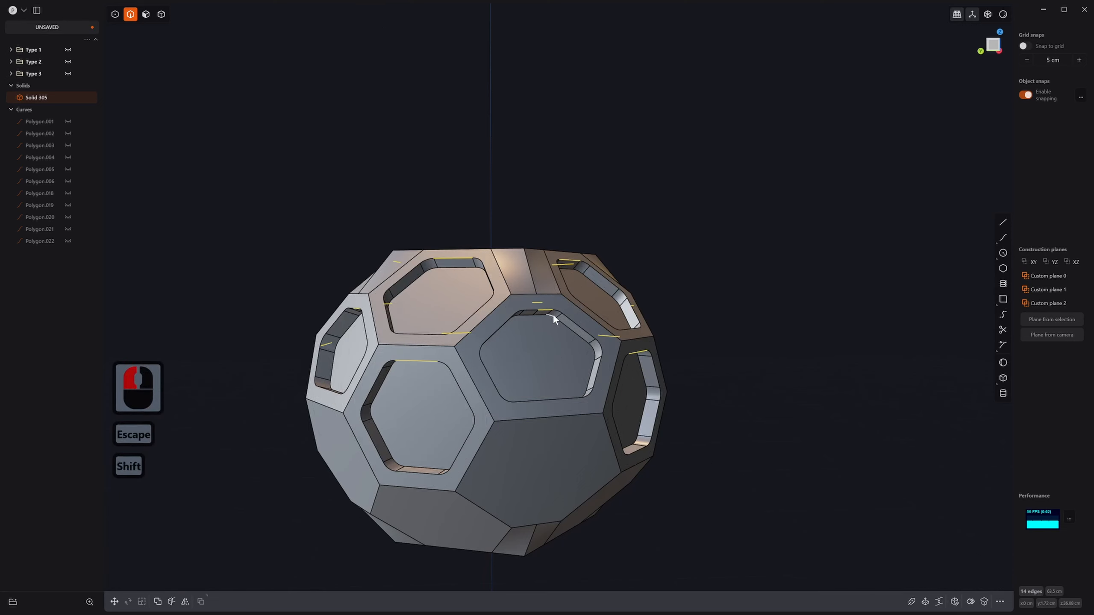
pyautogui.keyDown('shift'); pyautogui.click(546, 307); pyautogui.keyUp('shift')
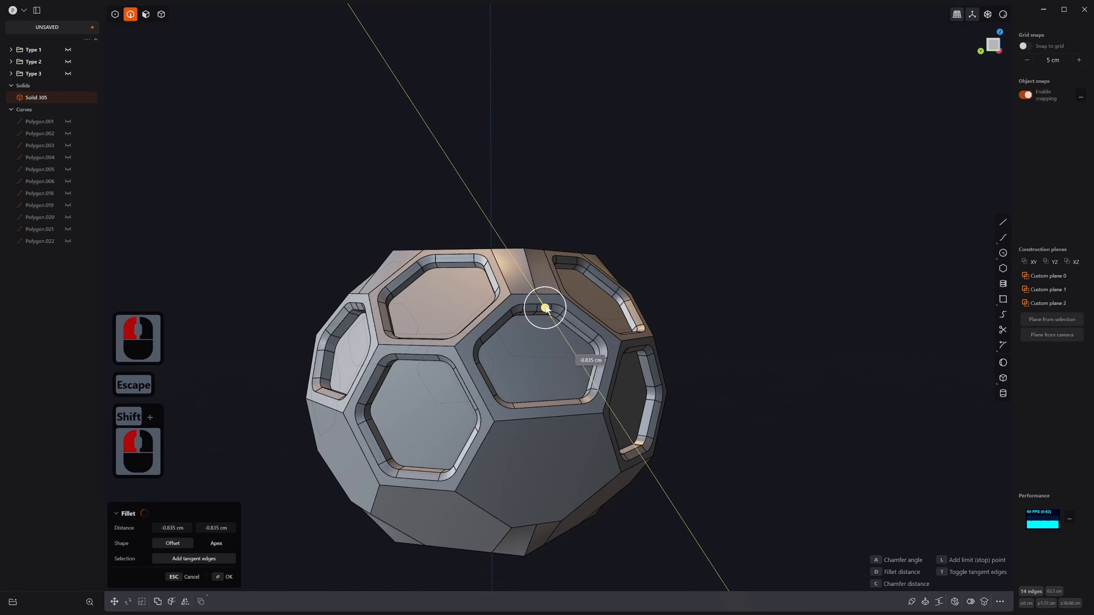
# Step: Confirm the -0.835 cm fillet on the recess rims
pyautogui.click(545, 308)
pyautogui.rightClick(546, 308)
pyautogui.scroll(-11, 571, 468)
pyautogui.moveTo(571, 468); pyautogui.dragTo(543, 424, button='middle')
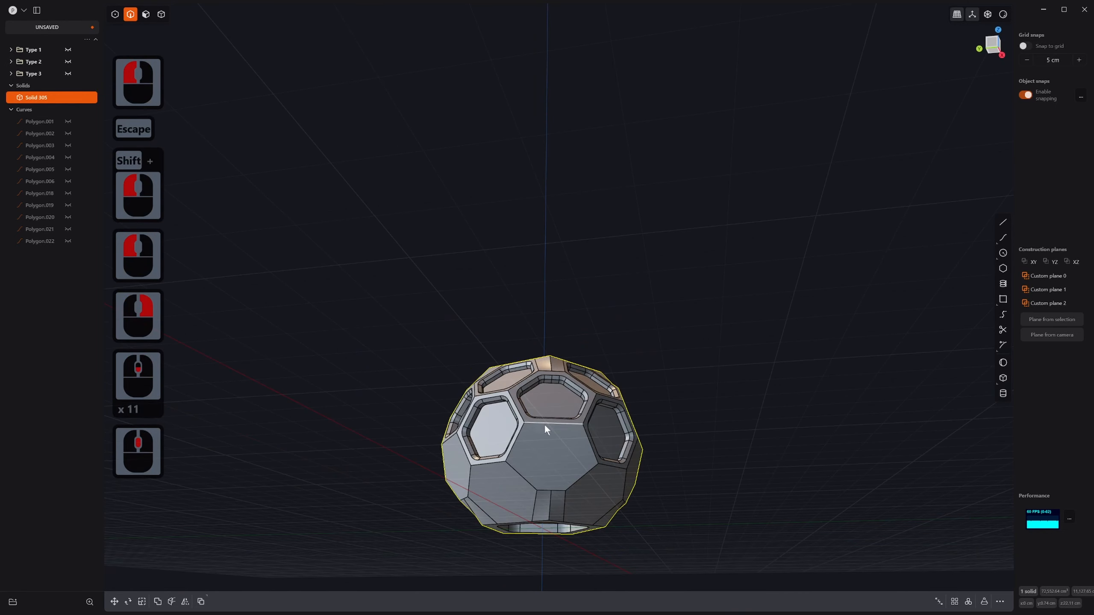
# Step: Select the whole ball solid in solid selection mode
pyautogui.hotkey('alt', 's')
pyautogui.hotkey('alt', 'x')
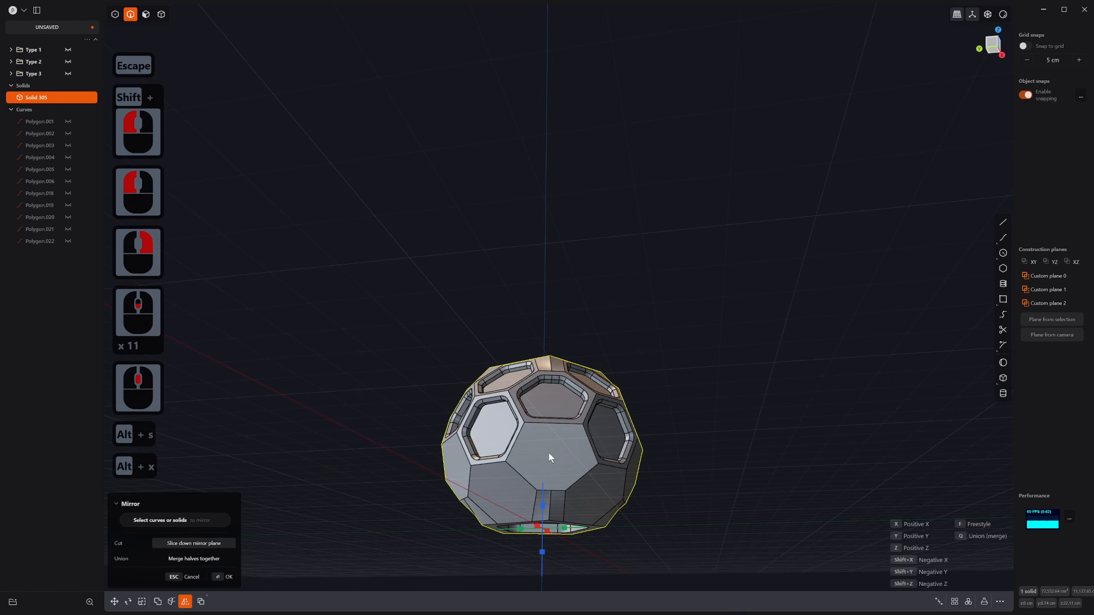
pyautogui.press('Escape')
pyautogui.click(557, 447)
pyautogui.click(564, 441)
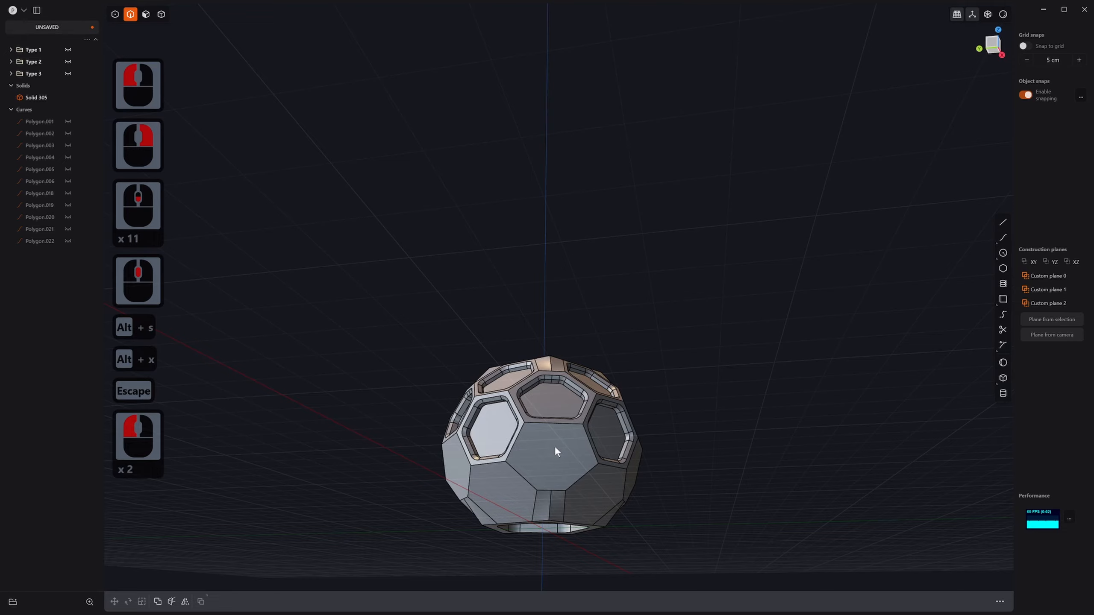
pyautogui.press('4')
pyautogui.click(562, 431)
pyautogui.hotkey('alt', 'x')
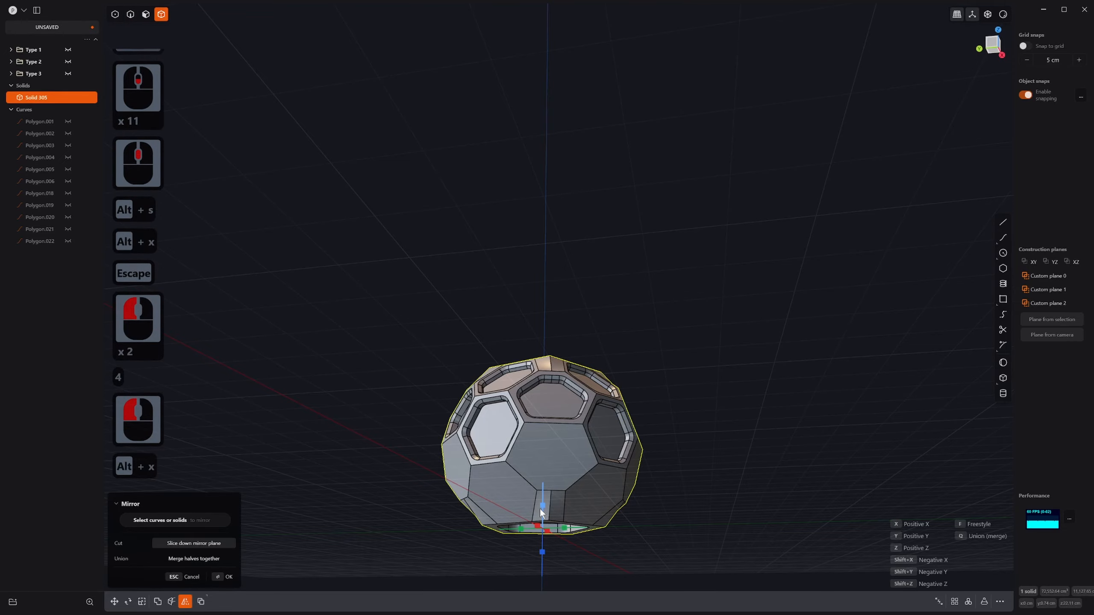
pyautogui.press('Escape')
# Step: Select a hexagon face and align the view to its plane
pyautogui.moveTo(547, 488); pyautogui.dragTo(545, 512, button='middle')
pyautogui.scroll(1, 564, 473)
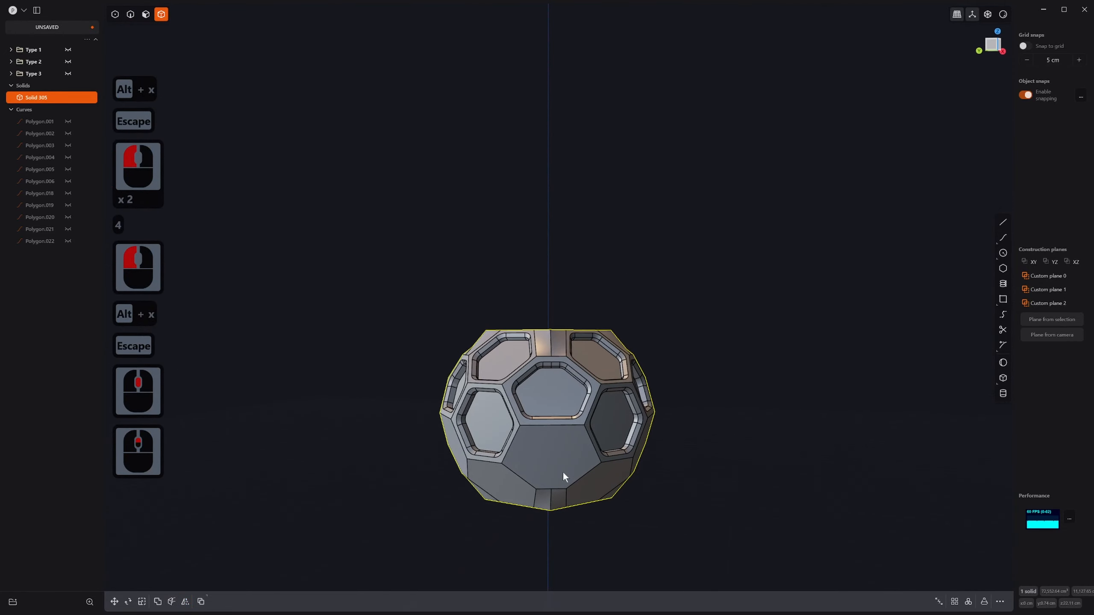
pyautogui.moveTo(551, 435); pyautogui.dragTo(368, 432, button='middle')
pyautogui.press('3')
pyautogui.click(368, 435)
pyautogui.hotkey('ctrl', 'space')
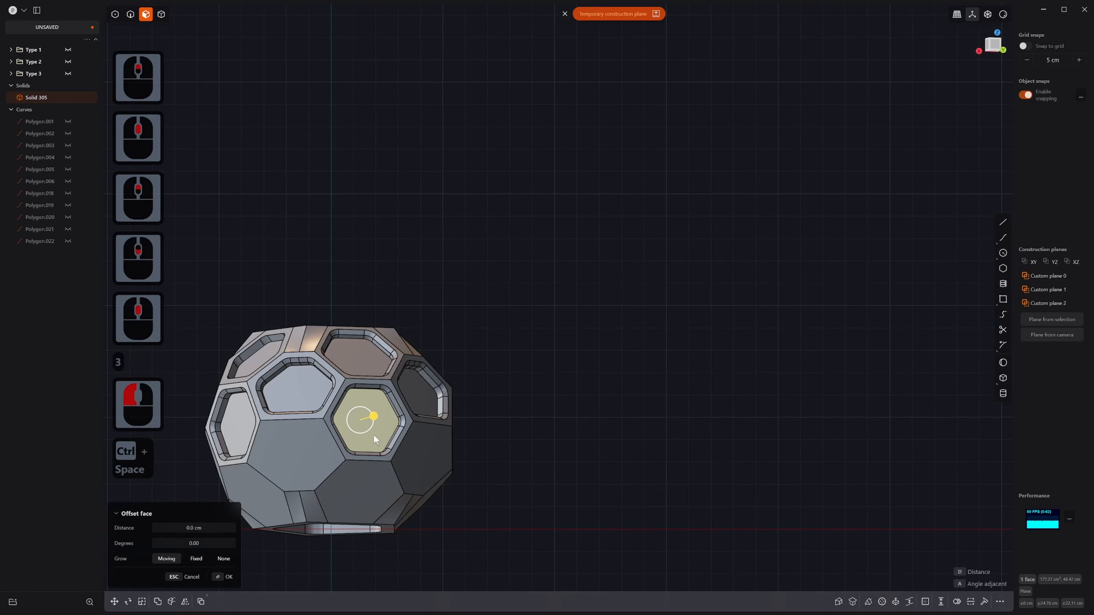
pyautogui.click(373, 434)
pyautogui.press('space')
pyautogui.moveTo(405, 445); pyautogui.dragTo(375, 457, button='middle')
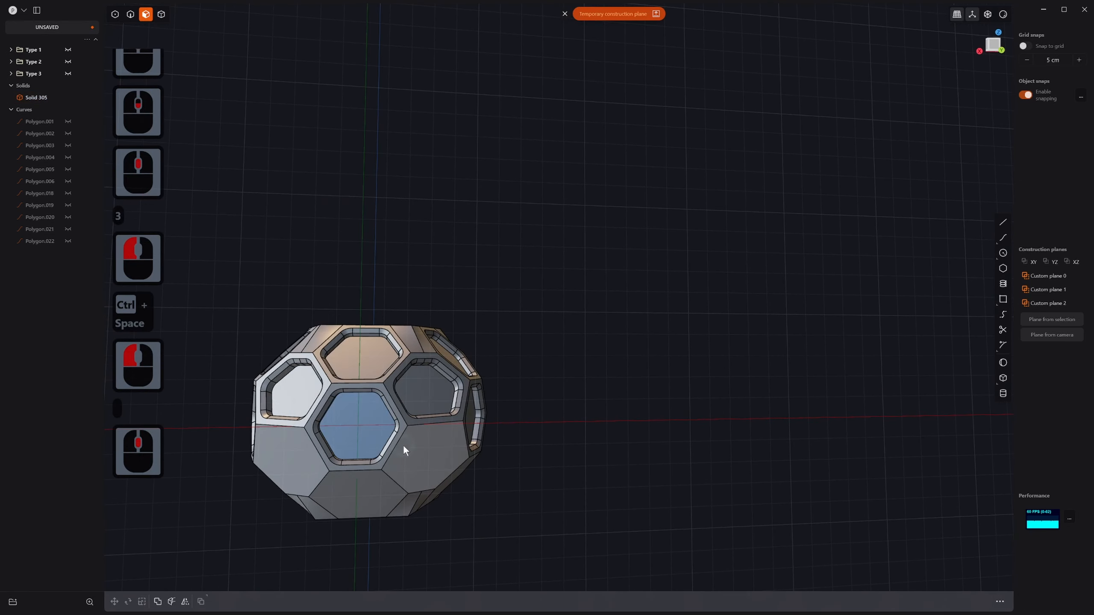
# Step: Mirror the ball solid across the Y plane and union both halves
pyautogui.hotkey('alt', 'x')
pyautogui.press('4')
pyautogui.click(410, 412)
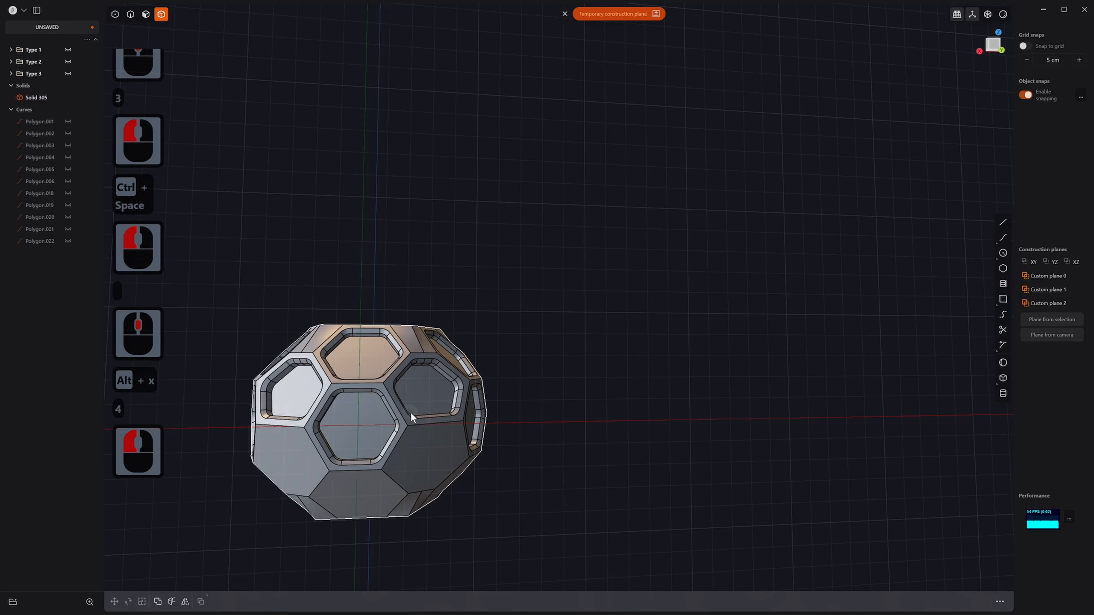
pyautogui.hotkey('alt', 'x')
pyautogui.click(395, 457)
pyautogui.hotkey('alt', 'x')
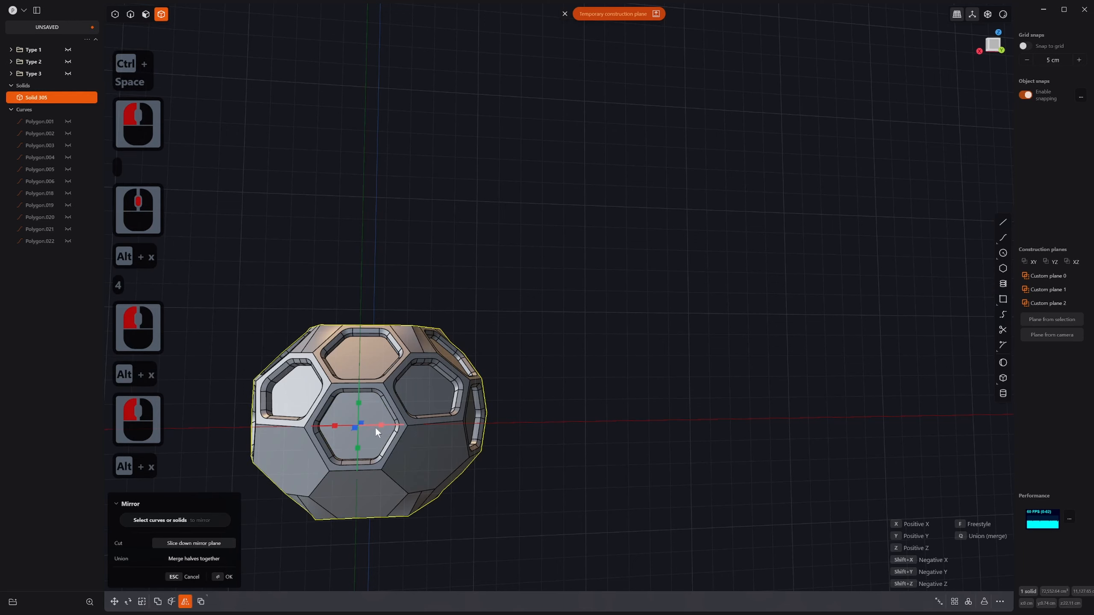
pyautogui.click(360, 404)
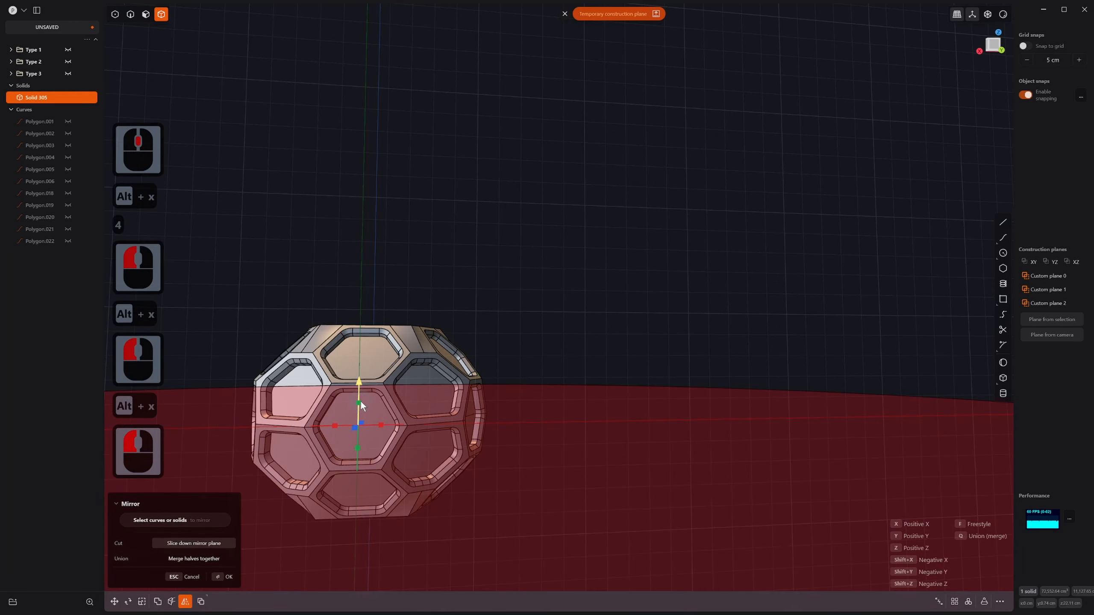
pyautogui.press('q')
pyautogui.moveTo(365, 451); pyautogui.dragTo(659, 505, button='middle')
pyautogui.rightClick(437, 460)
# Step: Deselect the merged ball and orbit to inspect the enlarged solid in edge mode
pyautogui.scroll(-4, 580, 483)
pyautogui.click(679, 383)
pyautogui.keyDown('shift'); pyautogui.moveTo(642, 468); pyautogui.dragTo(707, 463, button='middle'); pyautogui.keyUp('shift')
pyautogui.scroll(11, 698, 435)
pyautogui.moveTo(690, 404); pyautogui.dragTo(620, 194, button='middle')
pyautogui.press('2')
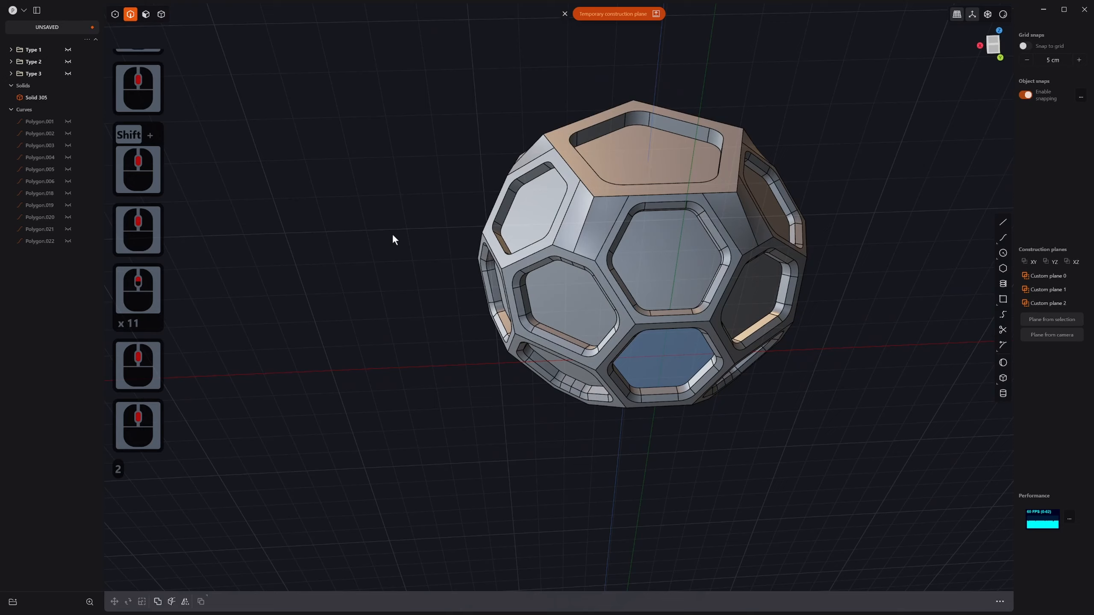
# Step: Fillet two edges of the mirrored ball at 1.819 cm
pyautogui.click(636, 190)
pyautogui.scroll(-9, 660, 360)
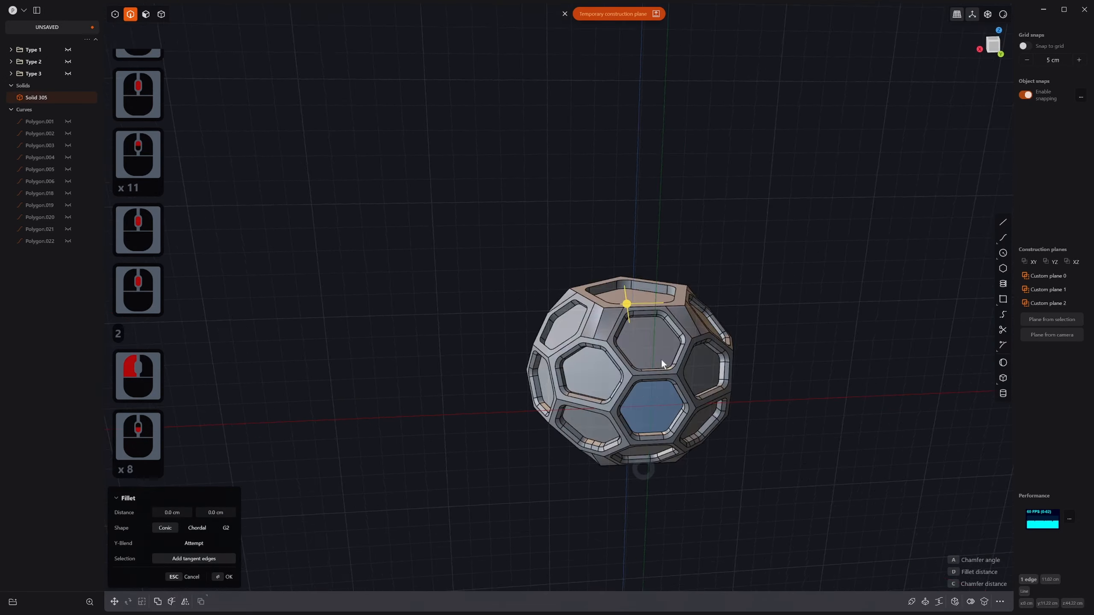
pyautogui.moveTo(662, 360); pyautogui.dragTo(647, 240, button='middle')
pyautogui.keyDown('shift'); pyautogui.moveTo(642, 412); pyautogui.dragTo(648, 304, button='middle'); pyautogui.keyUp('shift')
pyautogui.keyDown('shift'); pyautogui.click(646, 328); pyautogui.keyUp('shift')
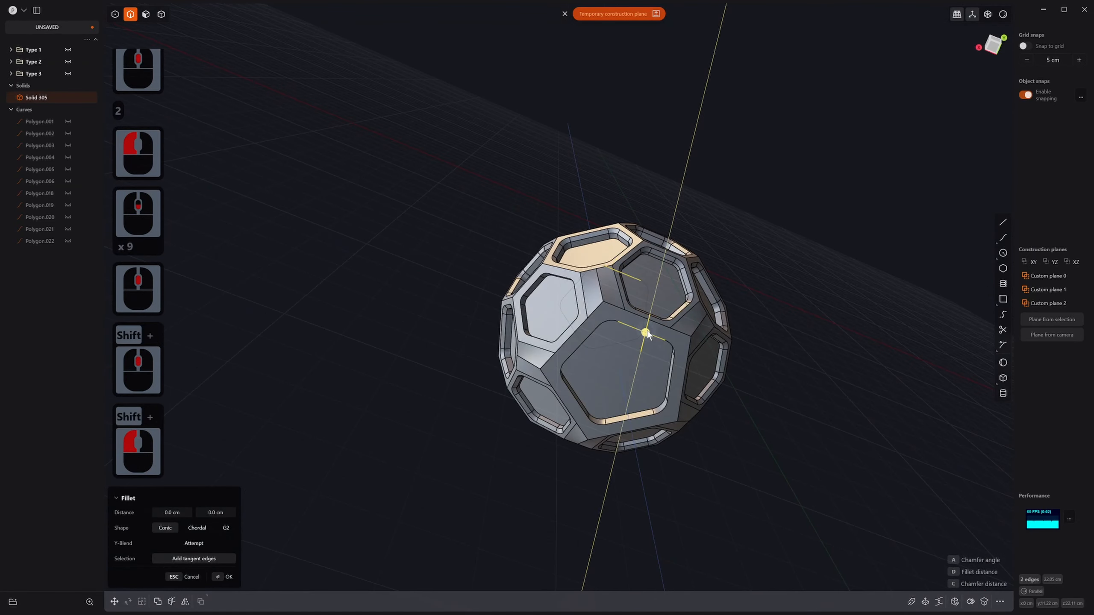
pyautogui.moveTo(649, 334); pyautogui.dragTo(650, 338)
pyautogui.moveTo(650, 338); pyautogui.dragTo(677, 269, button='middle')
pyautogui.click(753, 205)
pyautogui.rightClick(753, 204)
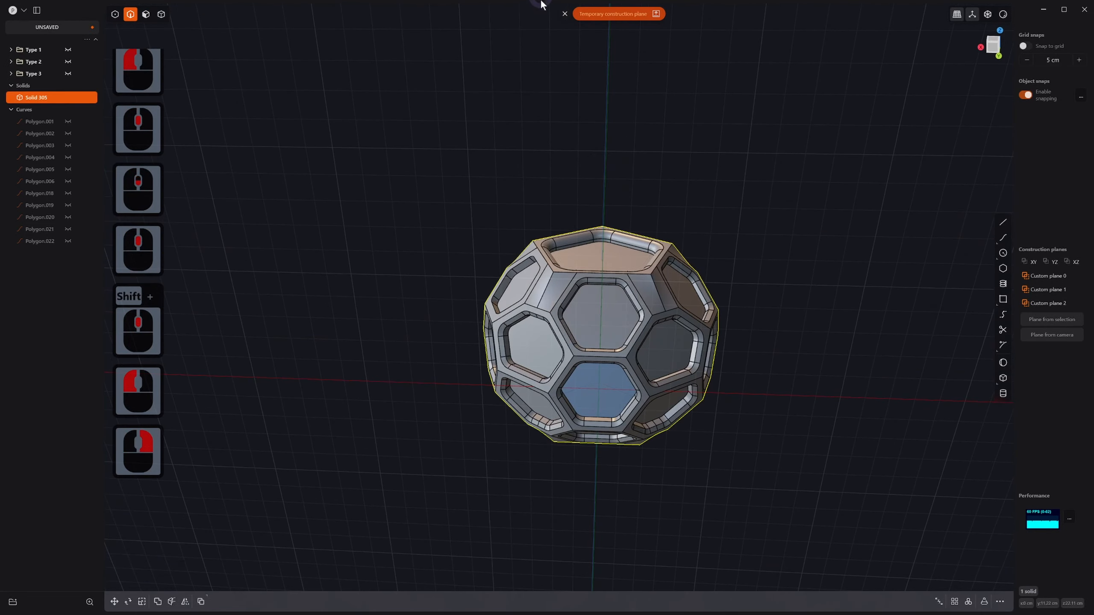
# Step: Dismiss the temporary construction plane and orbit to inspect the ball's hexagon faces
pyautogui.click(564, 14)
pyautogui.moveTo(565, 387); pyautogui.dragTo(638, 359, button='middle')
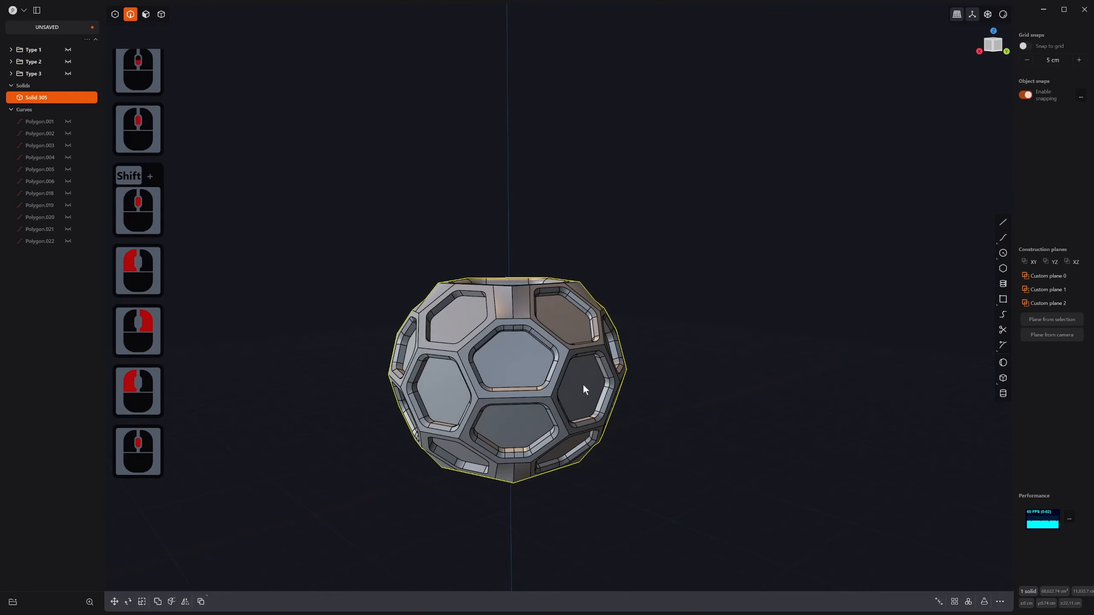
pyautogui.keyDown('shift'); pyautogui.moveTo(586, 383); pyautogui.dragTo(604, 255, button='middle'); pyautogui.keyUp('shift')
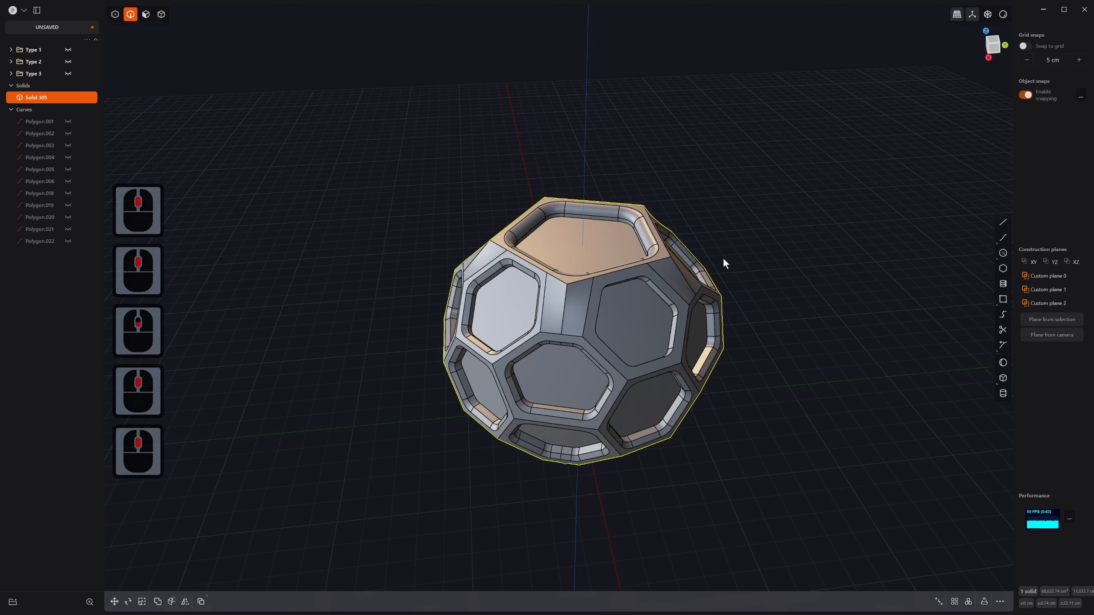
pyautogui.moveTo(723, 261); pyautogui.dragTo(696, 213, button='middle')
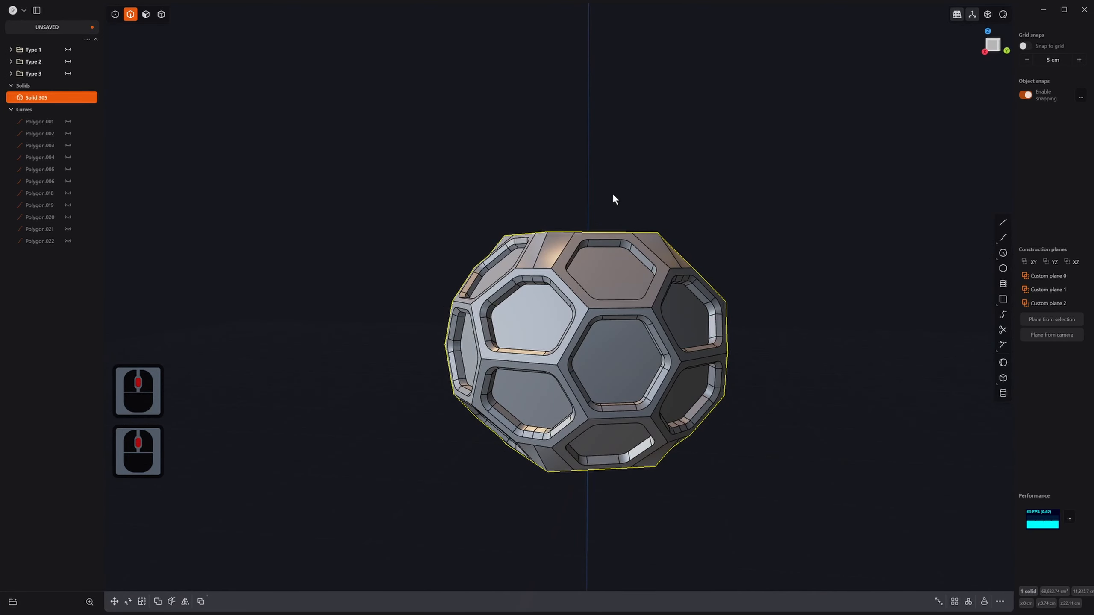
pyautogui.moveTo(613, 198); pyautogui.dragTo(610, 224, button='middle')
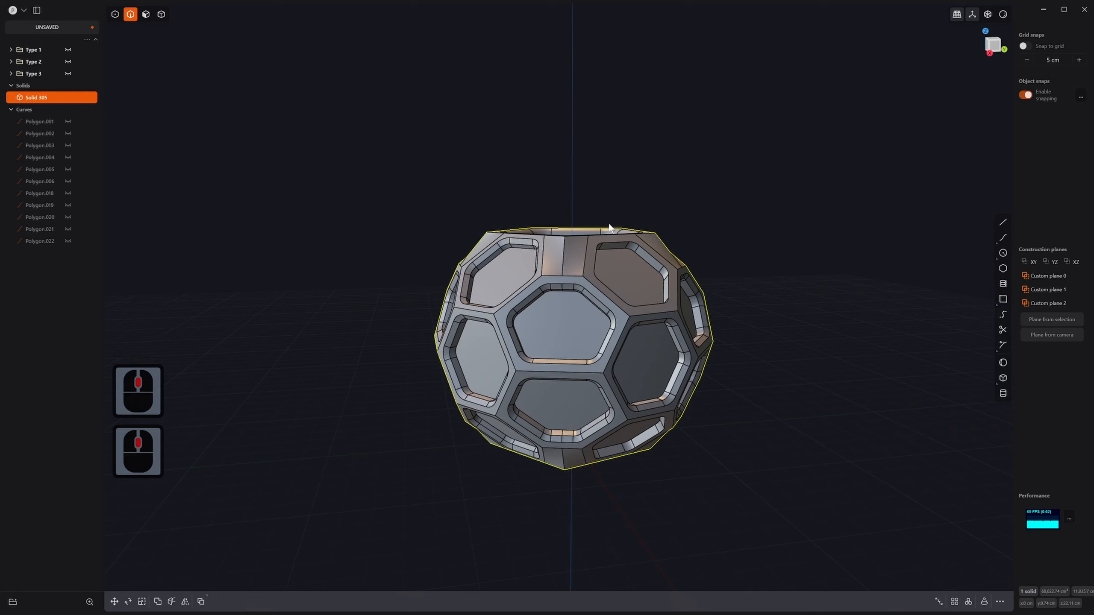